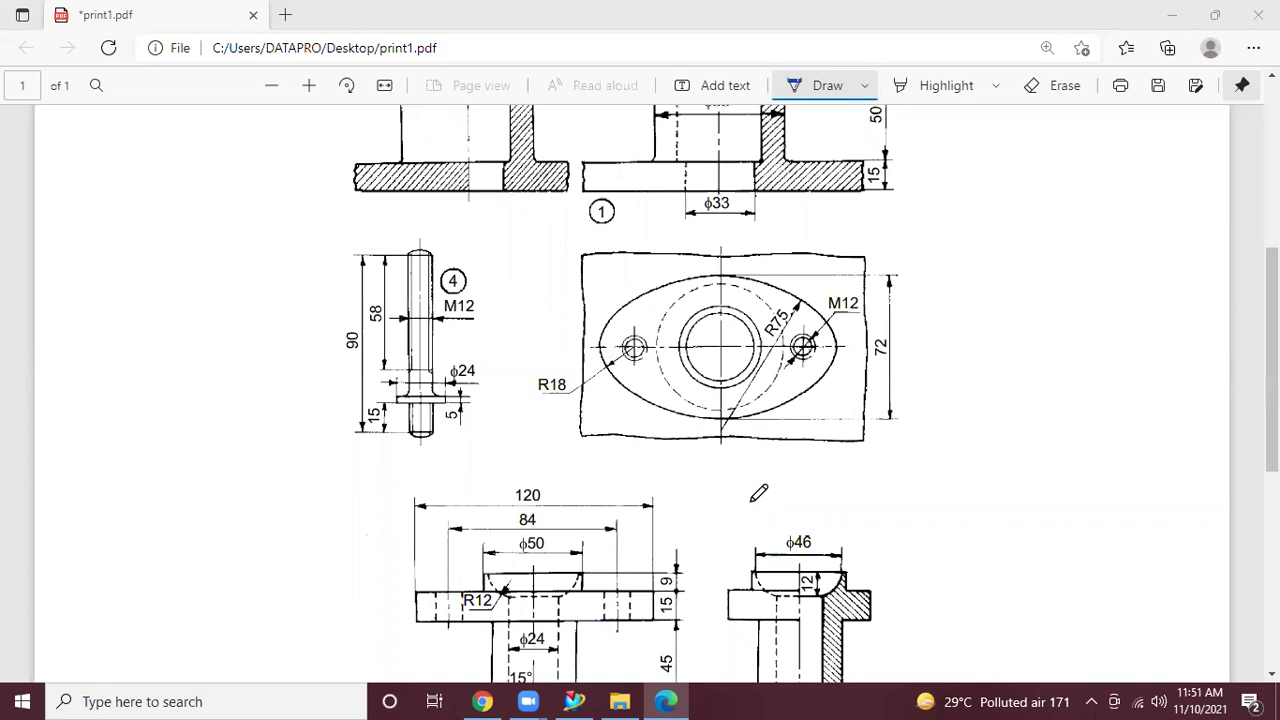
Review the stuffing box views and underline the Body row in the parts list in blue
{"action": "scroll", "coordinate": [760, 492], "scroll_direction": "up", "scroll_amount": 3}
{"action": "scroll", "coordinate": [936, 478], "scroll_direction": "down", "scroll_amount": 4}
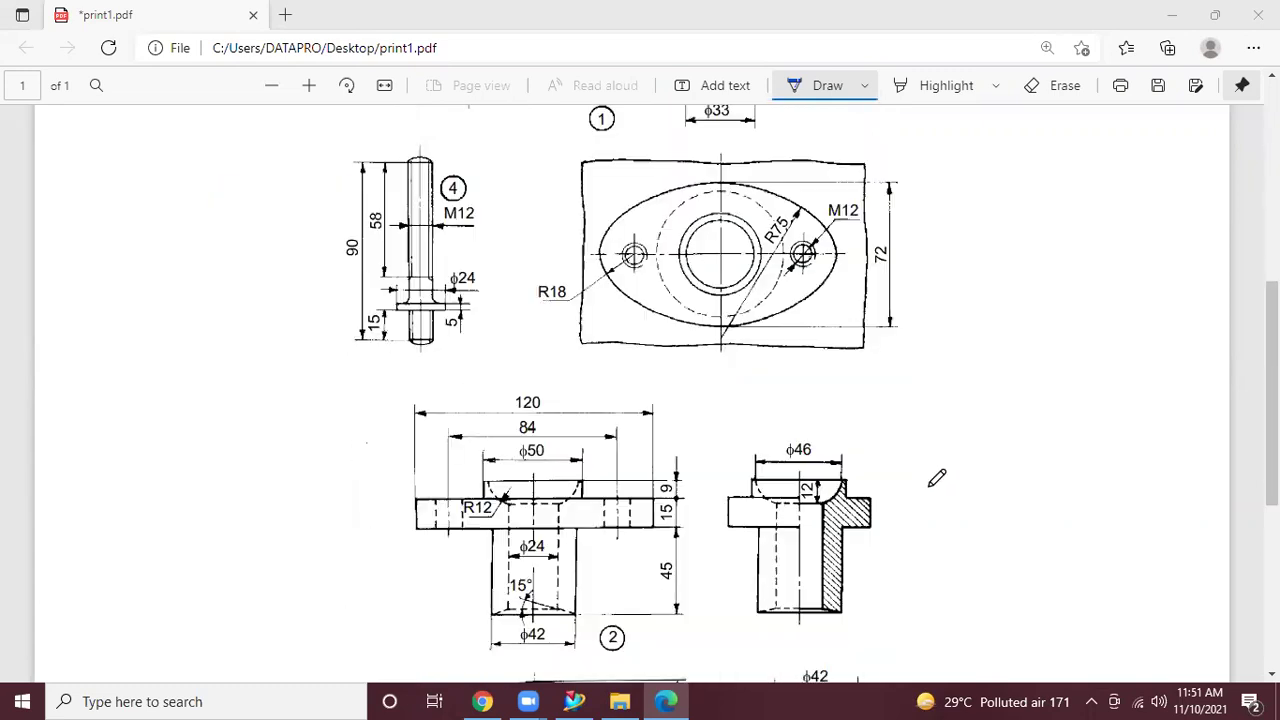
{"action": "scroll", "coordinate": [936, 478], "scroll_direction": "down", "scroll_amount": 3}
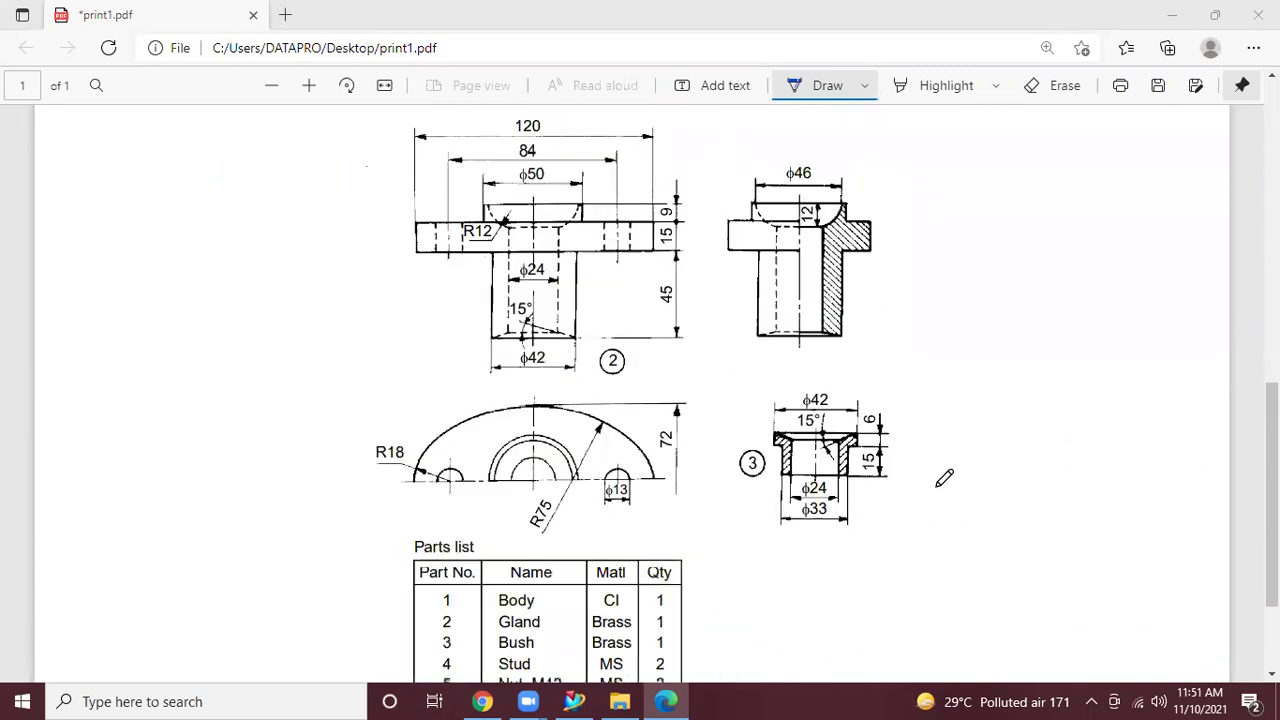
{"action": "scroll", "coordinate": [948, 477], "scroll_direction": "up", "scroll_amount": 4}
{"action": "scroll", "coordinate": [952, 475], "scroll_direction": "up", "scroll_amount": 3}
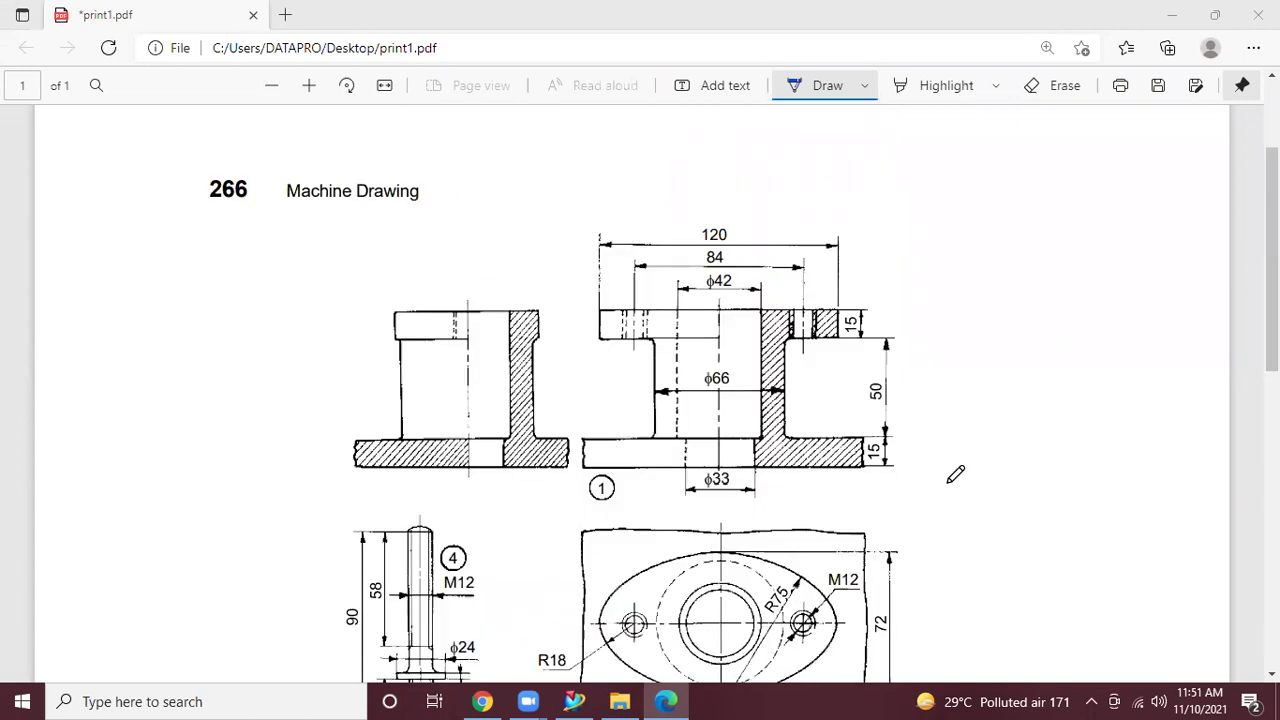
{"action": "scroll", "coordinate": [945, 470], "scroll_direction": "down", "scroll_amount": 6}
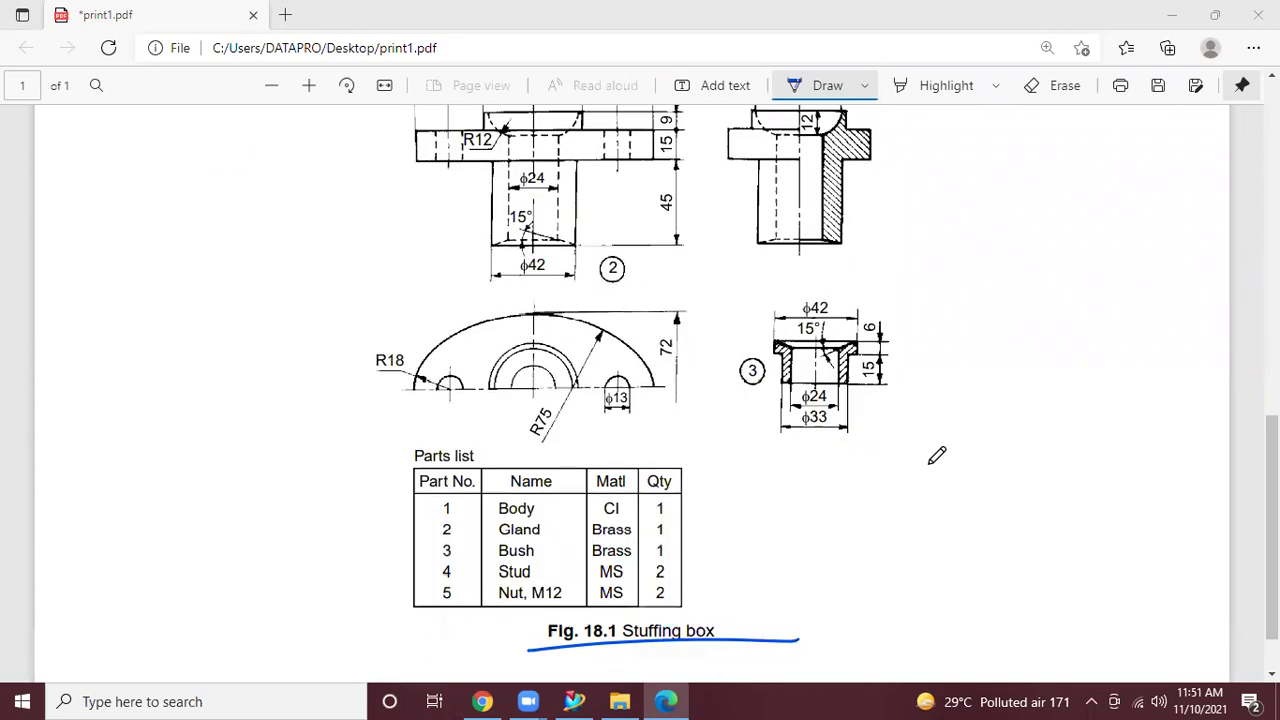
{"action": "left_click", "coordinate": [429, 516]}
{"action": "left_click_drag", "start_coordinate": [457, 517], "coordinate": [692, 516]}
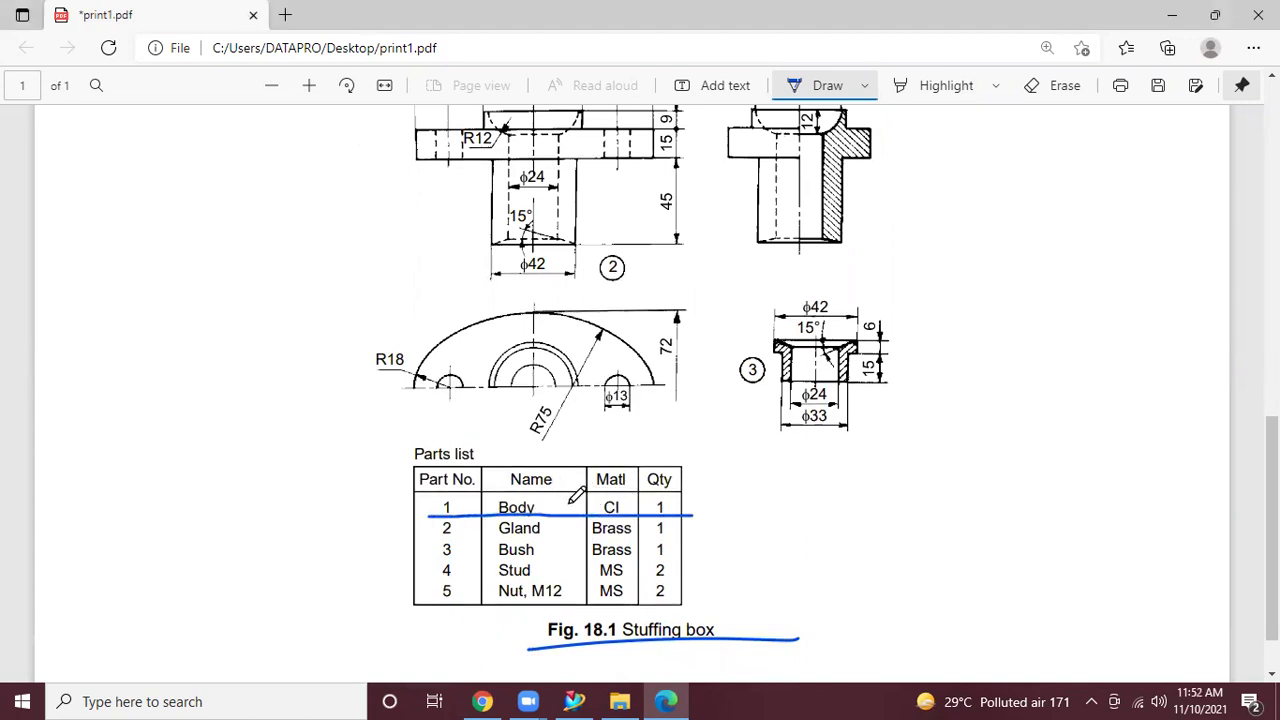
Label the body's front, side and top views with handwritten F, S and T in blue
{"action": "scroll", "coordinate": [807, 428], "scroll_direction": "up", "scroll_amount": 3}
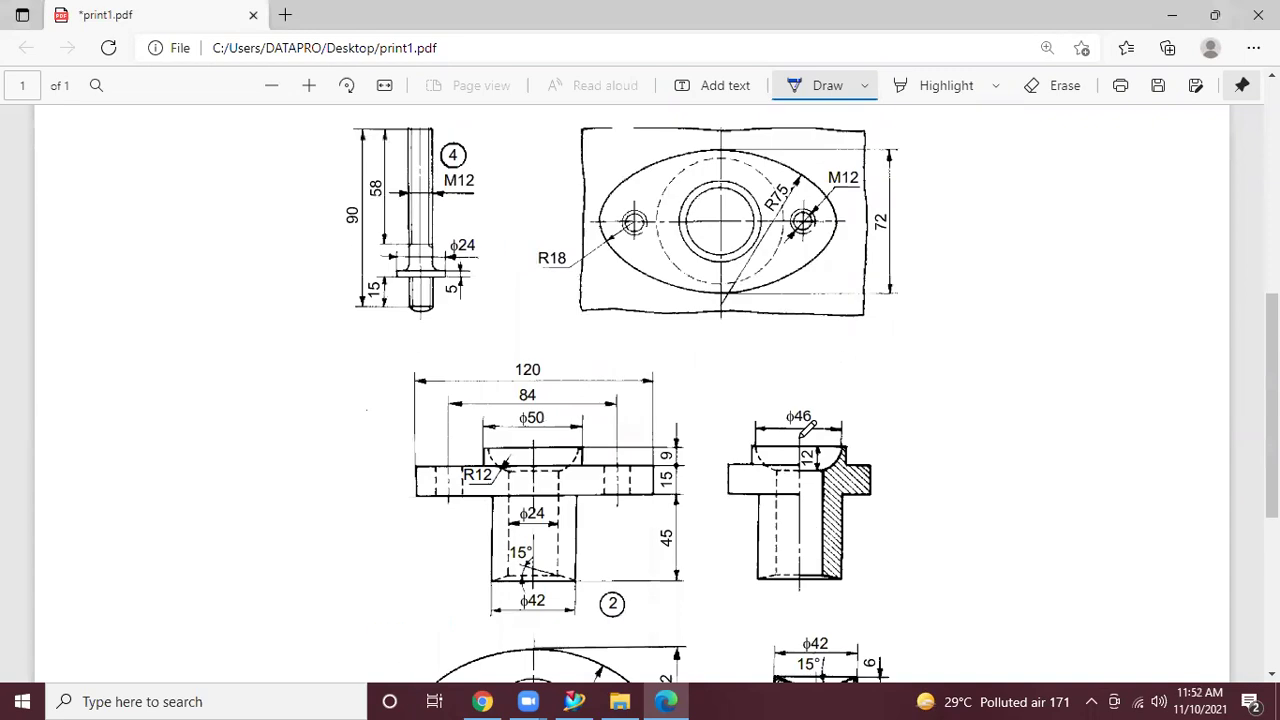
{"action": "scroll", "coordinate": [805, 428], "scroll_direction": "up", "scroll_amount": 3}
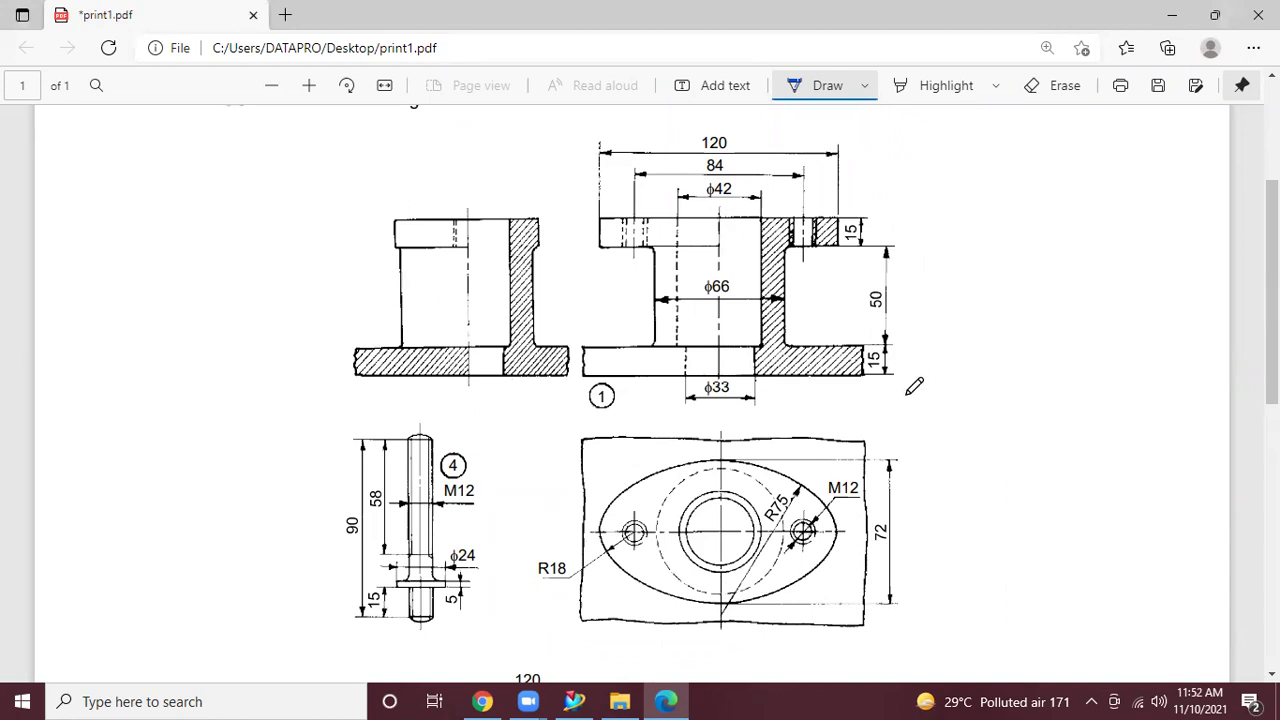
{"action": "mouse_move", "coordinate": [914, 286]}
{"action": "left_mouse_down"}
{"action": "mouse_move", "coordinate": [915, 314]}
{"action": "mouse_move", "coordinate": [933, 279]}
{"action": "mouse_move", "coordinate": [945, 291]}
{"action": "left_mouse_up"}
{"action": "left_click_drag", "start_coordinate": [350, 280], "coordinate": [326, 297]}
{"action": "mouse_move", "coordinate": [906, 500]}
{"action": "left_mouse_down"}
{"action": "mouse_move", "coordinate": [907, 535]}
{"action": "mouse_move", "coordinate": [920, 497]}
{"action": "left_mouse_up"}
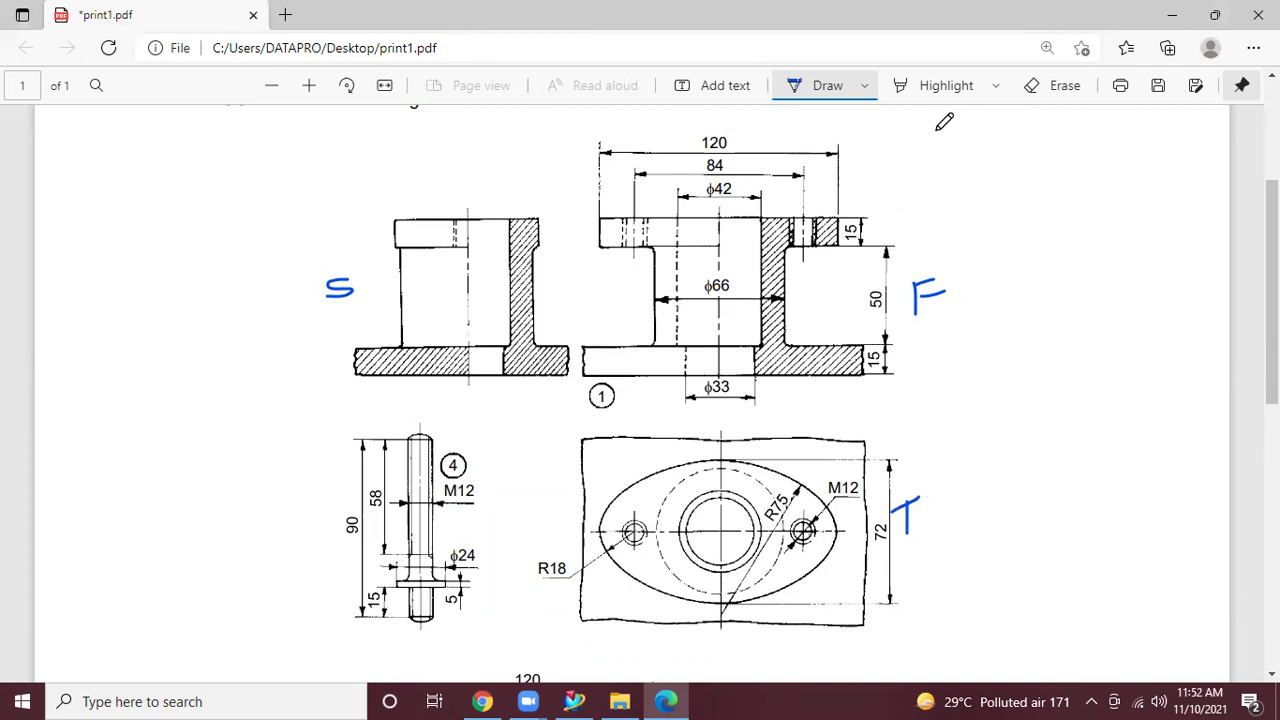
Change the drawing pen colour to red and make a test dot on the blank area beside the front view
{"action": "left_click", "coordinate": [863, 97]}
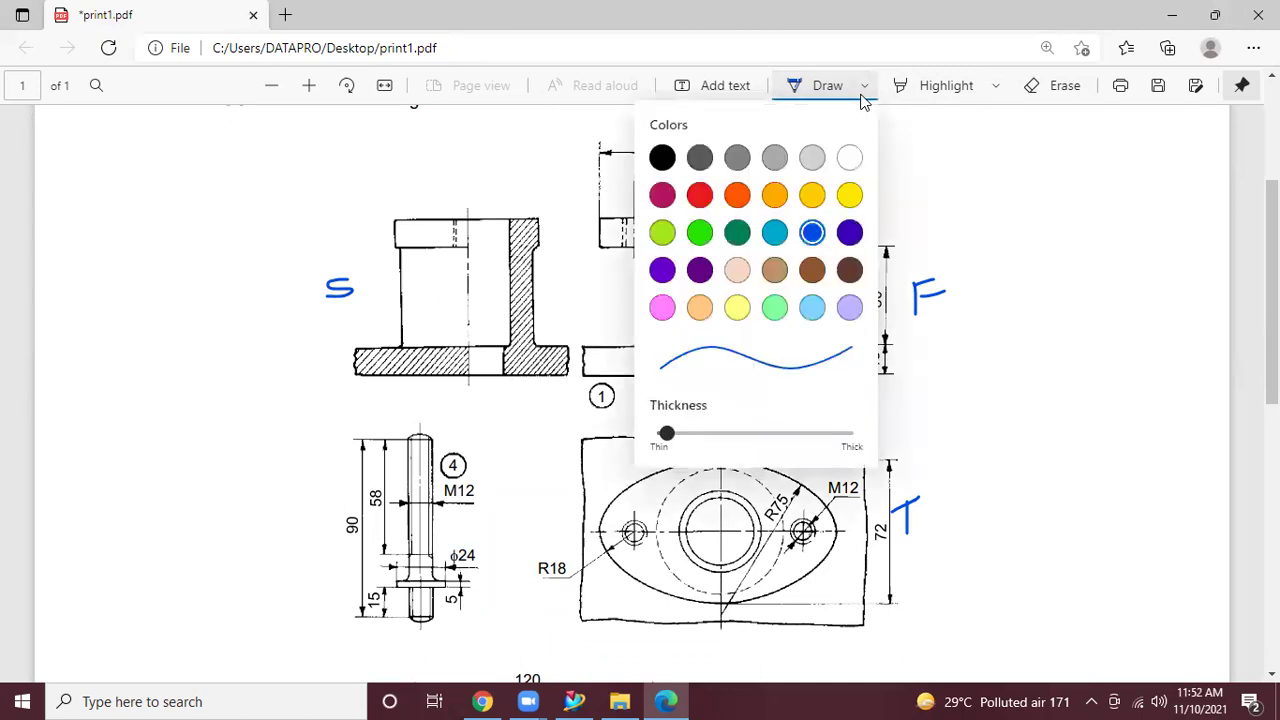
{"action": "left_click", "coordinate": [863, 95]}
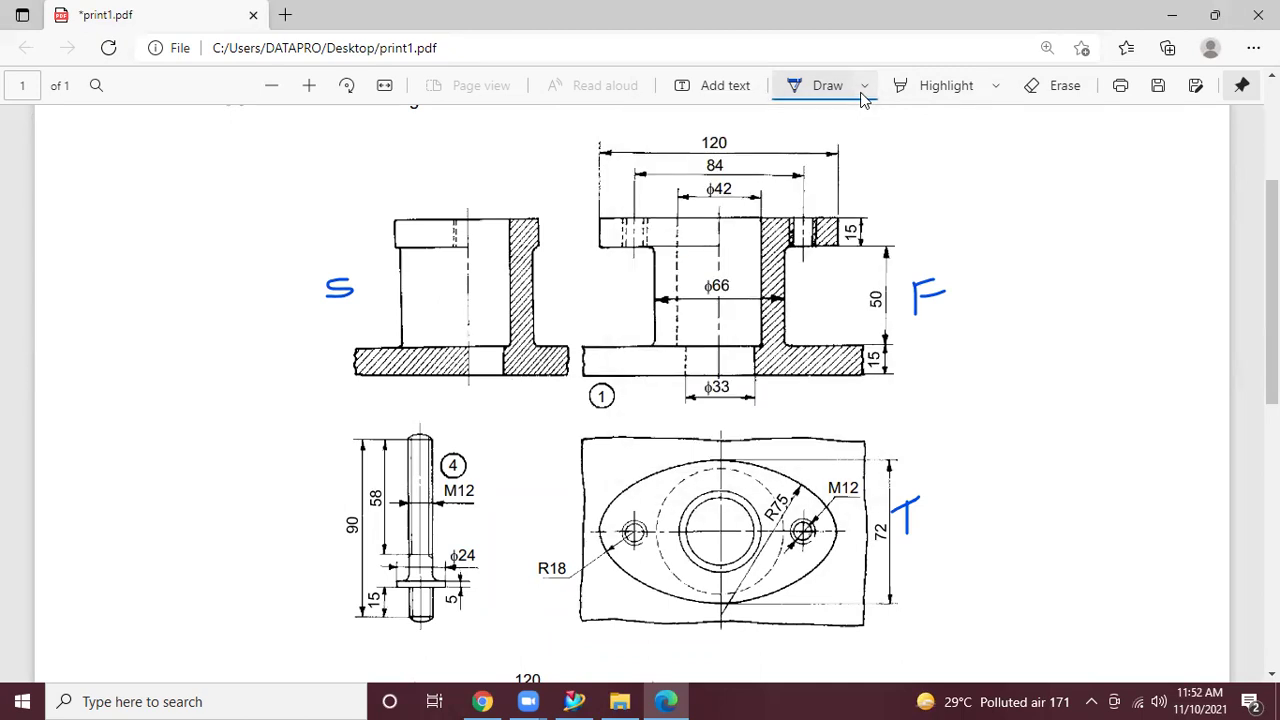
{"action": "left_click", "coordinate": [863, 95]}
{"action": "left_click", "coordinate": [699, 194]}
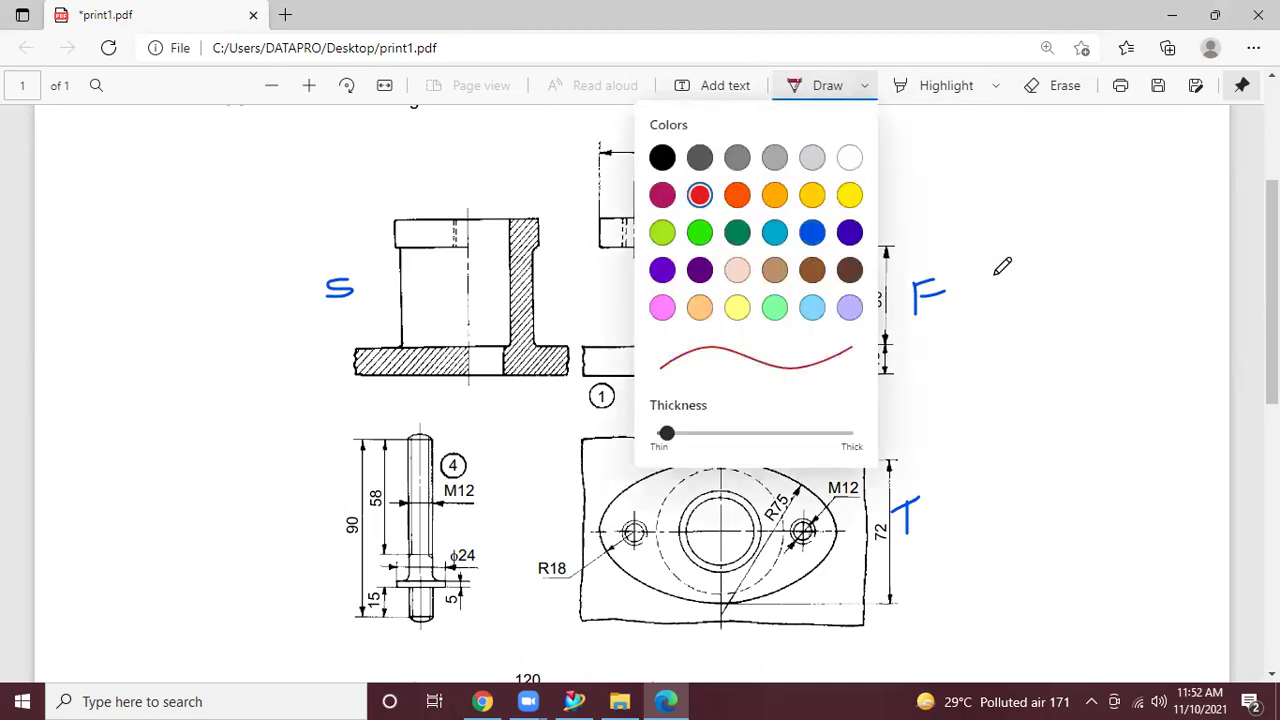
{"action": "left_click", "coordinate": [1001, 266]}
{"action": "left_click", "coordinate": [996, 274]}
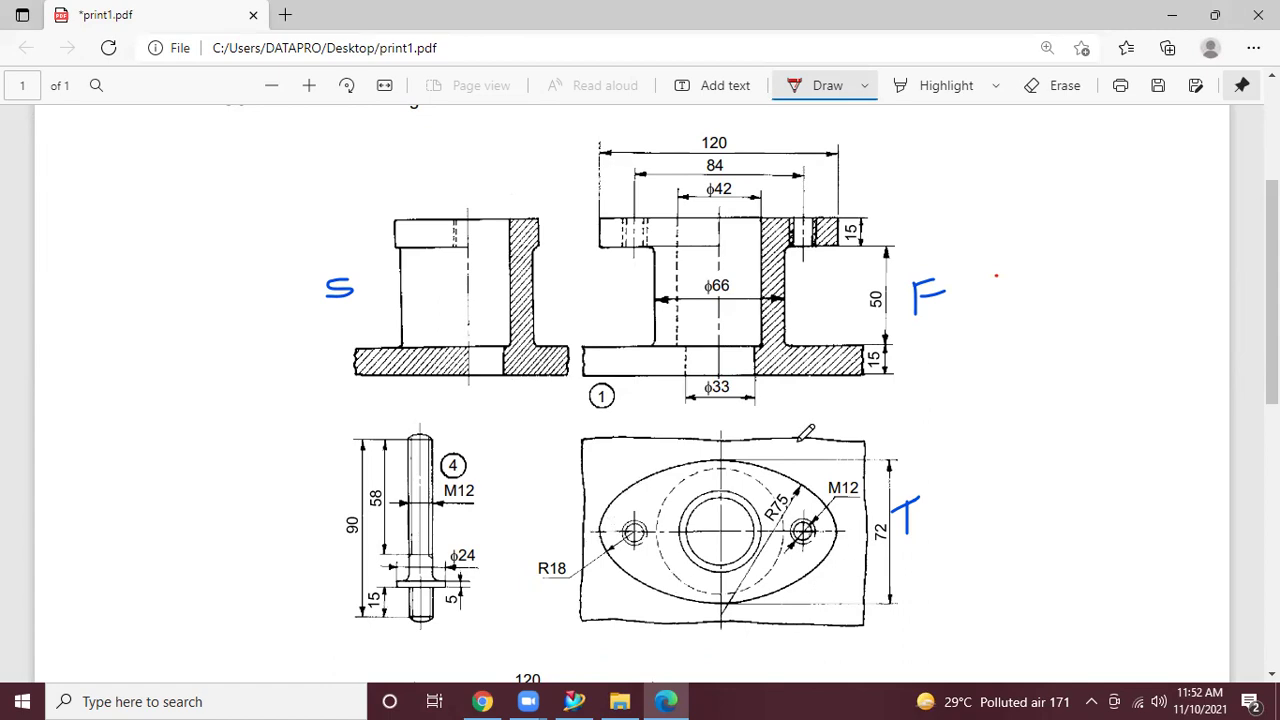
Mark both end points of the oval flange in the body's top view with short vertical red lines
{"action": "scroll", "coordinate": [886, 410], "scroll_direction": "down", "scroll_amount": 2}
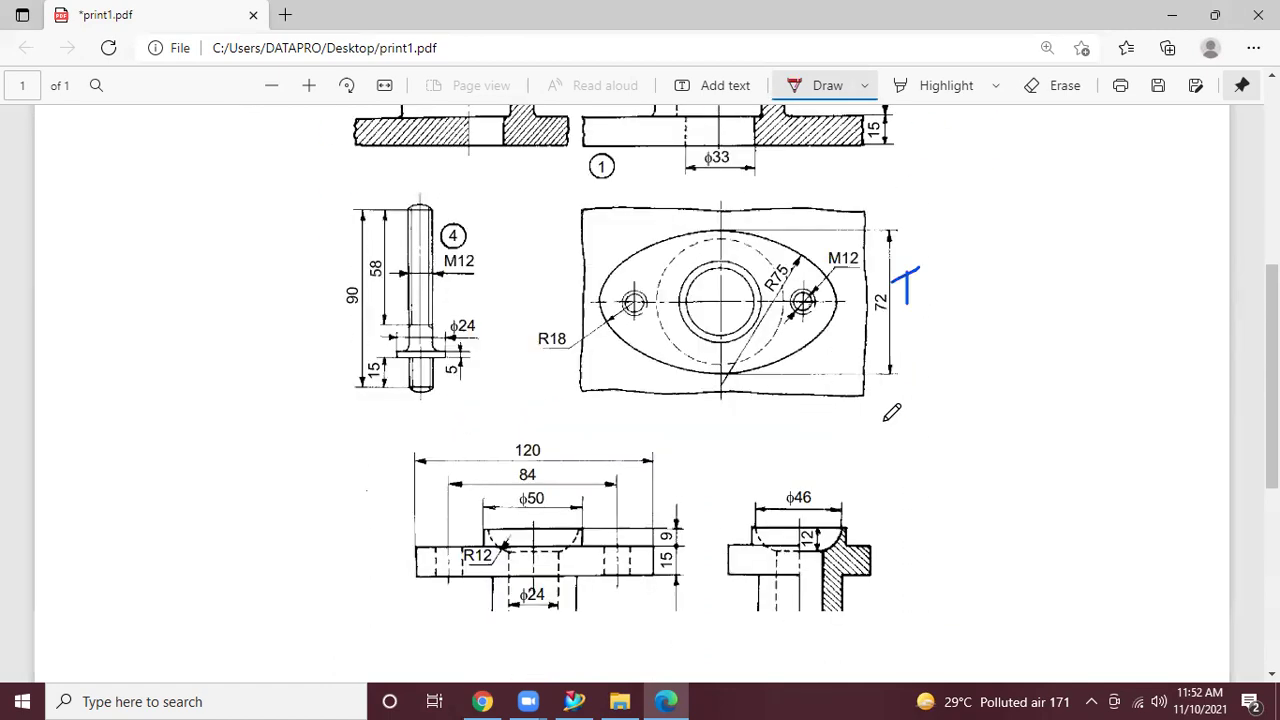
{"action": "scroll", "coordinate": [888, 410], "scroll_direction": "down", "scroll_amount": 3}
{"action": "scroll", "coordinate": [889, 411], "scroll_direction": "up", "scroll_amount": 1}
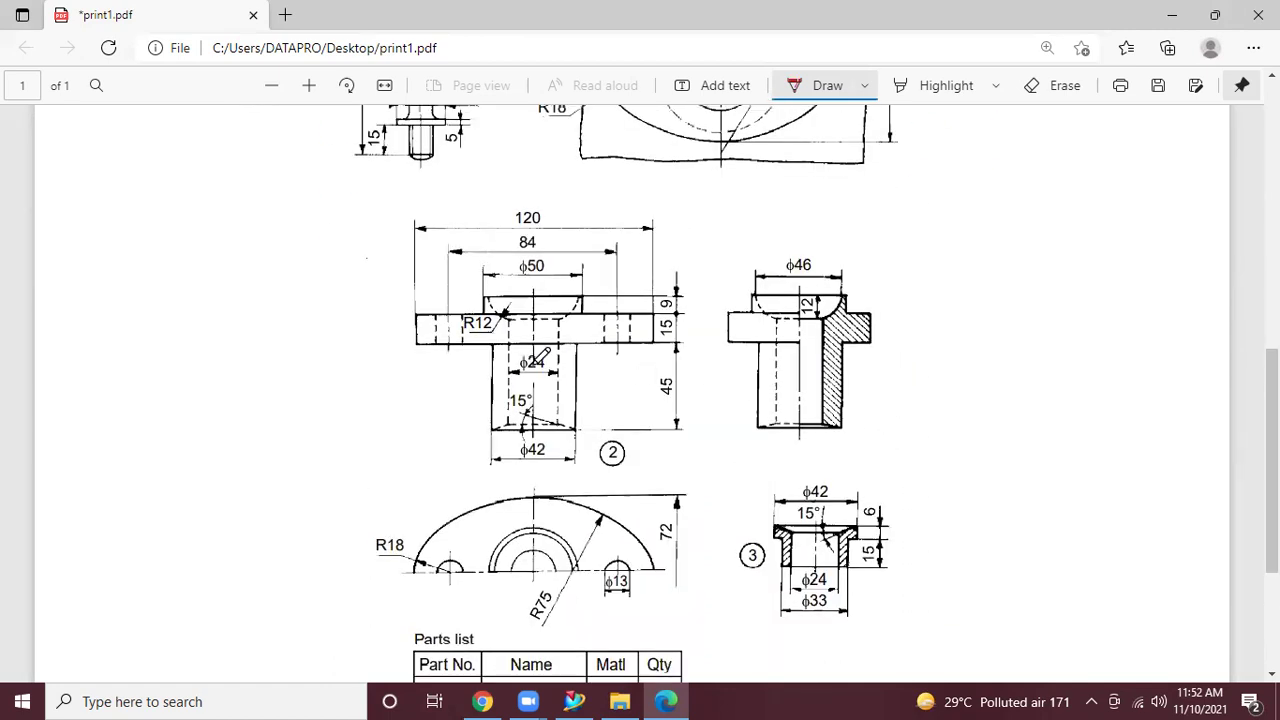
{"action": "scroll", "coordinate": [646, 361], "scroll_direction": "up", "scroll_amount": 3}
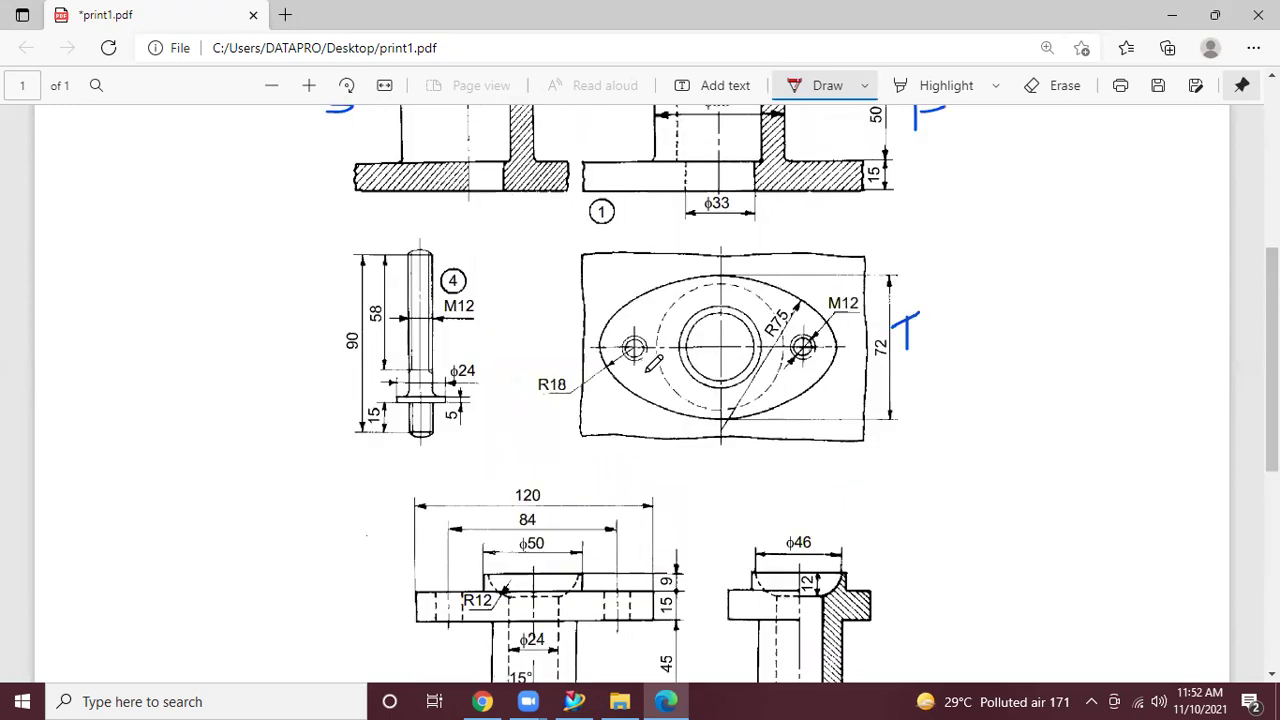
{"action": "scroll", "coordinate": [658, 340], "scroll_direction": "up", "scroll_amount": 2}
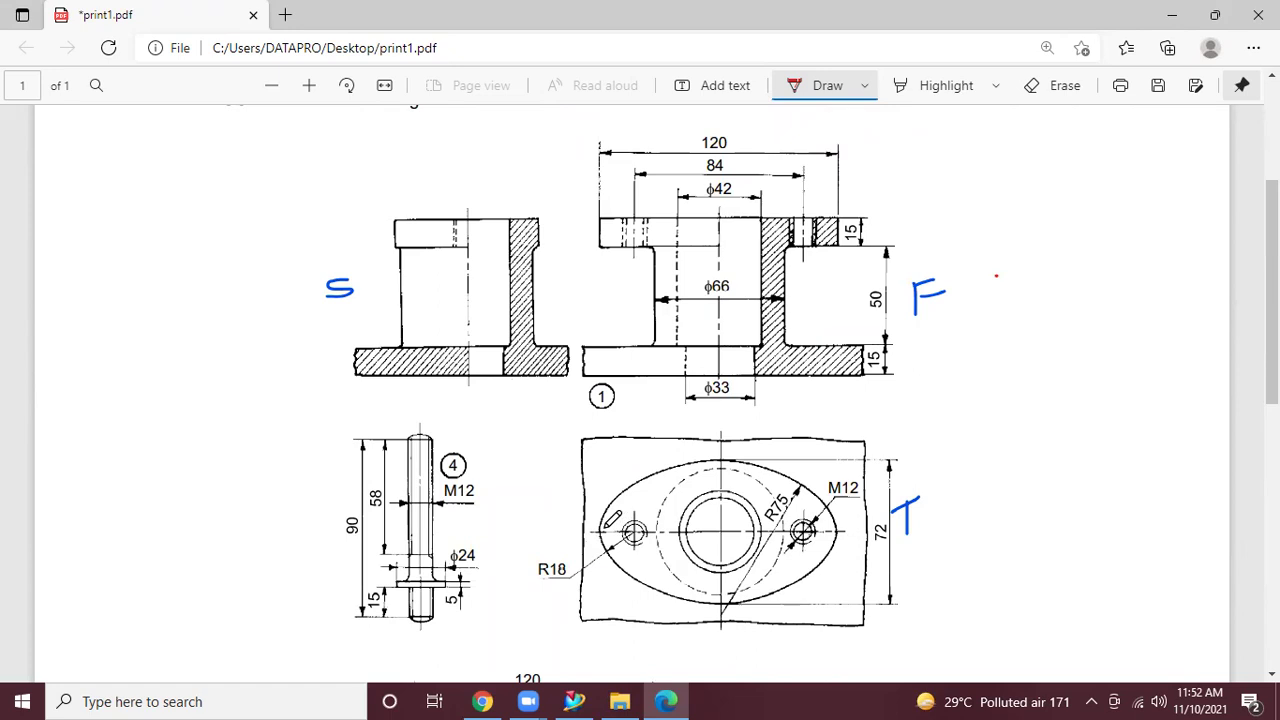
{"action": "left_click_drag", "start_coordinate": [599, 524], "coordinate": [601, 587]}
{"action": "left_click_drag", "start_coordinate": [836, 530], "coordinate": [836, 578]}
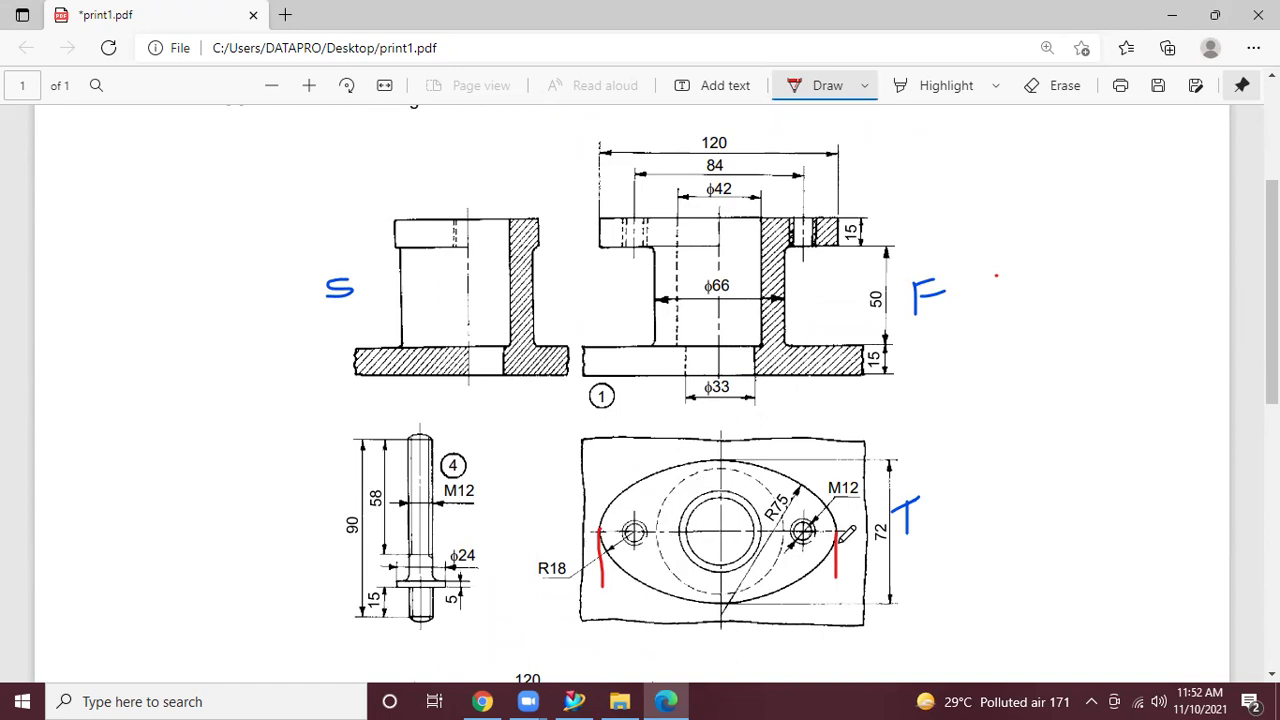
Draw a vertical red line beside the 72 dimension to mark the flange's overall height in the top view
{"action": "scroll", "coordinate": [792, 380], "scroll_direction": "down", "scroll_amount": 3}
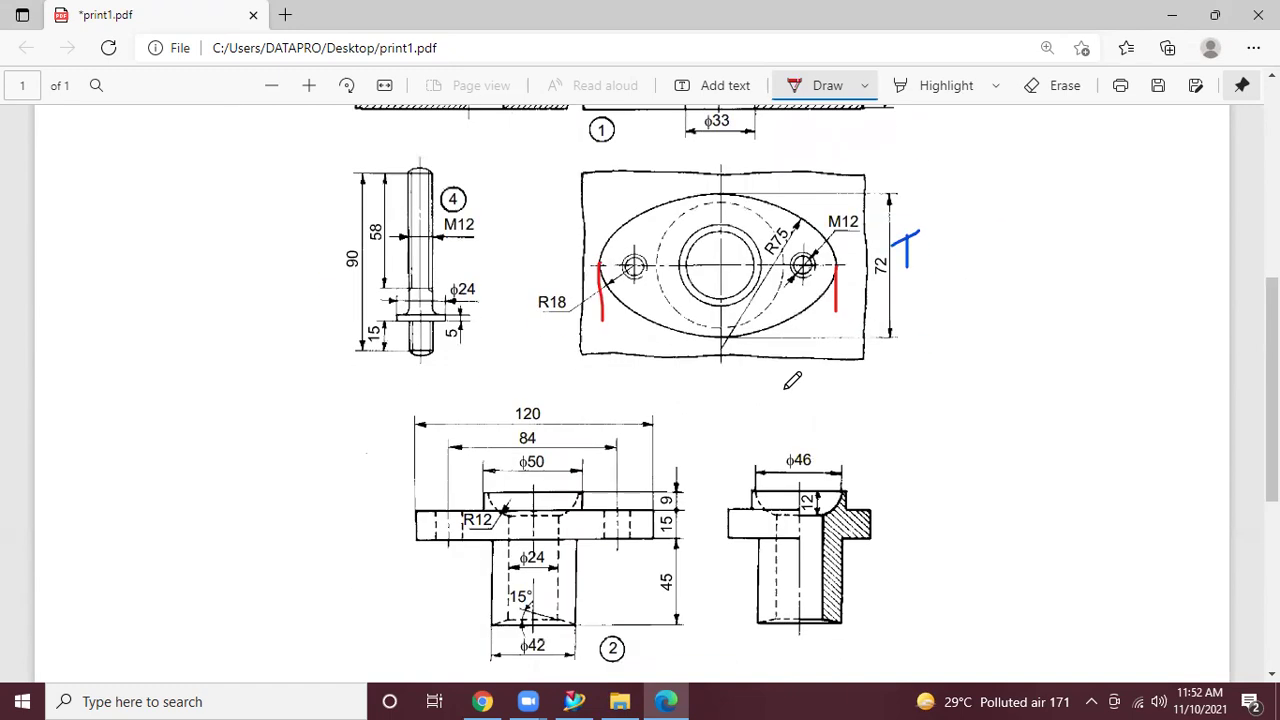
{"action": "scroll", "coordinate": [792, 380], "scroll_direction": "down", "scroll_amount": 3}
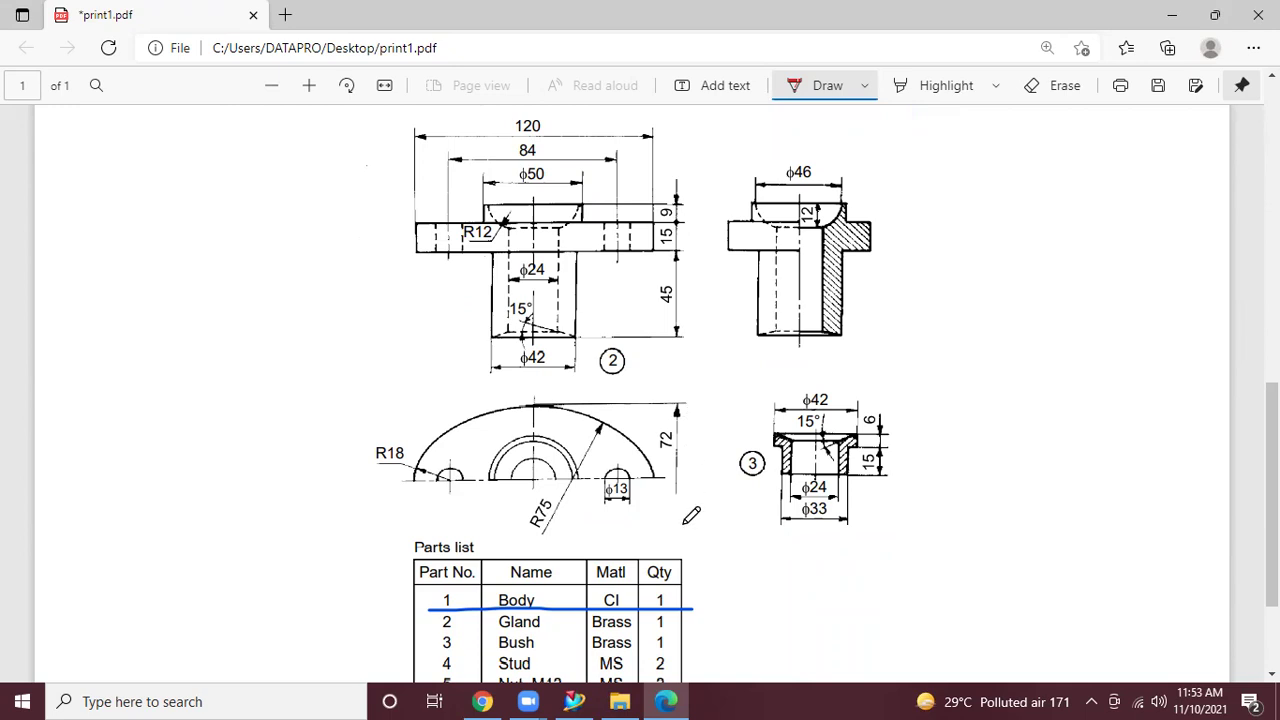
{"action": "scroll", "coordinate": [691, 515], "scroll_direction": "up", "scroll_amount": 3}
{"action": "scroll", "coordinate": [700, 512], "scroll_direction": "up", "scroll_amount": 2}
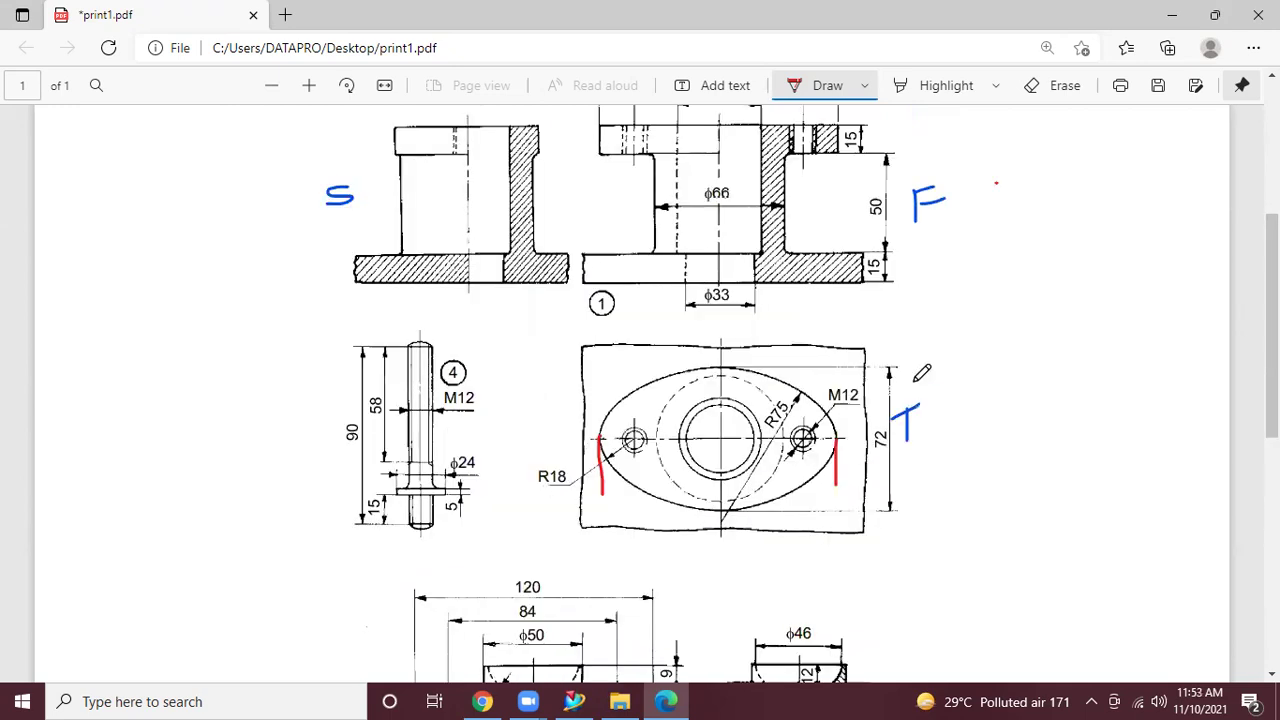
{"action": "left_click_drag", "start_coordinate": [934, 370], "coordinate": [928, 506]}
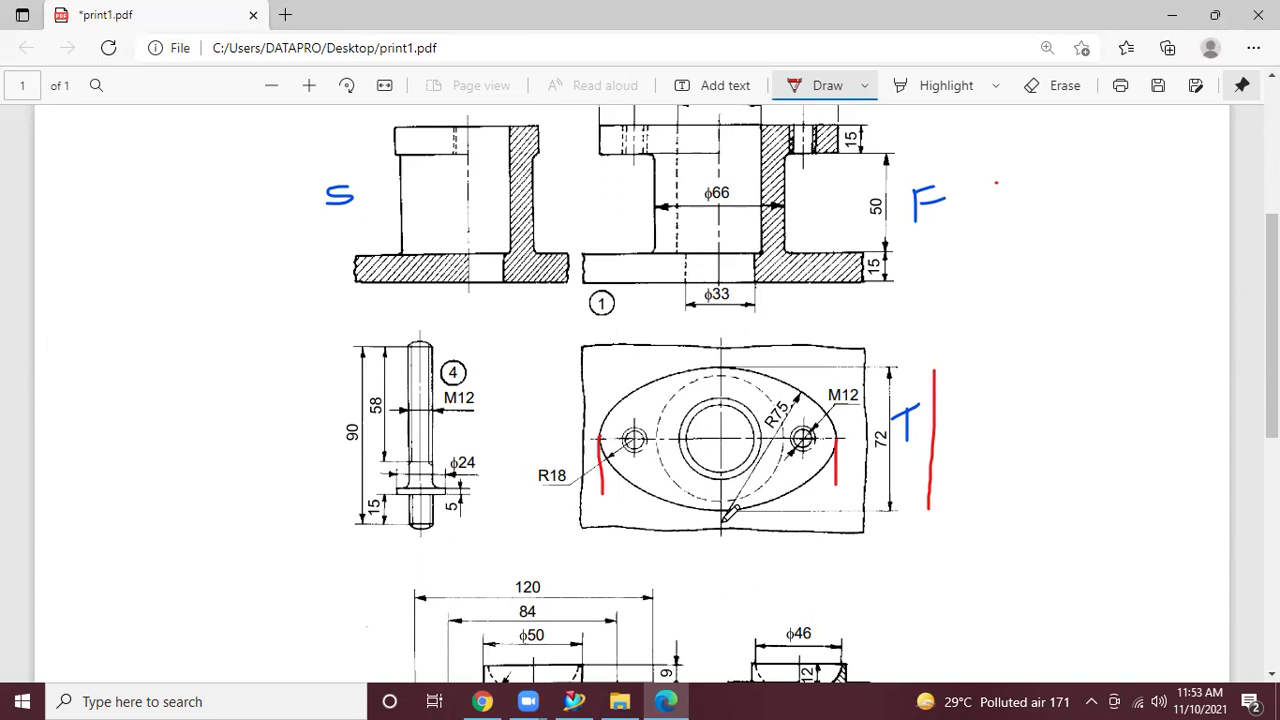
Circle the R18 radius callout of the flange's end arc in red
{"action": "mouse_move", "coordinate": [565, 458]}
{"action": "left_mouse_down"}
{"action": "mouse_move", "coordinate": [524, 458]}
{"action": "mouse_move", "coordinate": [541, 495]}
{"action": "mouse_move", "coordinate": [564, 458]}
{"action": "left_mouse_up"}
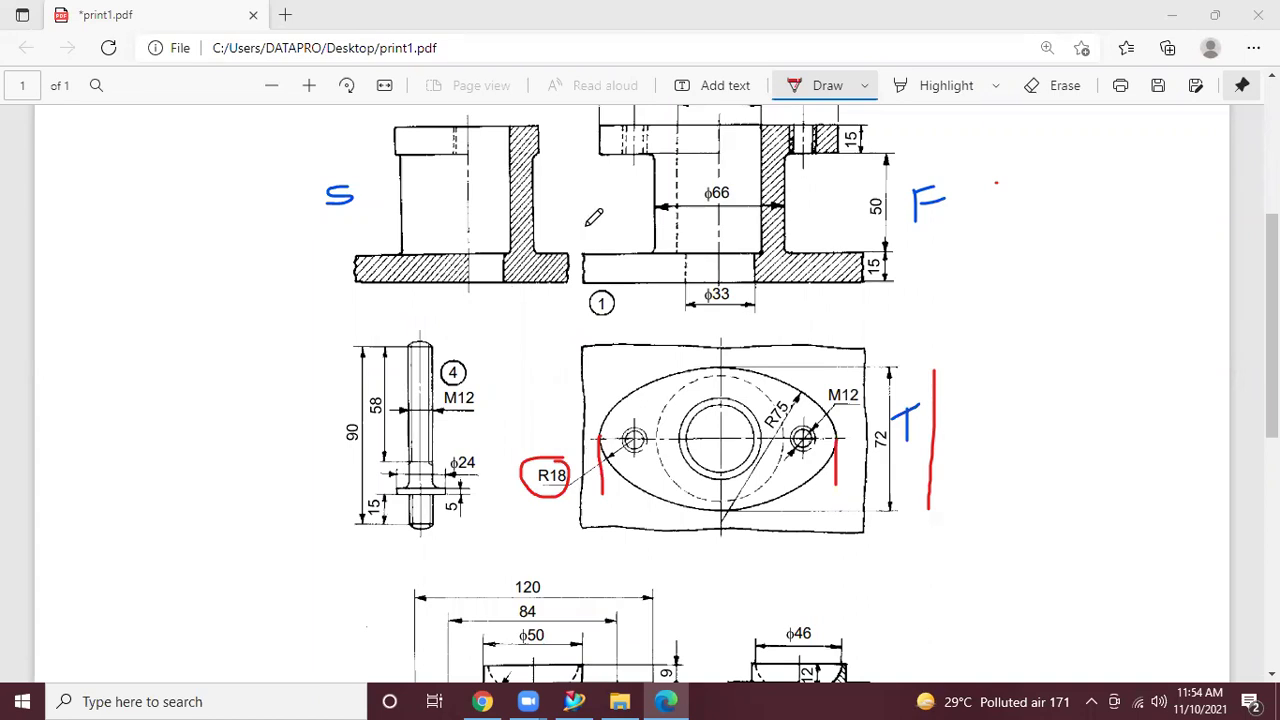
{"action": "scroll", "coordinate": [854, 255], "scroll_direction": "up", "scroll_amount": 2}
{"action": "scroll", "coordinate": [854, 260], "scroll_direction": "down", "scroll_amount": 2}
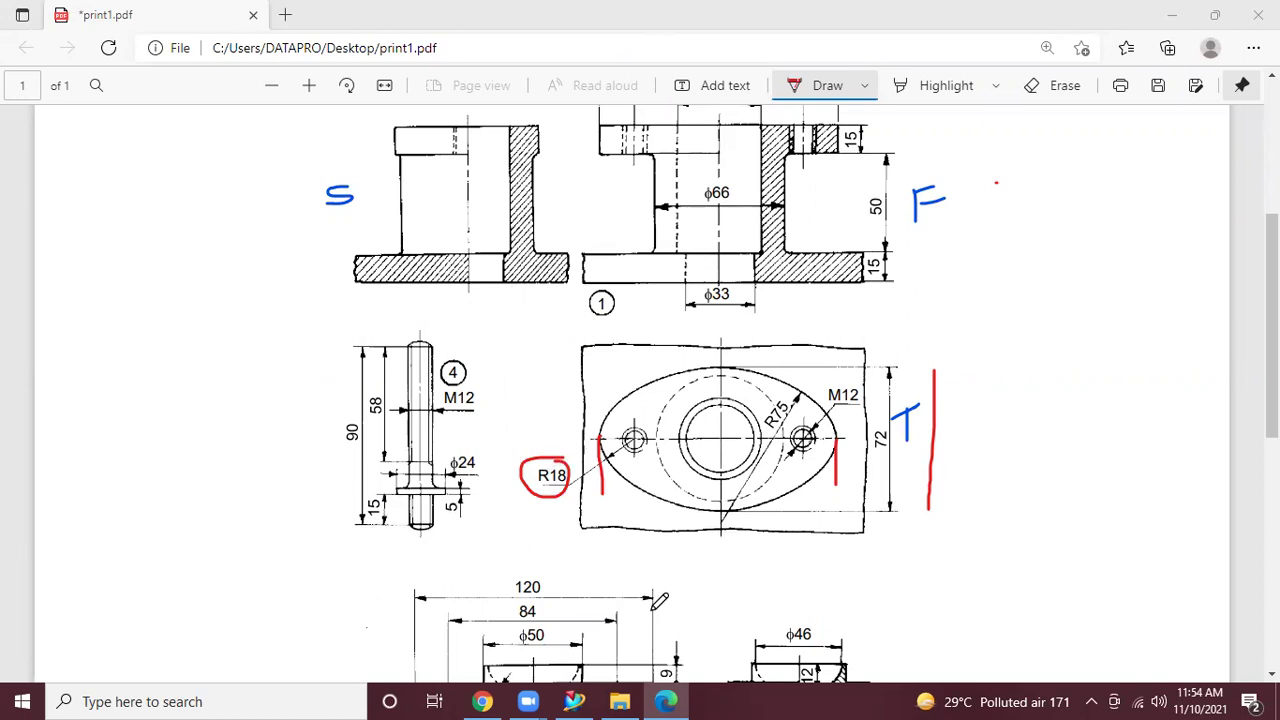
Switch to NX, create model1.prt from the millimetre Model template, and start a sketch on the XY plane
{"action": "left_click", "coordinate": [574, 701]}
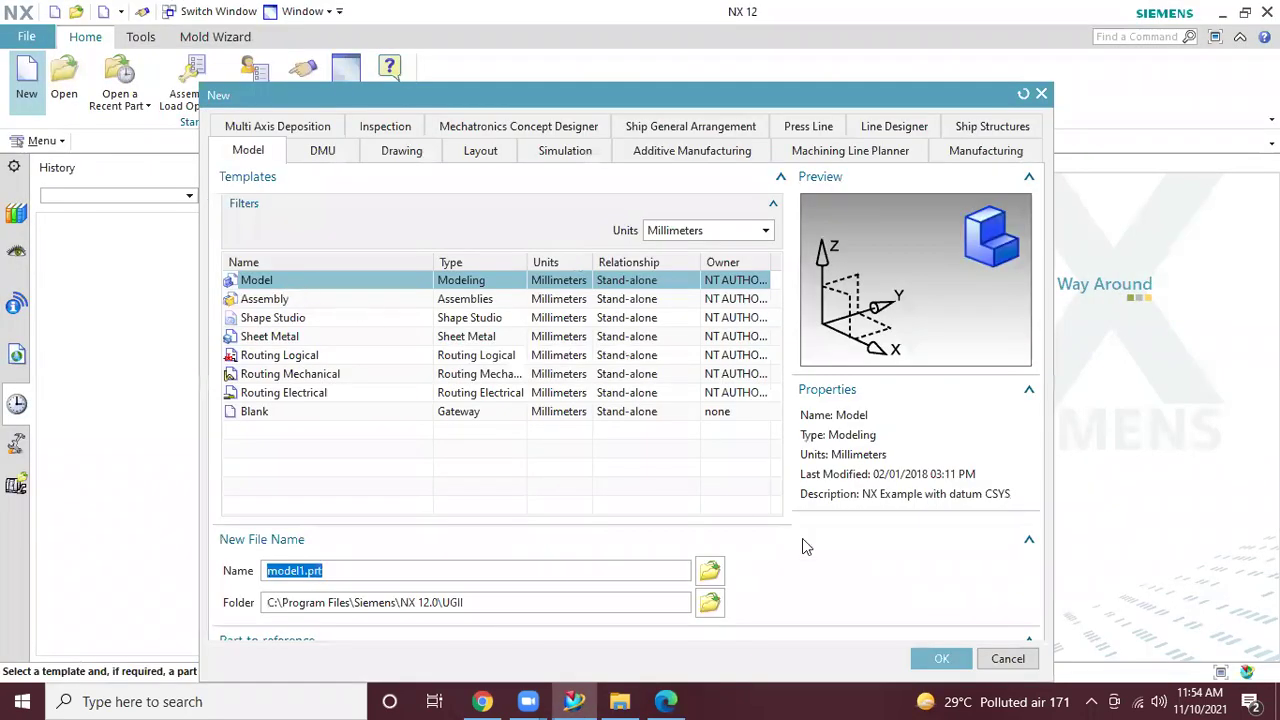
{"action": "left_click", "coordinate": [937, 658]}
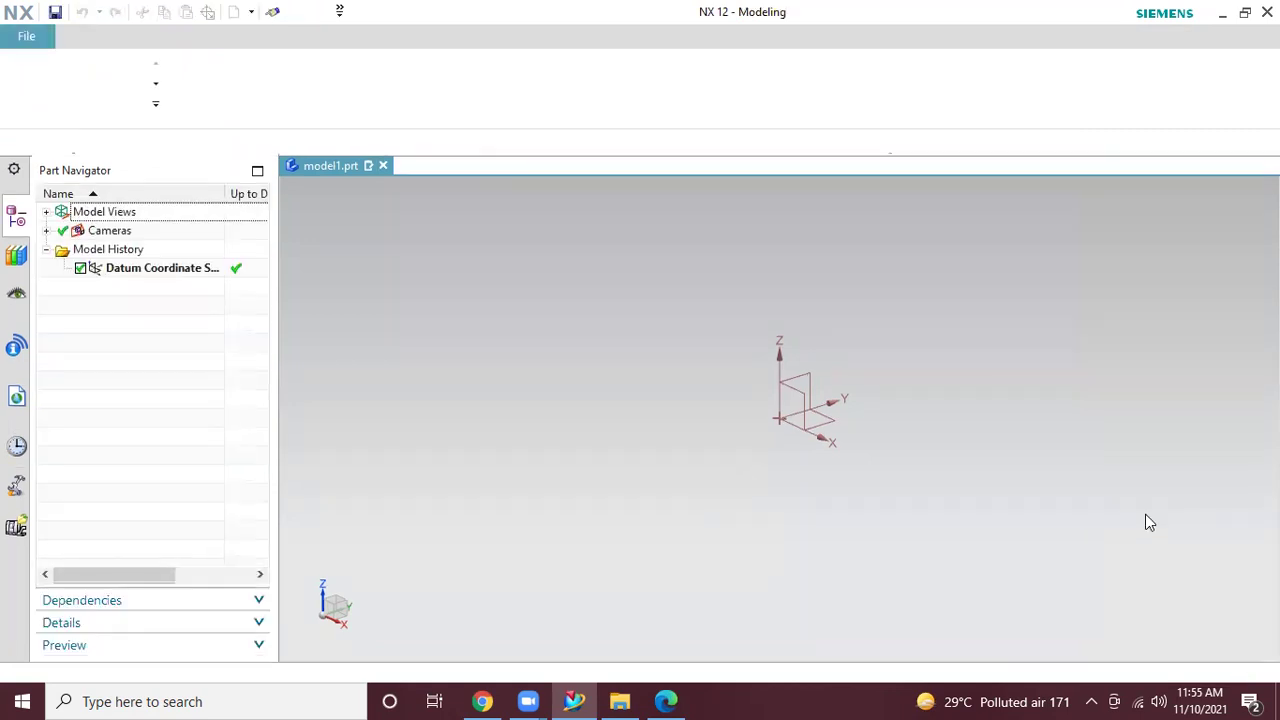
{"action": "left_click", "coordinate": [30, 80]}
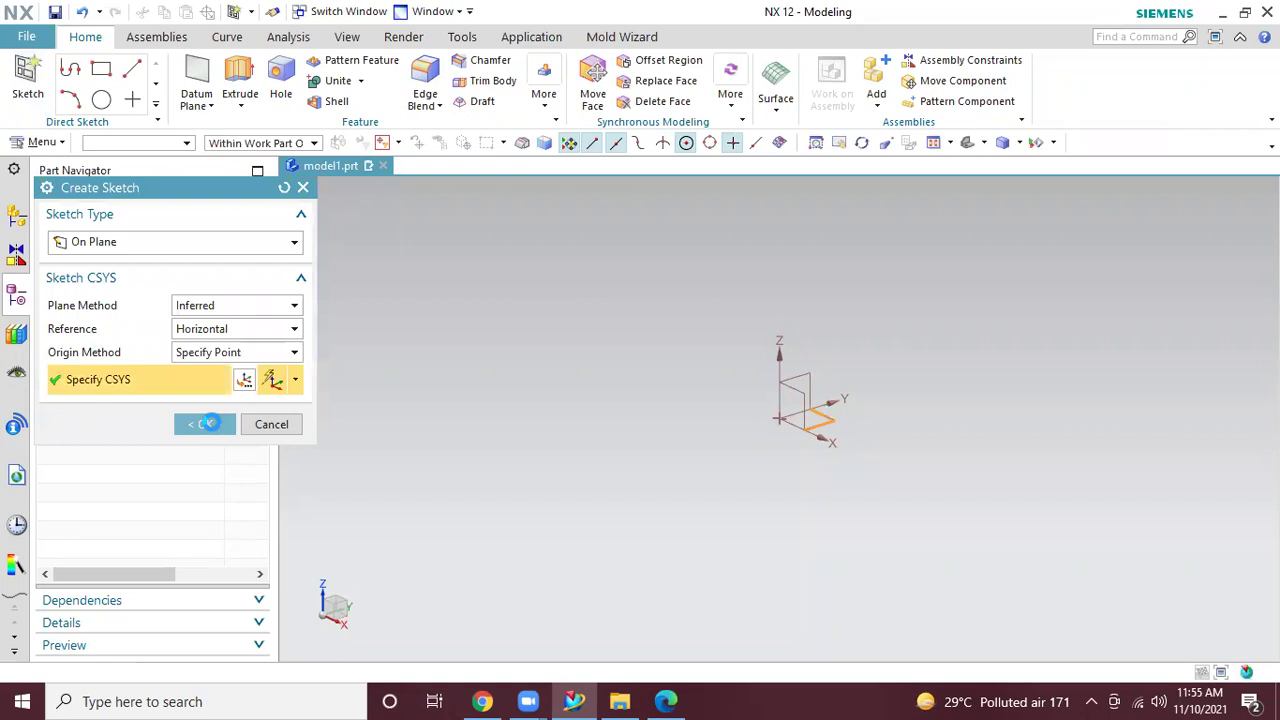
{"action": "left_click", "coordinate": [206, 424]}
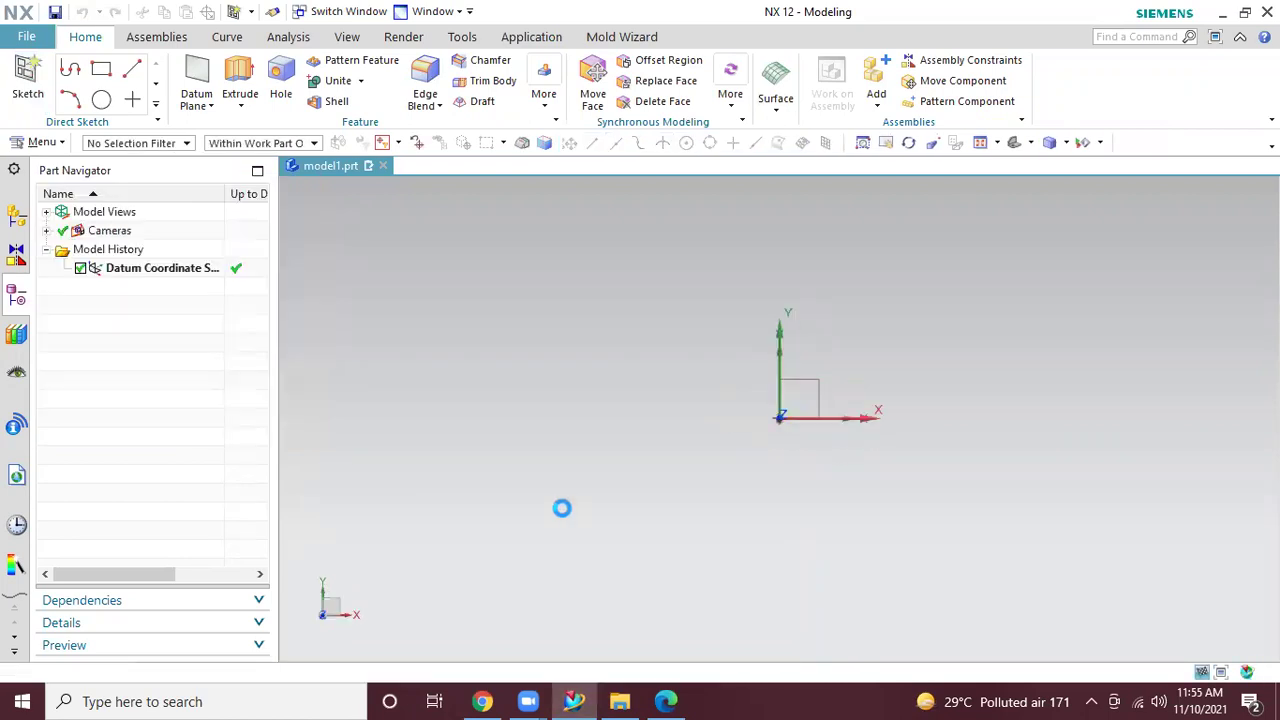
Check the flange width in the PDF drawing and sketch a 60 mm horizontal line in NX from the sketch origin along X
{"action": "left_click", "coordinate": [668, 700]}
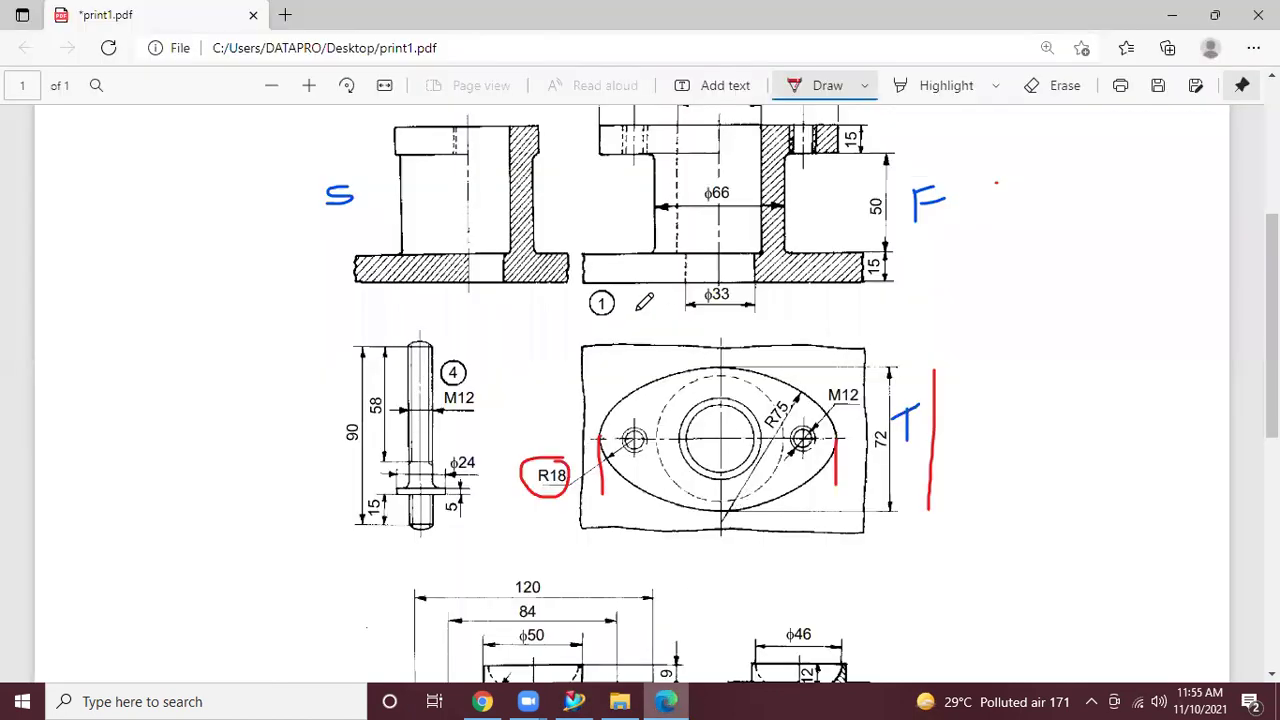
{"action": "scroll", "coordinate": [620, 224], "scroll_direction": "up", "scroll_amount": 1}
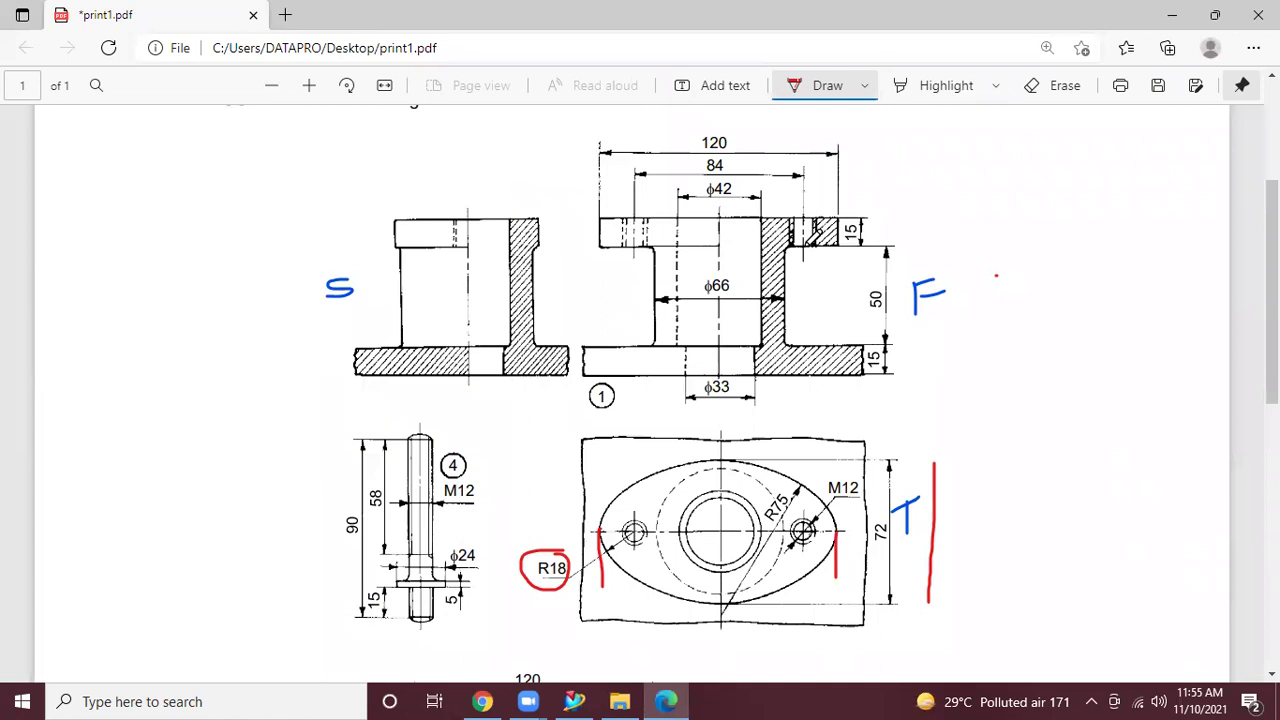
{"action": "left_click", "coordinate": [1172, 17]}
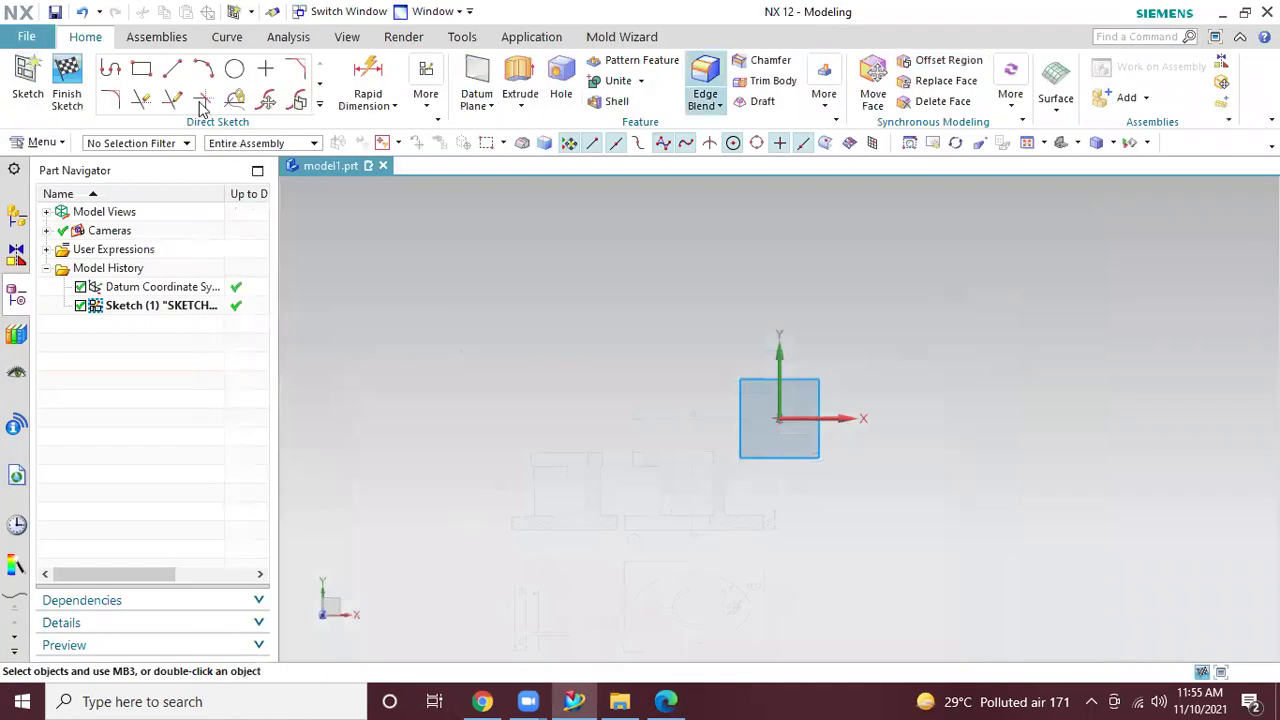
{"action": "left_click", "coordinate": [173, 72]}
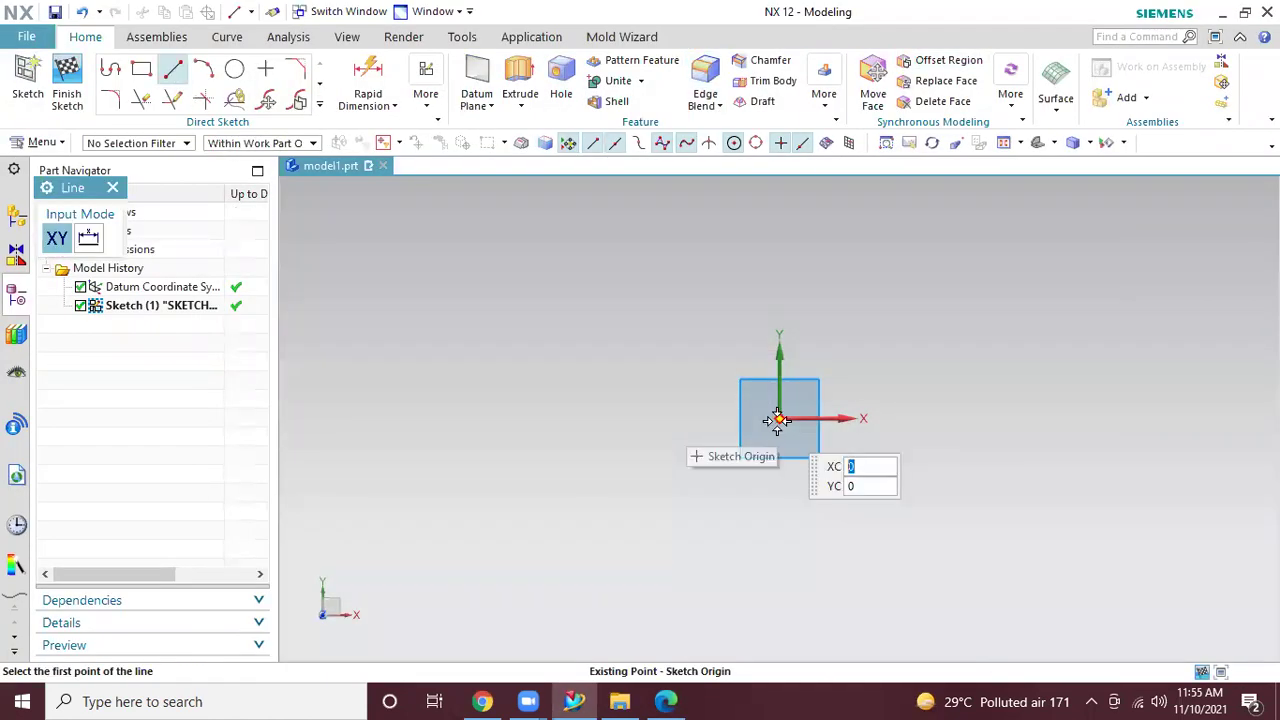
{"action": "left_click", "coordinate": [993, 484]}
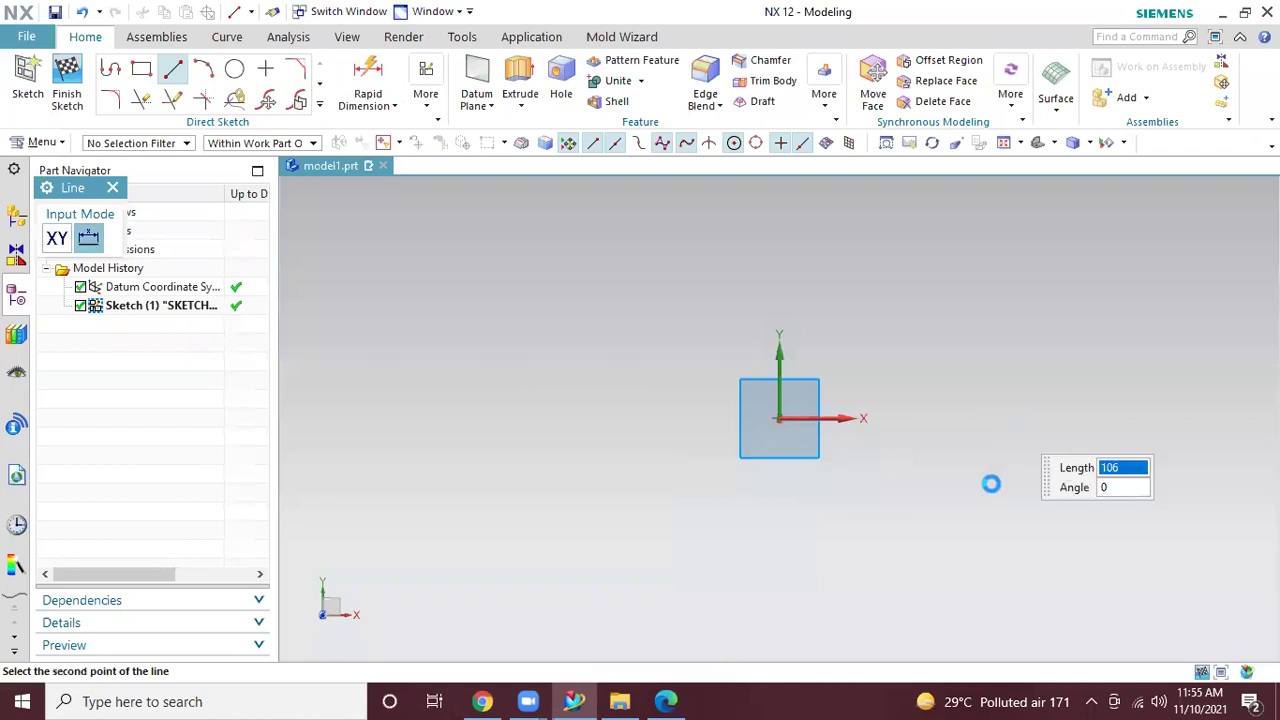
{"action": "left_click", "coordinate": [993, 484]}
{"action": "key", "text": "Escape"}
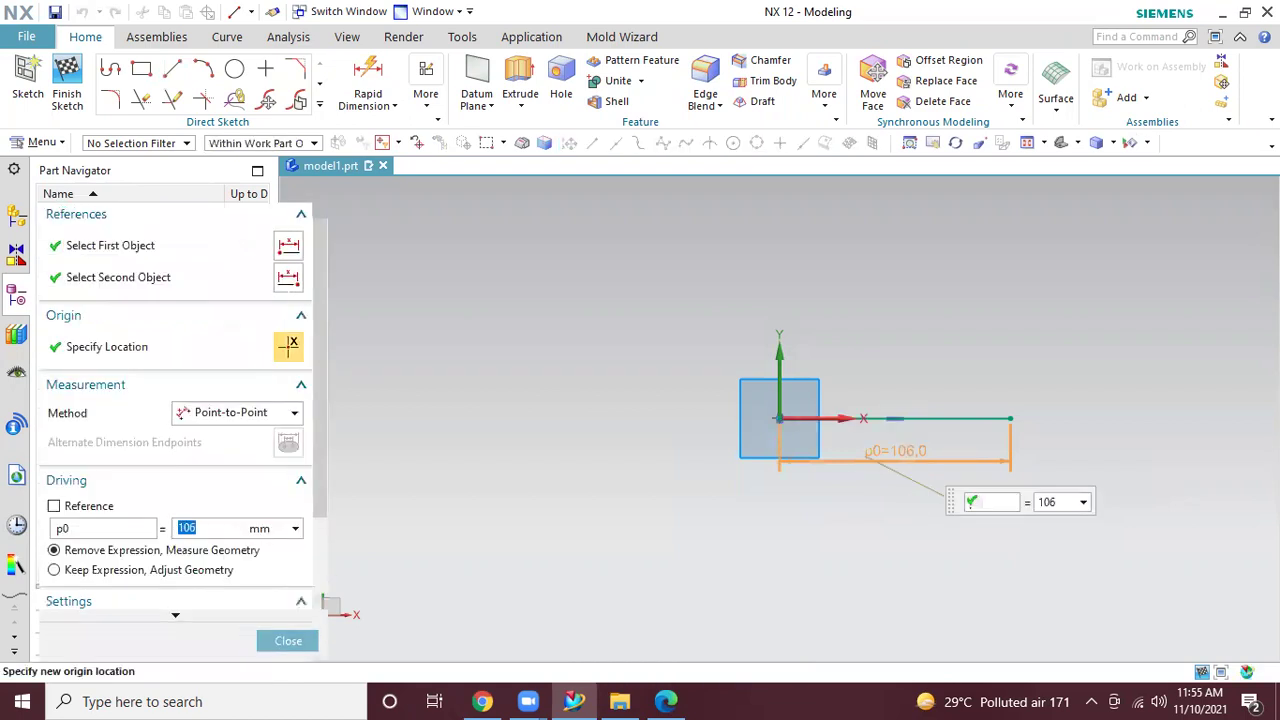
{"action": "type", "text": "60"}
{"action": "key", "text": "Return"}
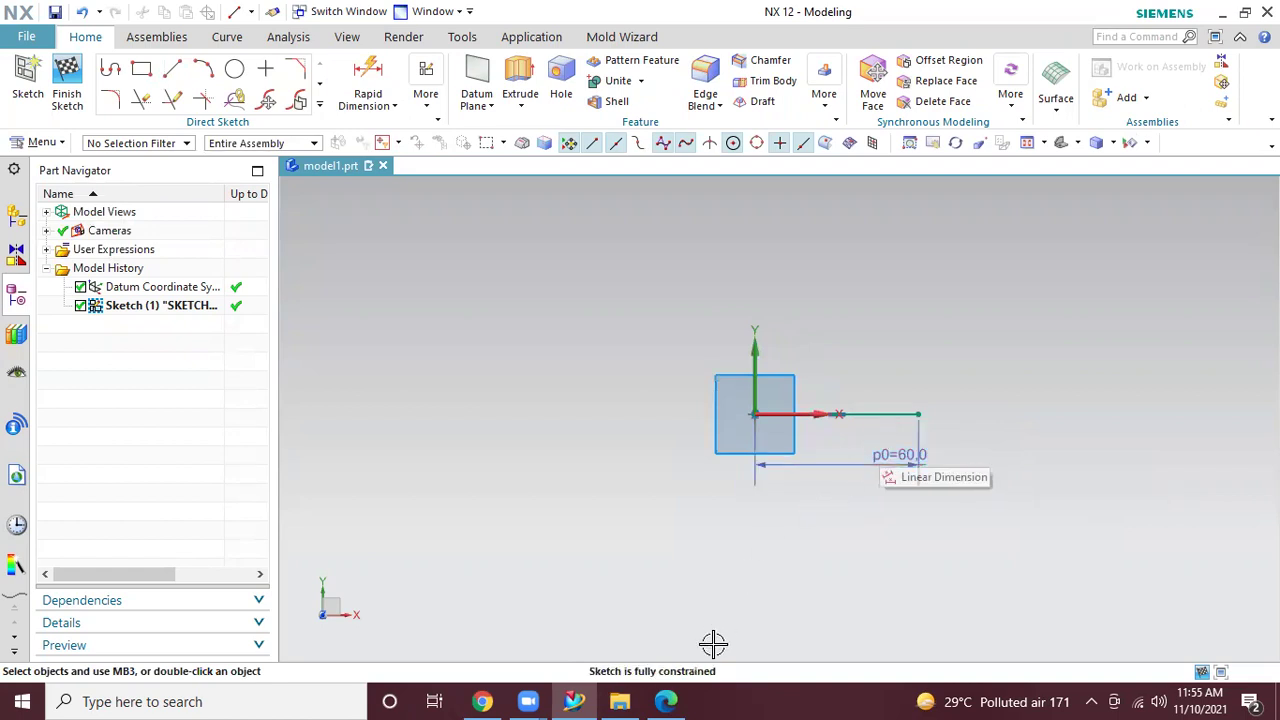
{"action": "left_click", "coordinate": [665, 701]}
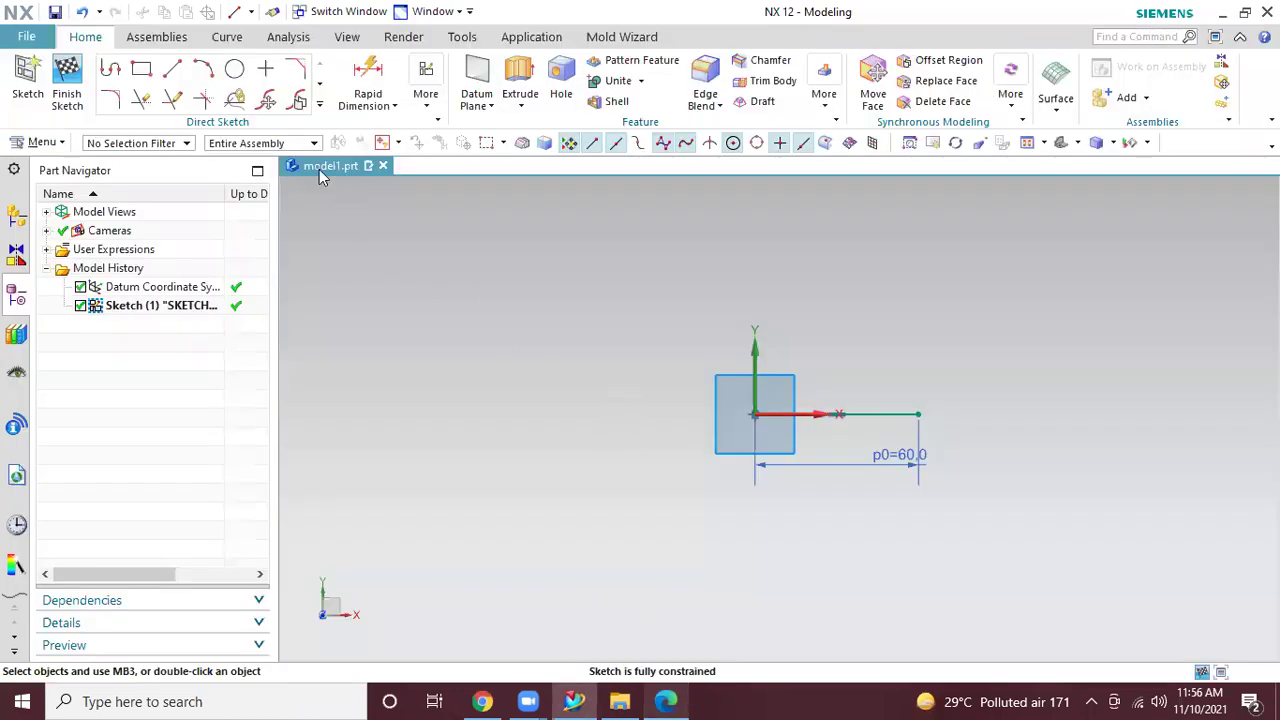
Sketch a circle about 15 mm in diameter, centred on the horizontal line and passing through its outer endpoint
{"action": "left_click", "coordinate": [235, 68]}
{"action": "scroll", "coordinate": [865, 385], "scroll_direction": "up", "scroll_amount": 2}
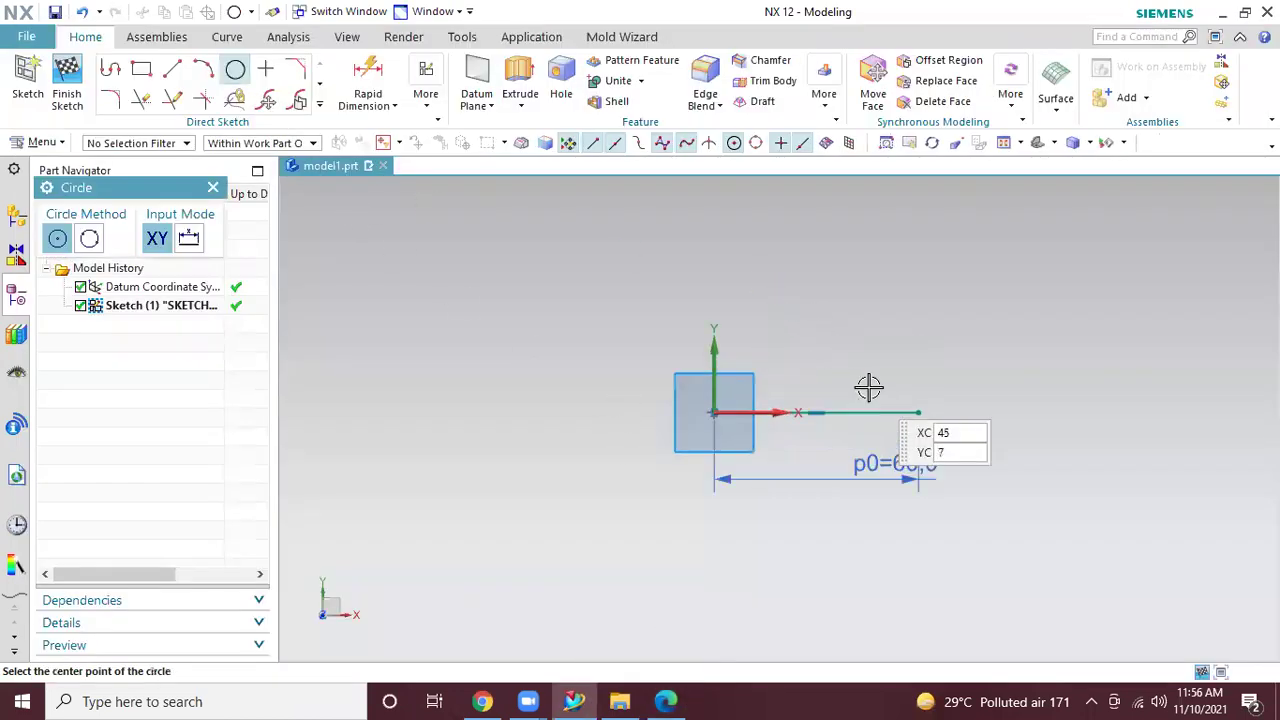
{"action": "left_click", "coordinate": [903, 420]}
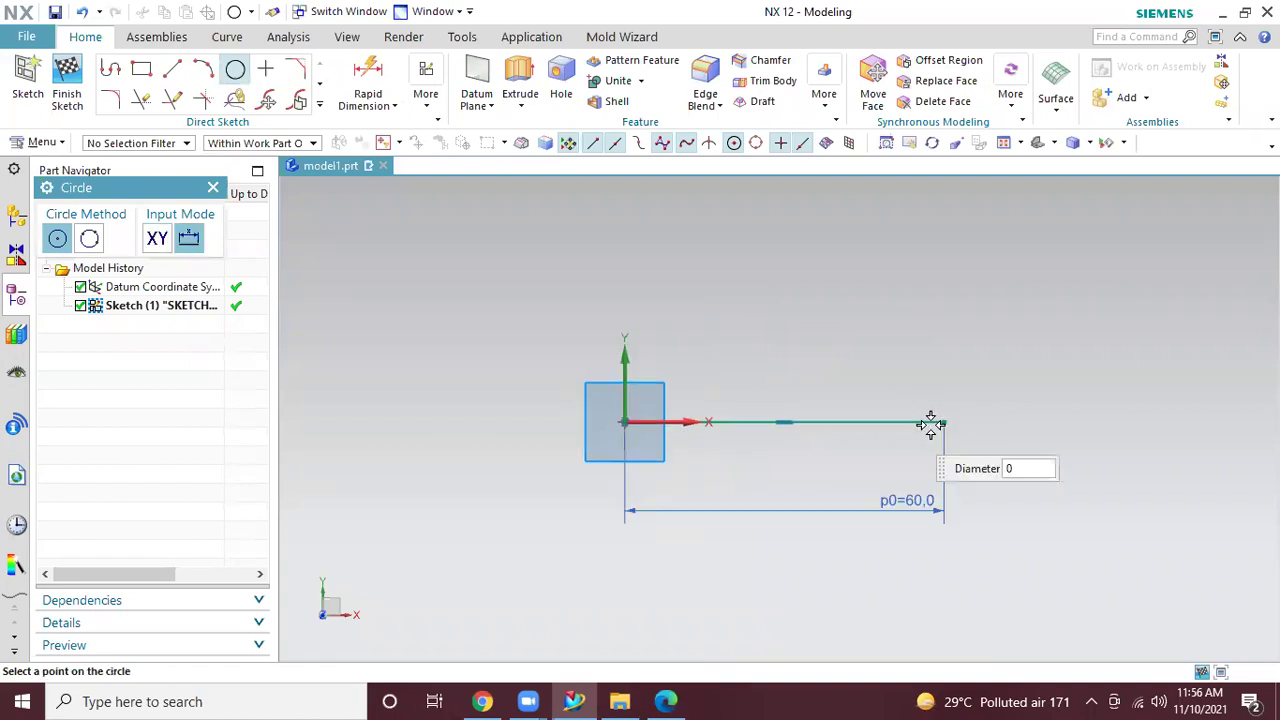
{"action": "left_click", "coordinate": [943, 424]}
{"action": "key", "text": "Escape"}
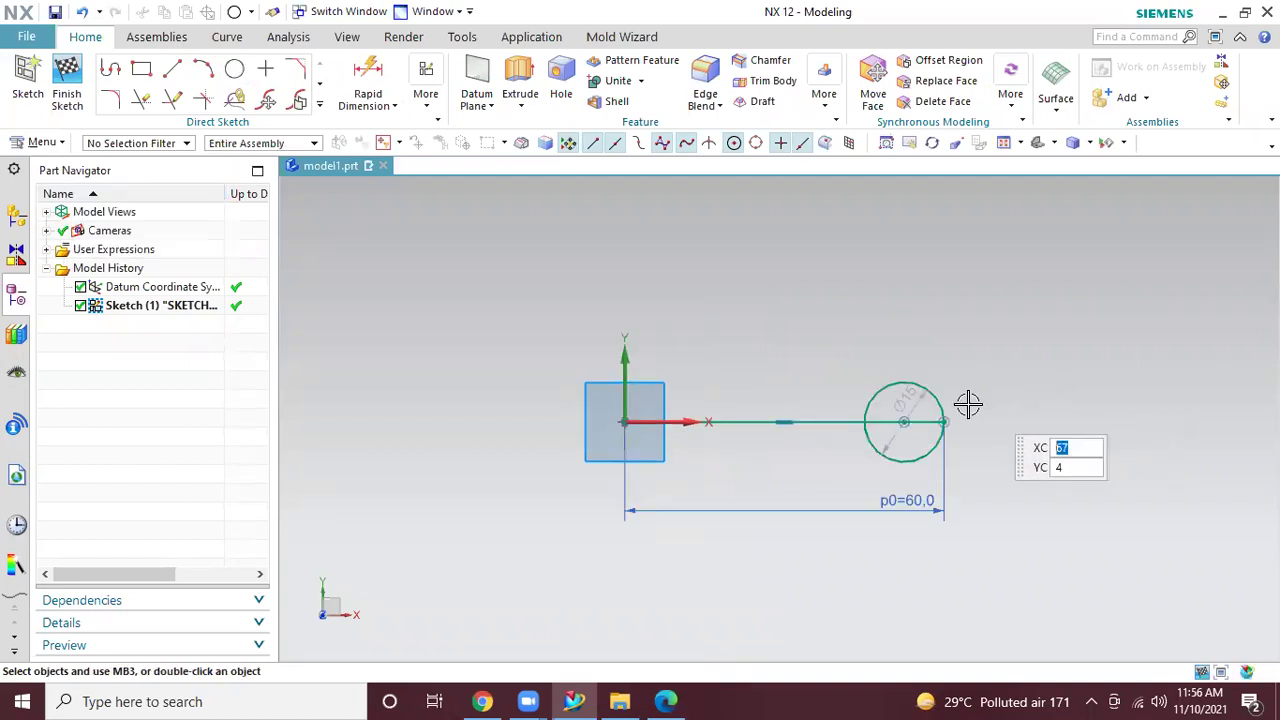
Set the diameter of the end circle to 18*2 mm
{"action": "double_click", "coordinate": [912, 407]}
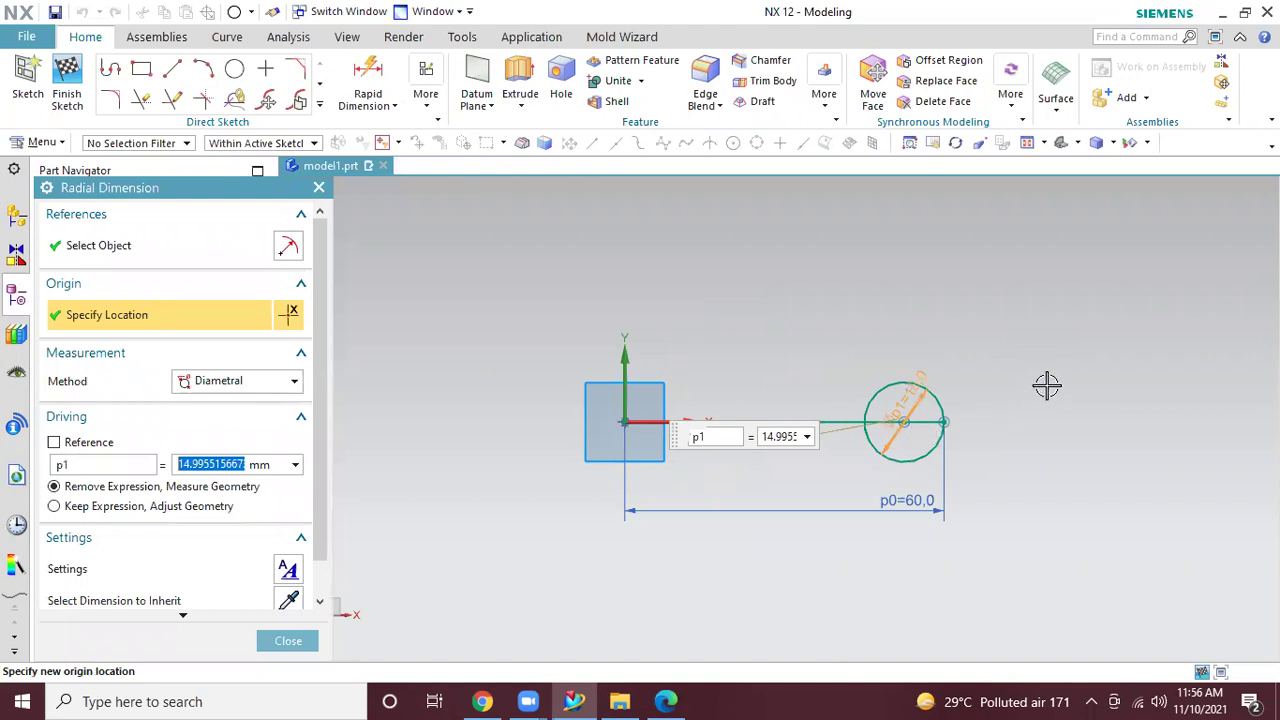
{"action": "type", "text": "18*2"}
{"action": "key", "text": "Return"}
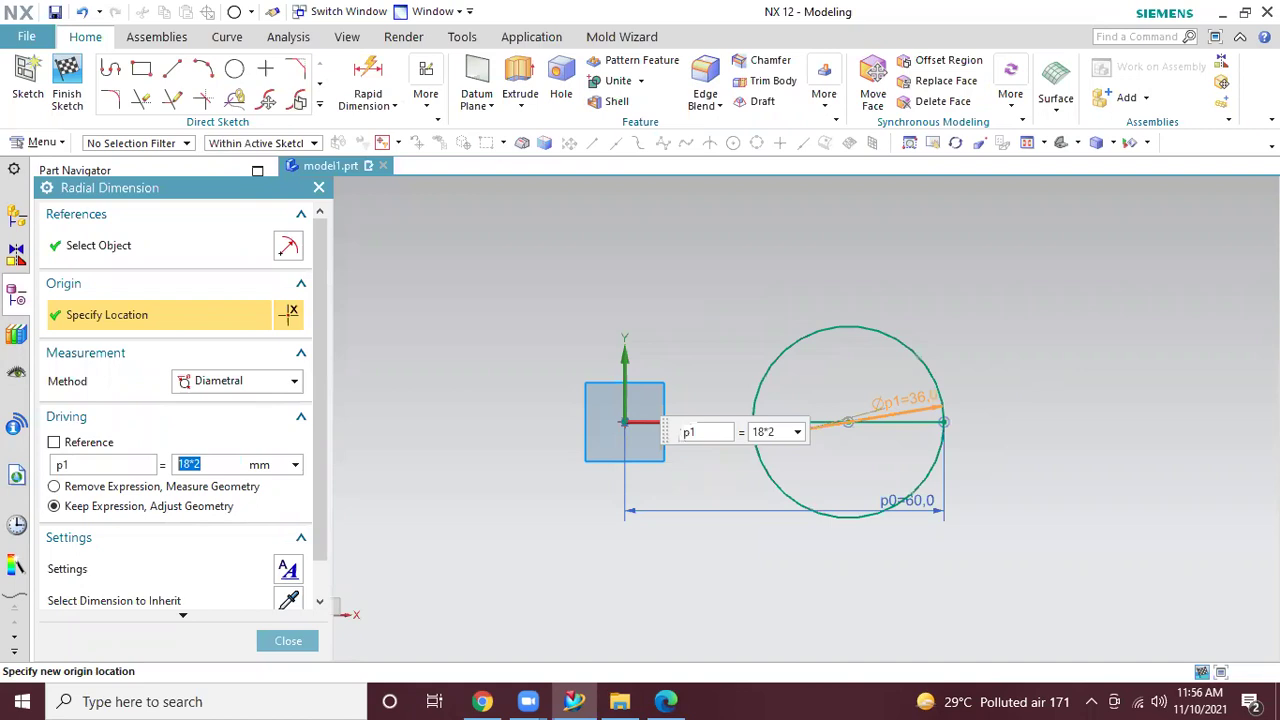
{"action": "middle_click", "coordinate": [1051, 382]}
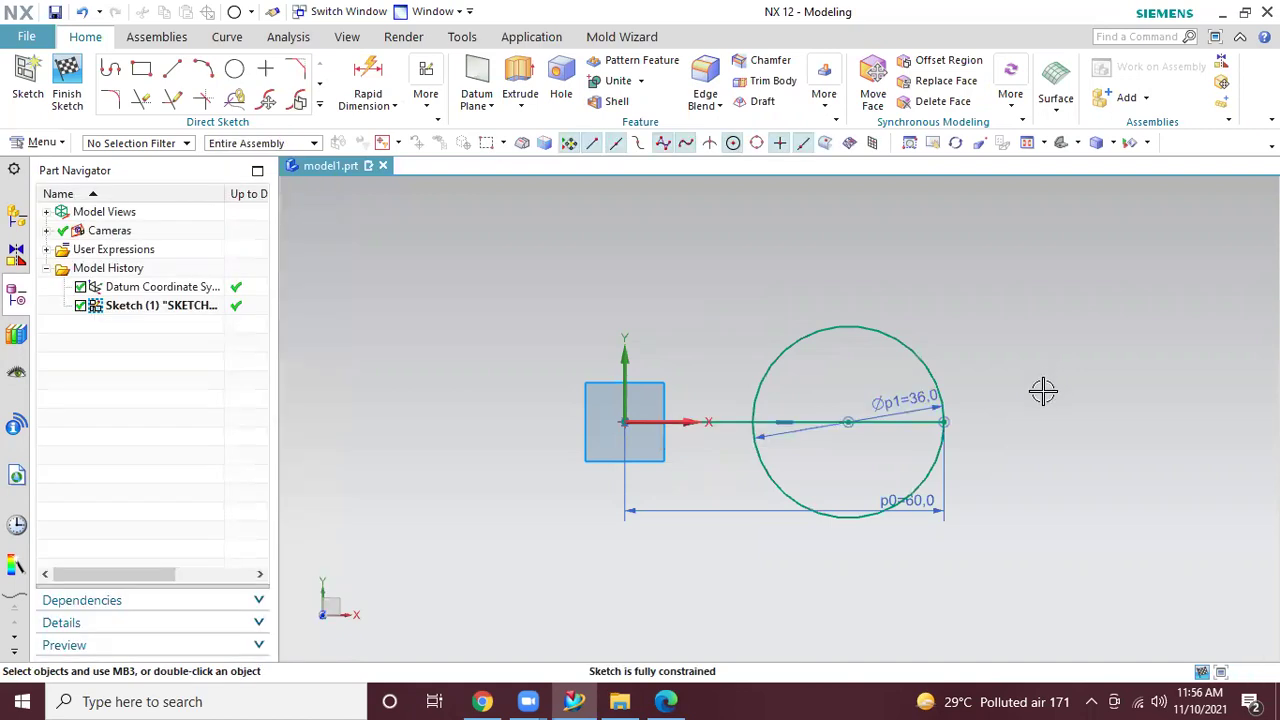
Check the flange's top view in the PDF drawing, return to NX and mirror the end circle about the Y axis
{"action": "left_click", "coordinate": [665, 701]}
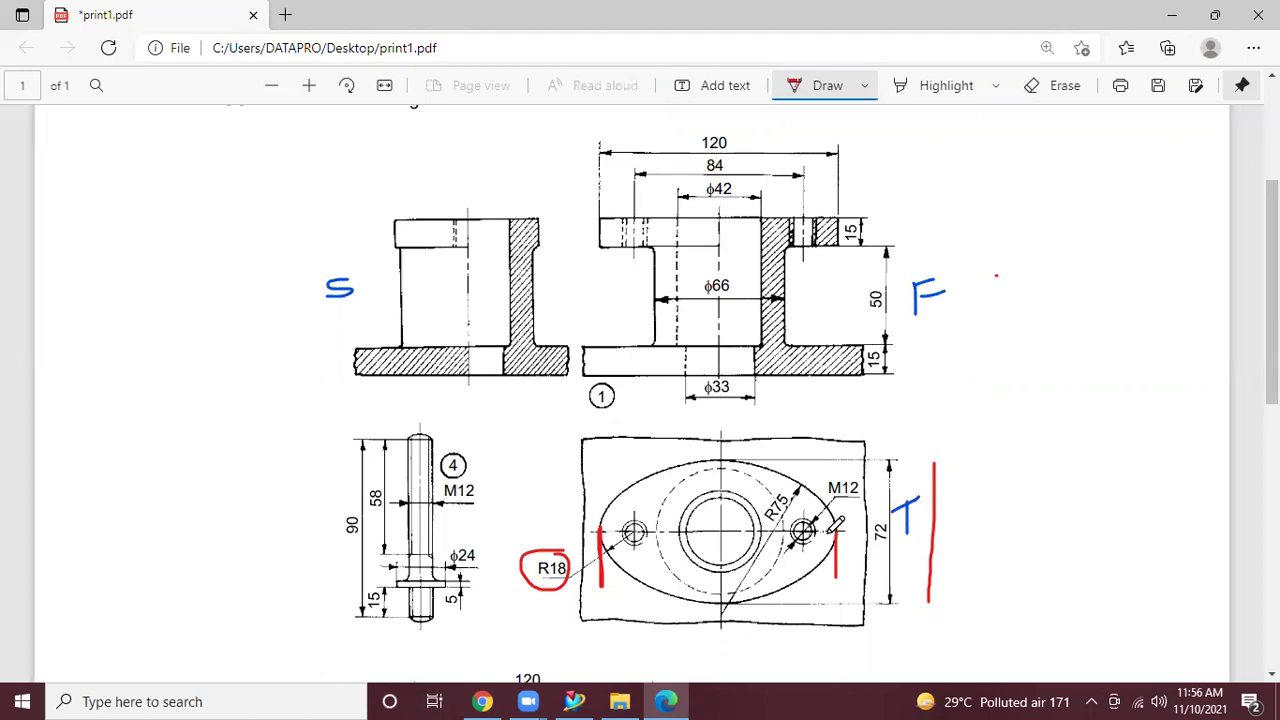
{"action": "left_click", "coordinate": [667, 701]}
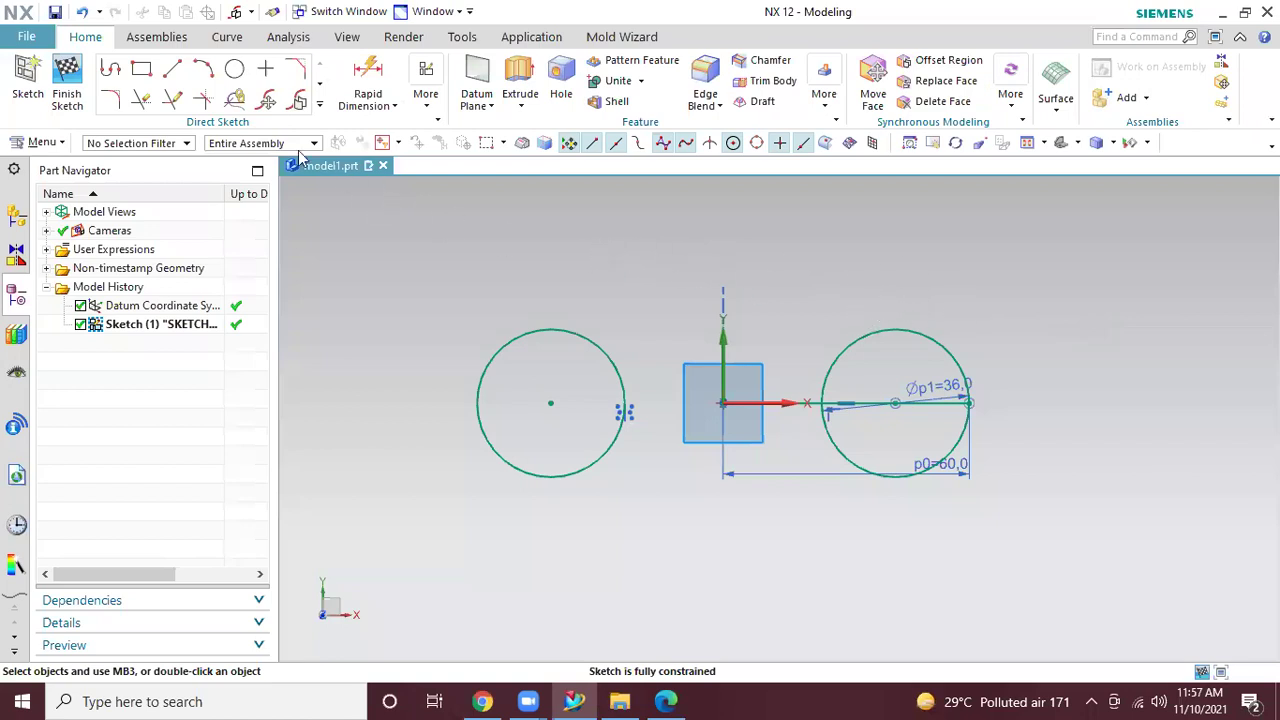
Sketch a vertical line about 44 mm long from the sketch origin upward along the Y axis
{"action": "left_click", "coordinate": [236, 78]}
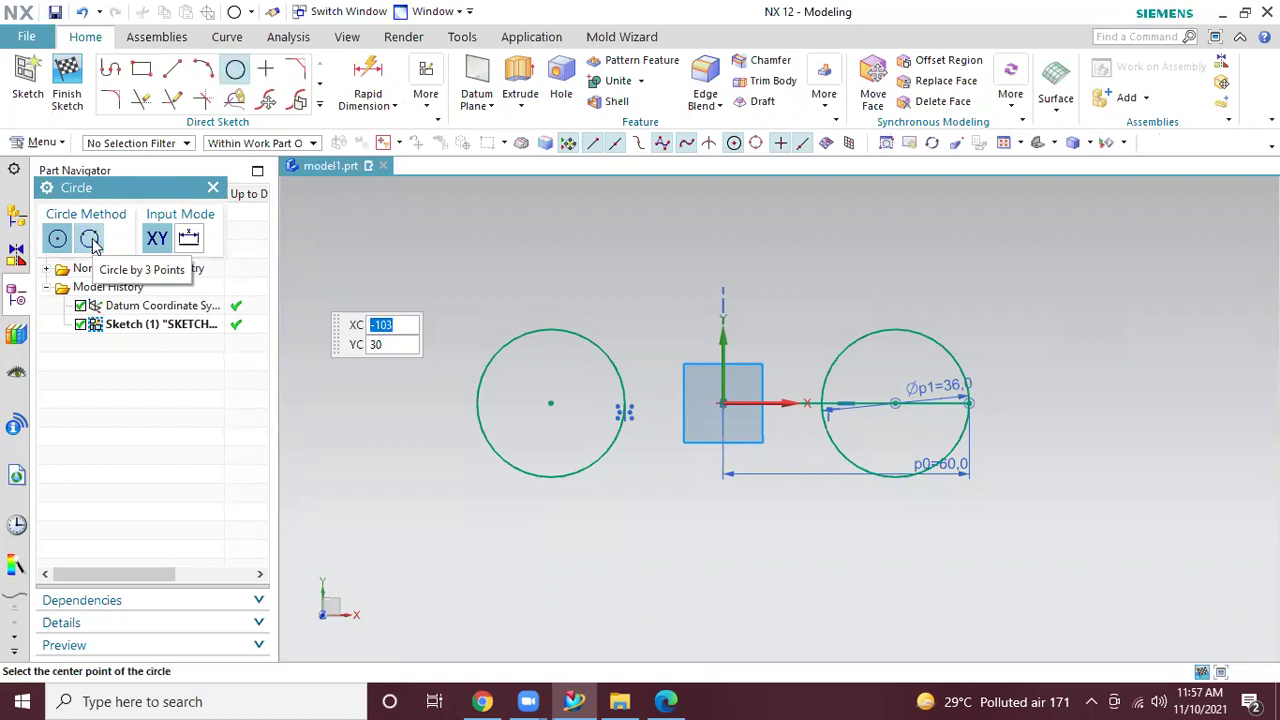
{"action": "left_click", "coordinate": [172, 68]}
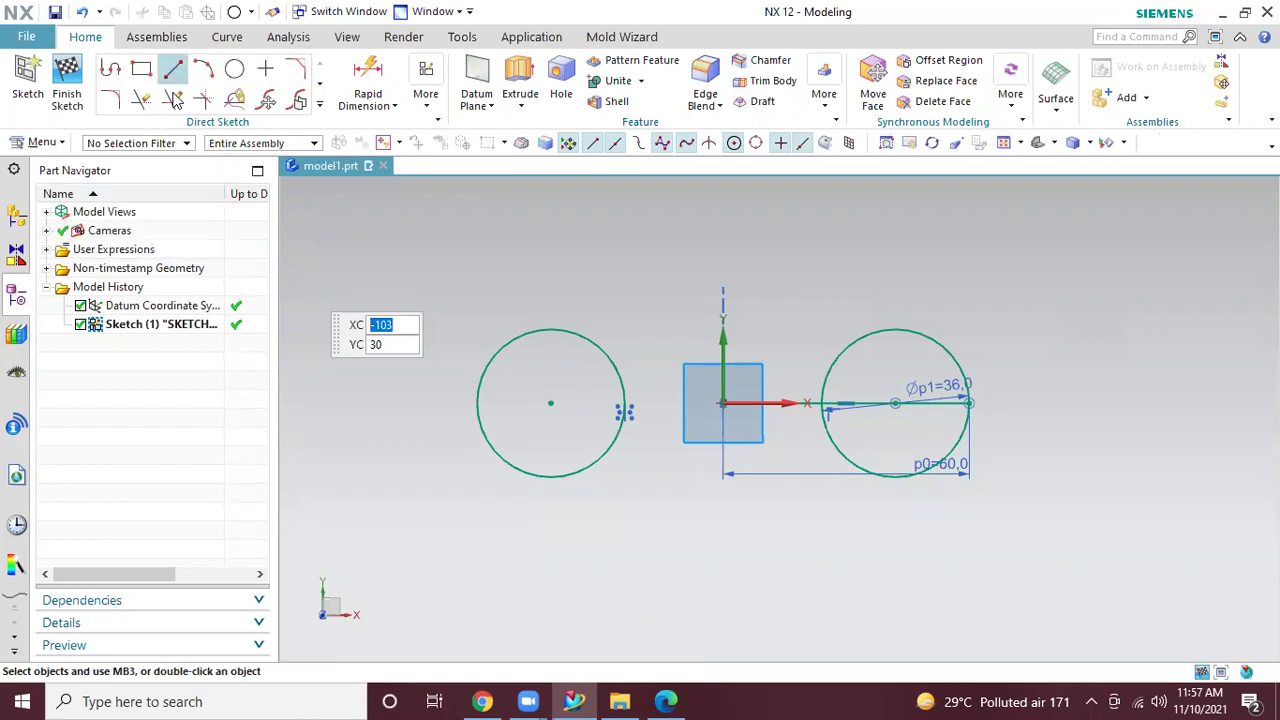
{"action": "left_click", "coordinate": [721, 401]}
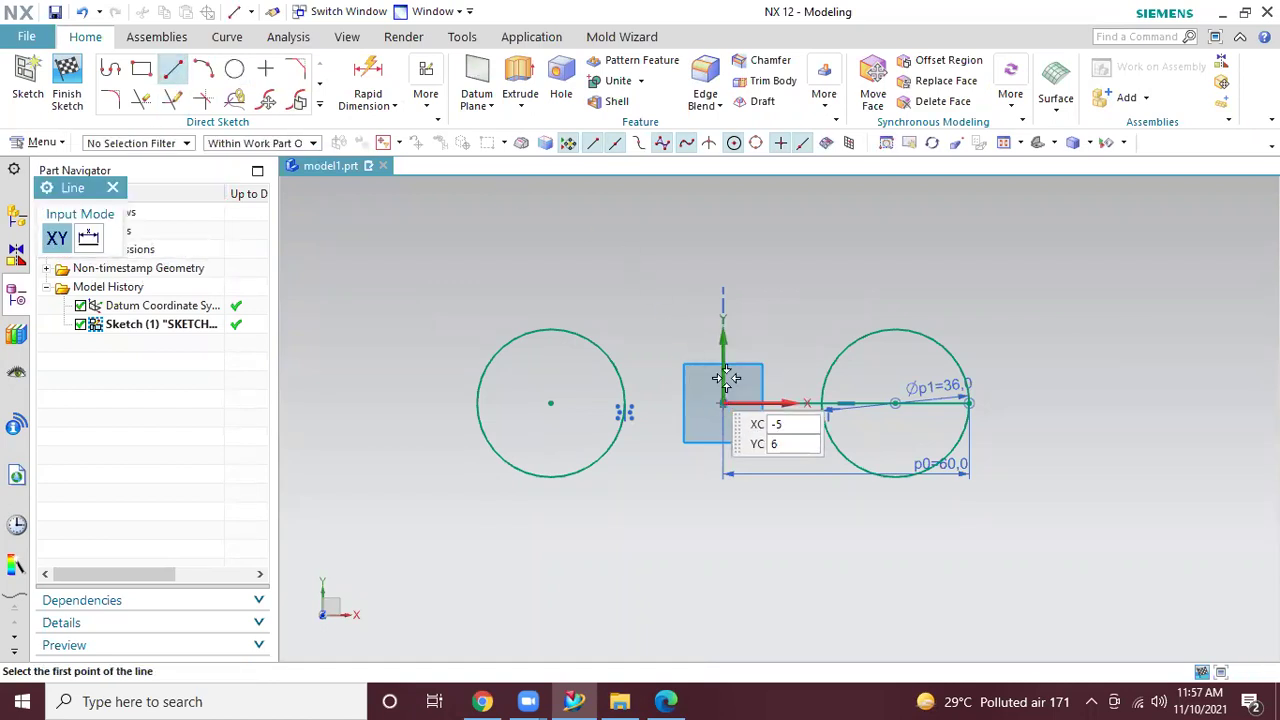
{"action": "left_click", "coordinate": [716, 222]}
{"action": "key", "text": "Escape"}
Check the flange height in the PDF drawing and set the vertical line's length to 72/2 mm
{"action": "left_click", "coordinate": [666, 701]}
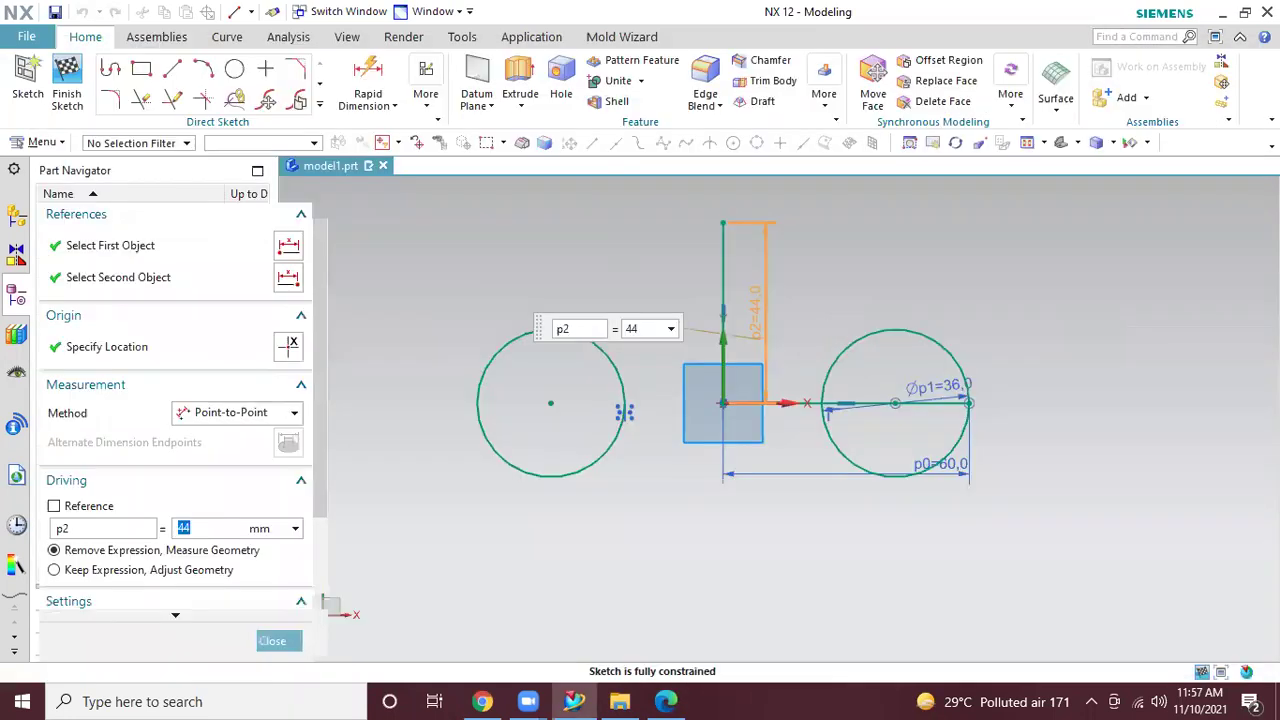
{"action": "type", "text": "72/2"}
{"action": "key", "text": "Return"}
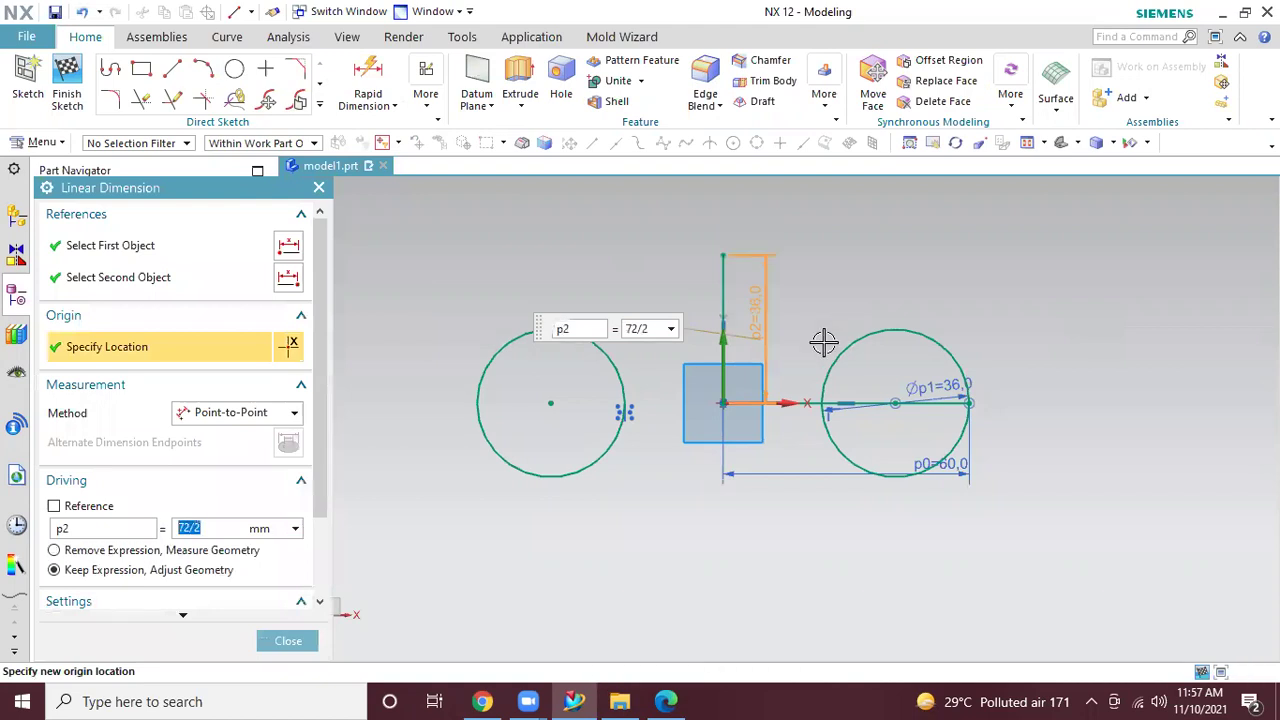
{"action": "left_click", "coordinate": [292, 638]}
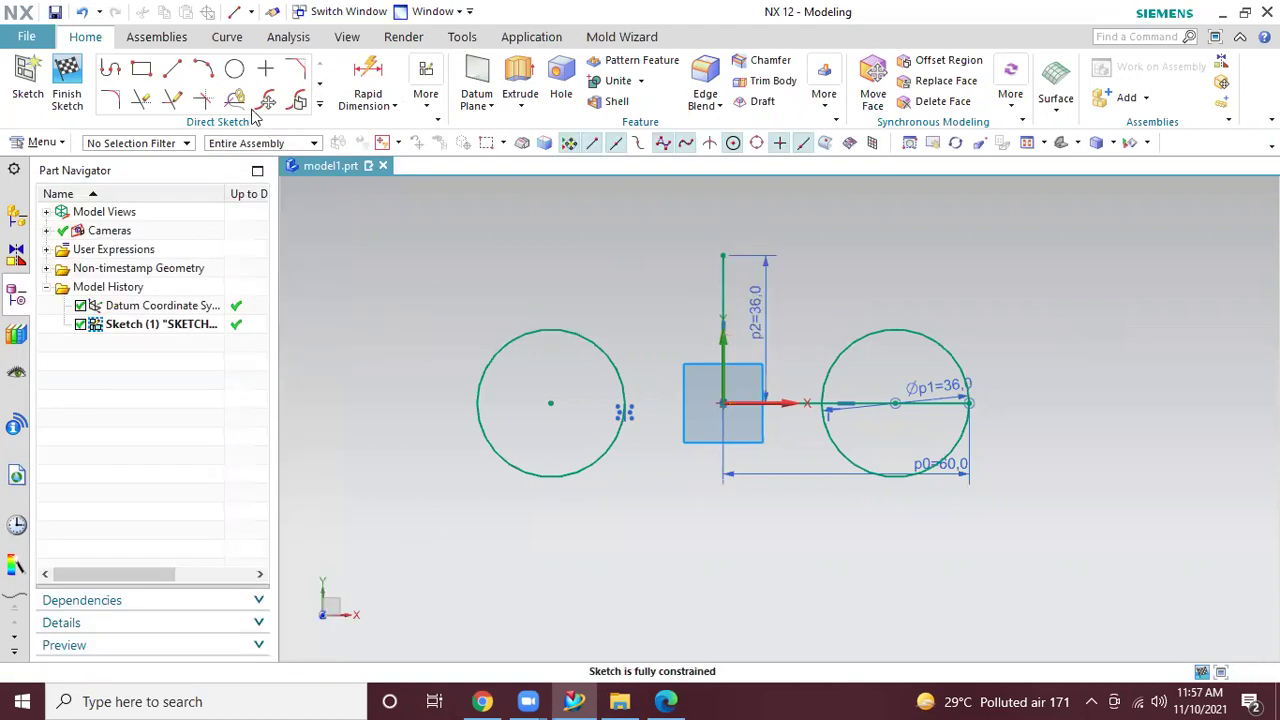
Sketch a three-point circle about 148 mm in diameter through the outer sides of both end circles and the vertical line's upper endpoint
{"action": "left_click", "coordinate": [234, 68]}
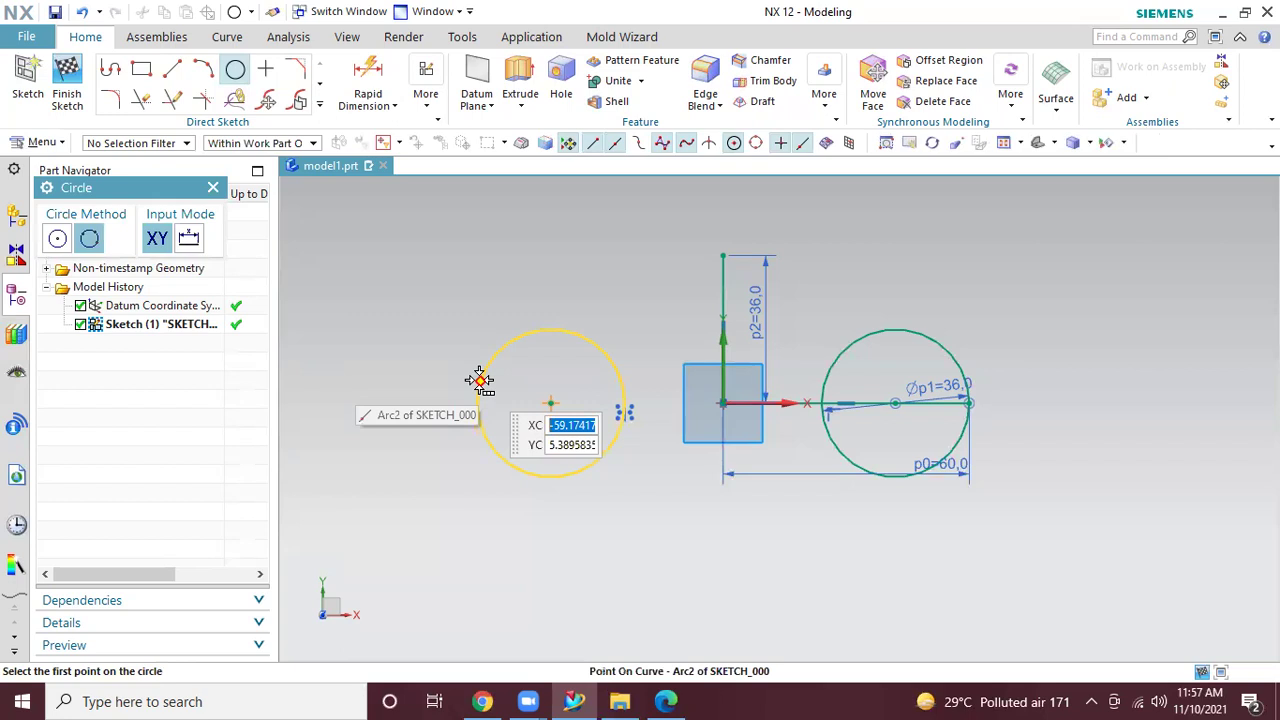
{"action": "left_click", "coordinate": [481, 380]}
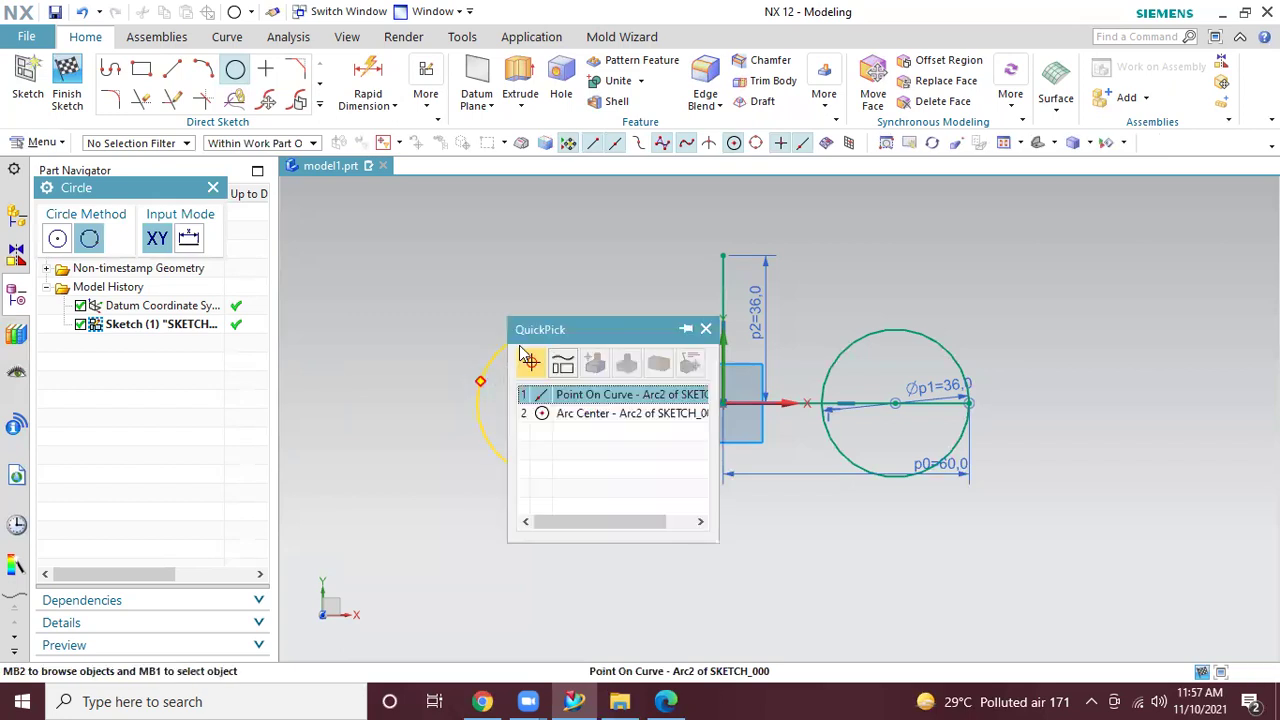
{"action": "left_click", "coordinate": [630, 396]}
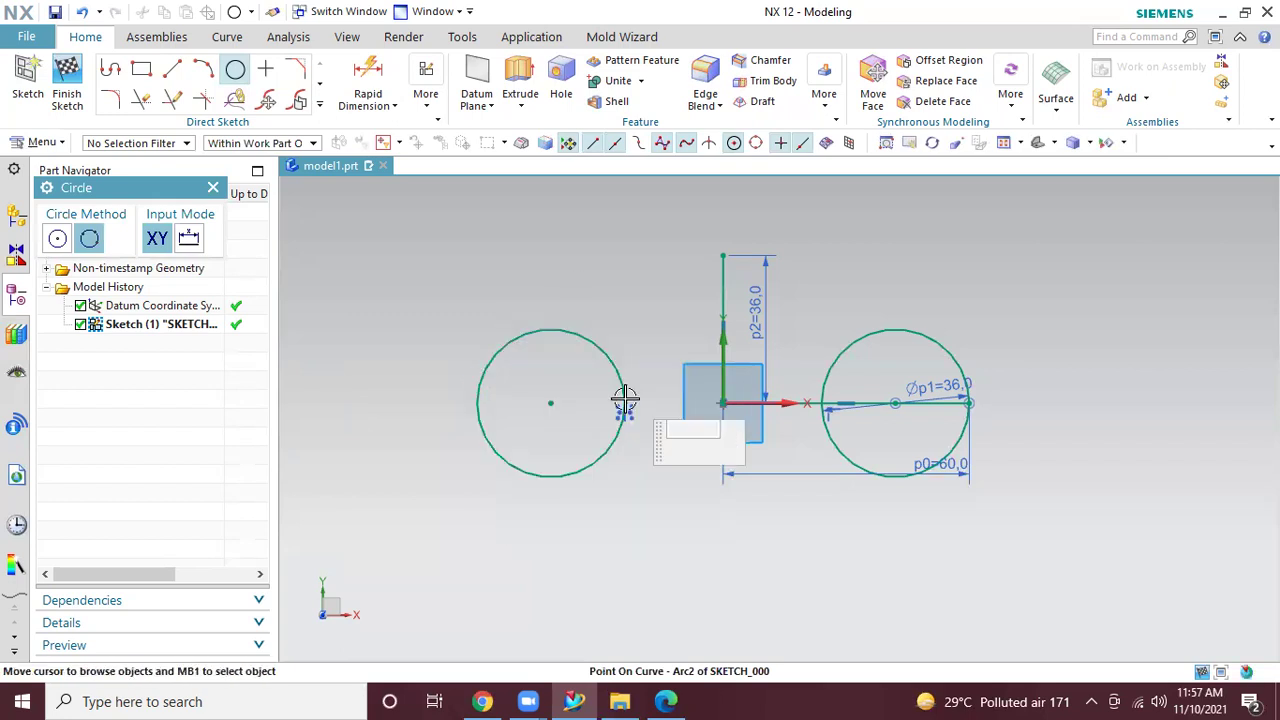
{"action": "left_click", "coordinate": [720, 257]}
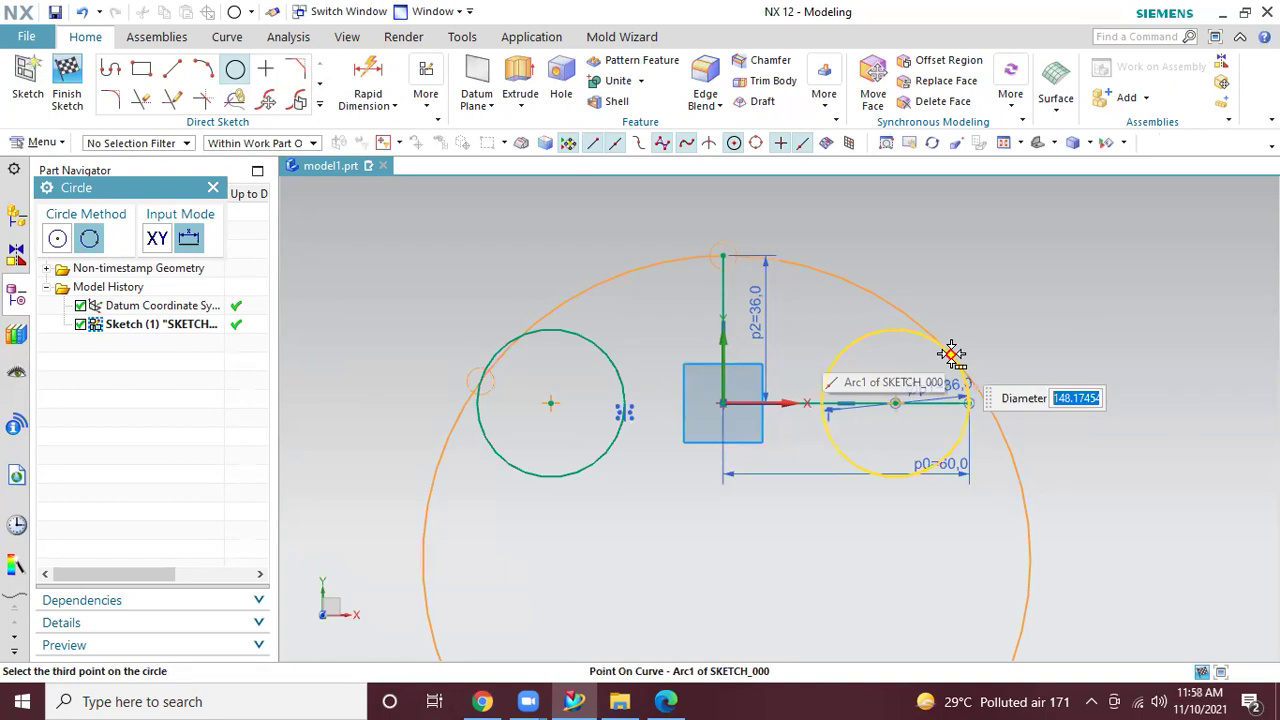
{"action": "left_click", "coordinate": [951, 353]}
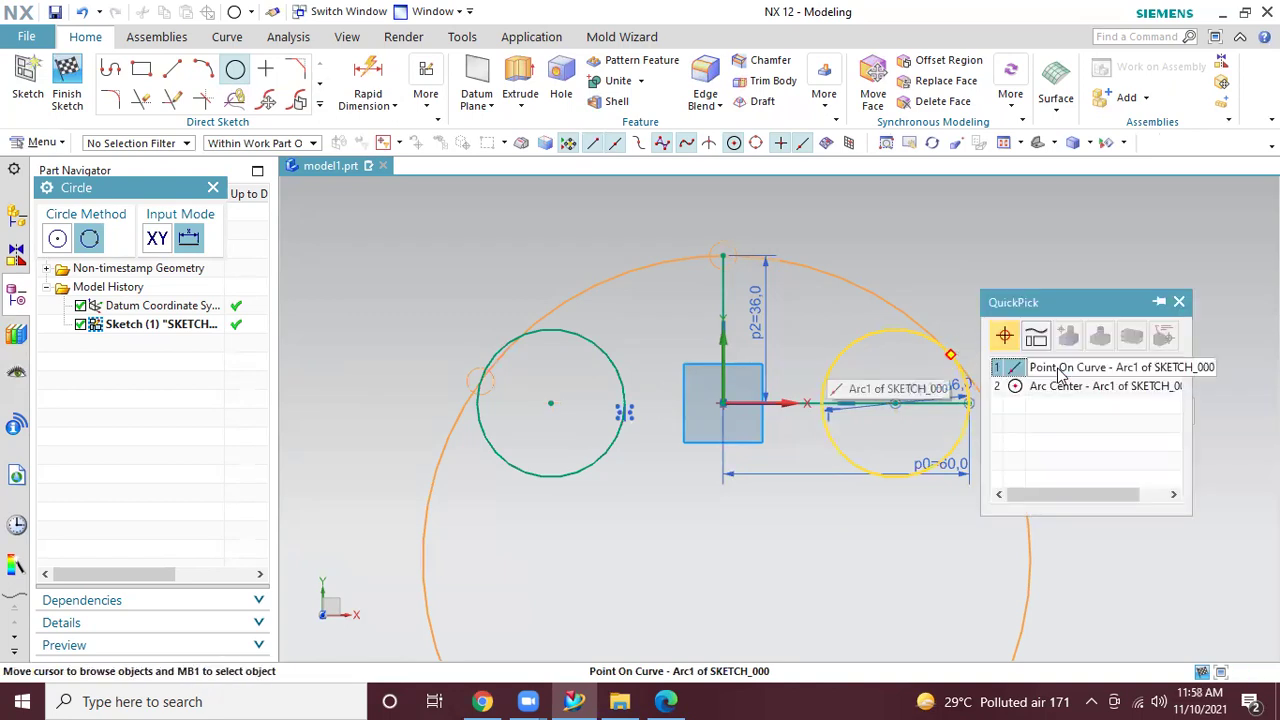
{"action": "left_click", "coordinate": [1057, 364]}
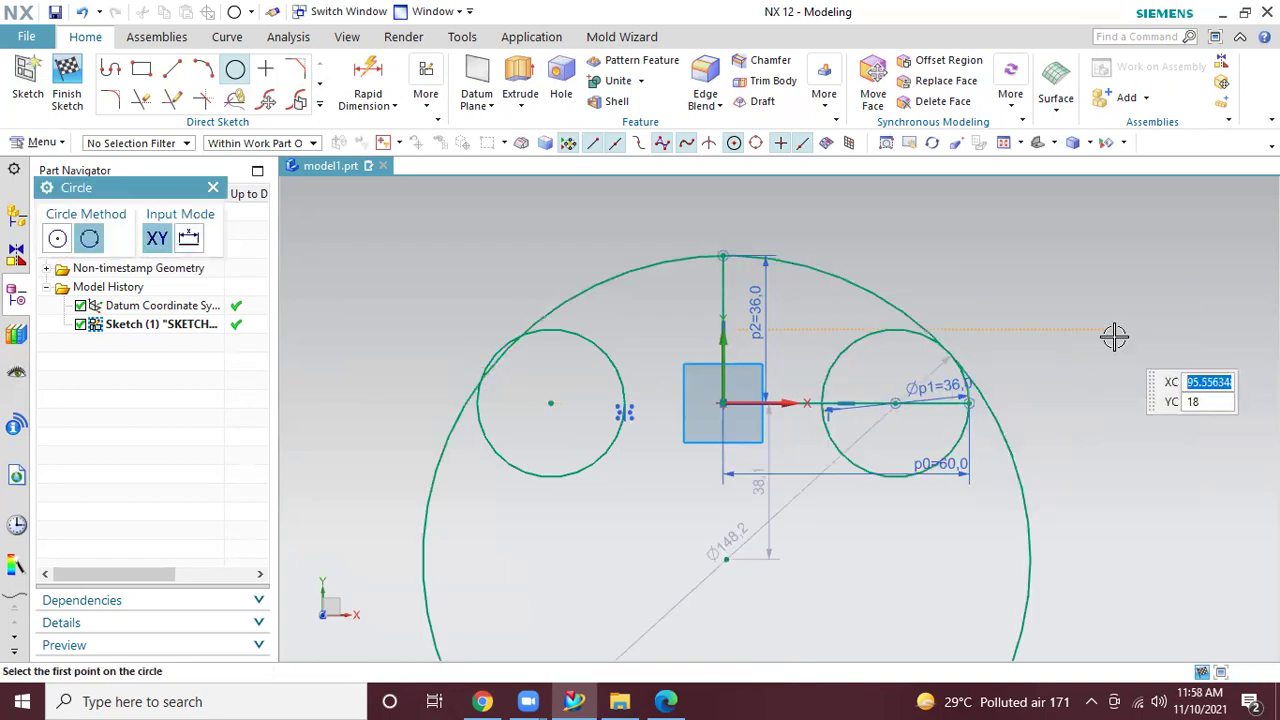
{"action": "key", "text": "Escape"}
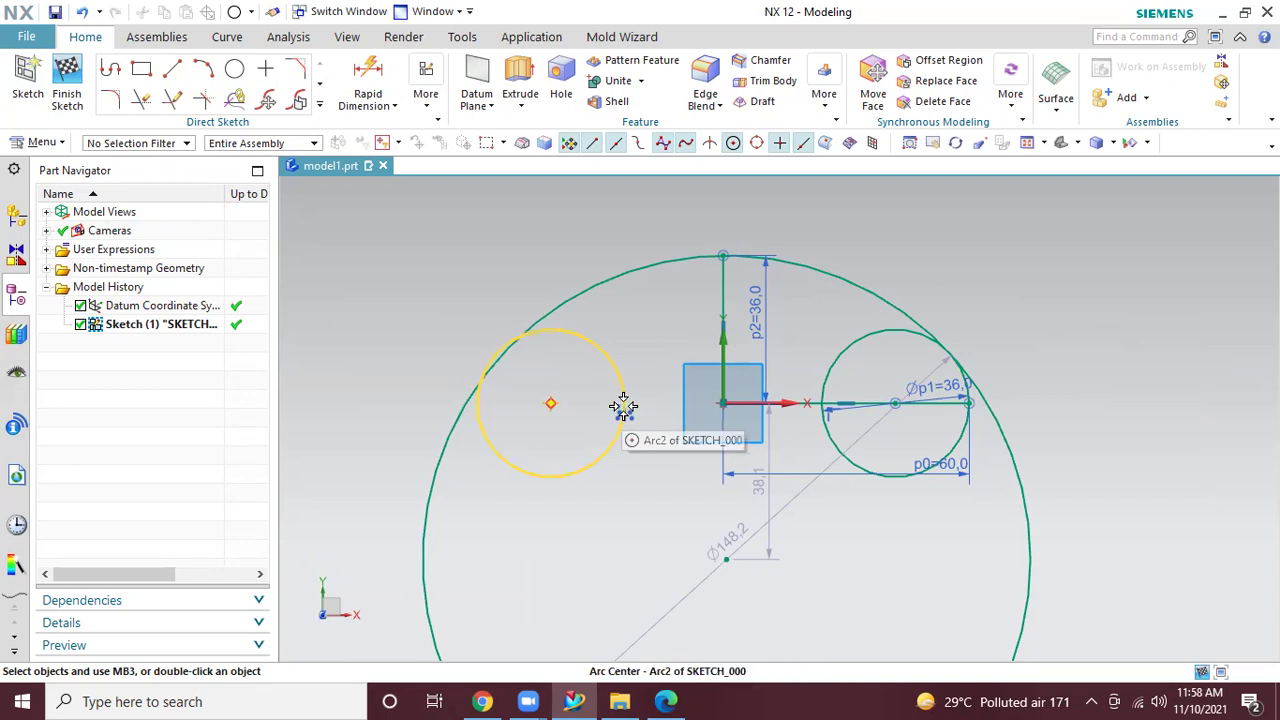
Make the large circle tangent to both end circles and trim away its lower portion between the tangent points
{"action": "left_click", "coordinate": [573, 332]}
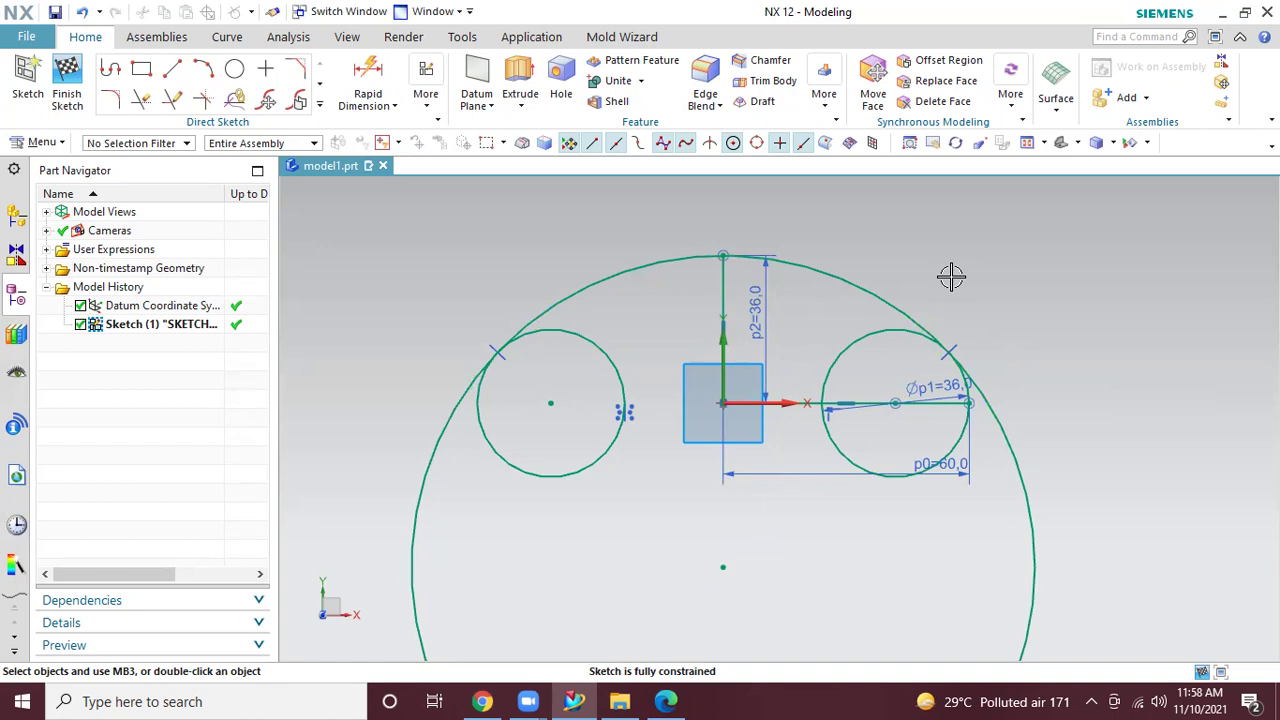
{"action": "left_click", "coordinate": [141, 100]}
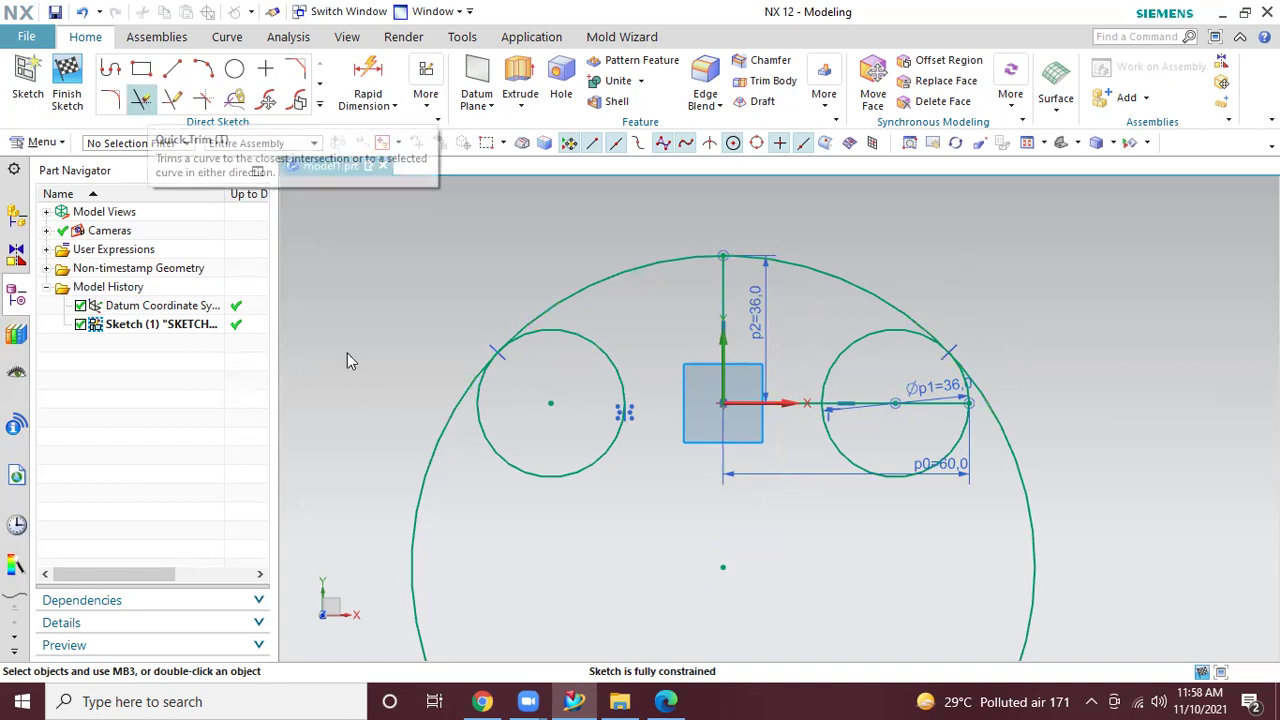
{"action": "left_click", "coordinate": [441, 423]}
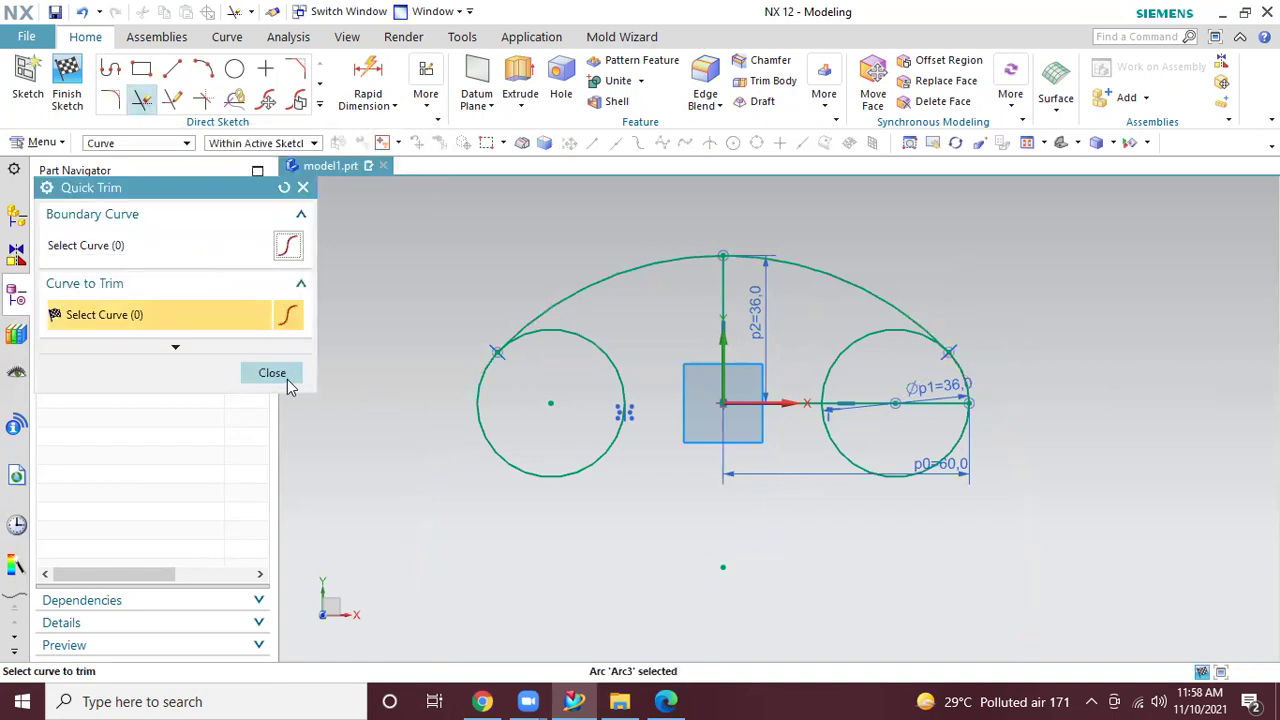
{"action": "left_click", "coordinate": [272, 373]}
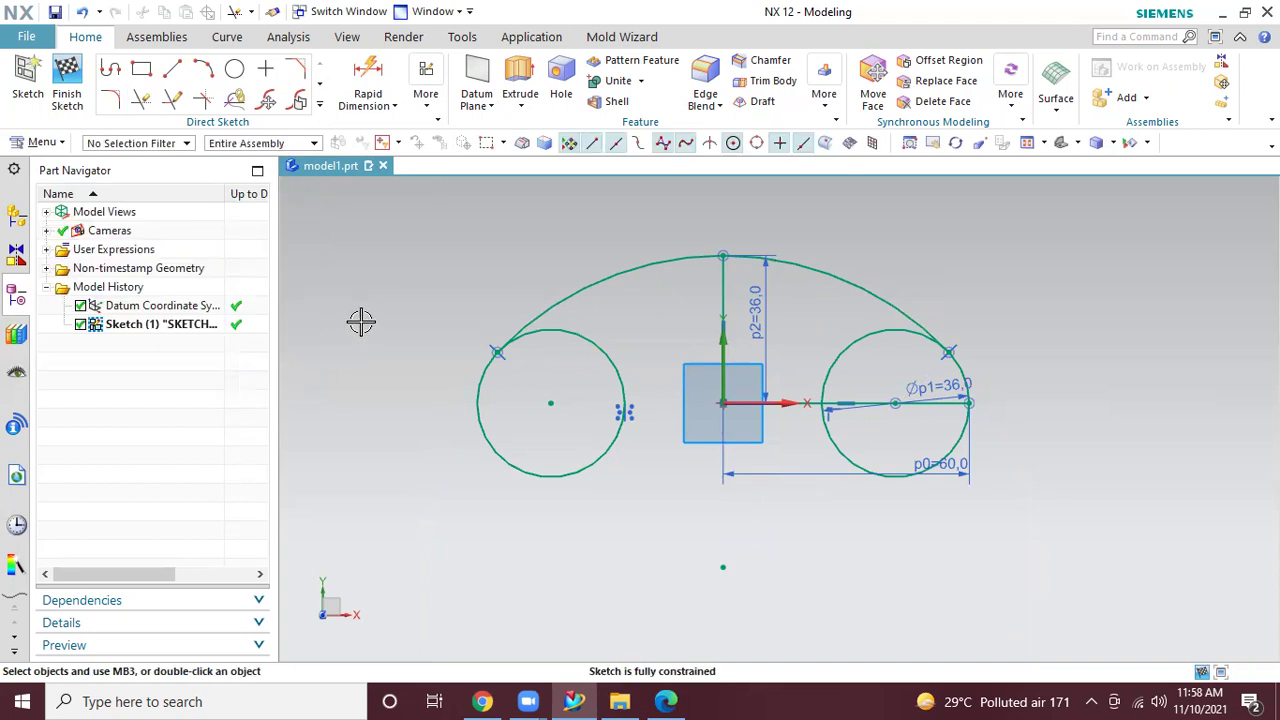
Mirror the large upper arc about the horizontal line to form the lower side of the flange outline
{"action": "left_click", "coordinate": [319, 104]}
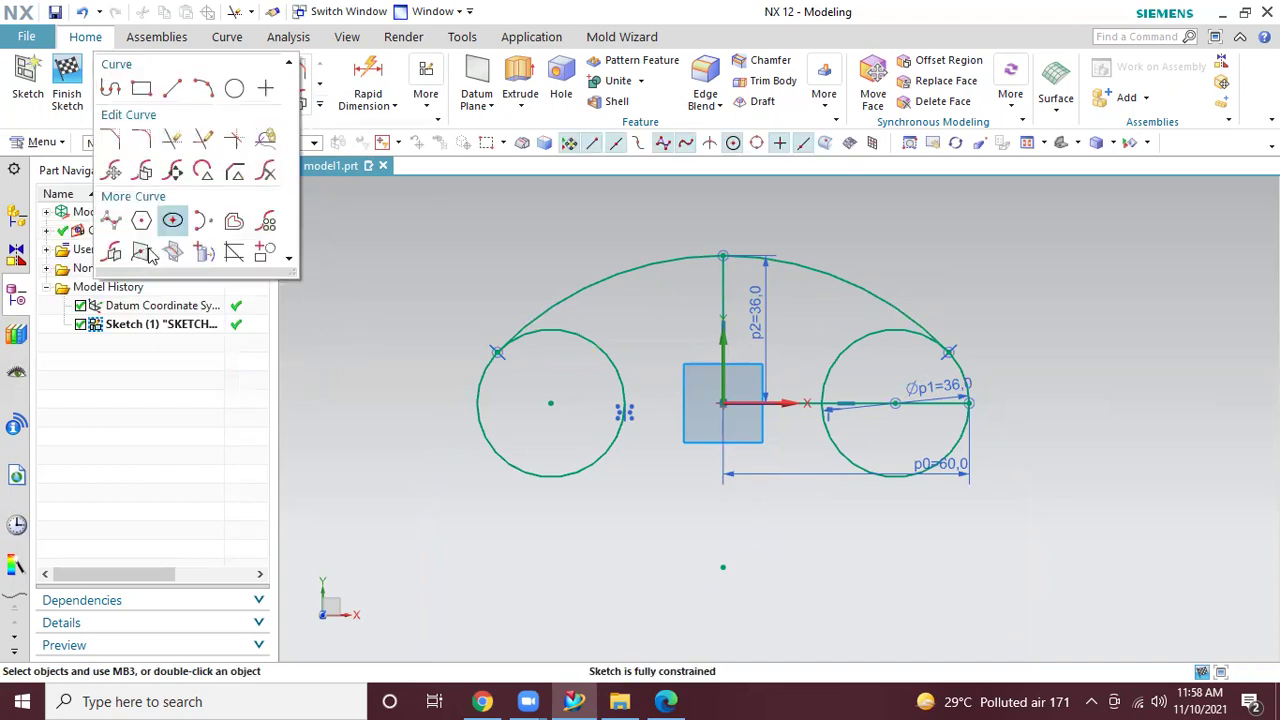
{"action": "left_click", "coordinate": [110, 252]}
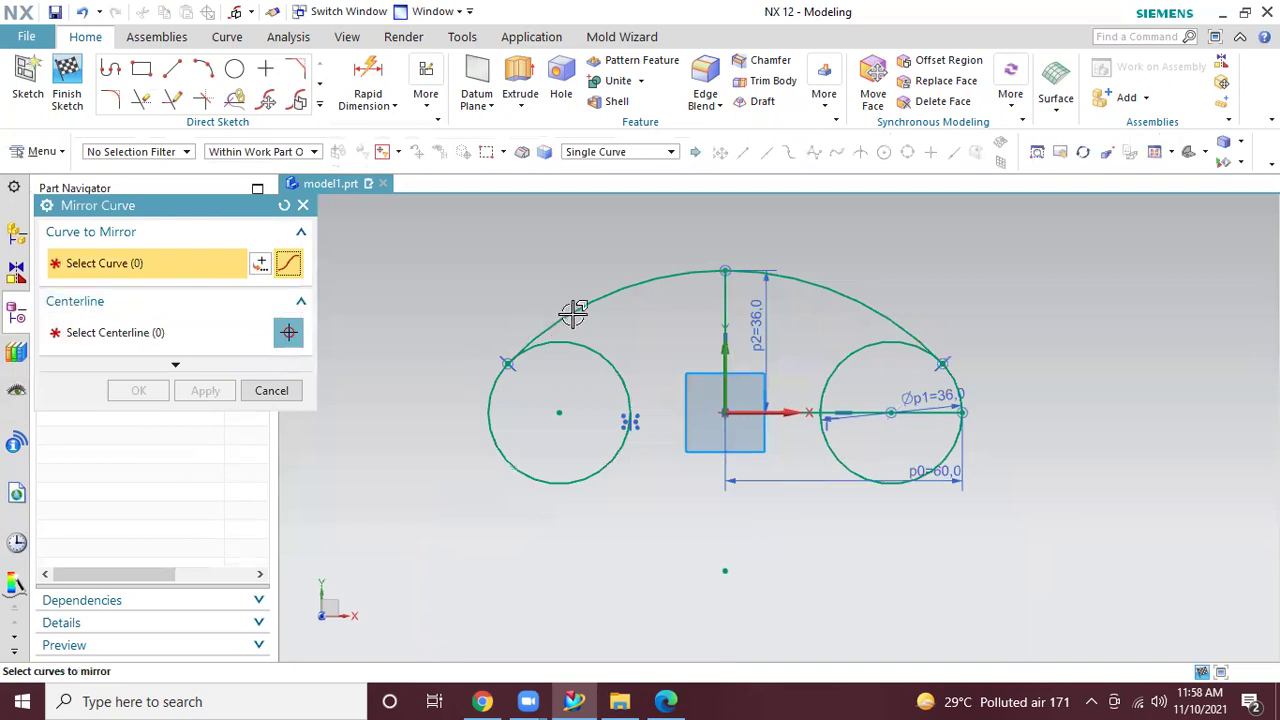
{"action": "left_click", "coordinate": [583, 308]}
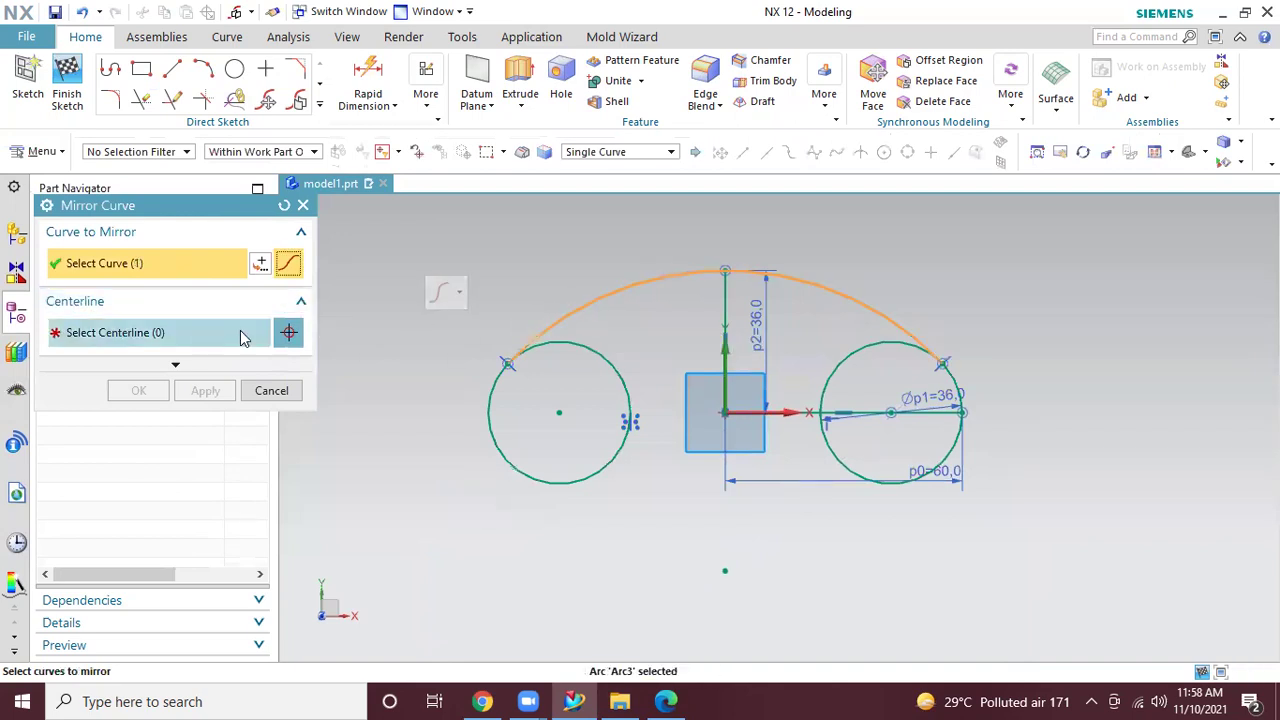
{"action": "left_click", "coordinate": [180, 334]}
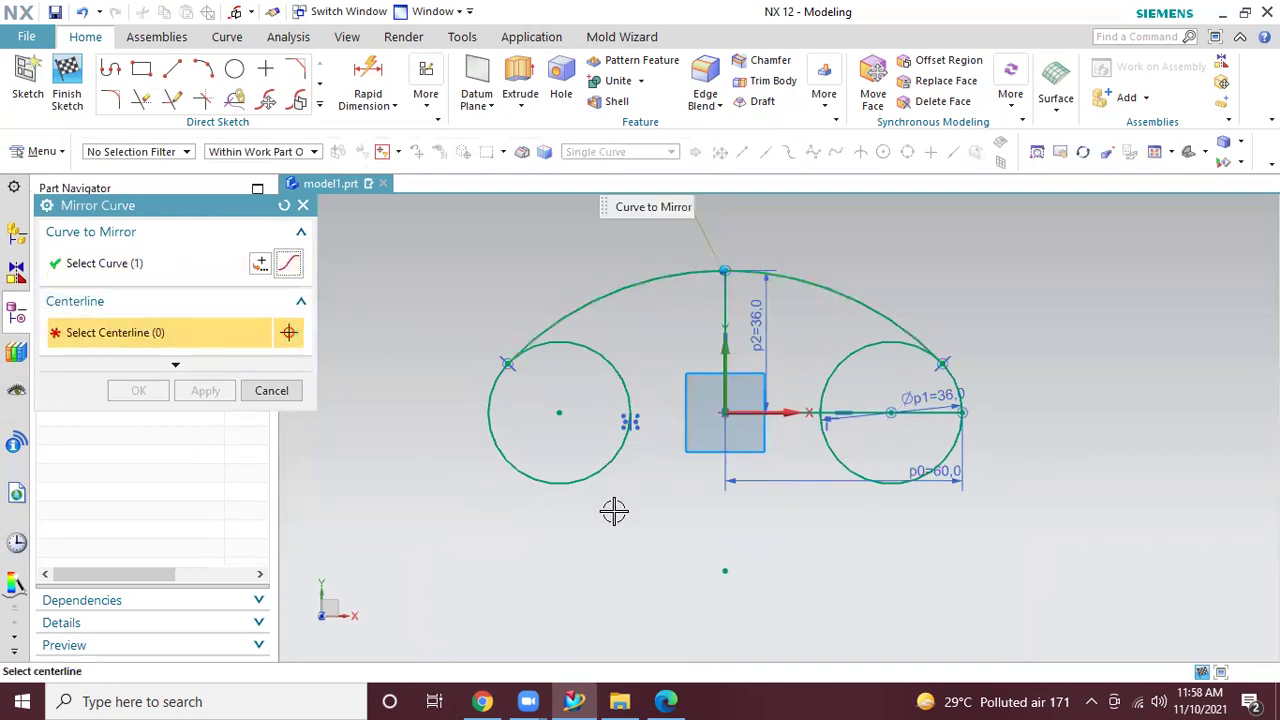
{"action": "left_click", "coordinate": [776, 416]}
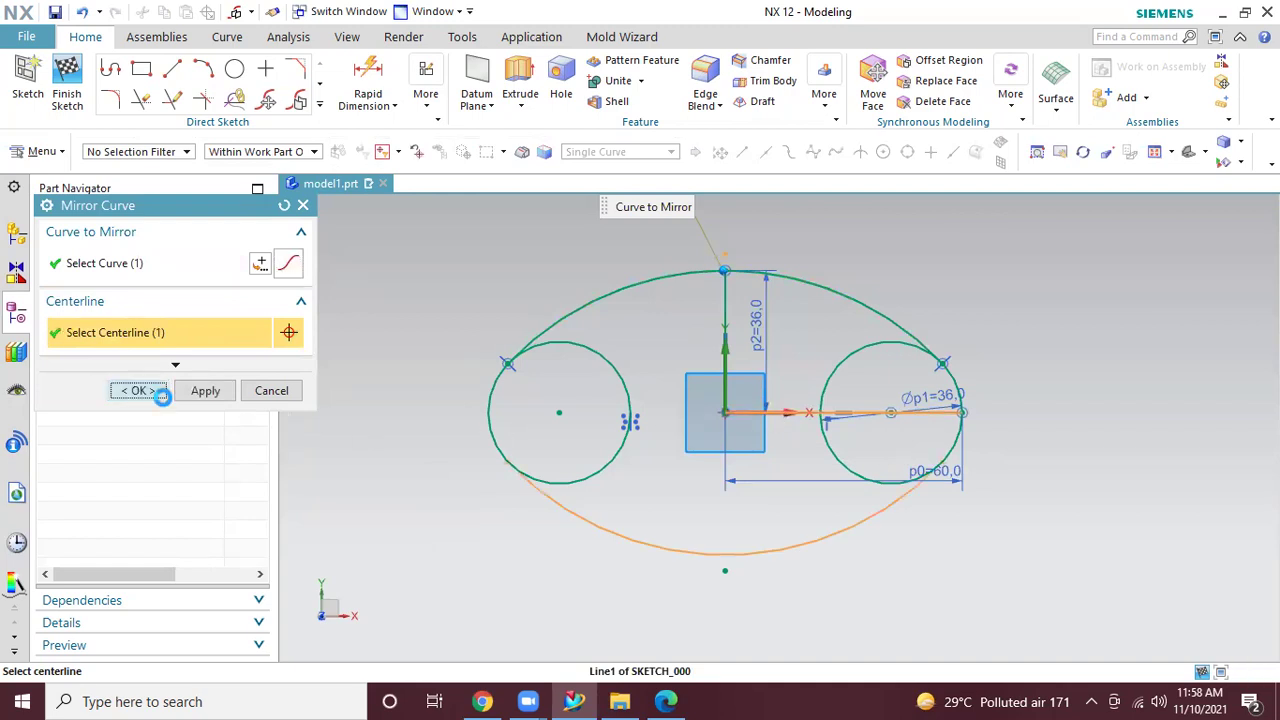
{"action": "left_click", "coordinate": [160, 390]}
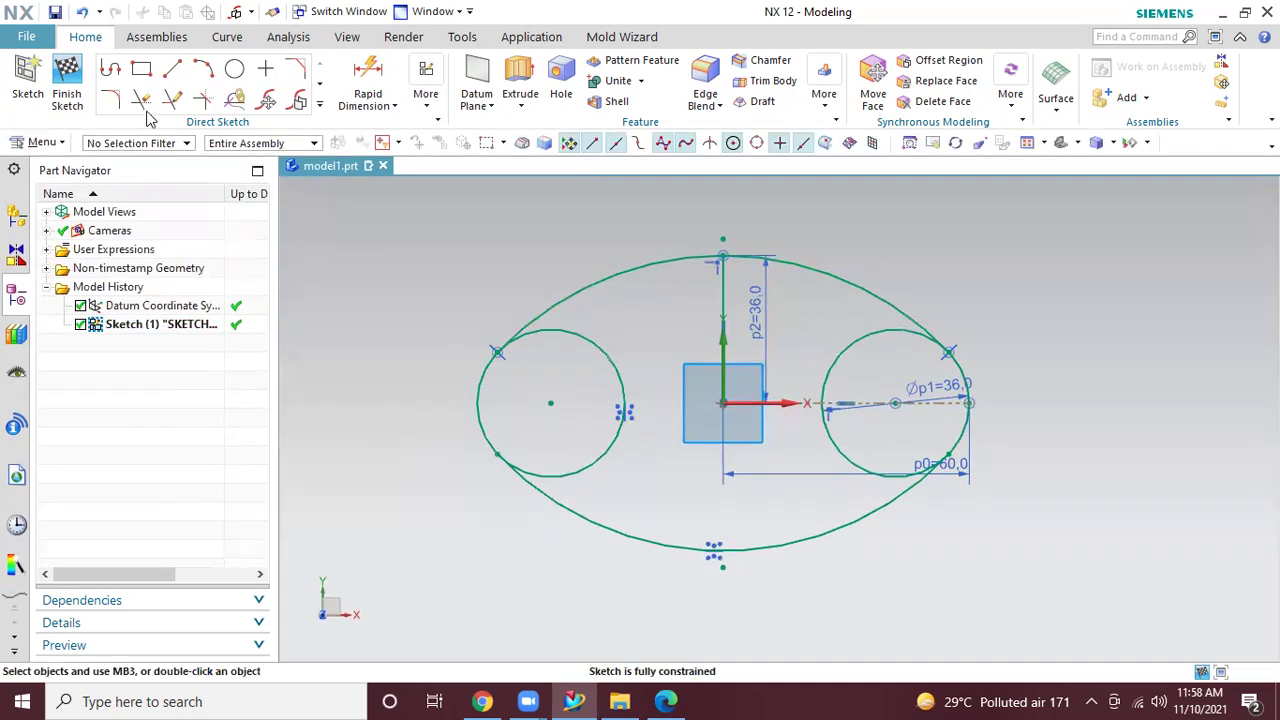
Trim away the inner portions of both end circles with Quick Trim, leaving only the closed oval outline
{"action": "left_click", "coordinate": [141, 100]}
{"action": "left_click", "coordinate": [586, 337]}
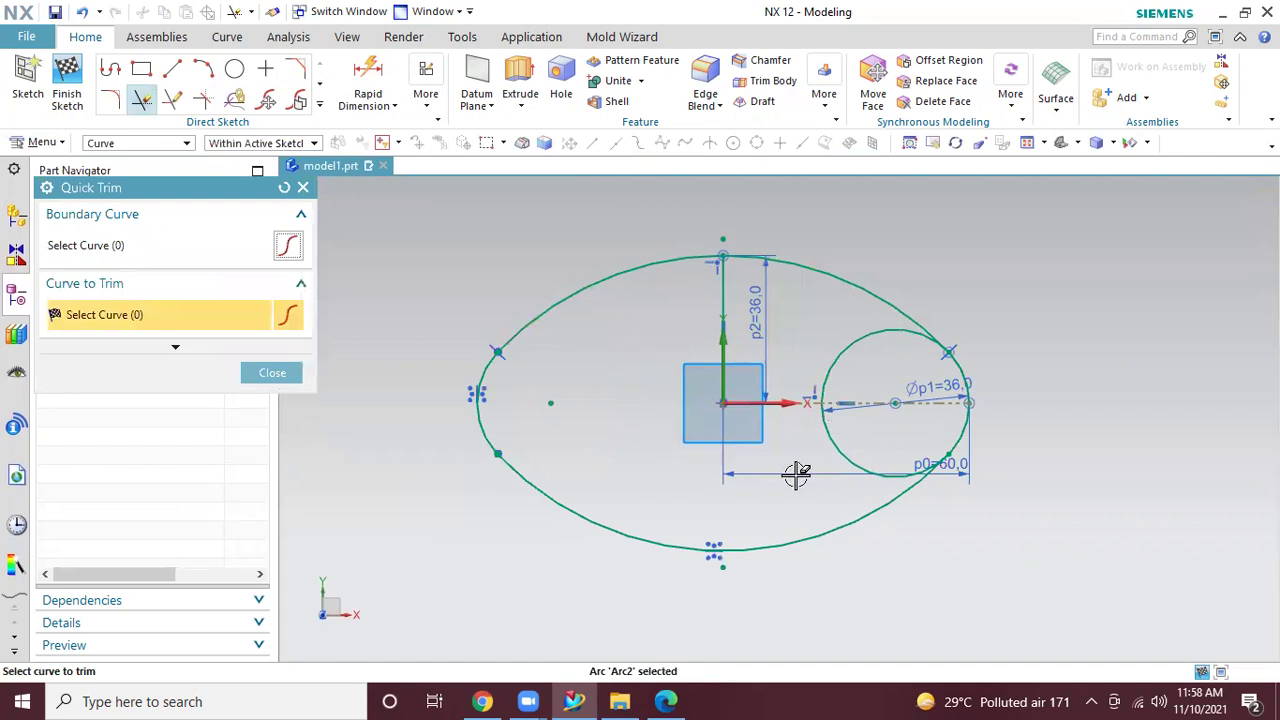
{"action": "left_click", "coordinate": [843, 452]}
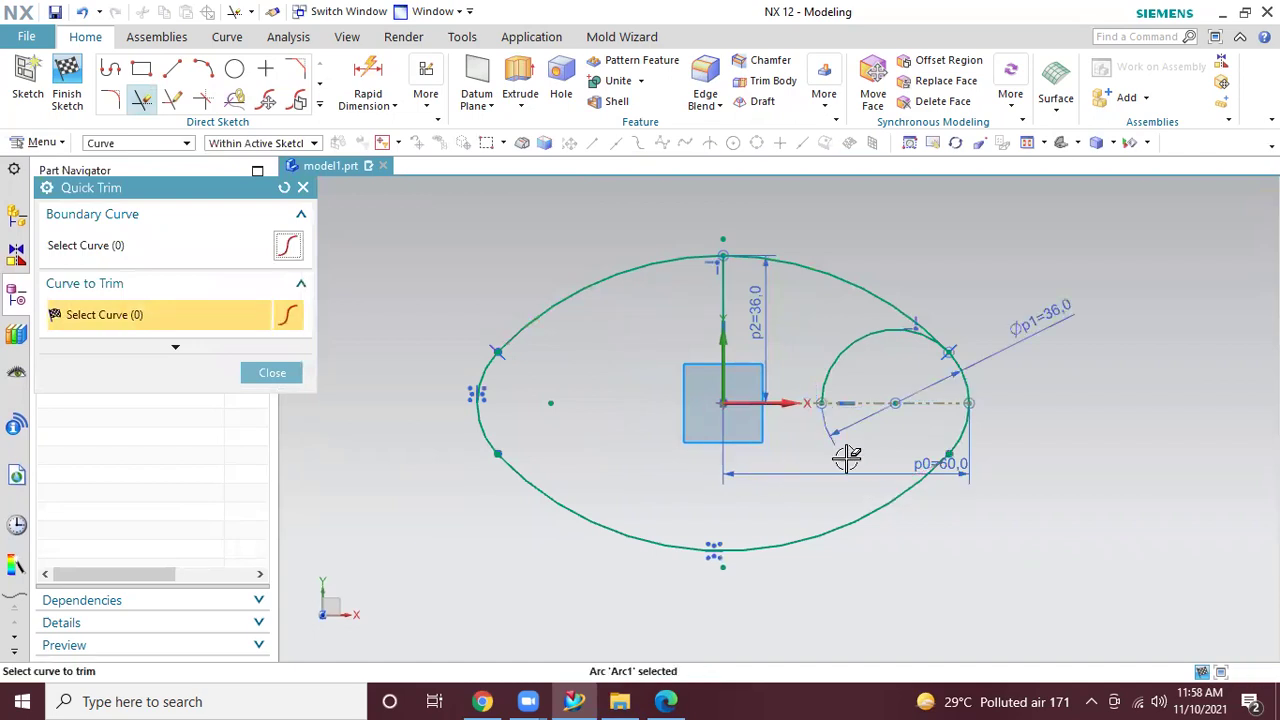
{"action": "left_click", "coordinate": [830, 372]}
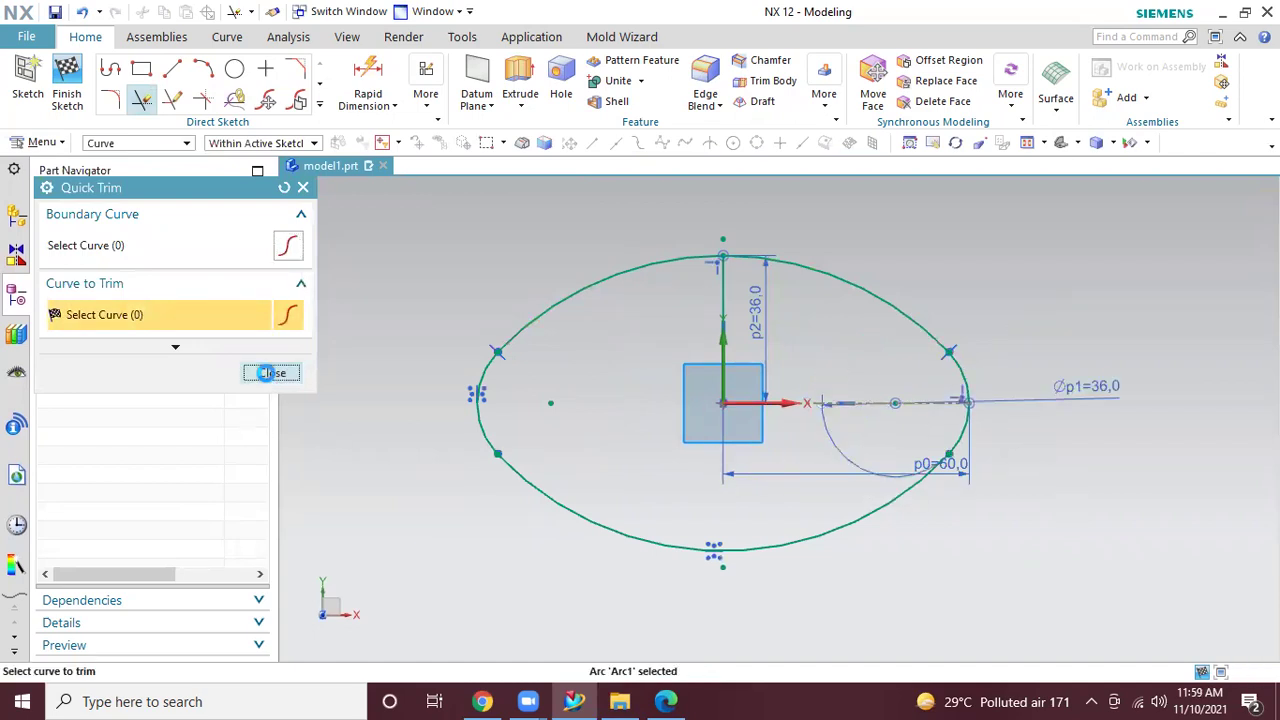
{"action": "left_click", "coordinate": [268, 373]}
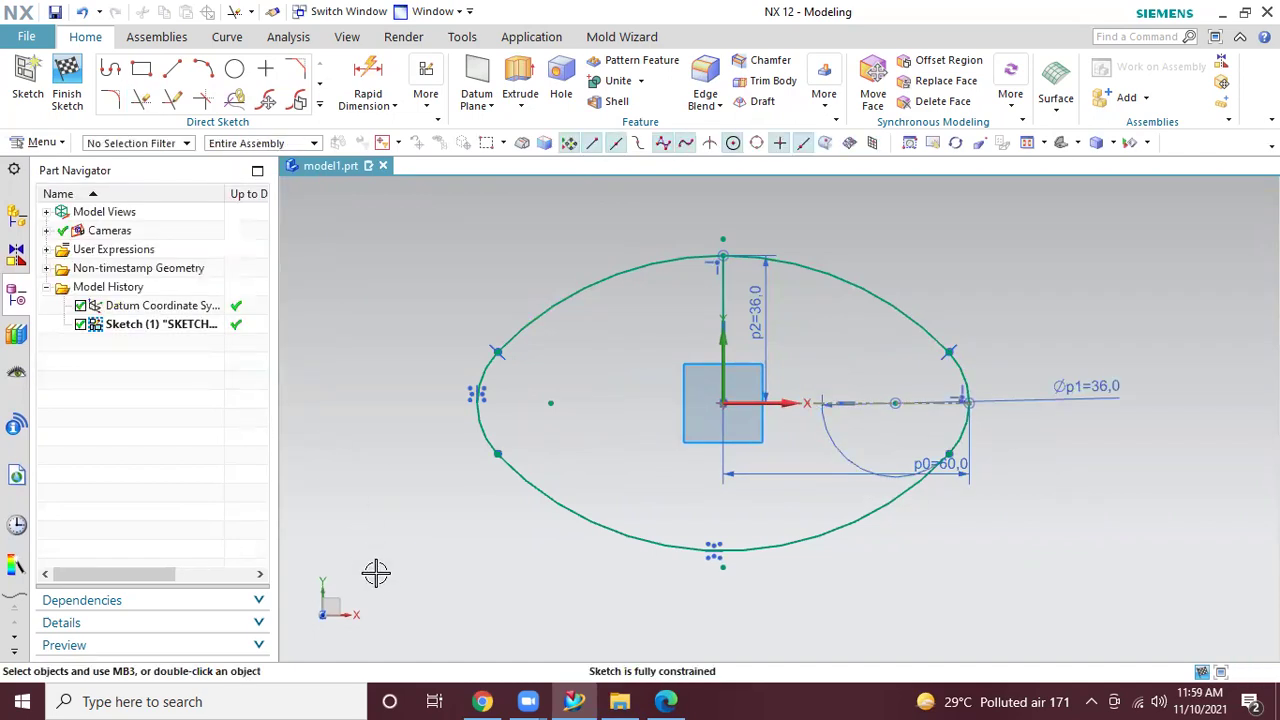
Check the bolt hole in the PDF drawing and sketch a circle about 12.8 mm in diameter at the right end arc's centre
{"action": "left_click", "coordinate": [655, 692]}
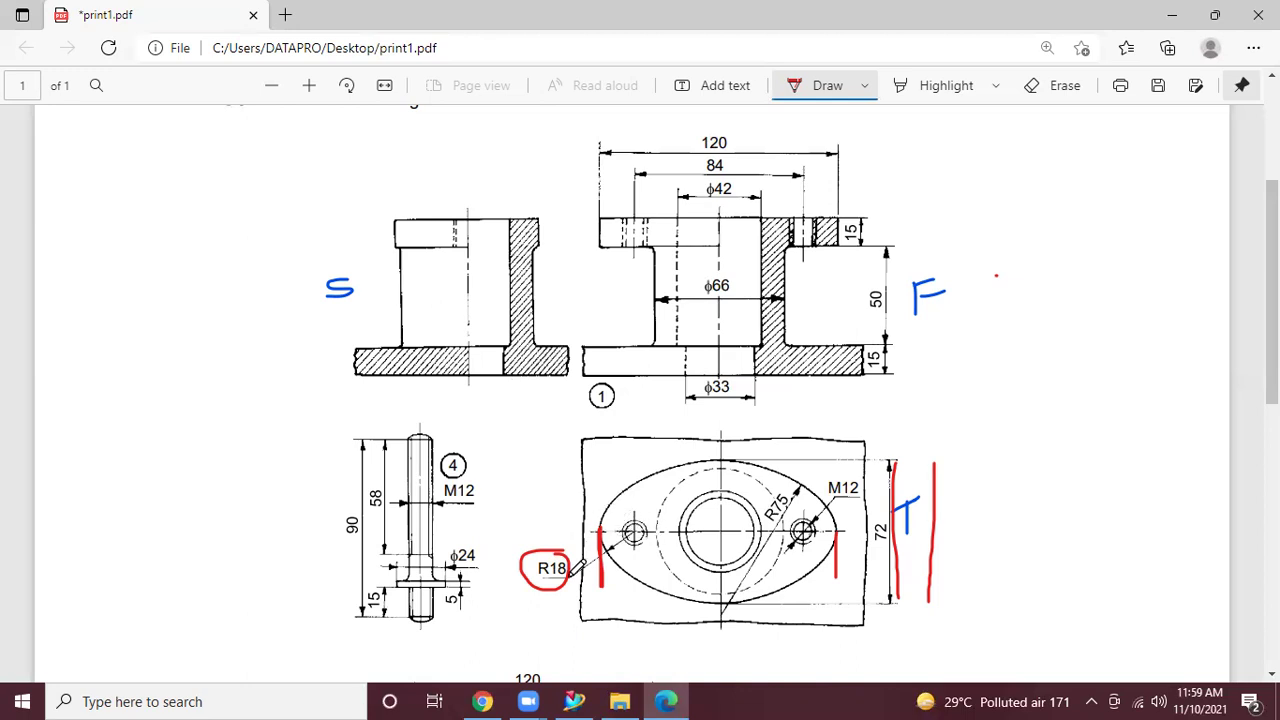
{"action": "left_click", "coordinate": [574, 701]}
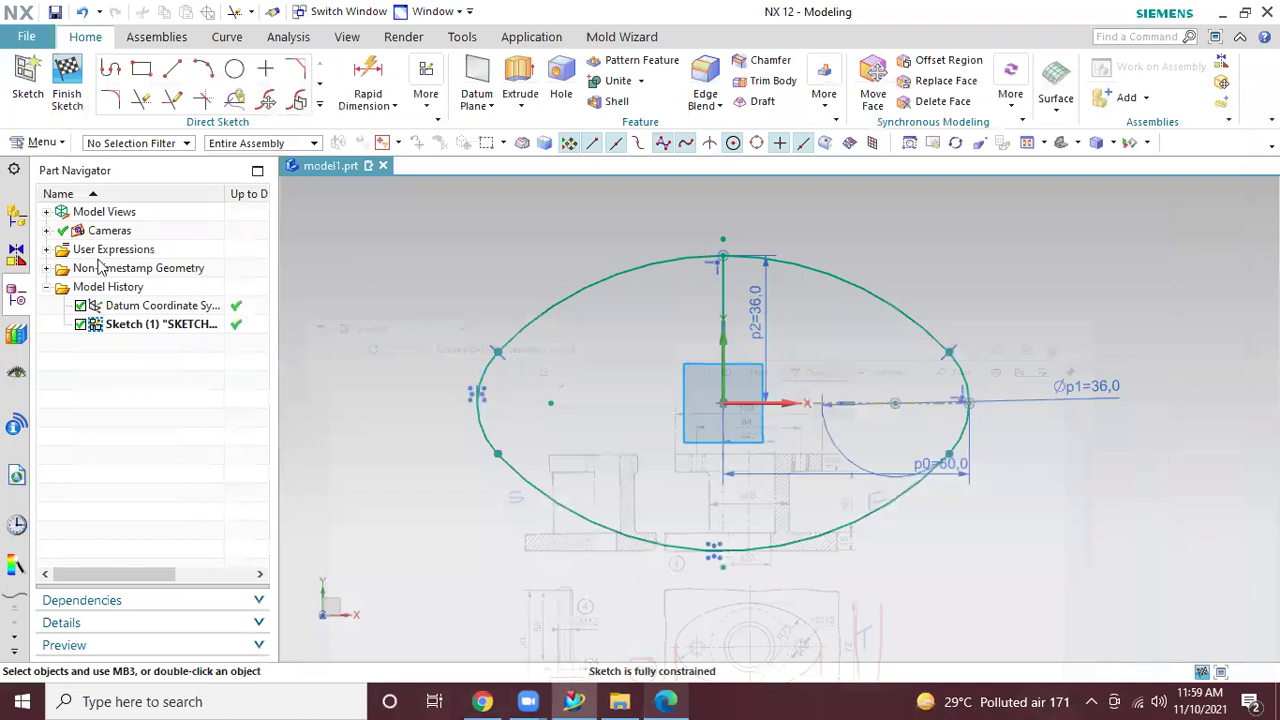
{"action": "key", "text": "o"}
{"action": "left_click", "coordinate": [895, 403]}
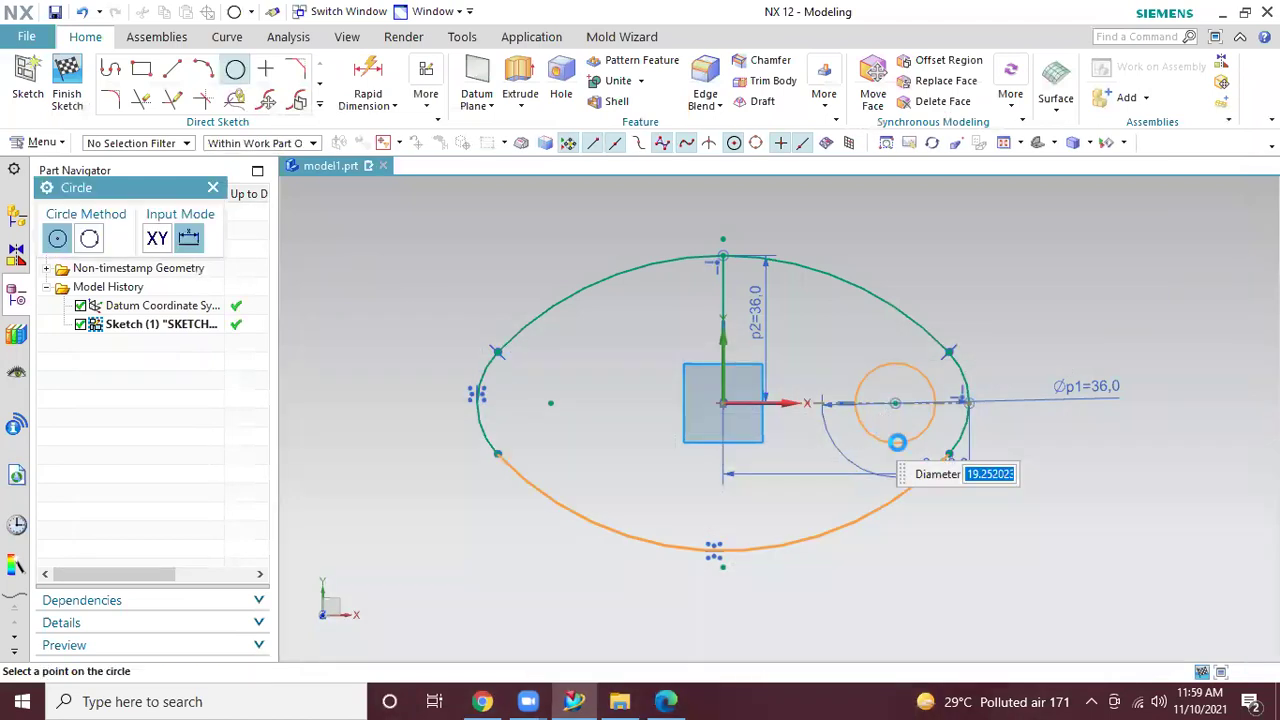
{"action": "left_click", "coordinate": [998, 527]}
{"action": "key", "text": "Escape"}
Underline the M12 hole callout in the PDF drawing and set the small circle's diameter to 12 mm in the sketch
{"action": "left_click", "coordinate": [670, 699]}
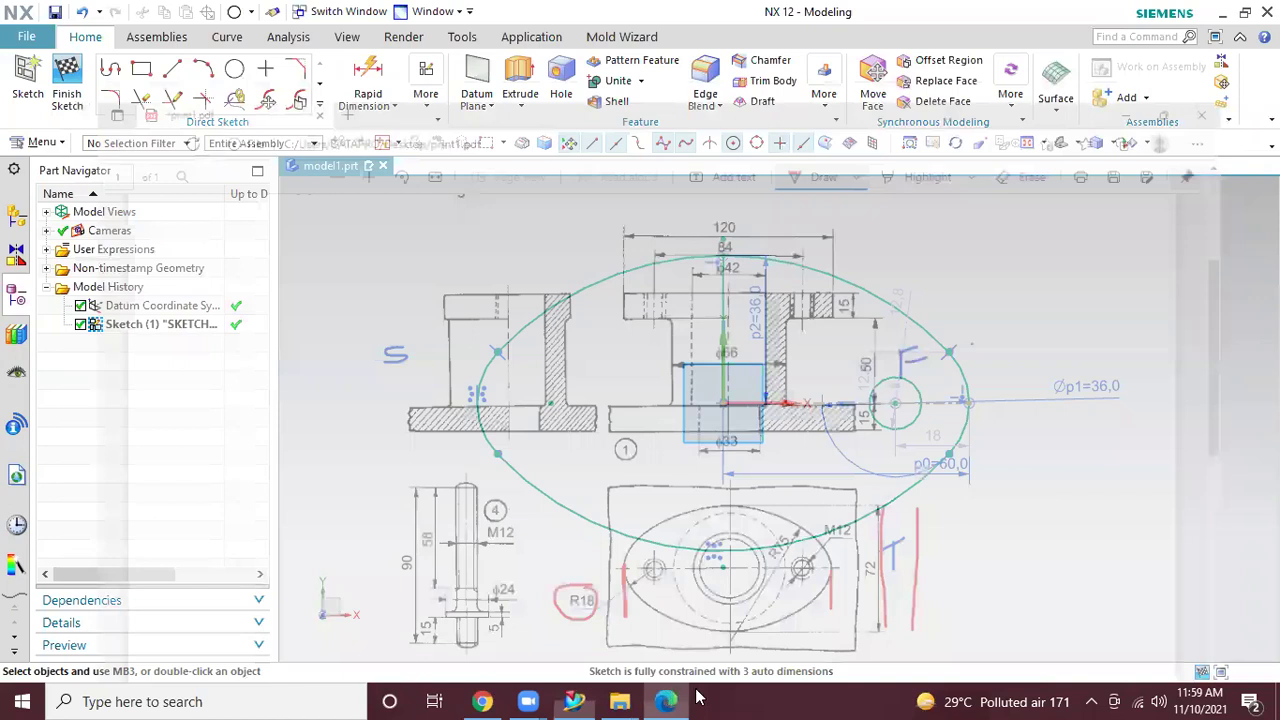
{"action": "left_click_drag", "start_coordinate": [836, 505], "coordinate": [867, 498]}
{"action": "key", "text": "alt+Tab"}
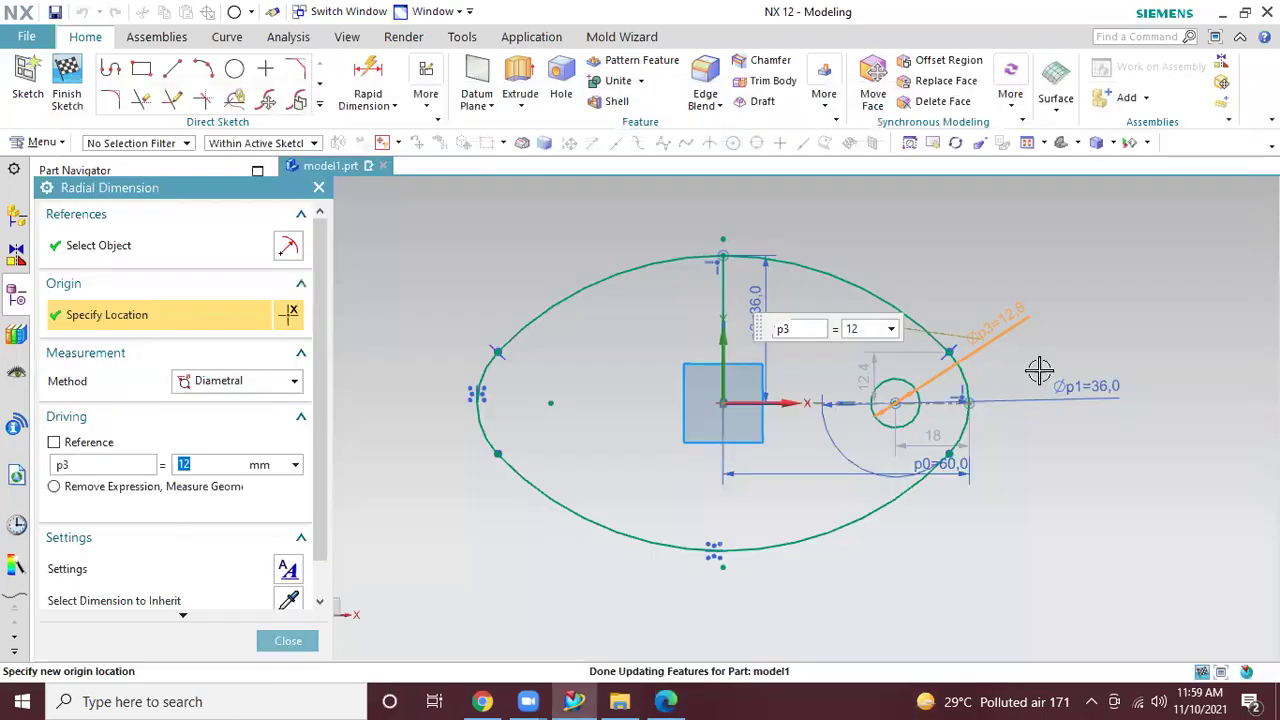
{"action": "key", "text": "Escape"}
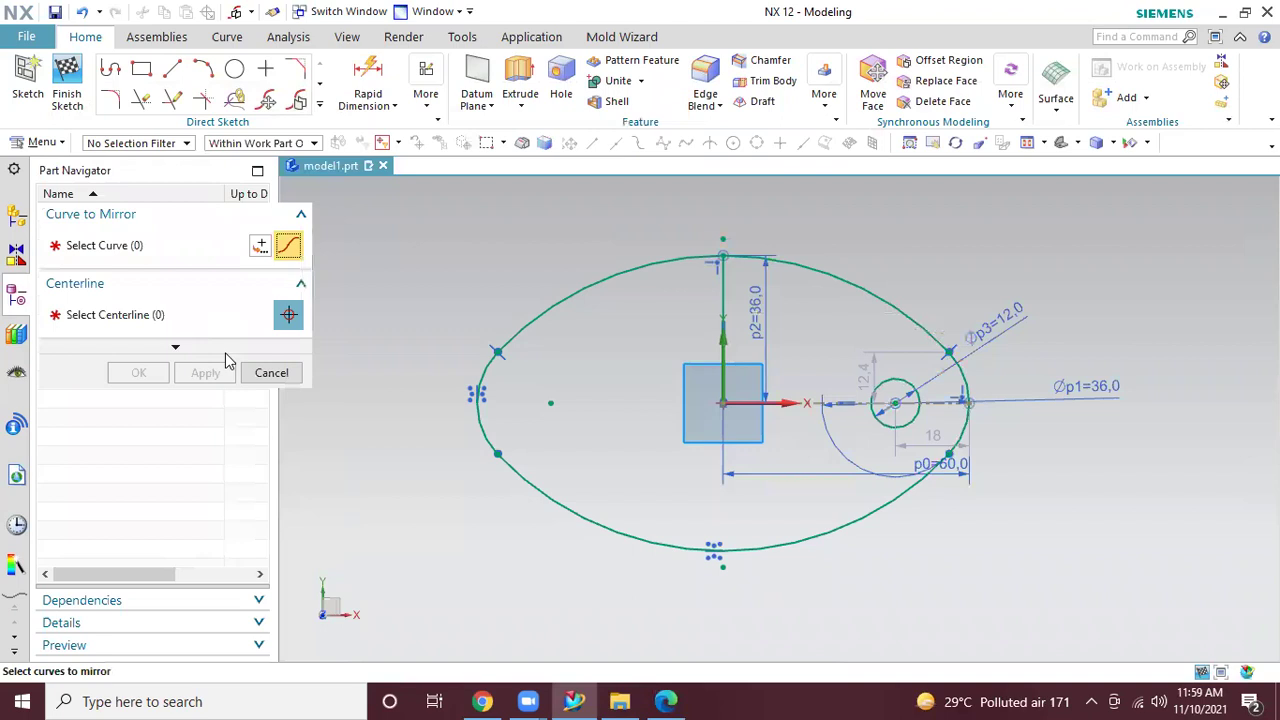
Mirror the 12 mm circle about the vertical centre line to the other flange end and finish the sketch
{"action": "left_click", "coordinate": [880, 432]}
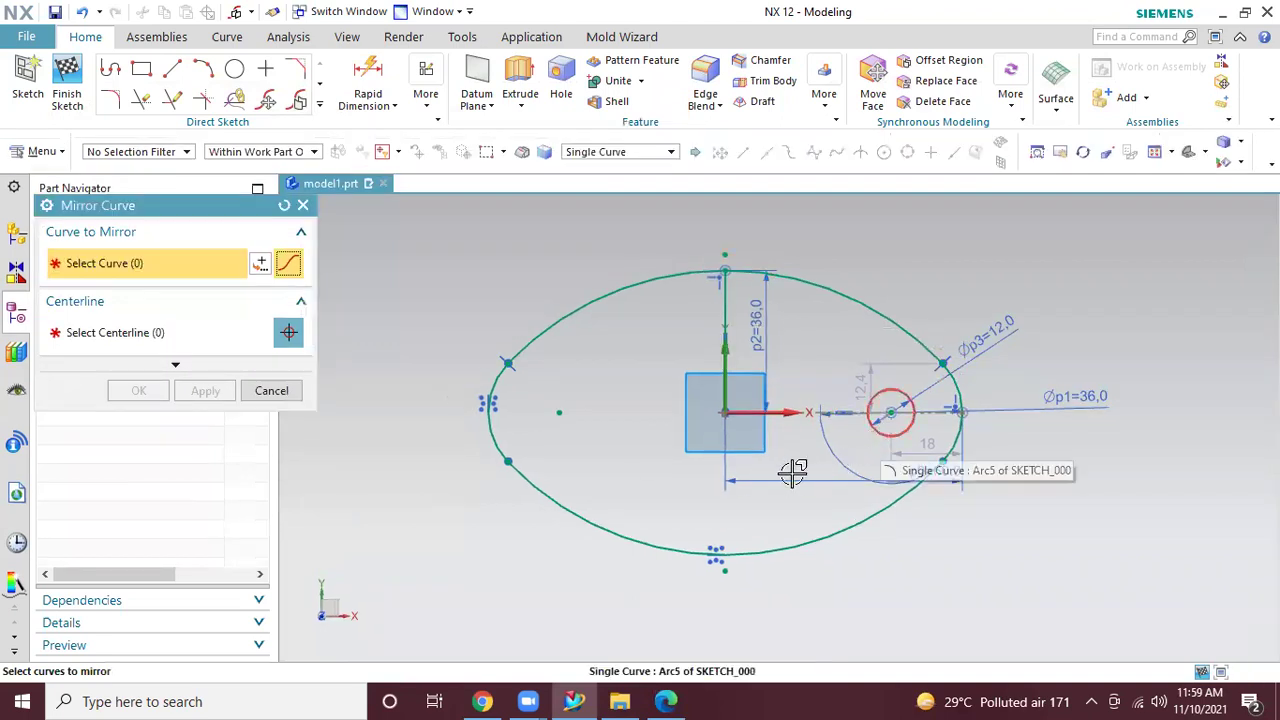
{"action": "left_click", "coordinate": [716, 322]}
{"action": "left_click", "coordinate": [141, 390]}
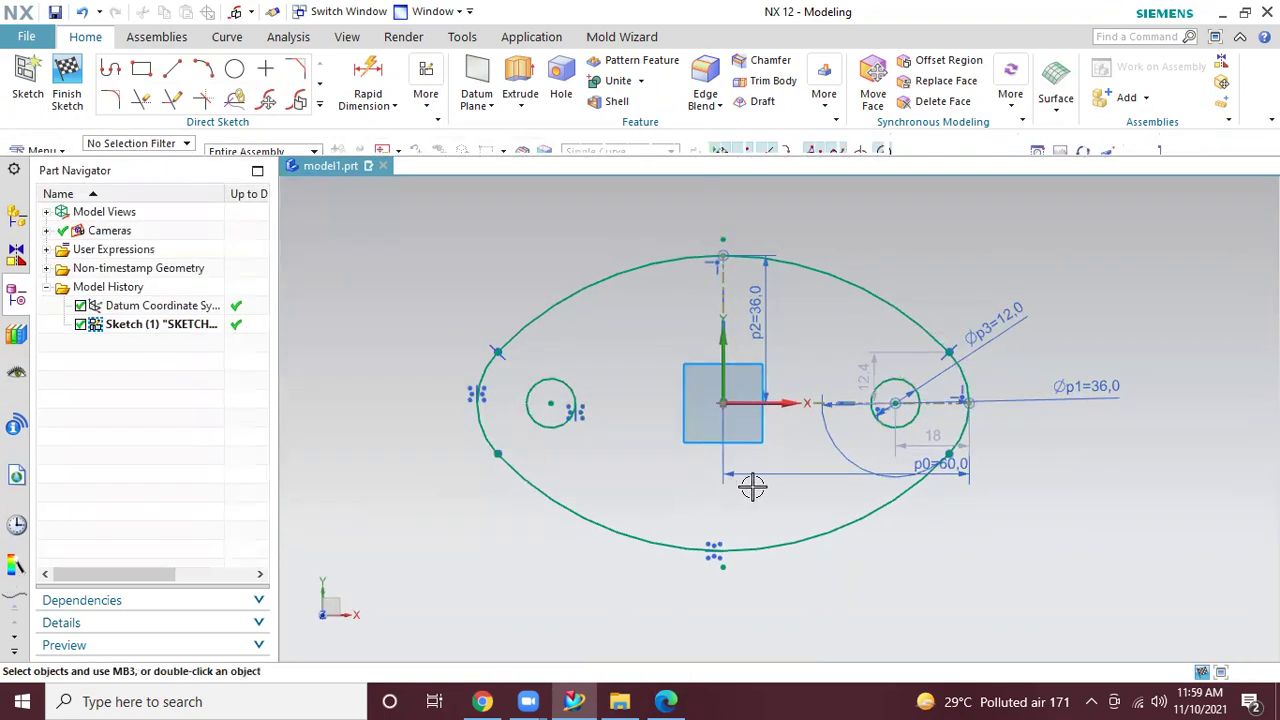
{"action": "left_click", "coordinate": [67, 90]}
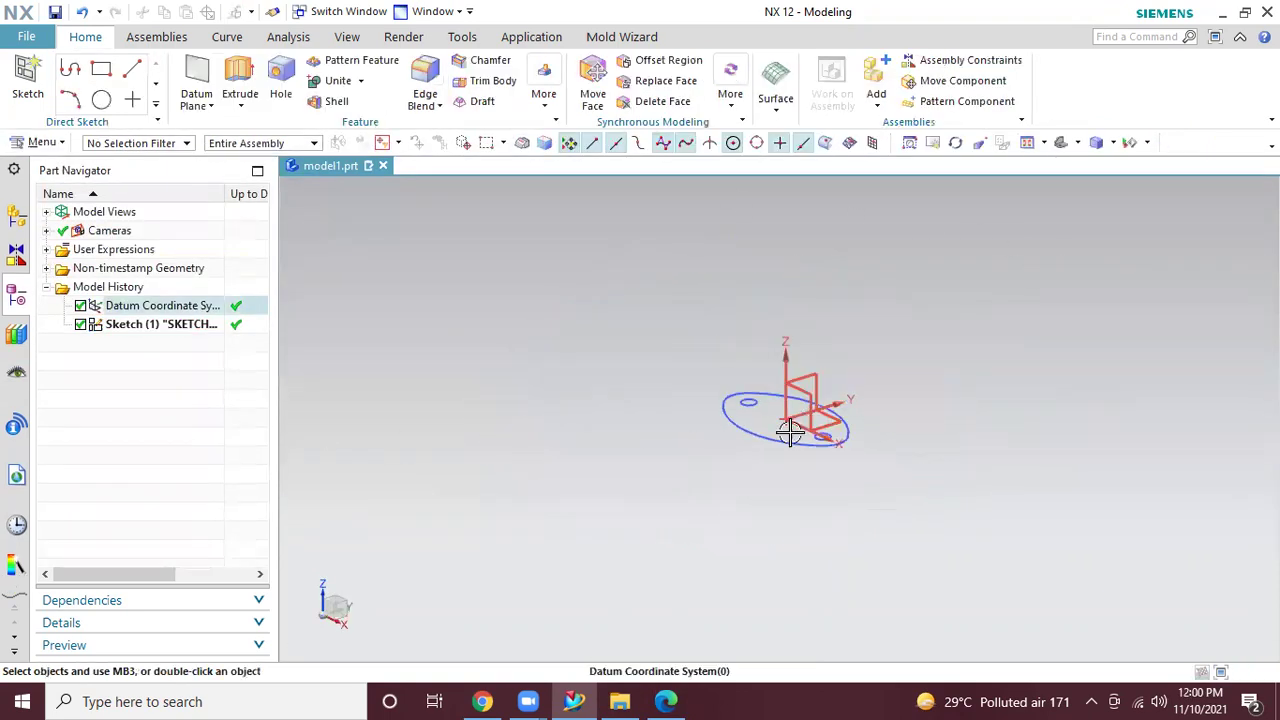
Check the flange thickness in the PDF drawing and extrude the flange sketch with its two holes 15 mm
{"action": "scroll", "coordinate": [715, 465], "scroll_direction": "up", "scroll_amount": 3}
{"action": "left_click", "coordinate": [677, 700]}
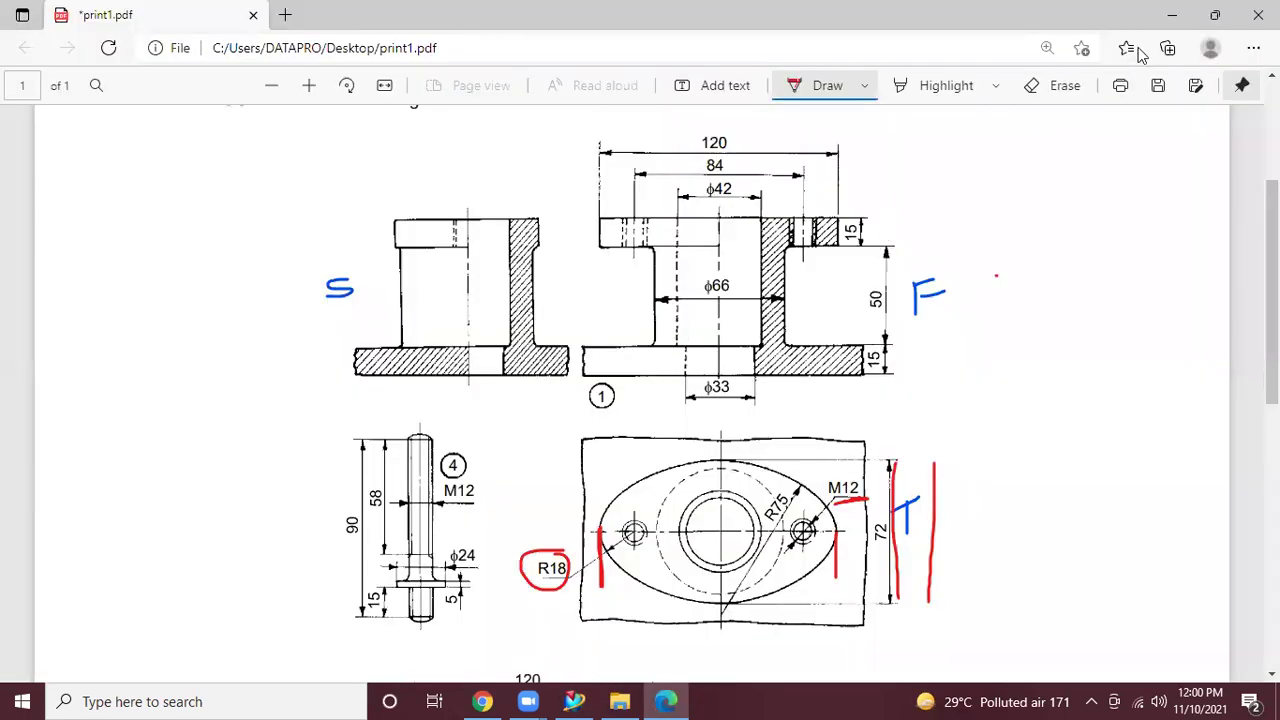
{"action": "left_click", "coordinate": [1172, 15]}
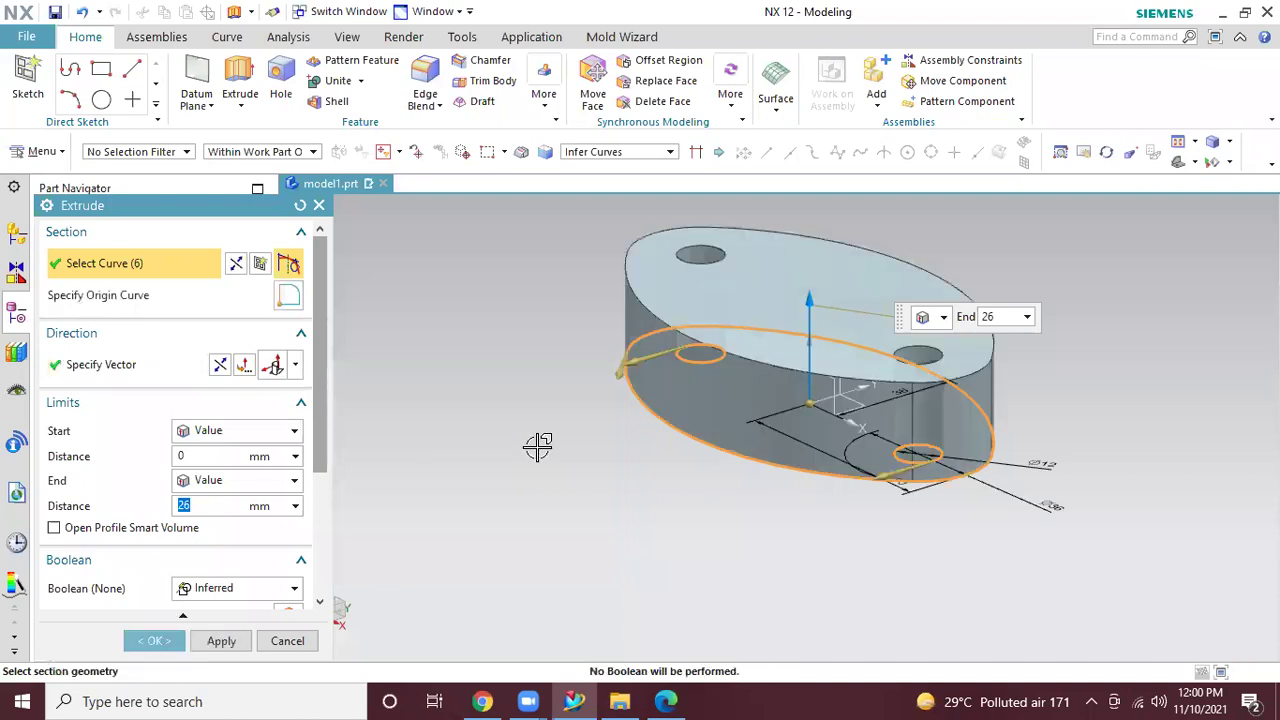
{"action": "type", "text": "15"}
{"action": "key", "text": "Return"}
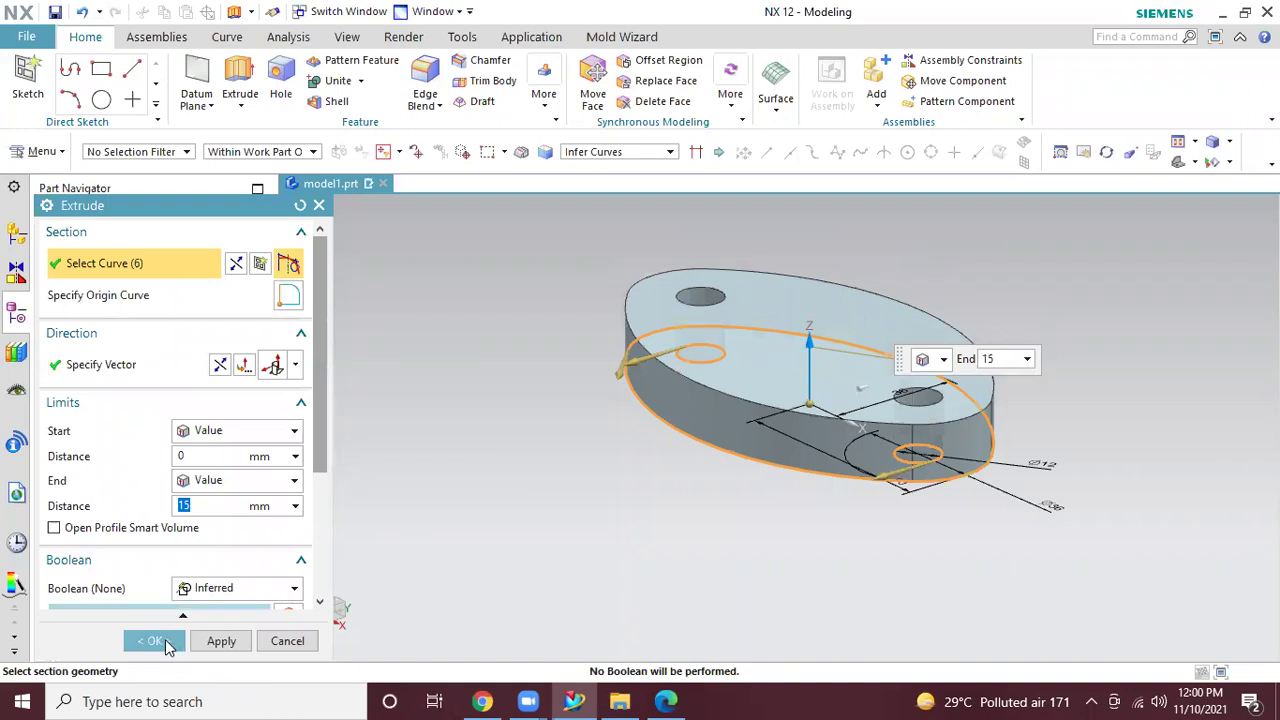
{"action": "left_click", "coordinate": [160, 641]}
Mark the 15 mm and 50 mm heights in the PDF drawing and start a sketch on the XY plane at the flange's underside
{"action": "mouse_move", "coordinate": [640, 380]}
{"action": "middle_mouse_down"}
{"action": "mouse_move", "coordinate": [623, 426]}
{"action": "mouse_move", "coordinate": [640, 551]}
{"action": "mouse_move", "coordinate": [664, 384]}
{"action": "mouse_move", "coordinate": [677, 494]}
{"action": "mouse_move", "coordinate": [663, 563]}
{"action": "mouse_move", "coordinate": [677, 423]}
{"action": "mouse_move", "coordinate": [660, 517]}
{"action": "middle_mouse_up"}
{"action": "left_click", "coordinate": [667, 701]}
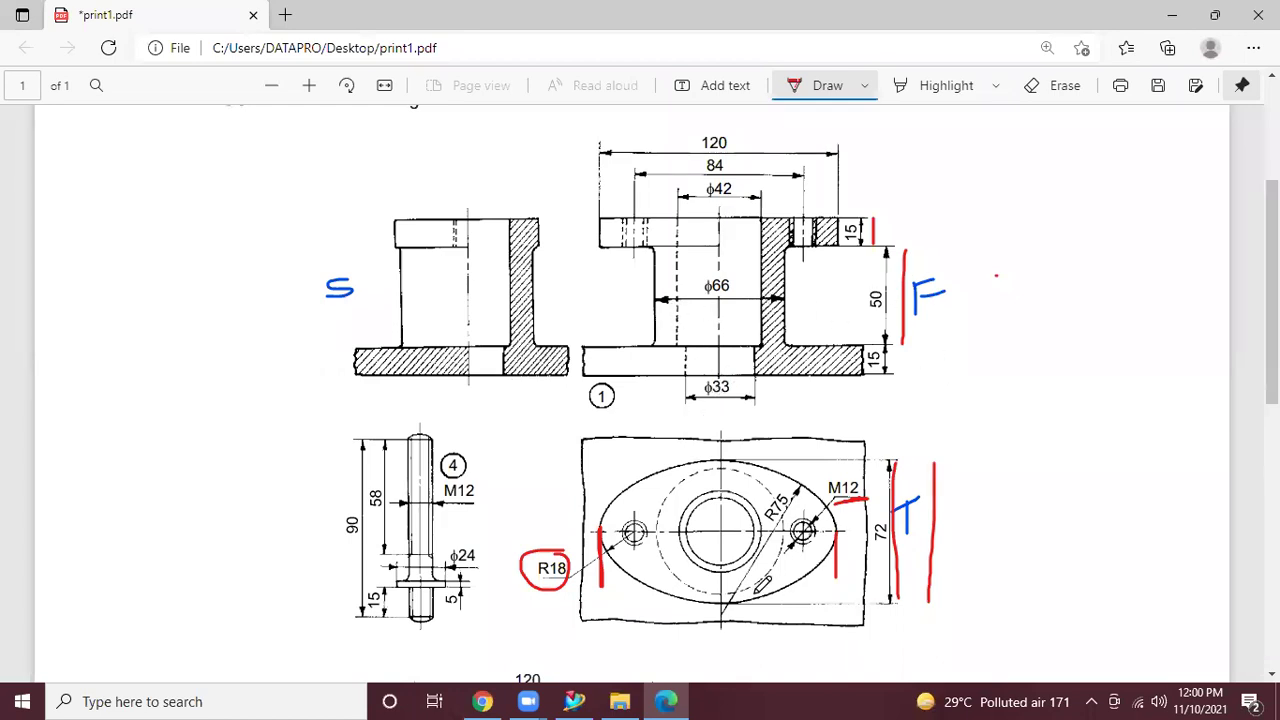
{"action": "left_click", "coordinate": [666, 698]}
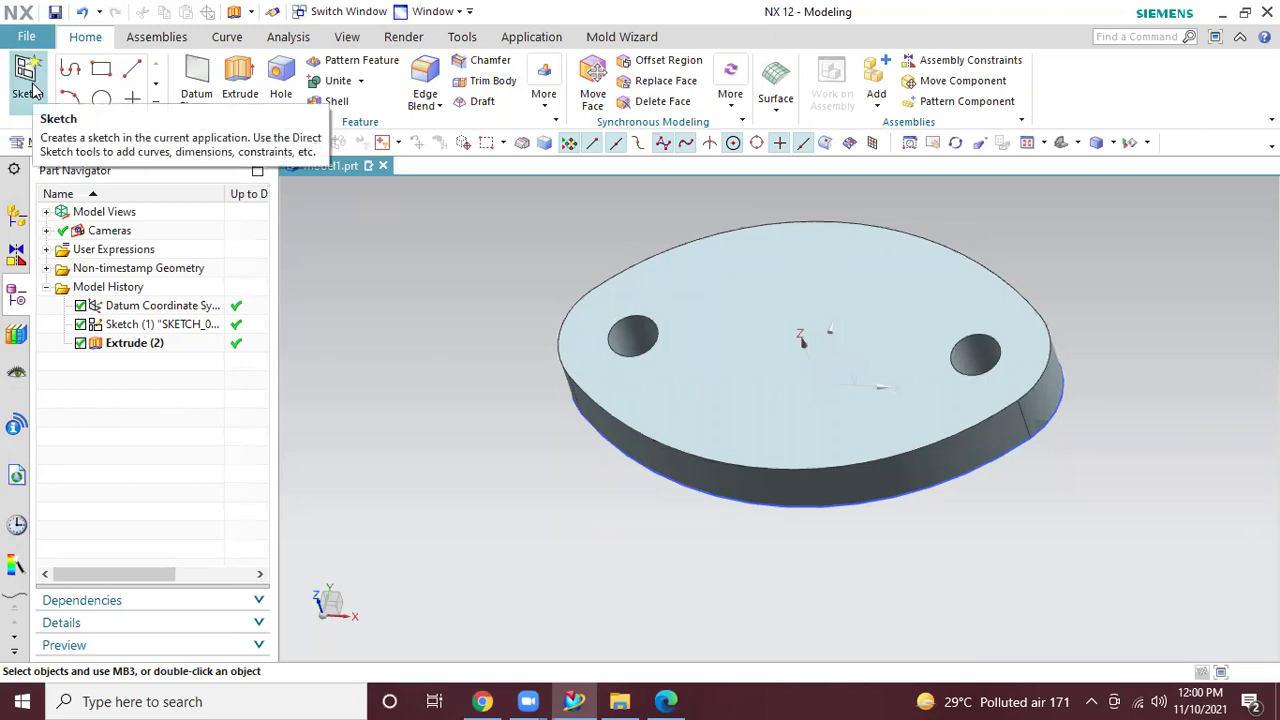
{"action": "left_click", "coordinate": [28, 80]}
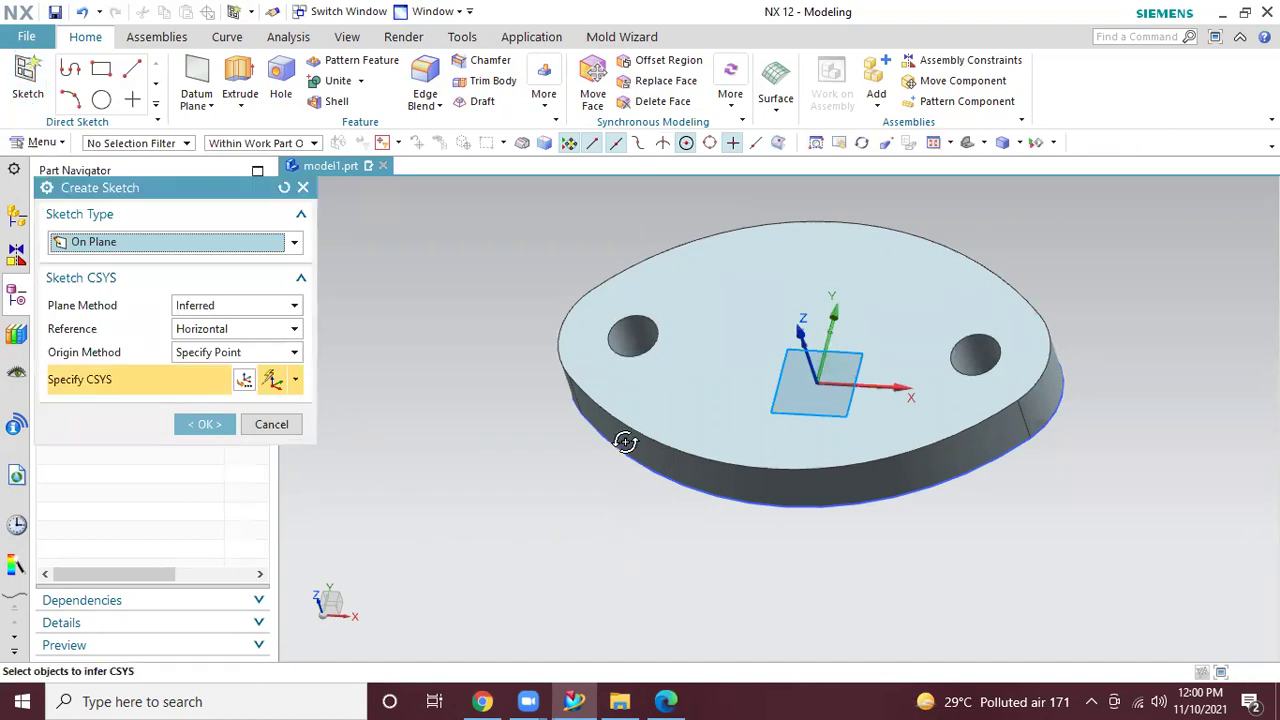
{"action": "middle_click_drag", "start_coordinate": [709, 466], "coordinate": [617, 471]}
{"action": "left_click", "coordinate": [220, 428]}
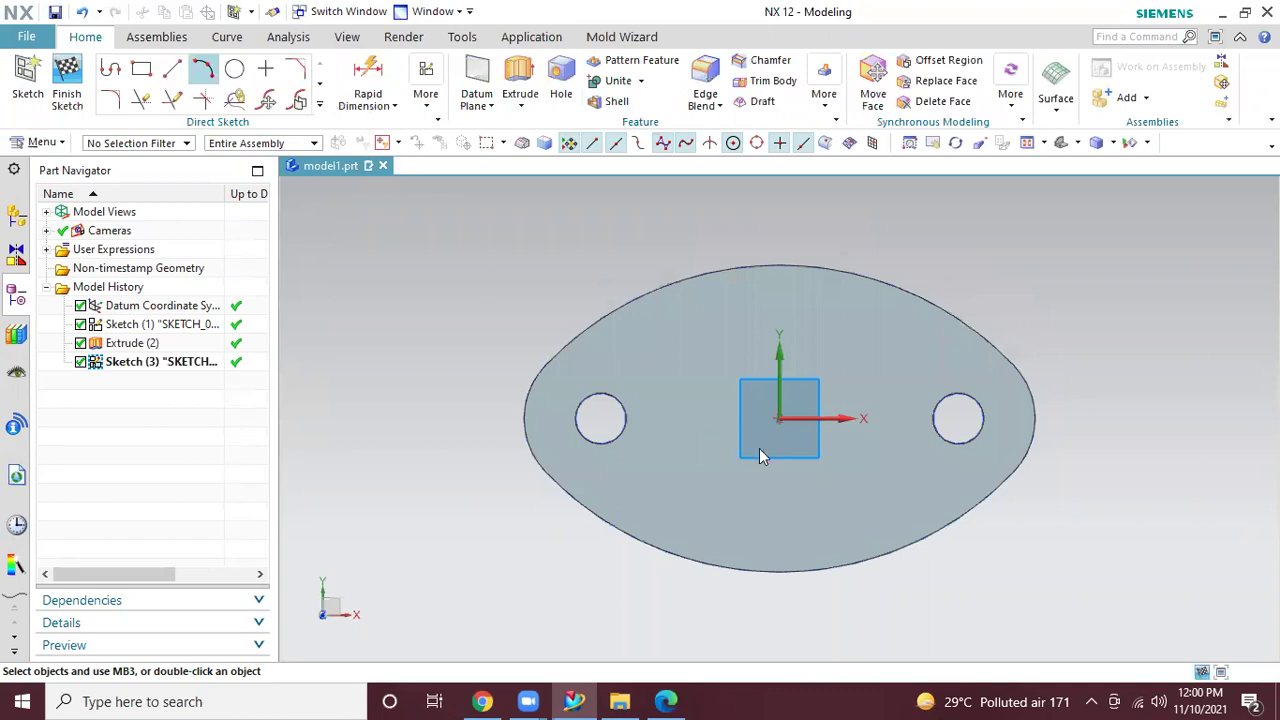
Sketch a circle centred on the origin and set its diameter to 66 mm, as given in the PDF drawing
{"action": "key", "text": "o"}
{"action": "left_click", "coordinate": [779, 418]}
{"action": "left_click", "coordinate": [829, 514]}
{"action": "left_click", "coordinate": [666, 701]}
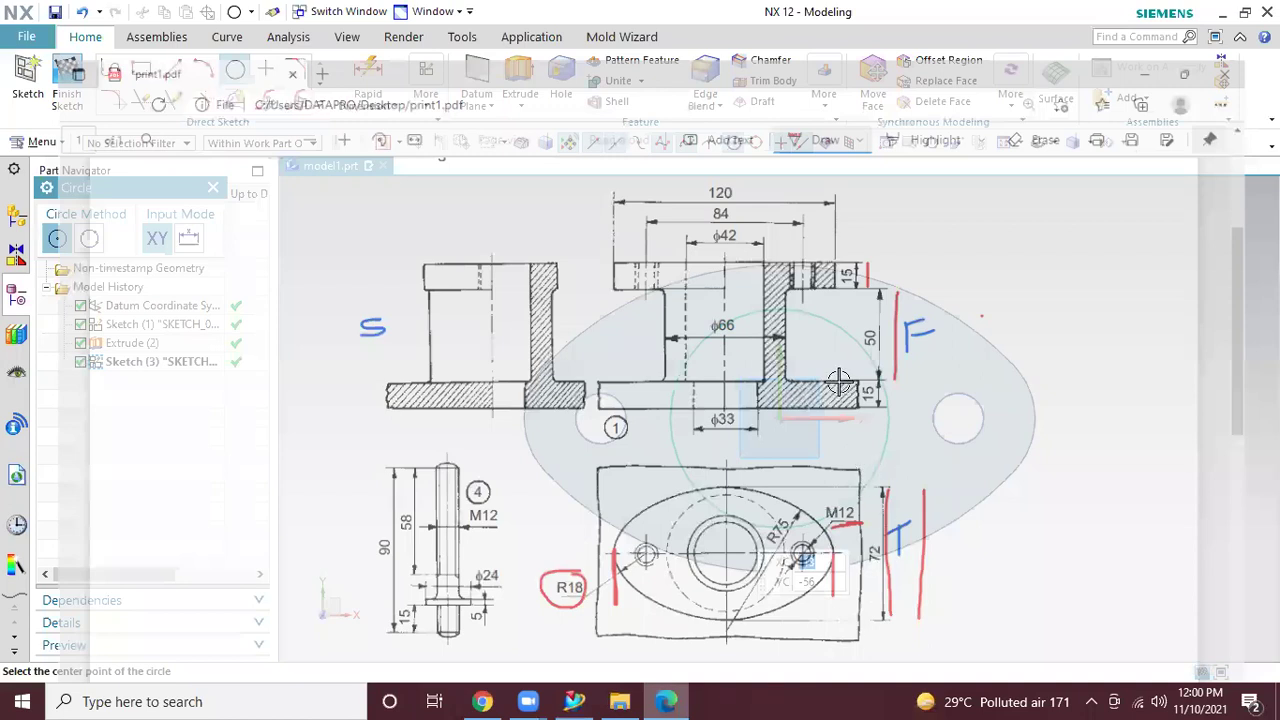
{"action": "left_click", "coordinate": [212, 189]}
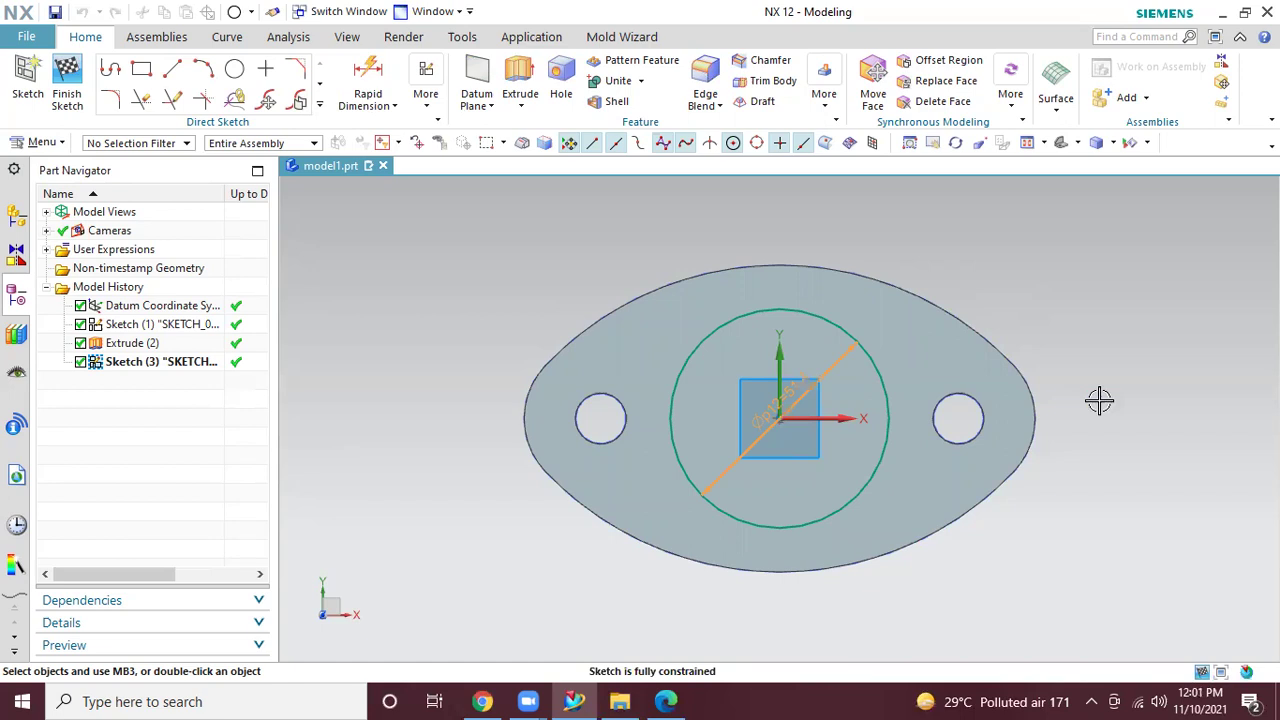
{"action": "type", "text": "66"}
{"action": "key", "text": "Return"}
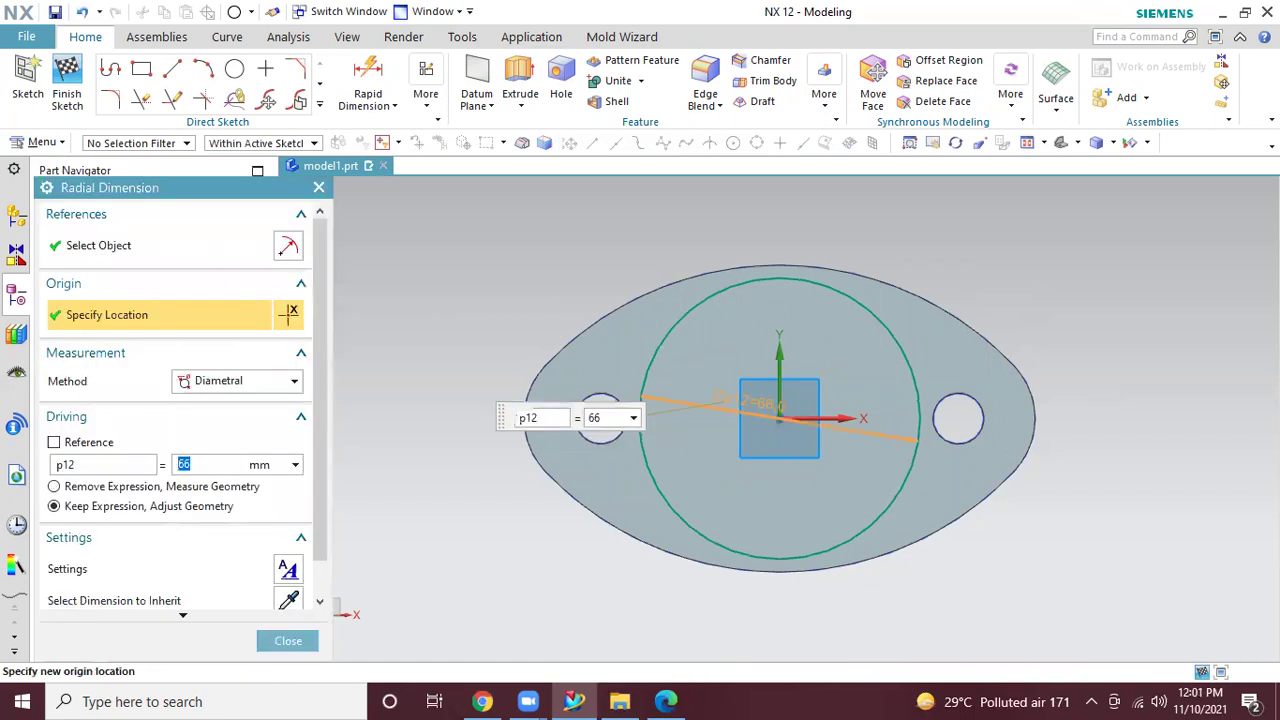
{"action": "left_click", "coordinate": [288, 640]}
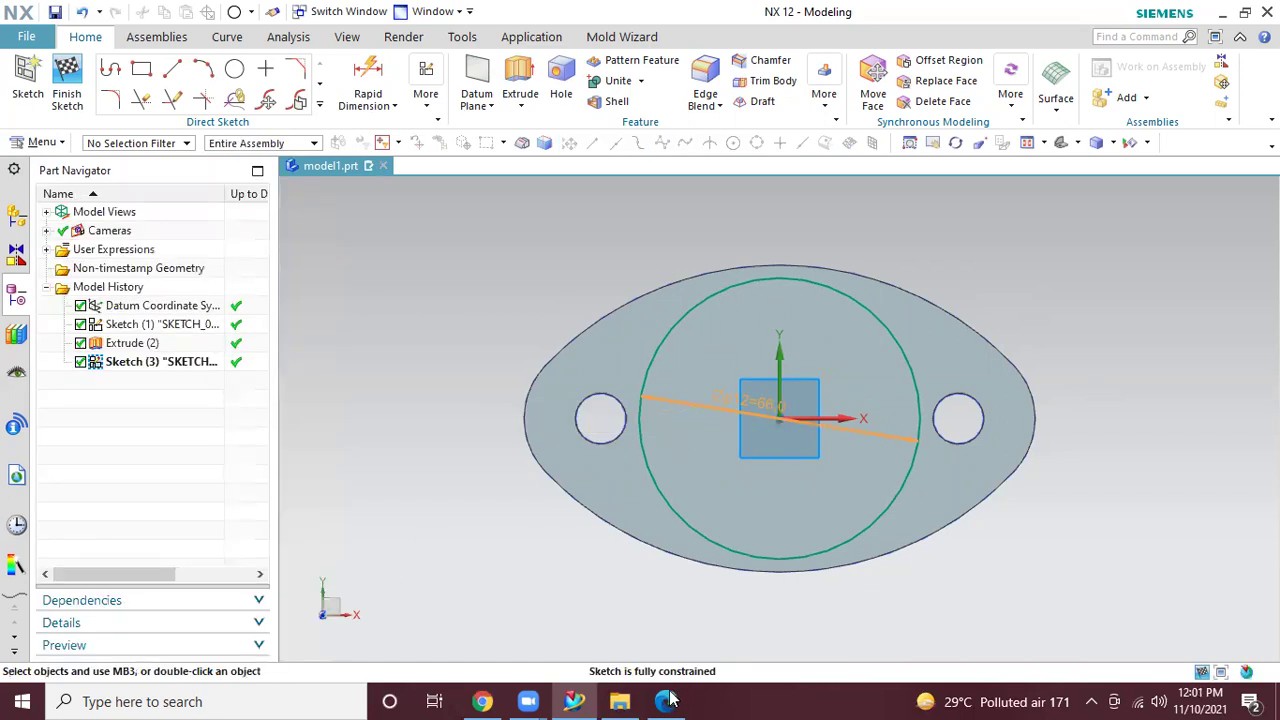
Extrude the 66 mm circle 50 mm downward from the flange to form the cylindrical neck, checking heights in the PDF drawing
{"action": "left_click", "coordinate": [666, 701]}
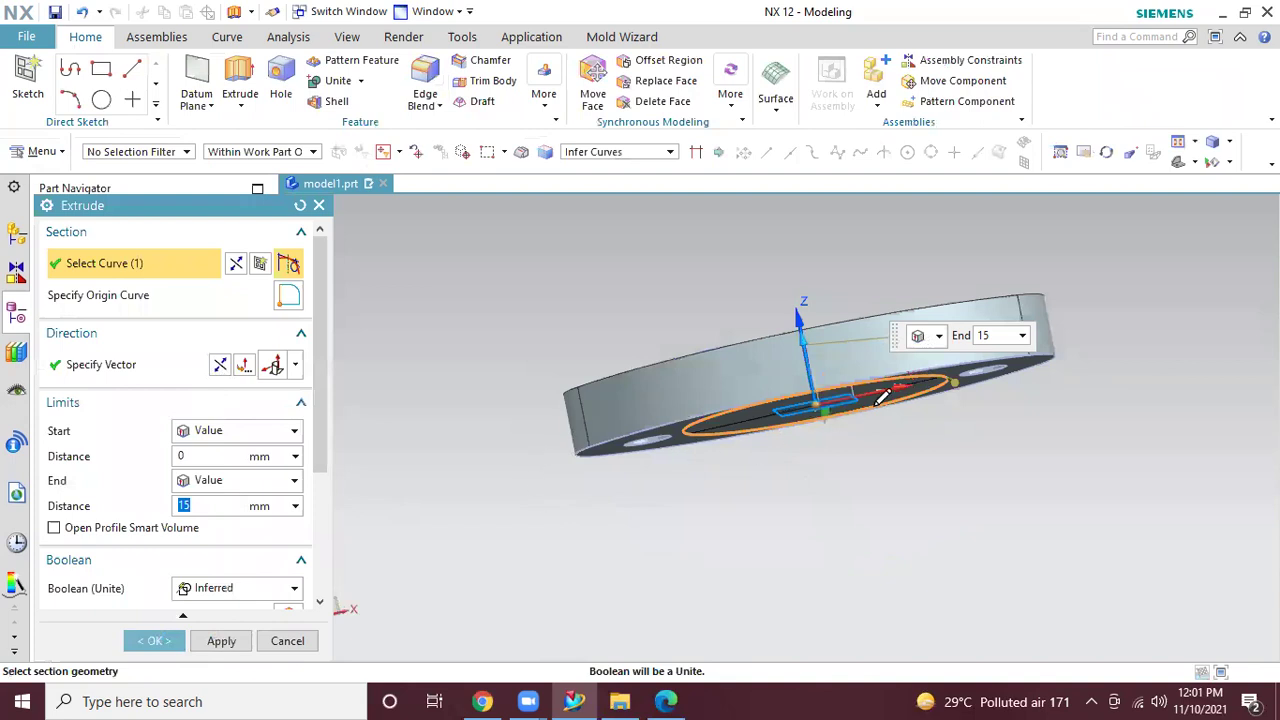
{"action": "left_click", "coordinate": [666, 701]}
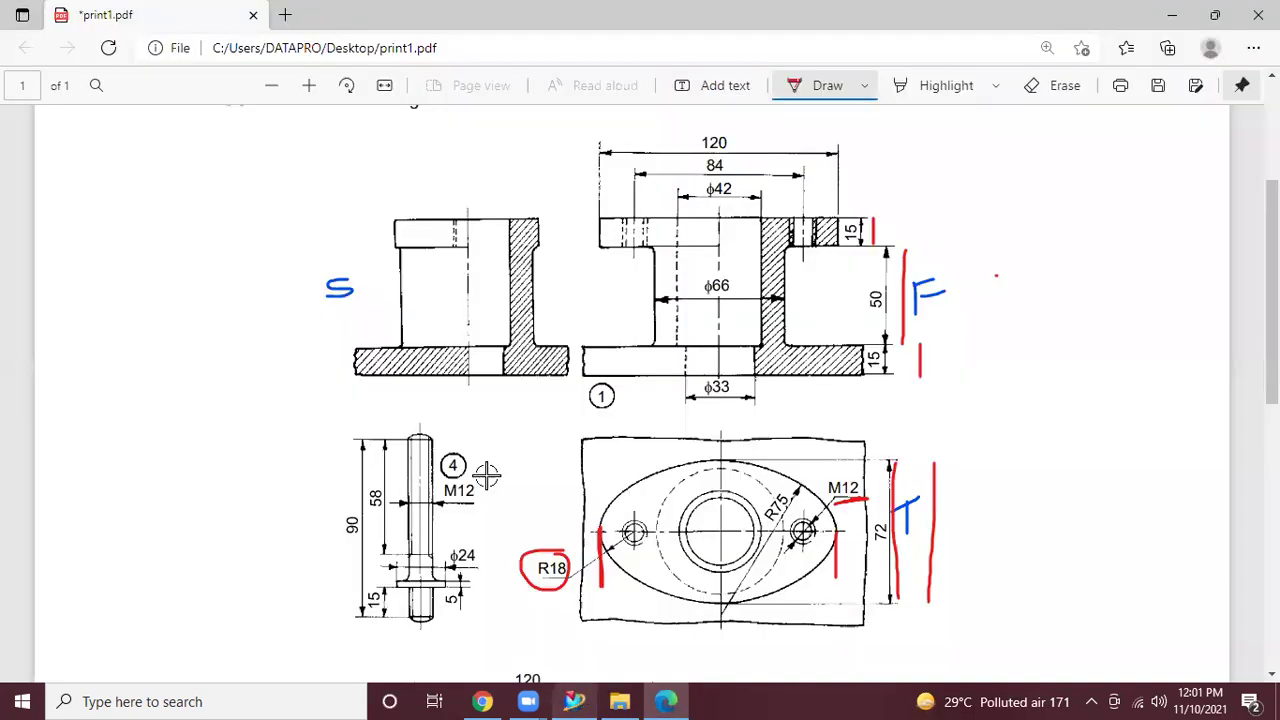
{"action": "key", "text": "alt+Tab"}
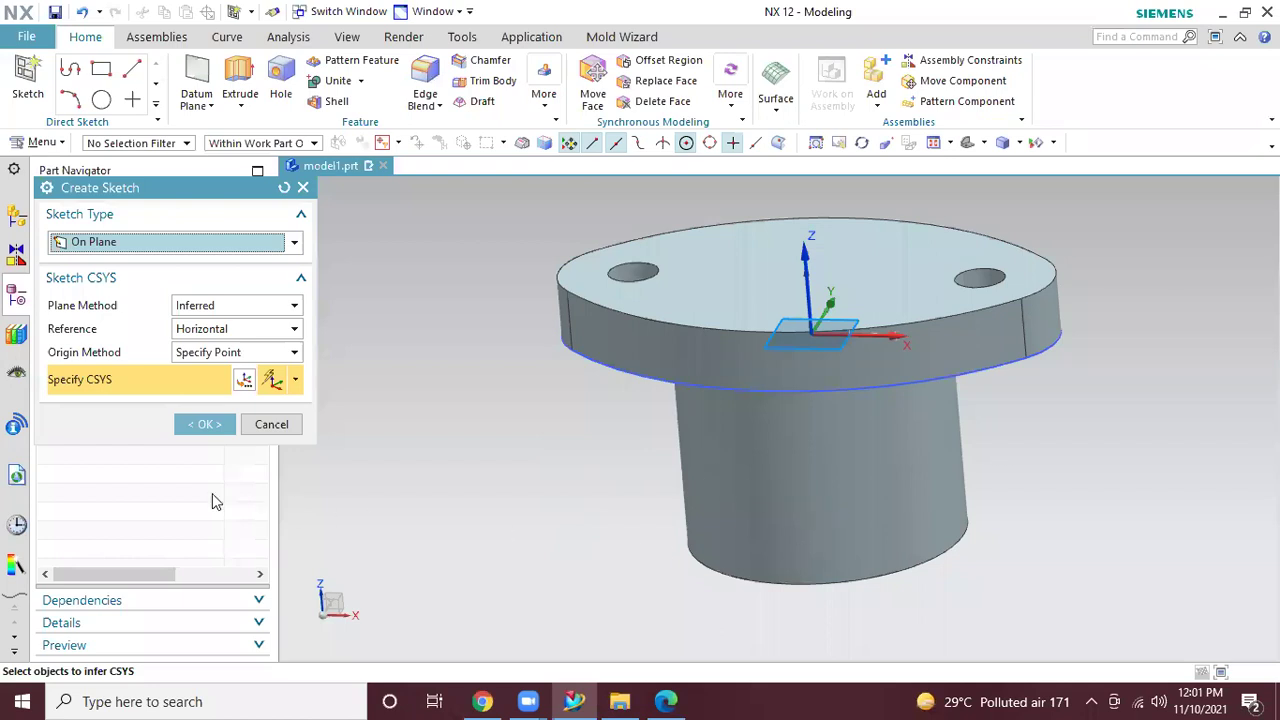
Sketch a rectangle about 84 mm high on the neck's lower end face, enclosing the whole flange outline, and finish the sketch
{"action": "left_click", "coordinate": [206, 425]}
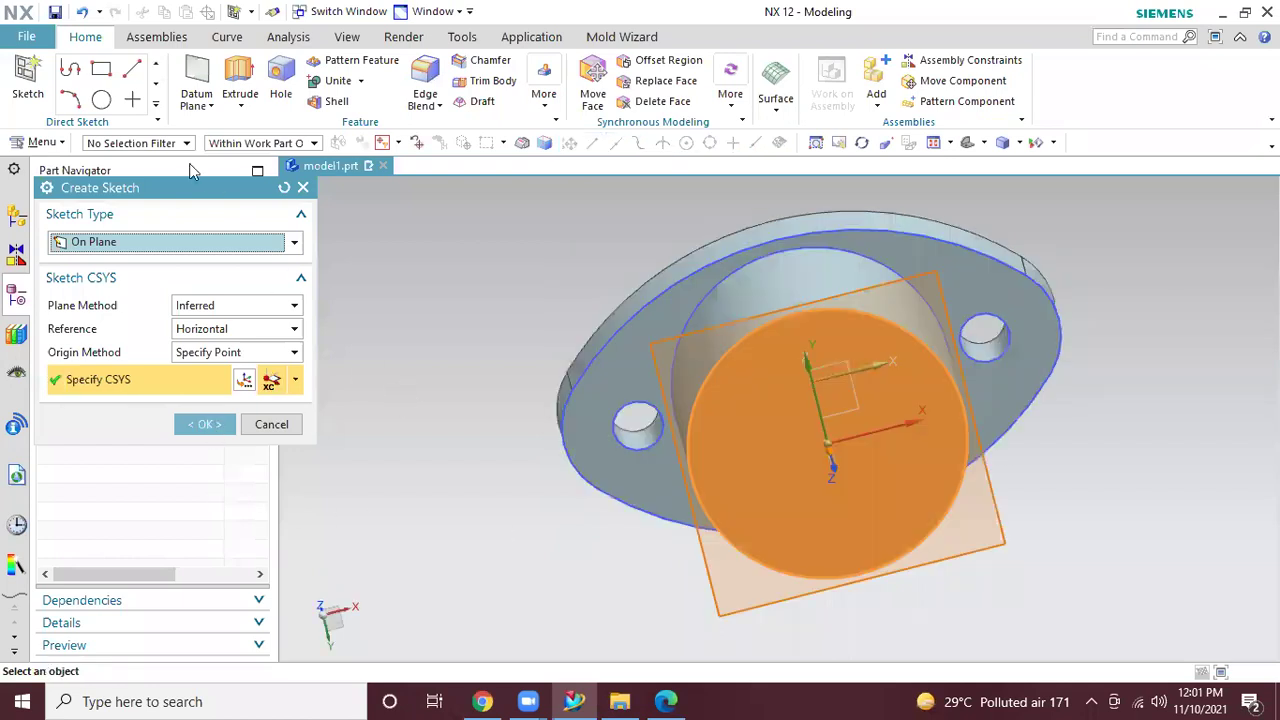
{"action": "key", "text": "r"}
{"action": "left_click", "coordinate": [486, 245]}
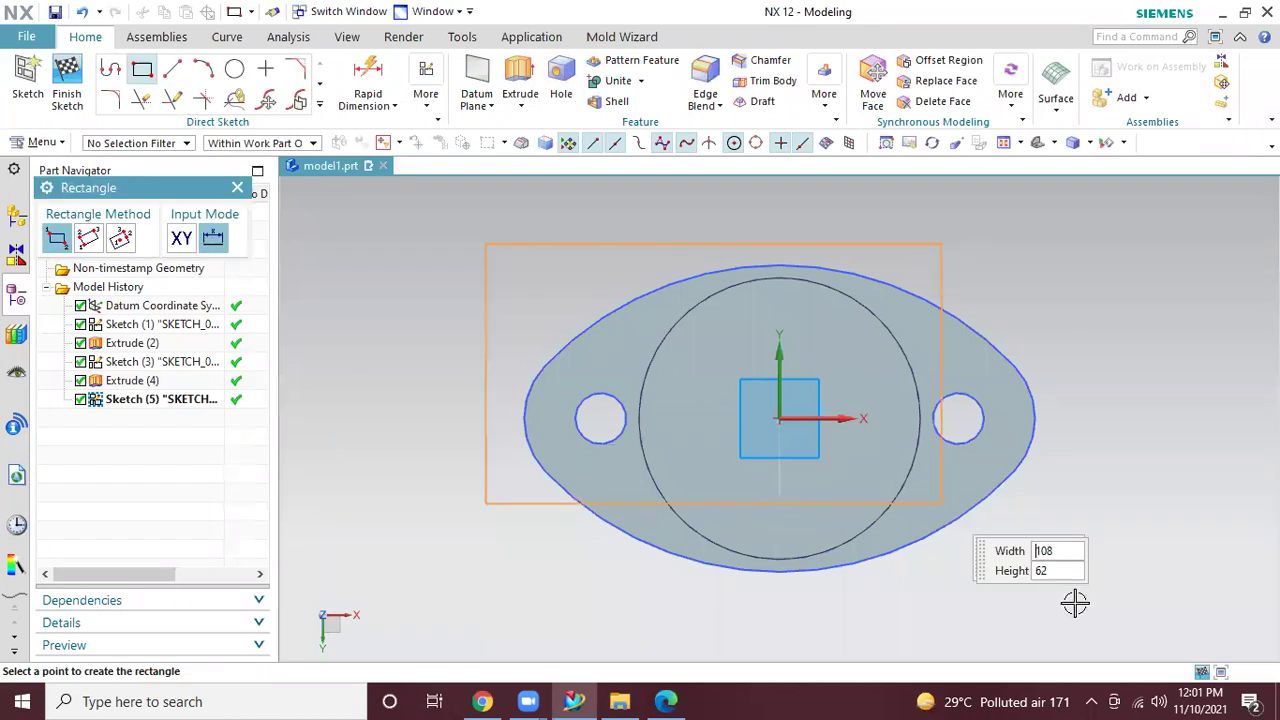
{"action": "left_click", "coordinate": [1080, 600]}
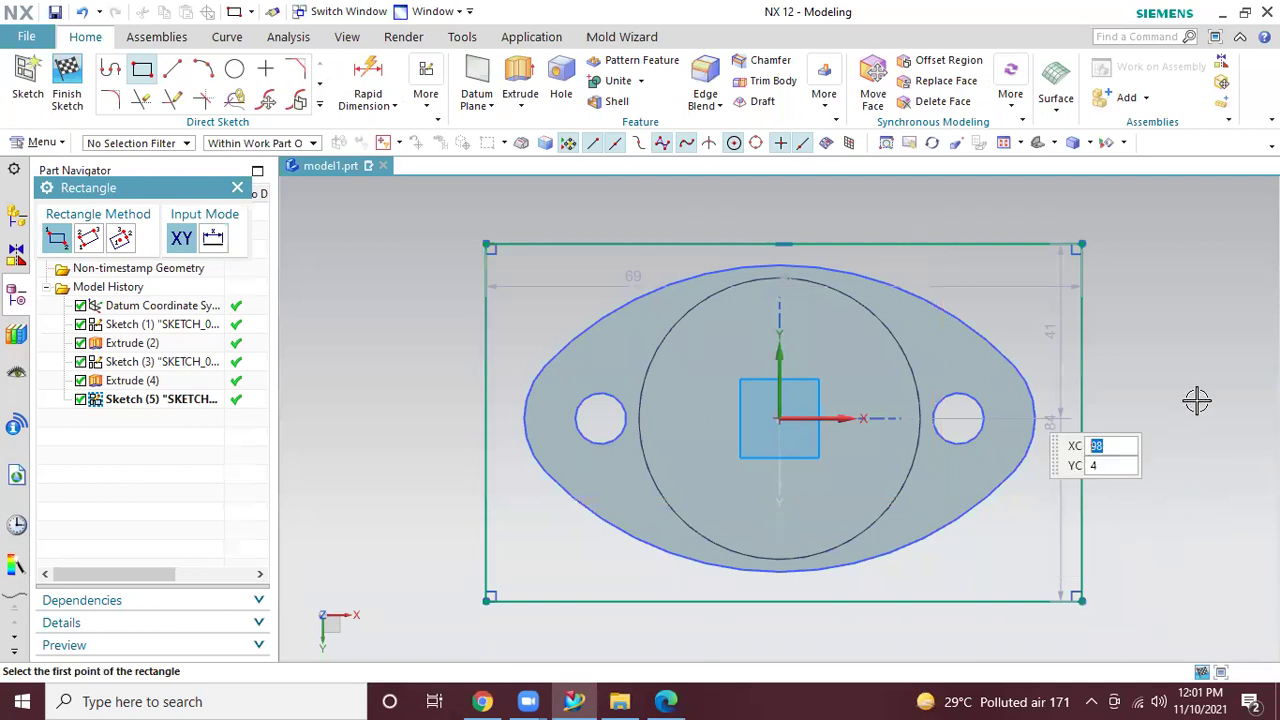
{"action": "left_click", "coordinate": [67, 80]}
Extrude the rectangle 15 mm downward as the base plate, united with the neck, using the thickness from the PDF drawing
{"action": "middle_click_drag", "start_coordinate": [1000, 474], "coordinate": [376, 313]}
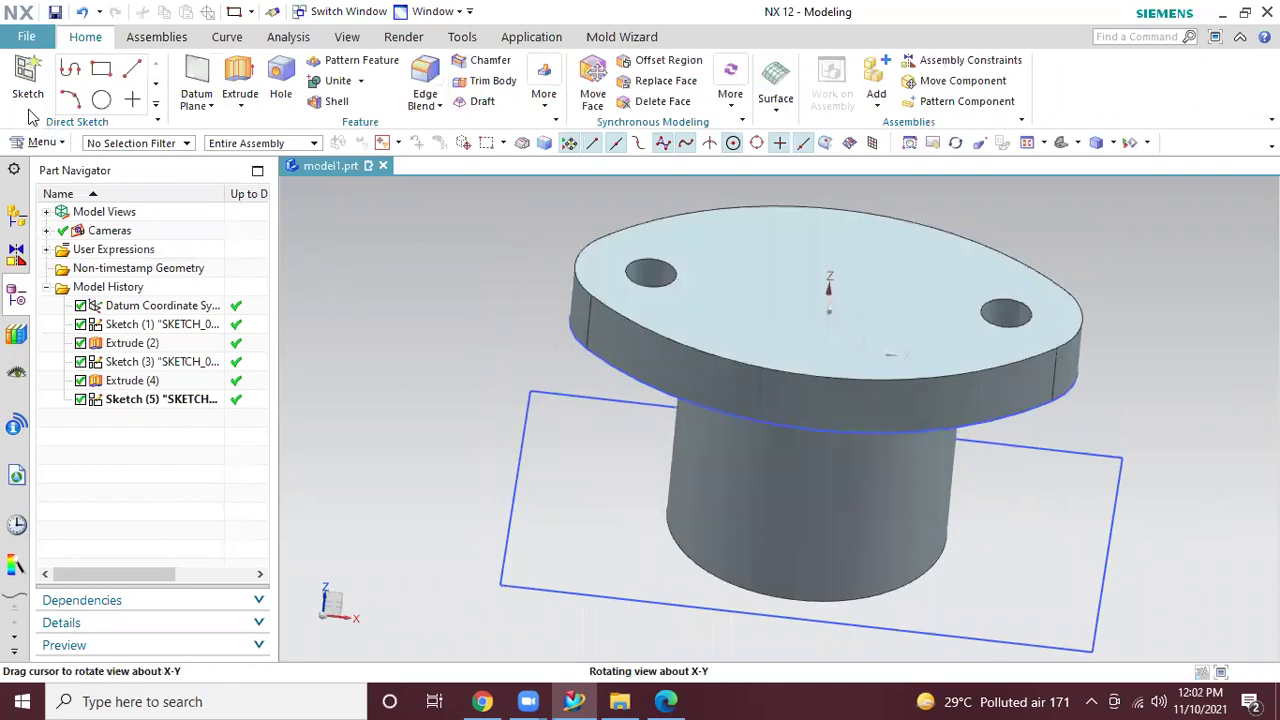
{"action": "left_click", "coordinate": [240, 80]}
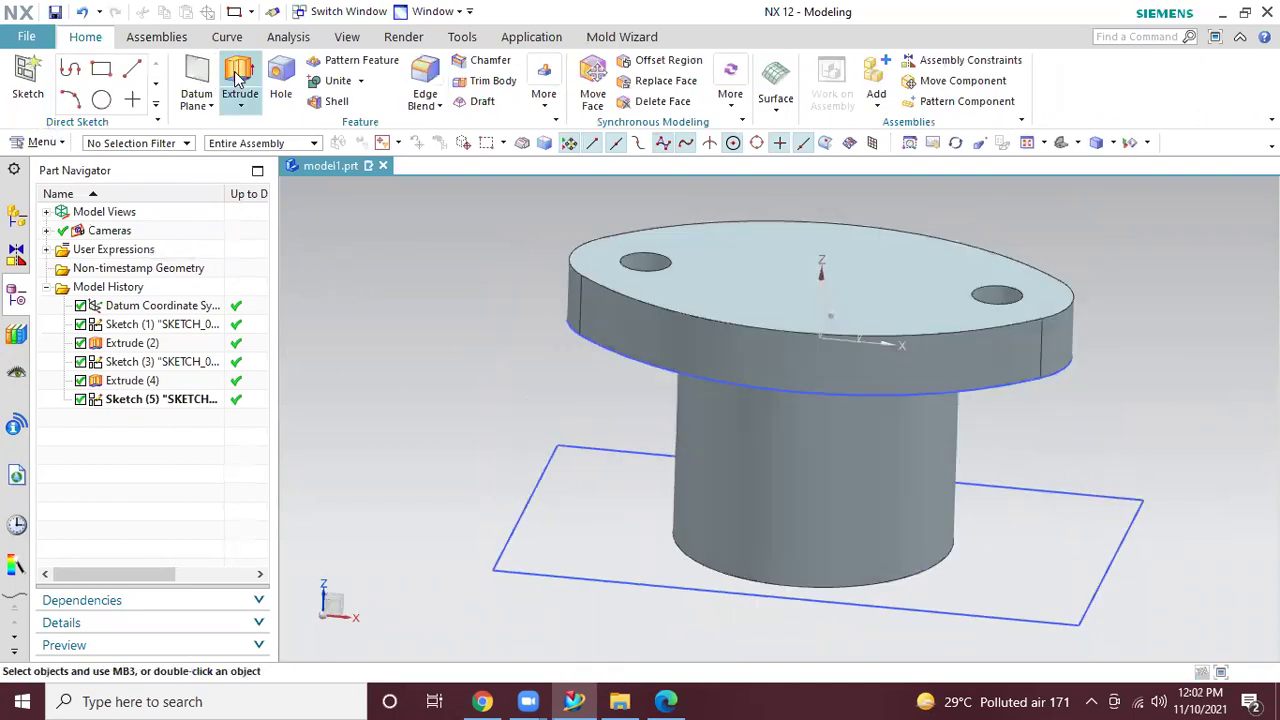
{"action": "left_click", "coordinate": [506, 550]}
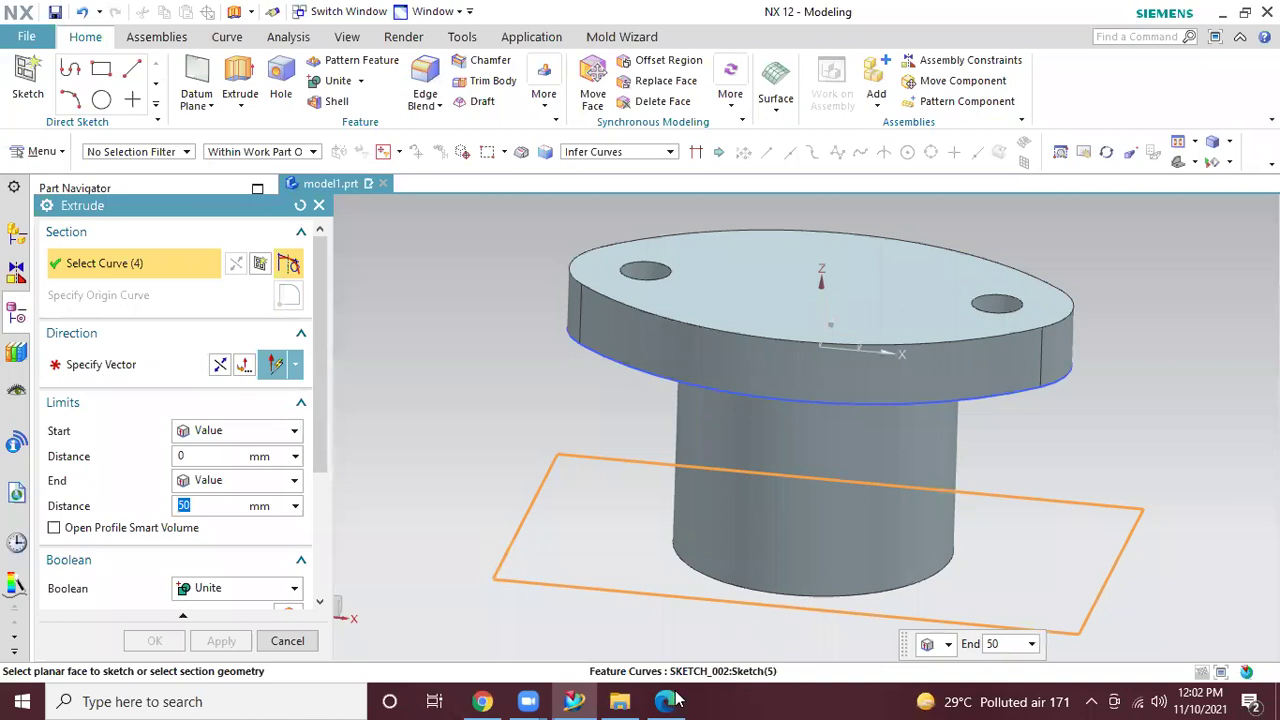
{"action": "key", "text": "alt+Tab"}
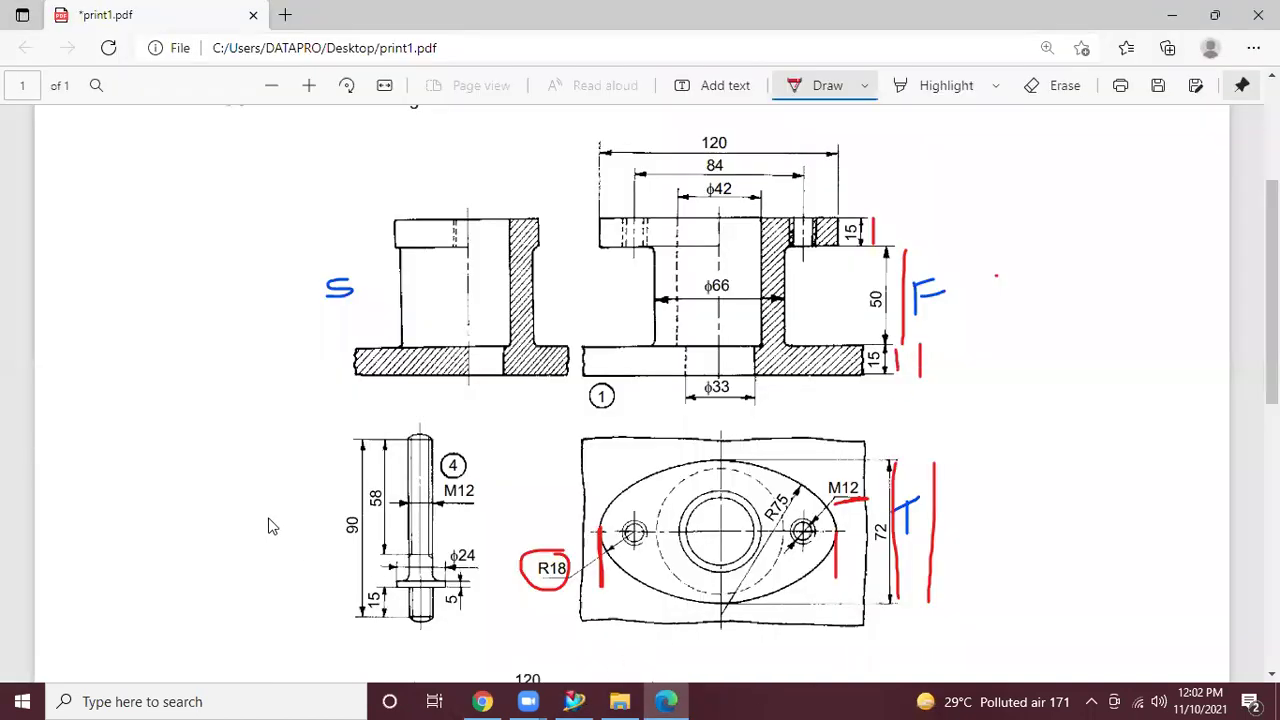
{"action": "key", "text": "alt+Tab"}
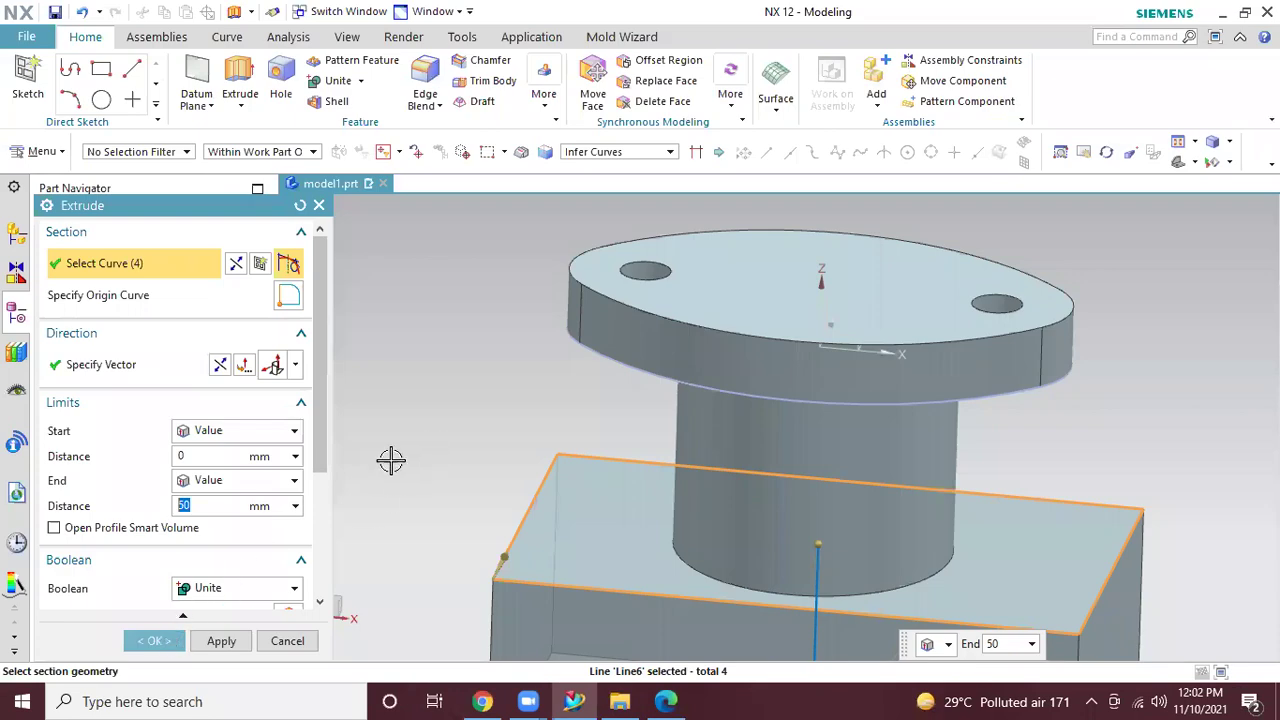
{"action": "middle_click", "coordinate": [167, 425]}
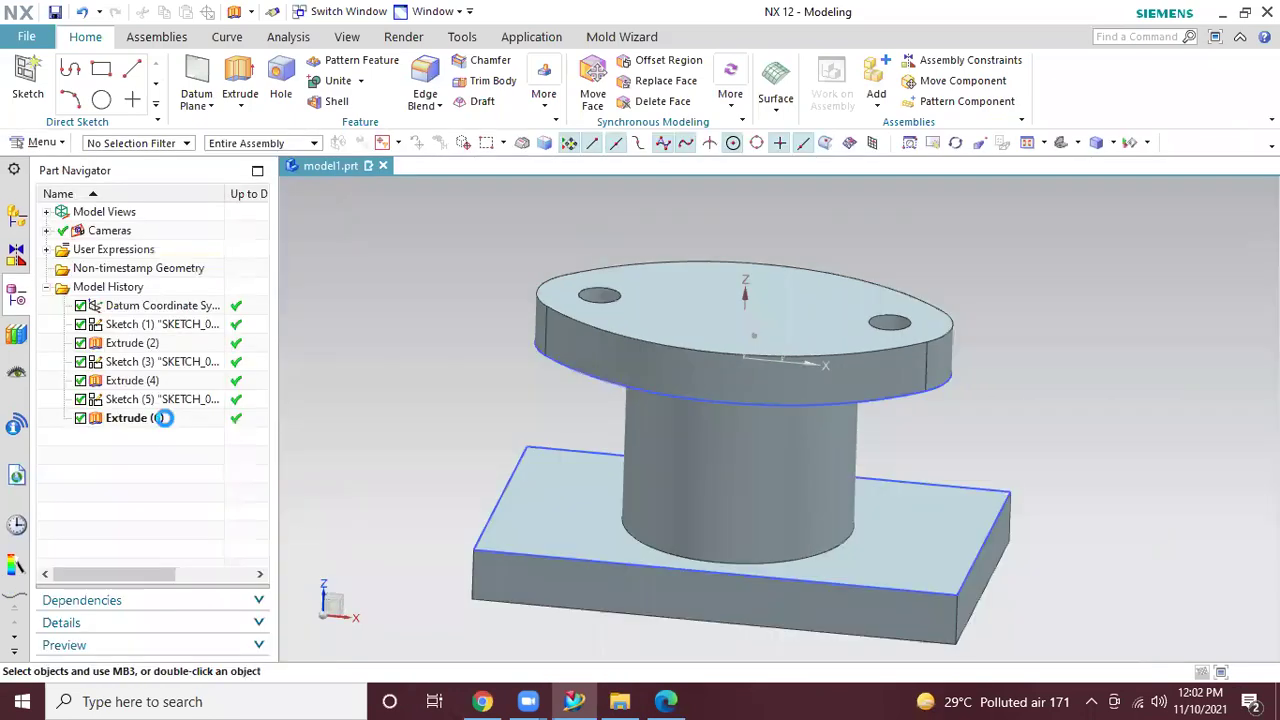
{"action": "left_click", "coordinate": [212, 68]}
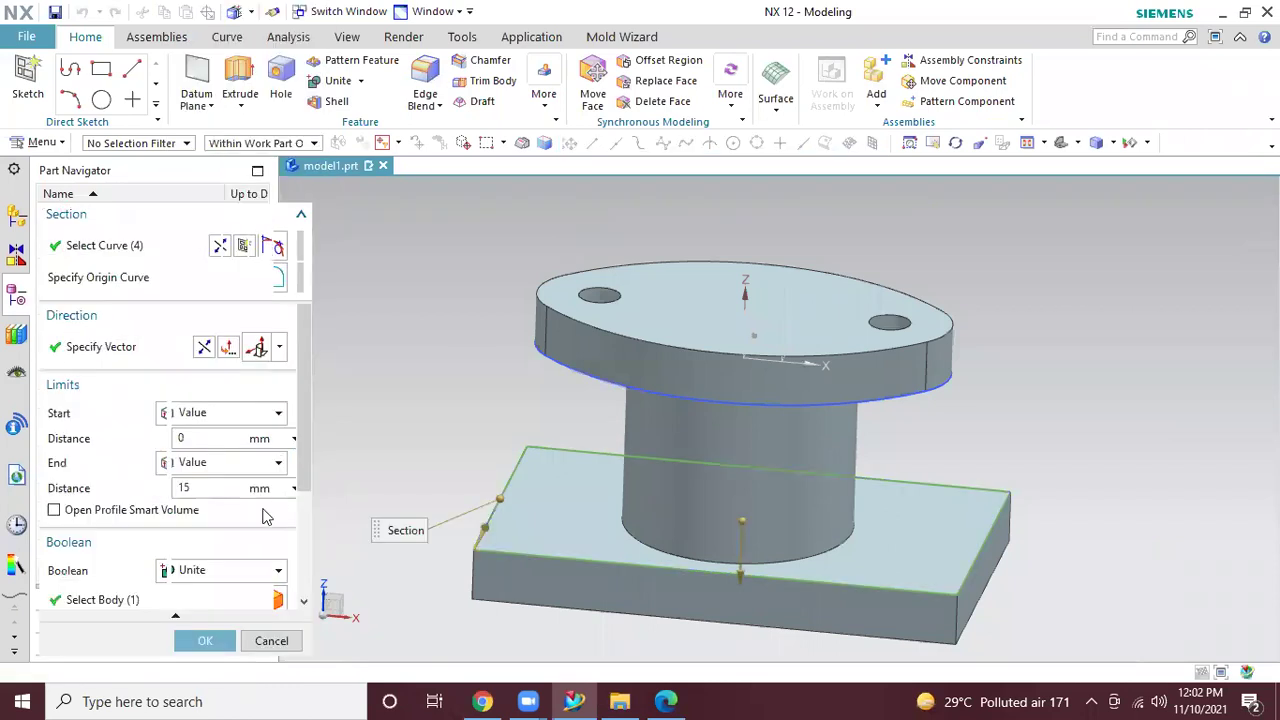
{"action": "middle_click", "coordinate": [446, 446]}
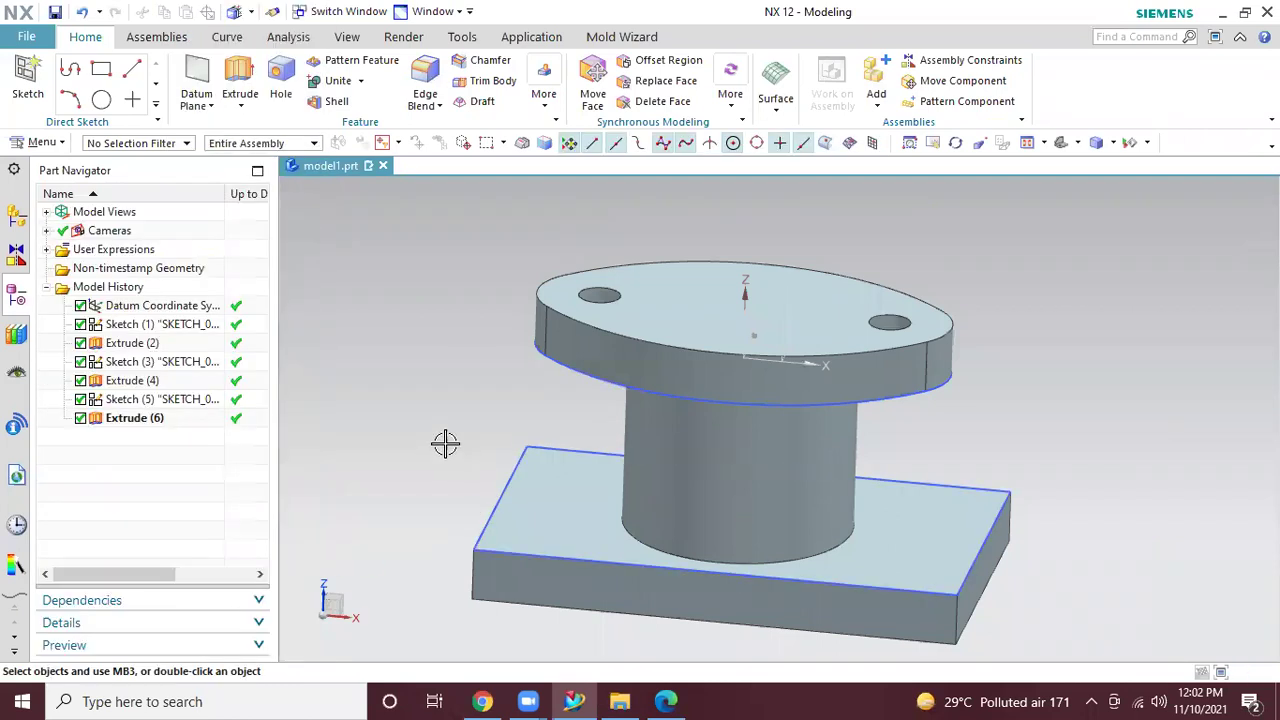
Start a sketch on the flange's top face and place the sketch origin at the flange's centre using the point constructor
{"action": "left_click", "coordinate": [28, 78]}
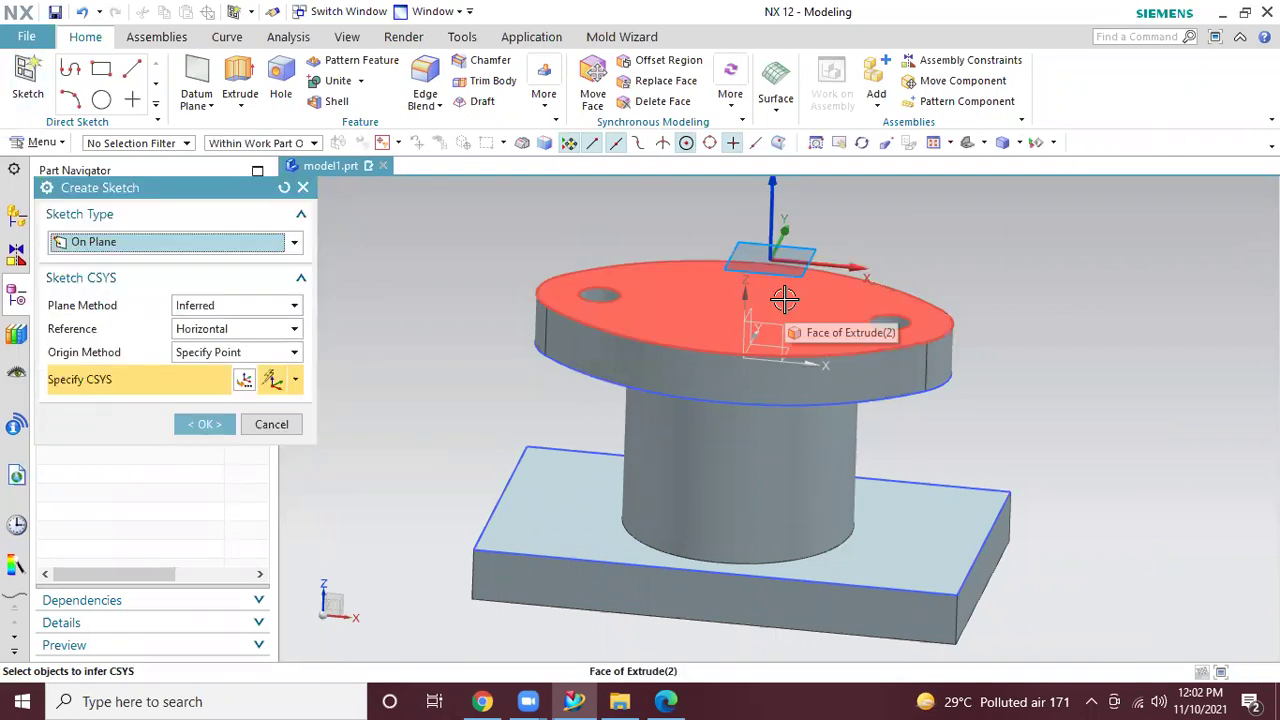
{"action": "left_click", "coordinate": [781, 305]}
{"action": "middle_click_drag", "start_coordinate": [1037, 273], "coordinate": [829, 286]}
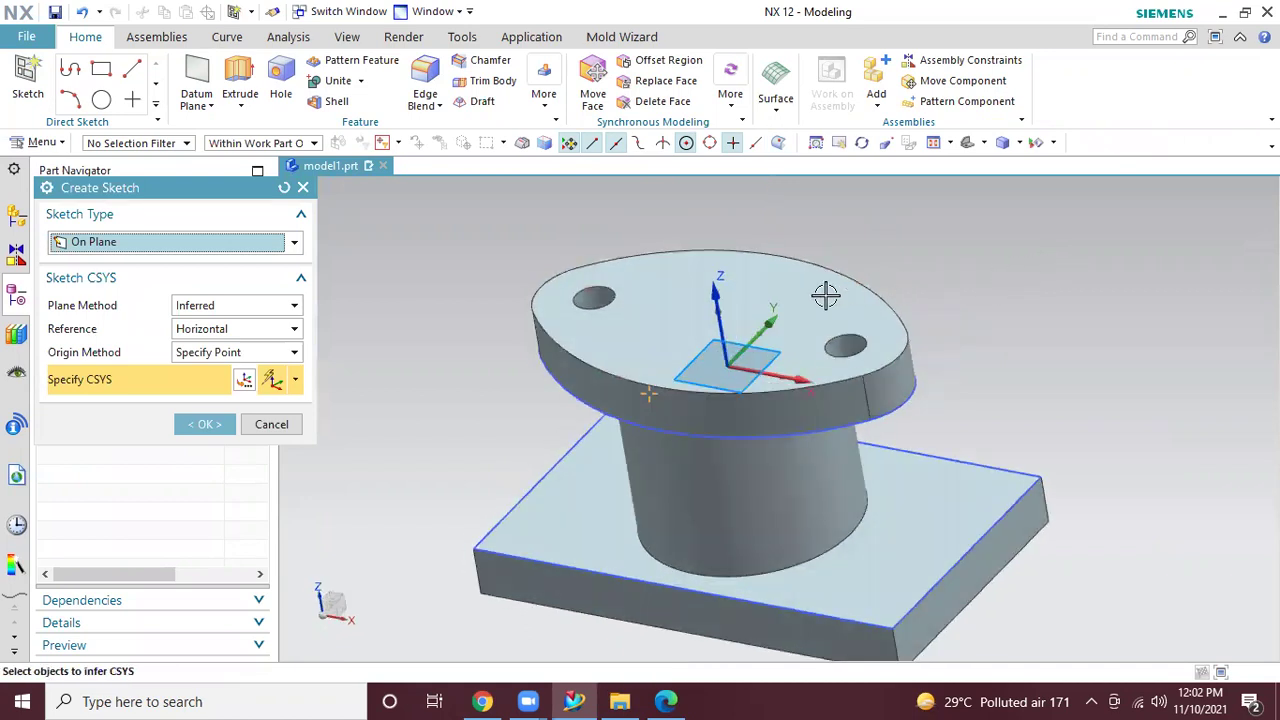
{"action": "left_click", "coordinate": [828, 297]}
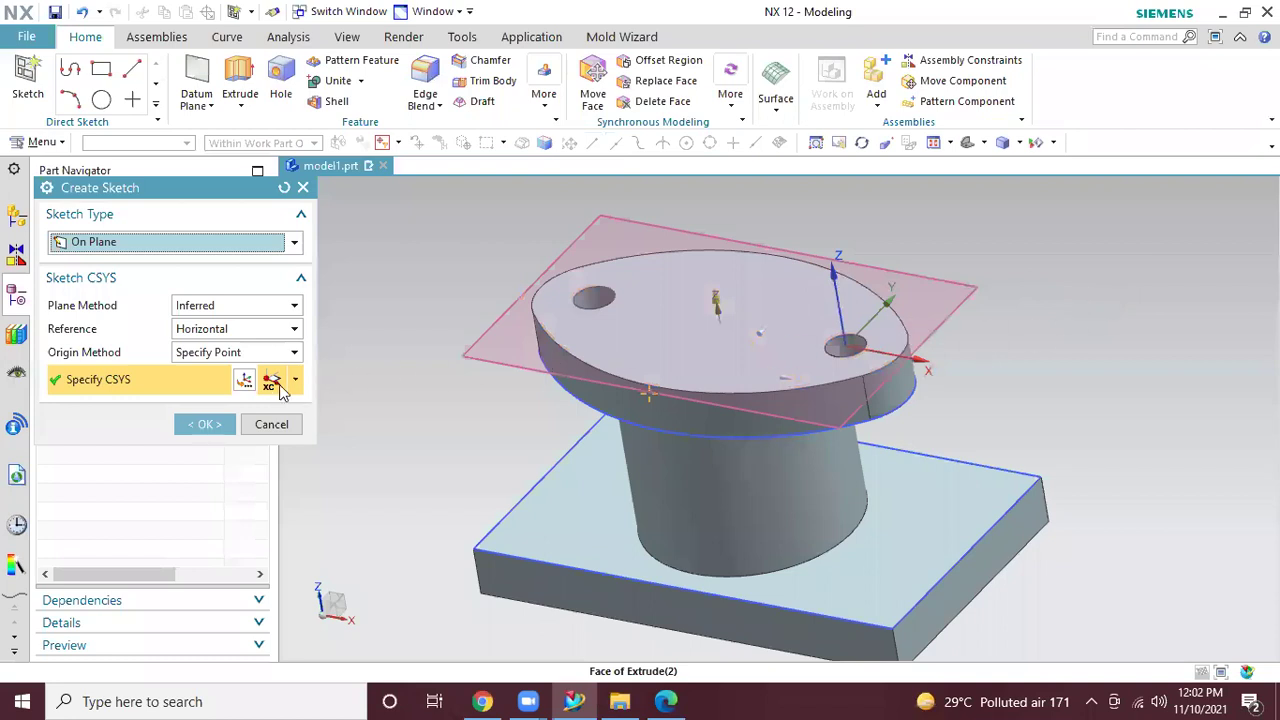
{"action": "left_click", "coordinate": [246, 381]}
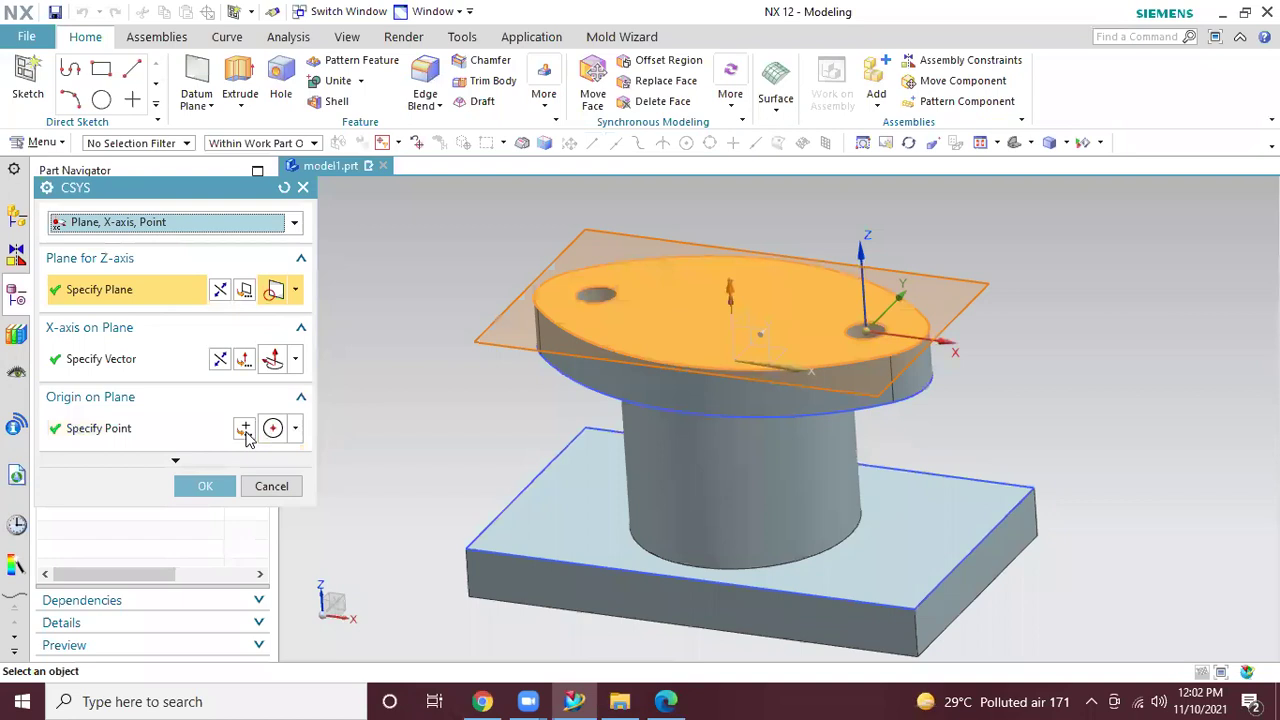
{"action": "left_click", "coordinate": [245, 430]}
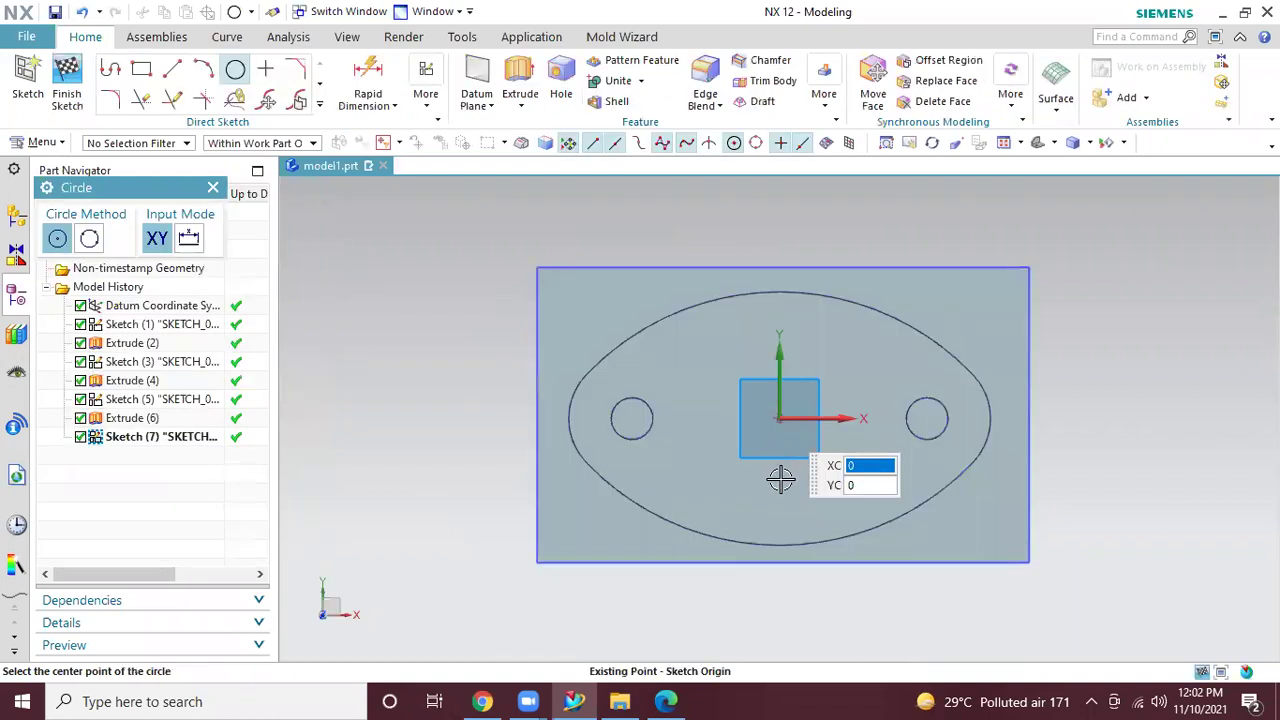
Check the bore diameters in the PDF drawing and underline the 33 mm lower bore dimension in red
{"action": "left_click", "coordinate": [667, 700]}
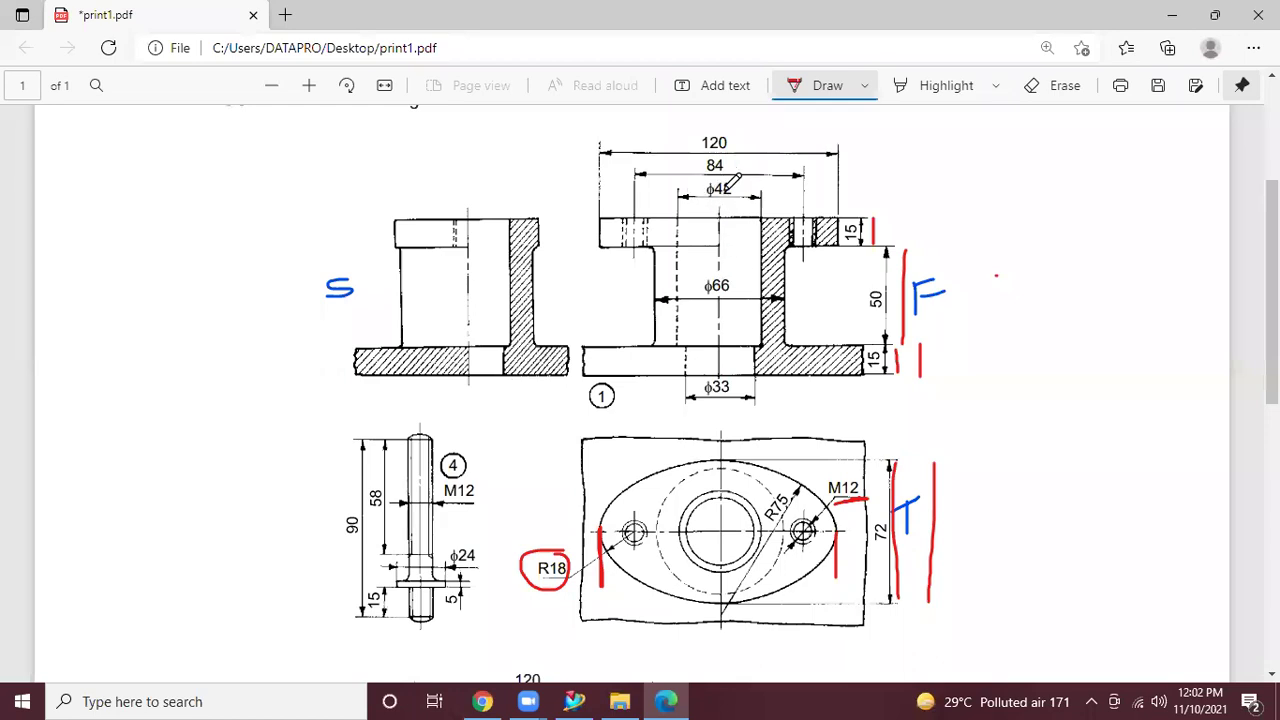
{"action": "left_click_drag", "start_coordinate": [690, 409], "coordinate": [751, 408]}
{"action": "left_click", "coordinate": [666, 701]}
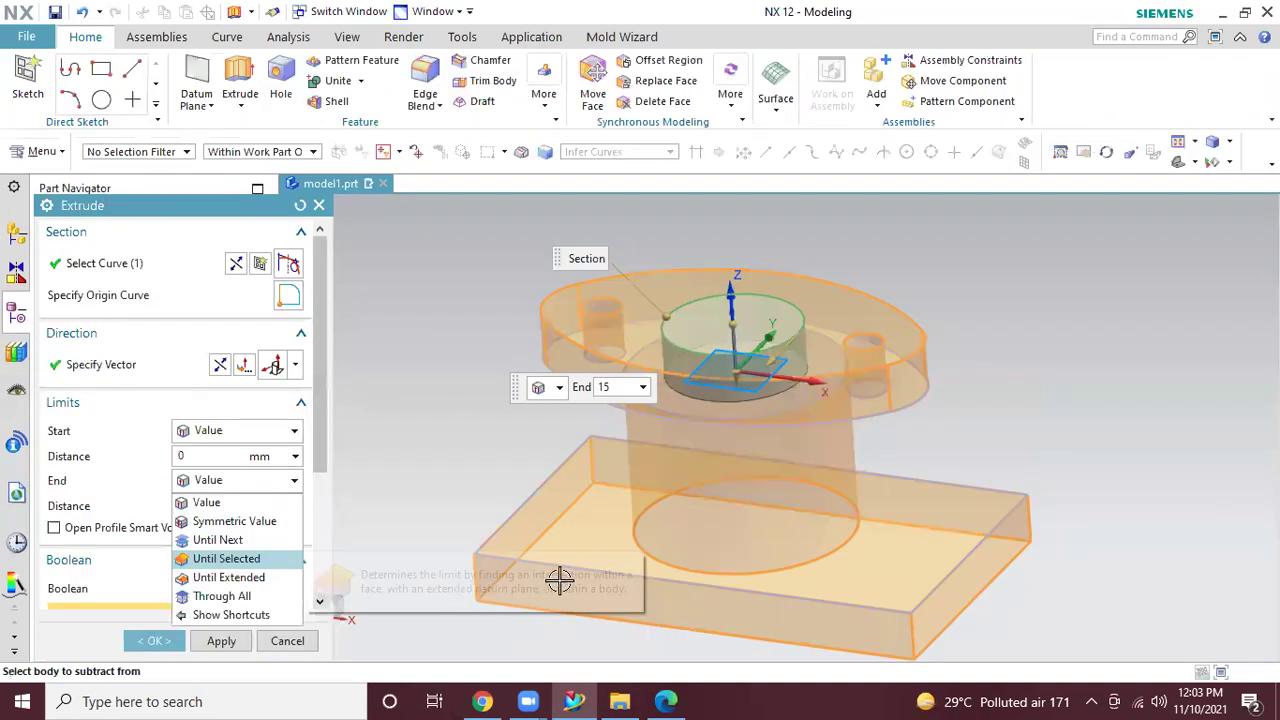
Cut the upper bore by extruding the flange circle with Subtract, ending Until Extended at the base plate's top face
{"action": "left_click", "coordinate": [595, 530]}
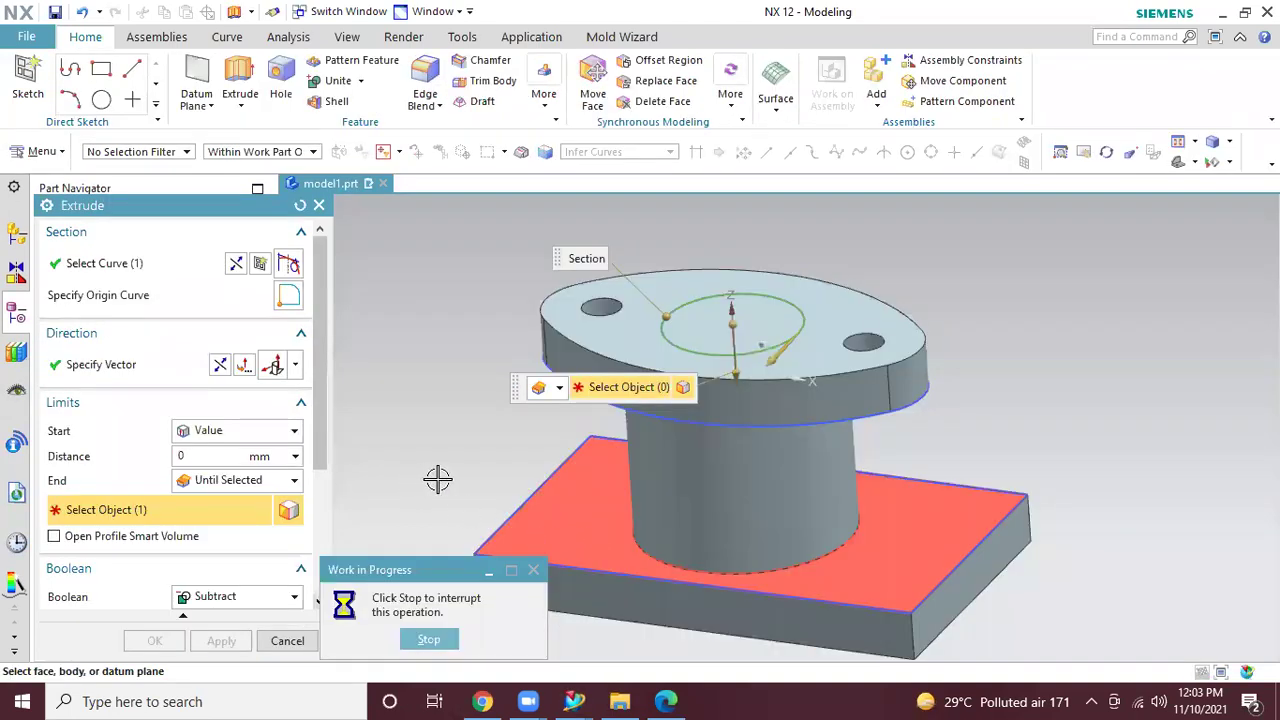
{"action": "left_click", "coordinate": [295, 482]}
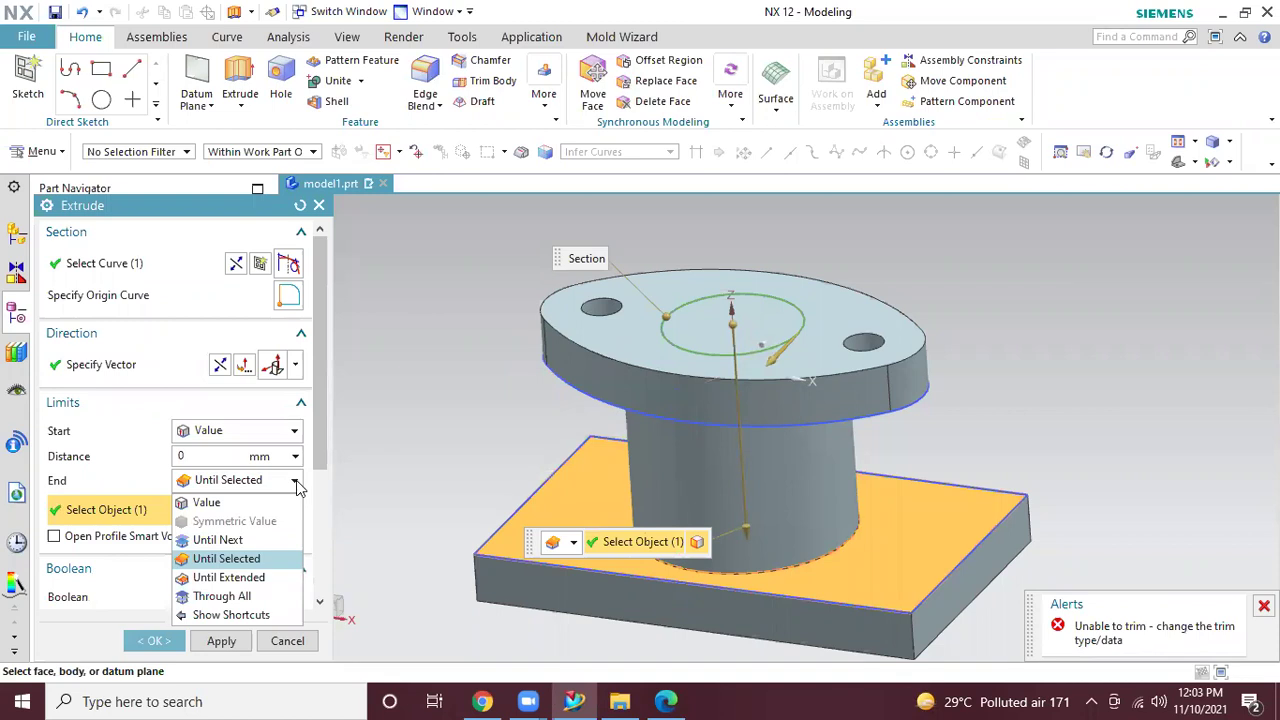
{"action": "left_click", "coordinate": [265, 577]}
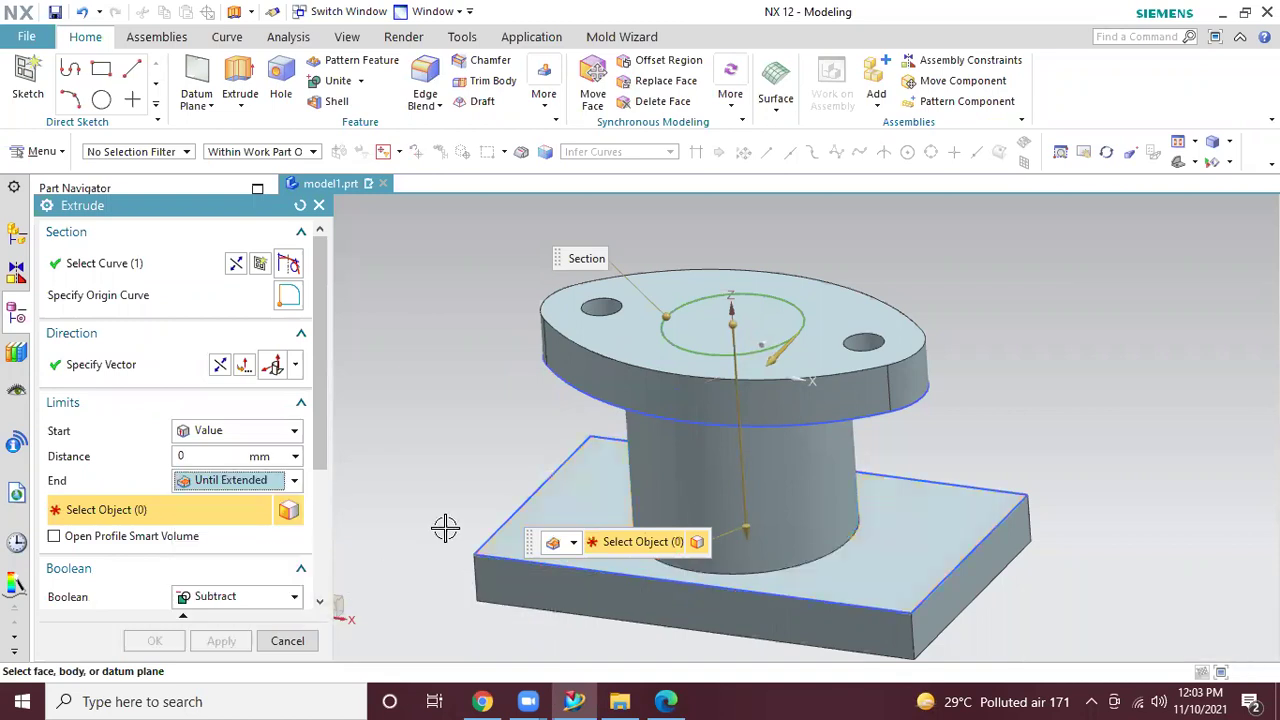
{"action": "left_click", "coordinate": [561, 502]}
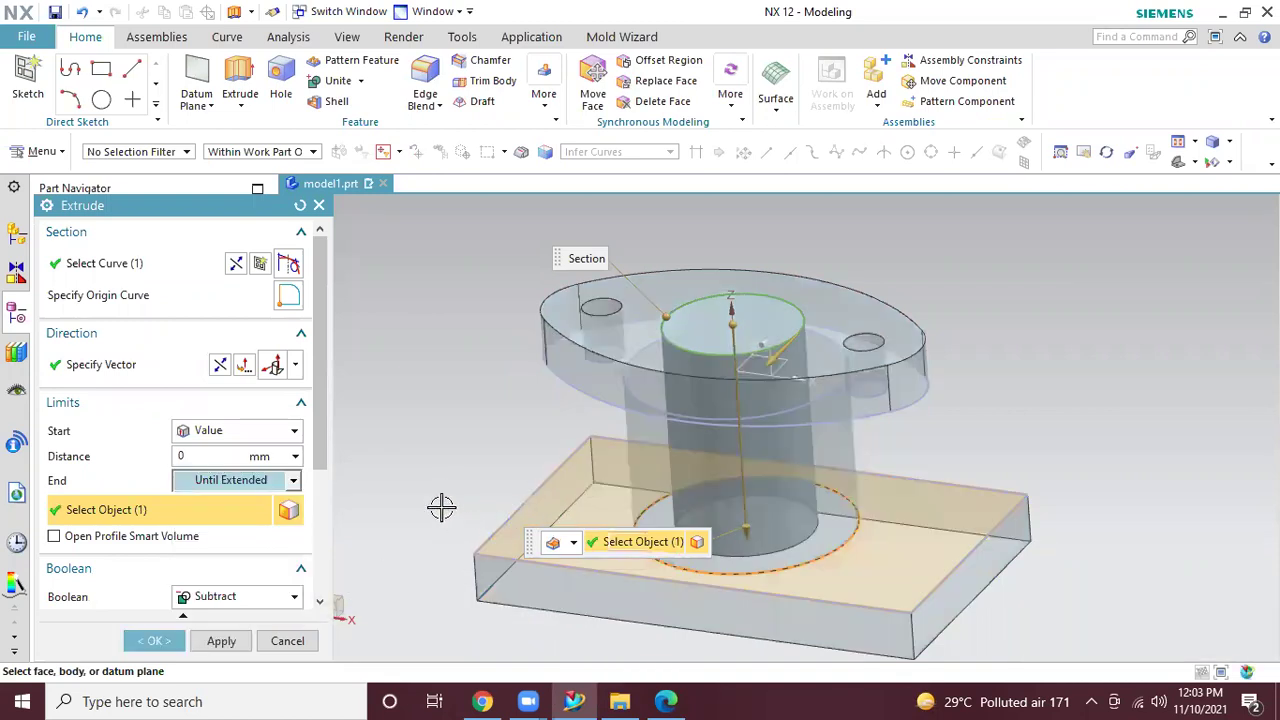
{"action": "mouse_move", "coordinate": [451, 514]}
{"action": "middle_mouse_down"}
{"action": "mouse_move", "coordinate": [463, 443]}
{"action": "mouse_move", "coordinate": [451, 466]}
{"action": "mouse_move", "coordinate": [463, 498]}
{"action": "middle_mouse_up"}
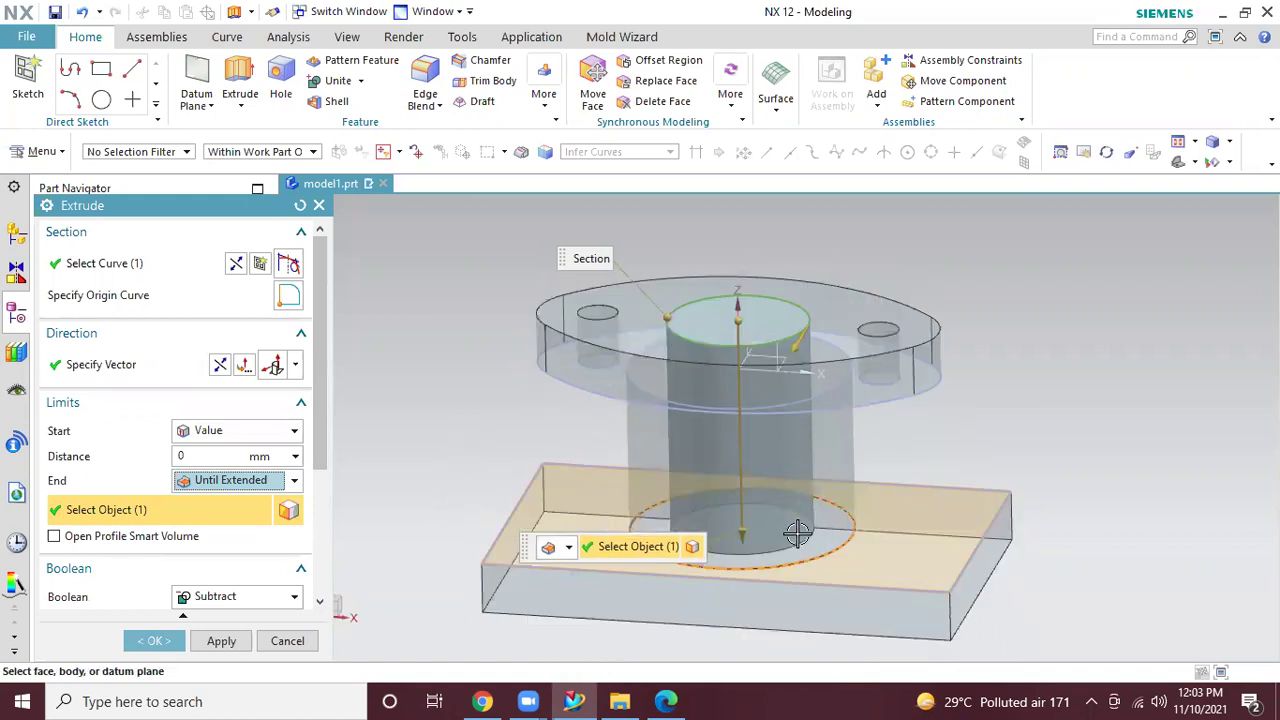
{"action": "left_click", "coordinate": [170, 638]}
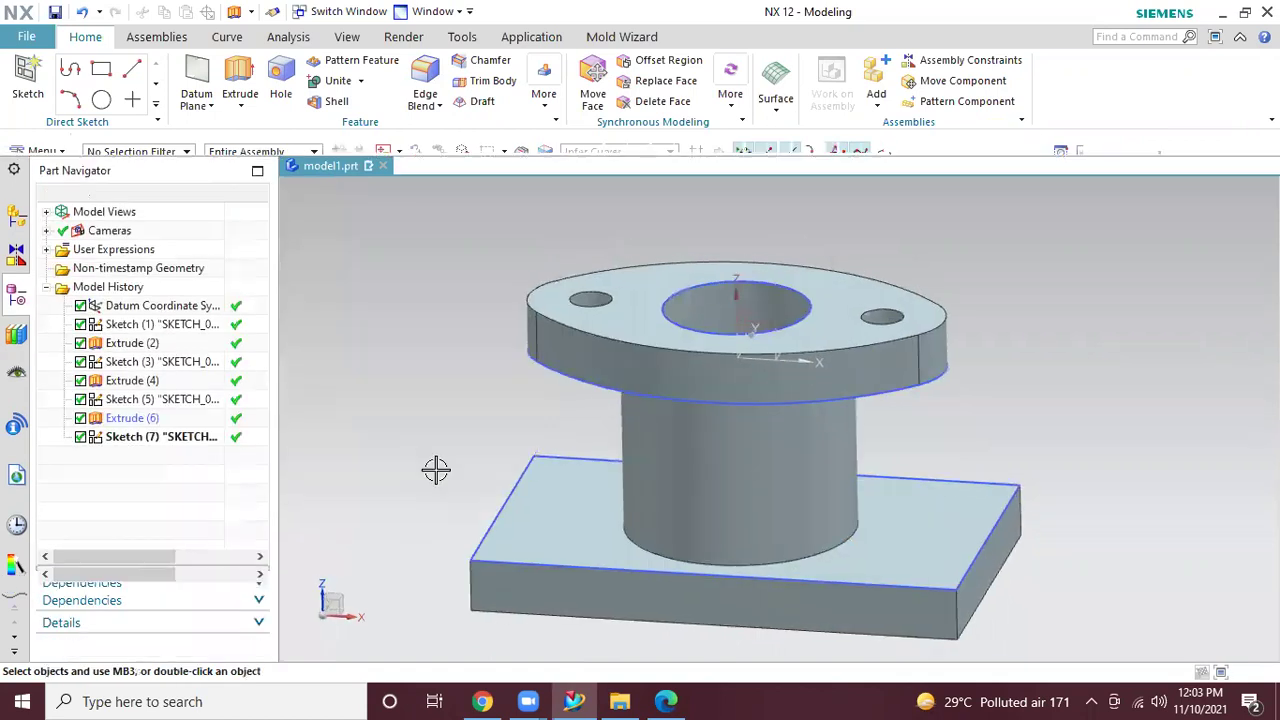
Check the PDF drawing, start a sketch on the base plate's underside and take its origin from the neck's upper circular edge
{"action": "middle_click_drag", "start_coordinate": [443, 412], "coordinate": [449, 337]}
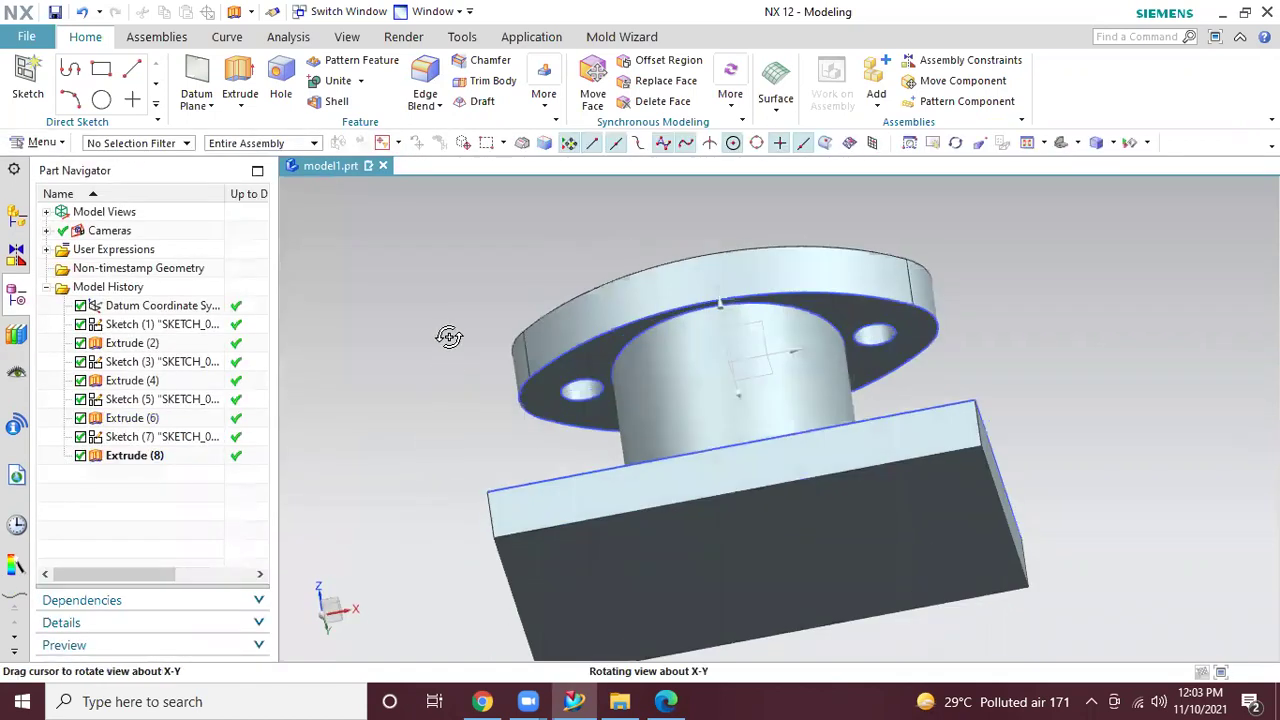
{"action": "left_click", "coordinate": [667, 700]}
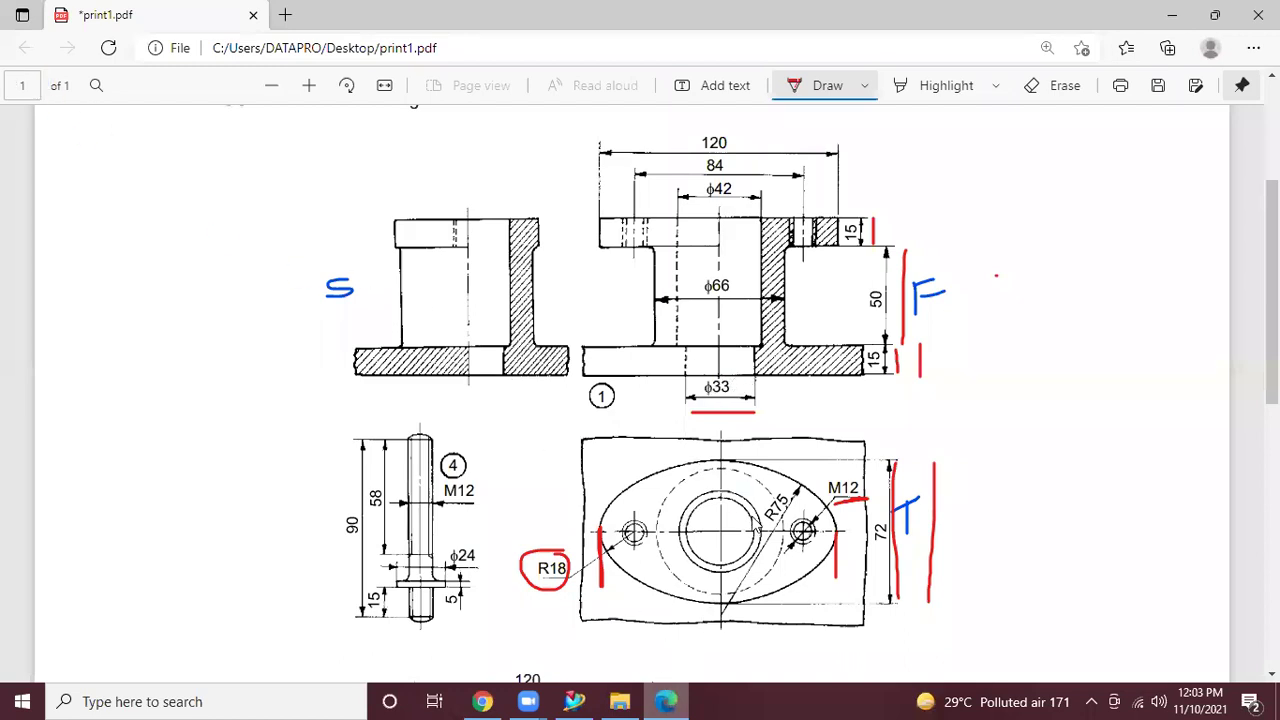
{"action": "key", "text": "alt+Tab"}
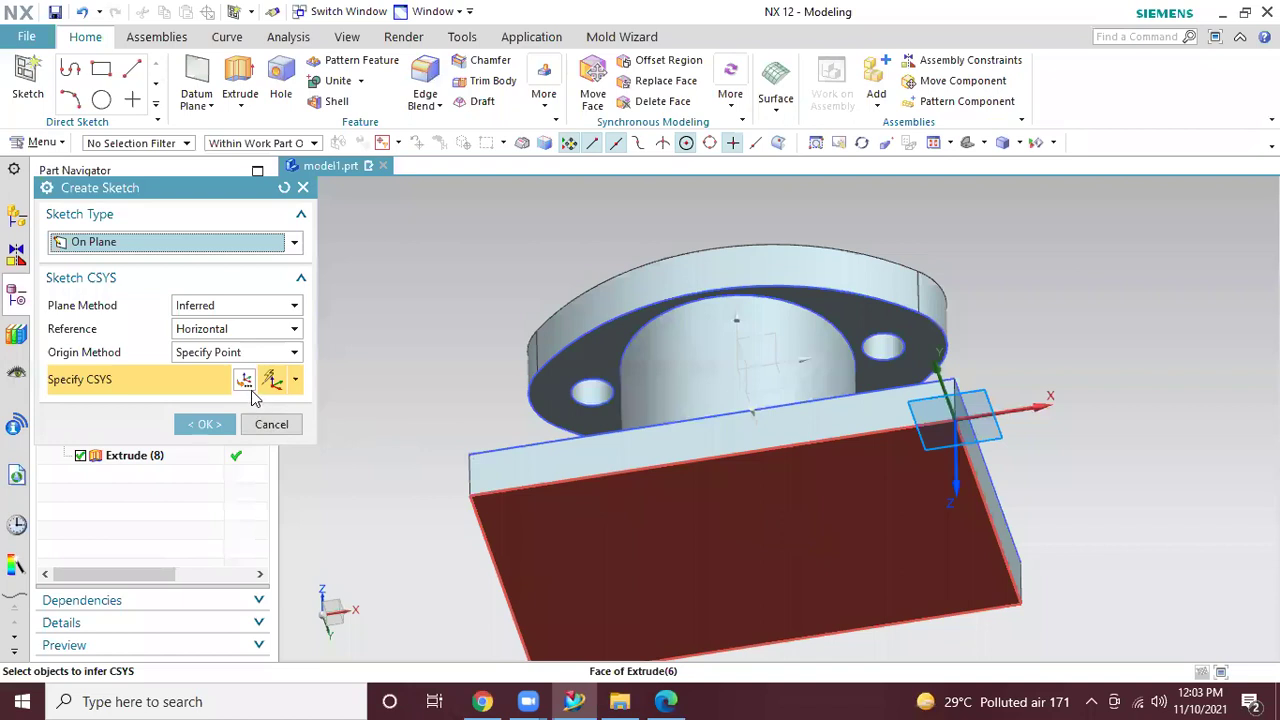
{"action": "left_click", "coordinate": [295, 430]}
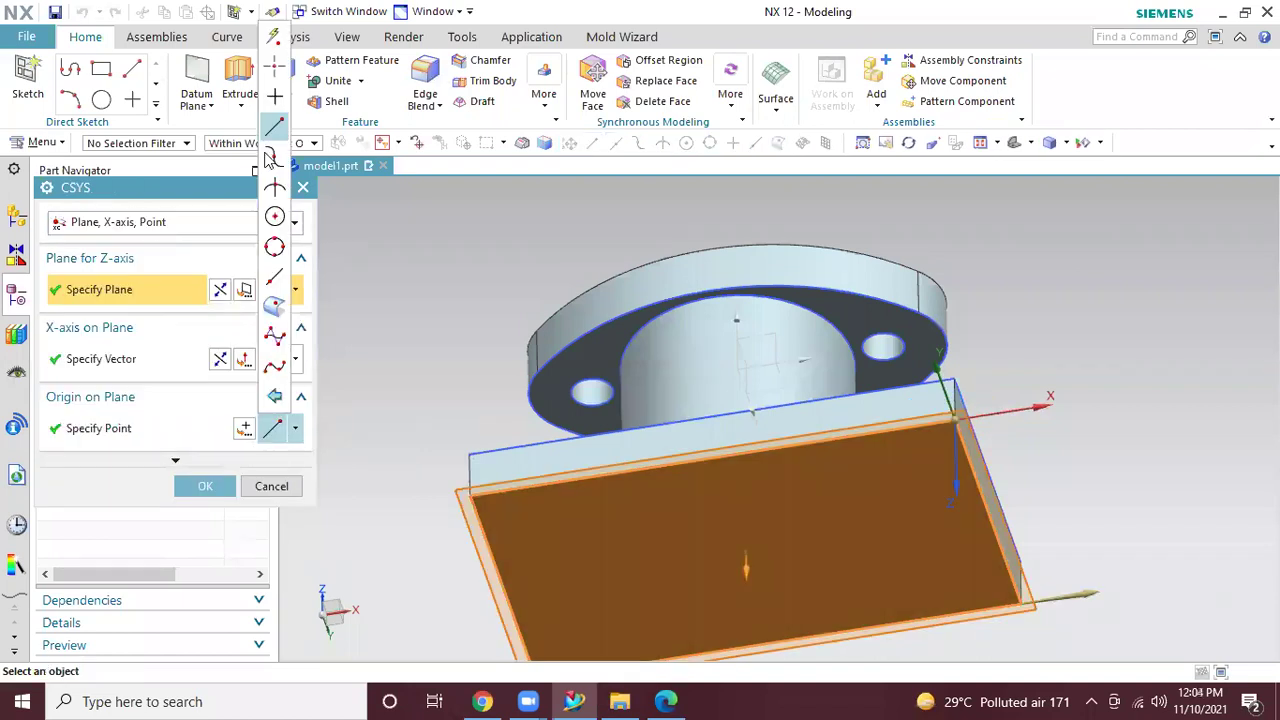
{"action": "left_click", "coordinate": [275, 218]}
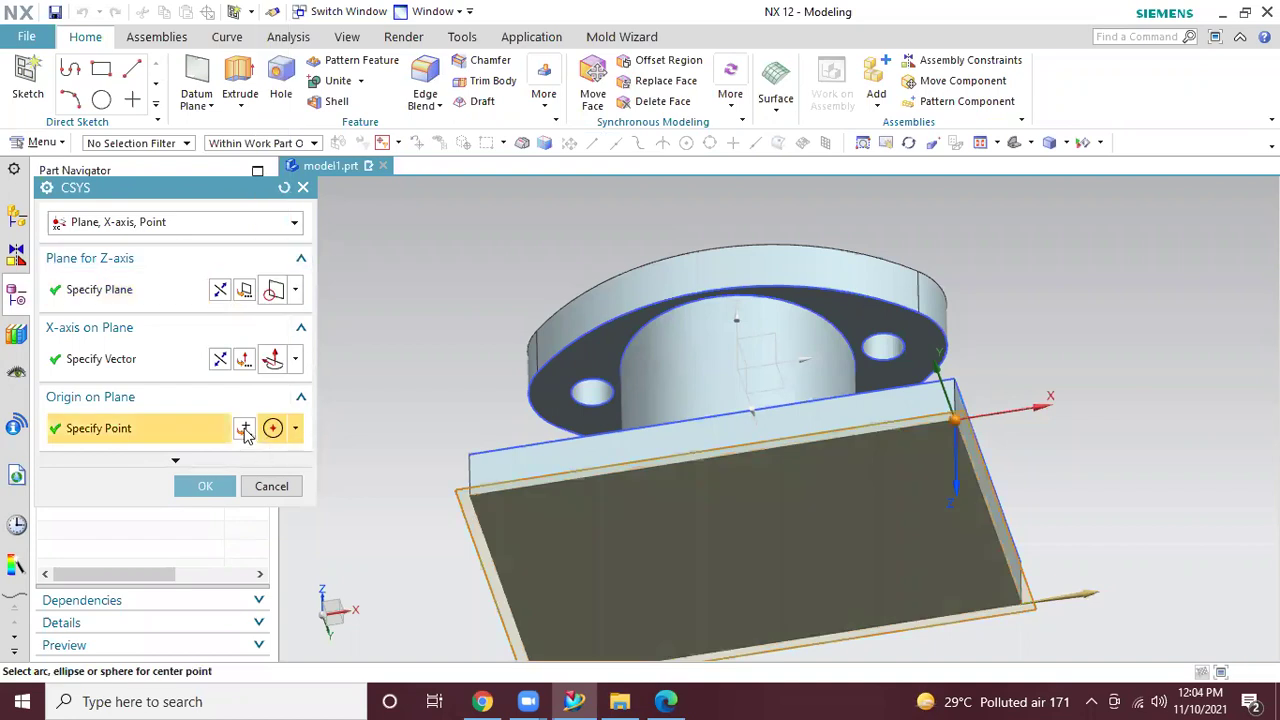
{"action": "left_click", "coordinate": [245, 430]}
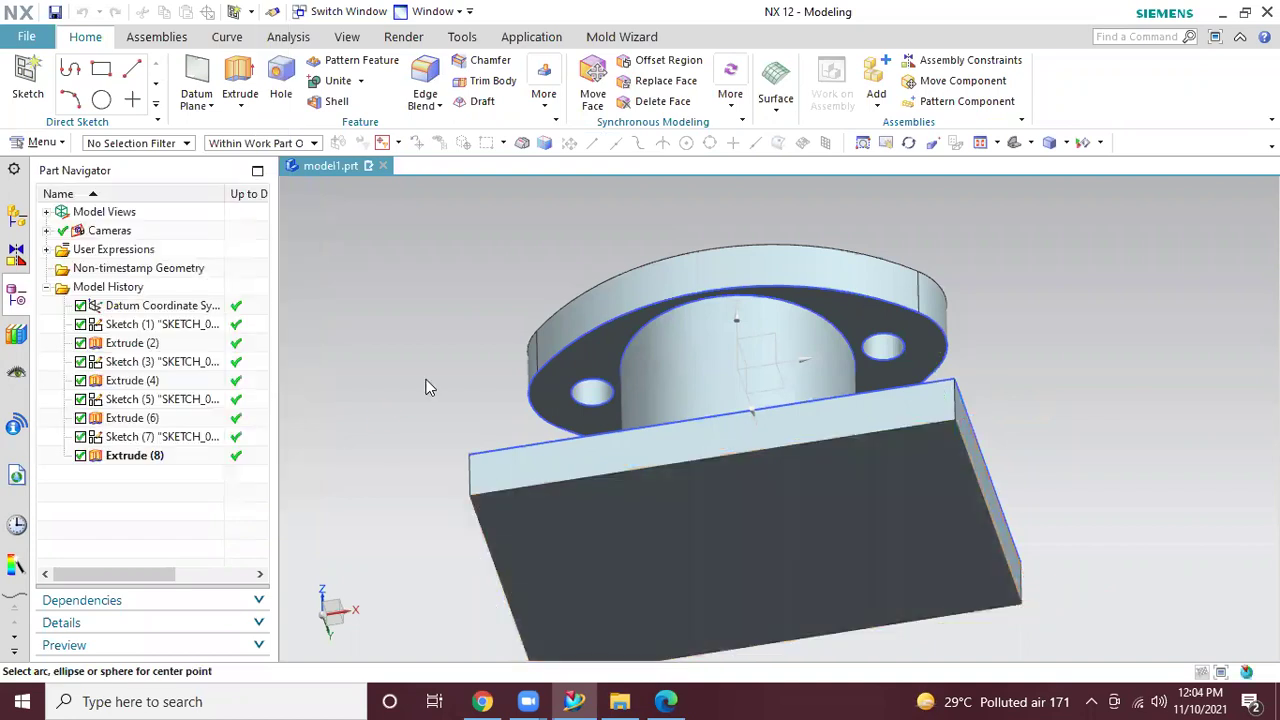
{"action": "left_click", "coordinate": [683, 312]}
{"action": "left_click", "coordinate": [203, 539]}
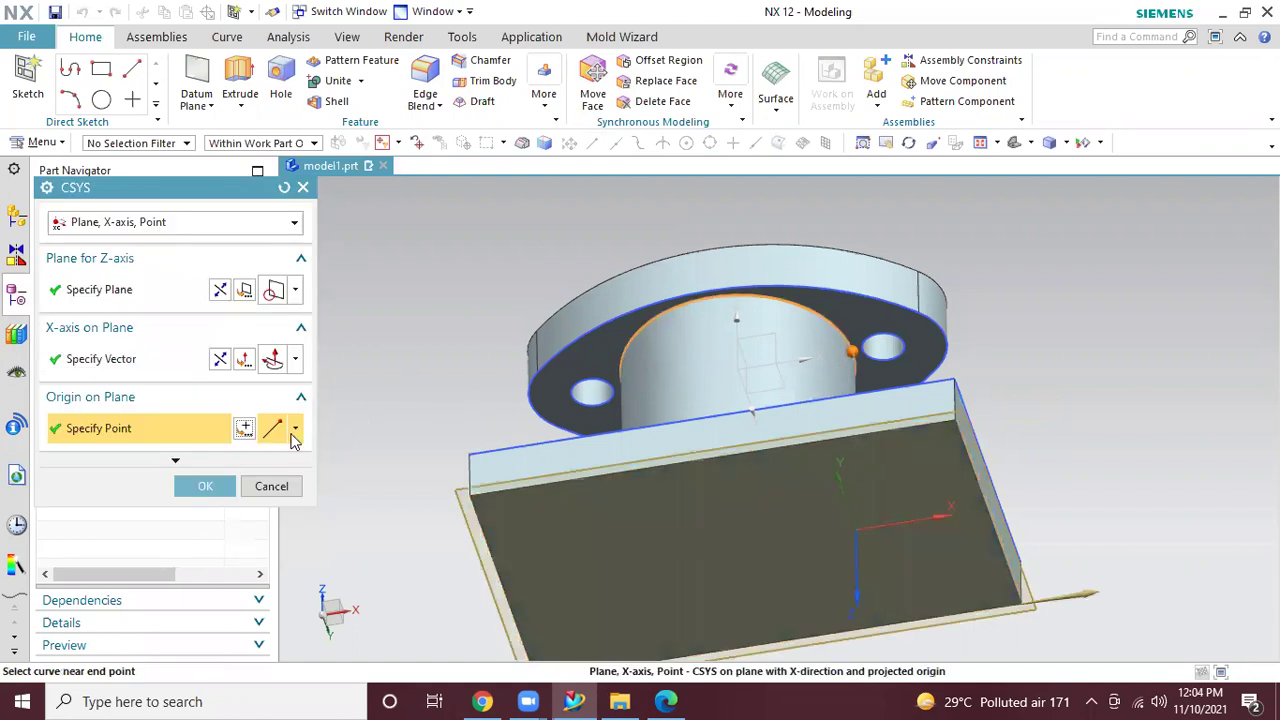
Redefine the underside sketch's origin as the Arc/Ellipse/Sphere Center of the neck's upper circular edge and accept the sketch plane
{"action": "left_click", "coordinate": [298, 430]}
{"action": "left_click", "coordinate": [277, 217]}
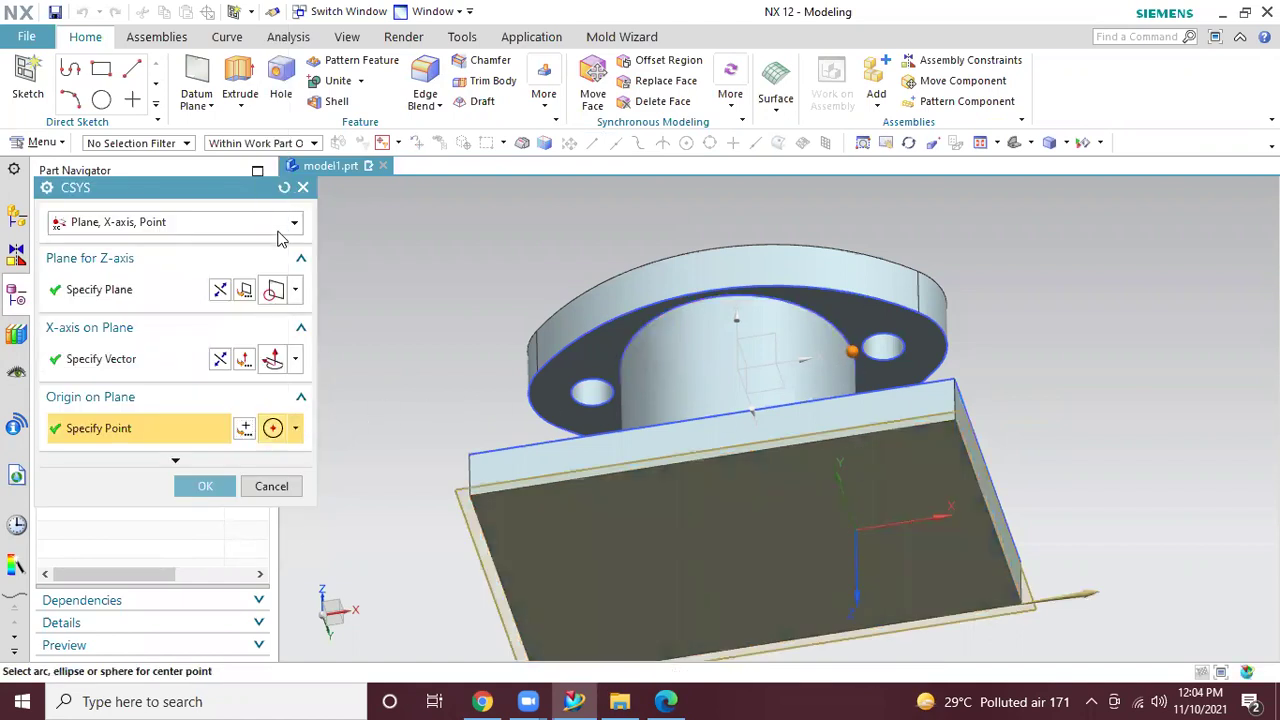
{"action": "left_click", "coordinate": [245, 429]}
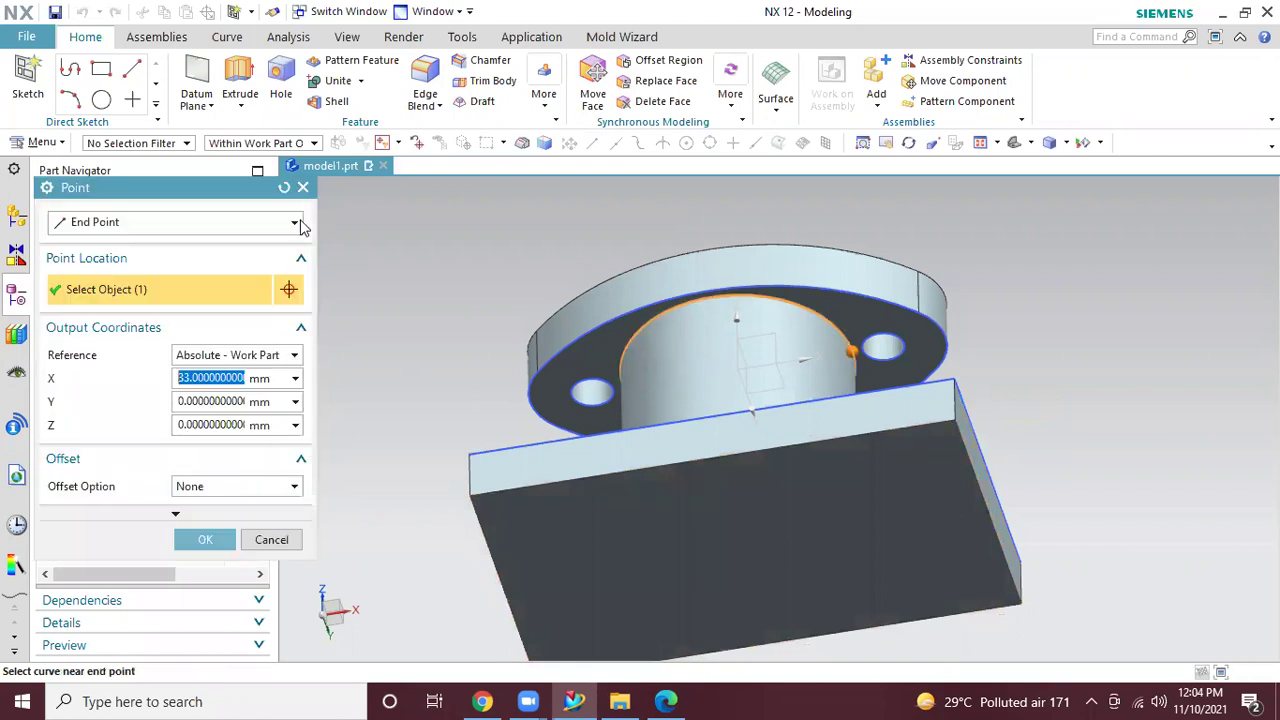
{"action": "left_click", "coordinate": [292, 224]}
{"action": "left_click", "coordinate": [193, 358]}
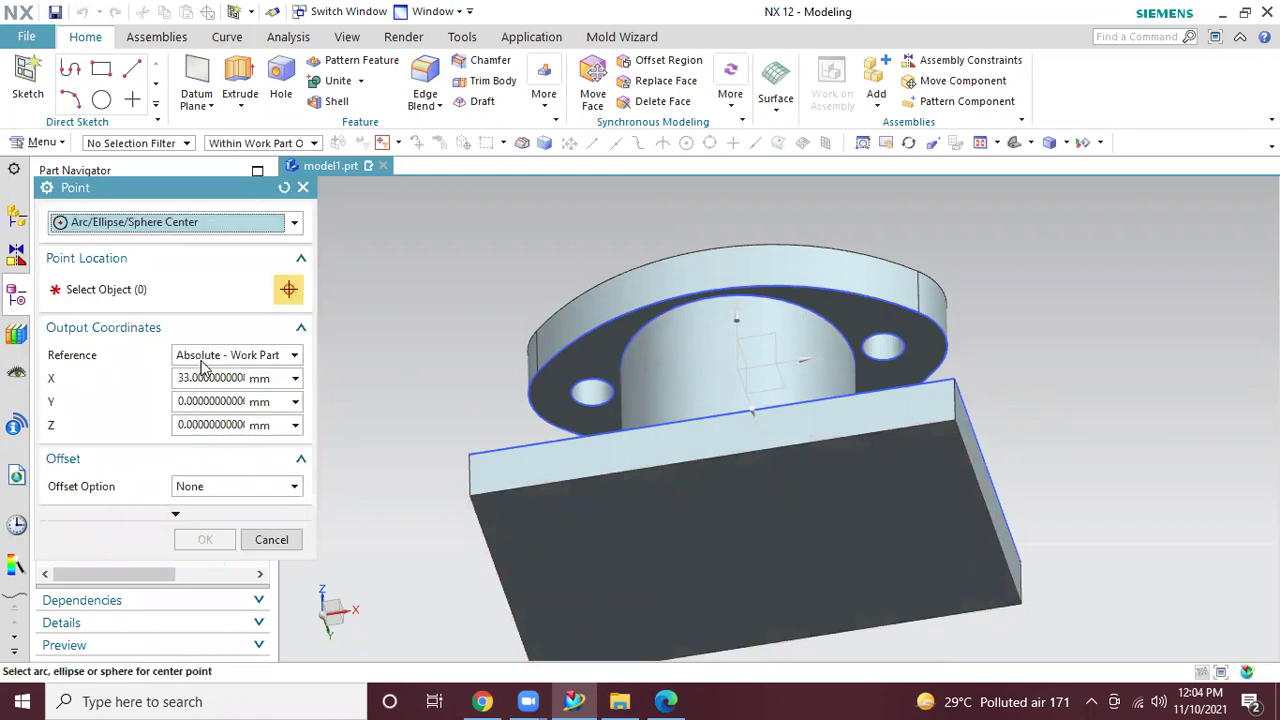
{"action": "left_click", "coordinate": [663, 312]}
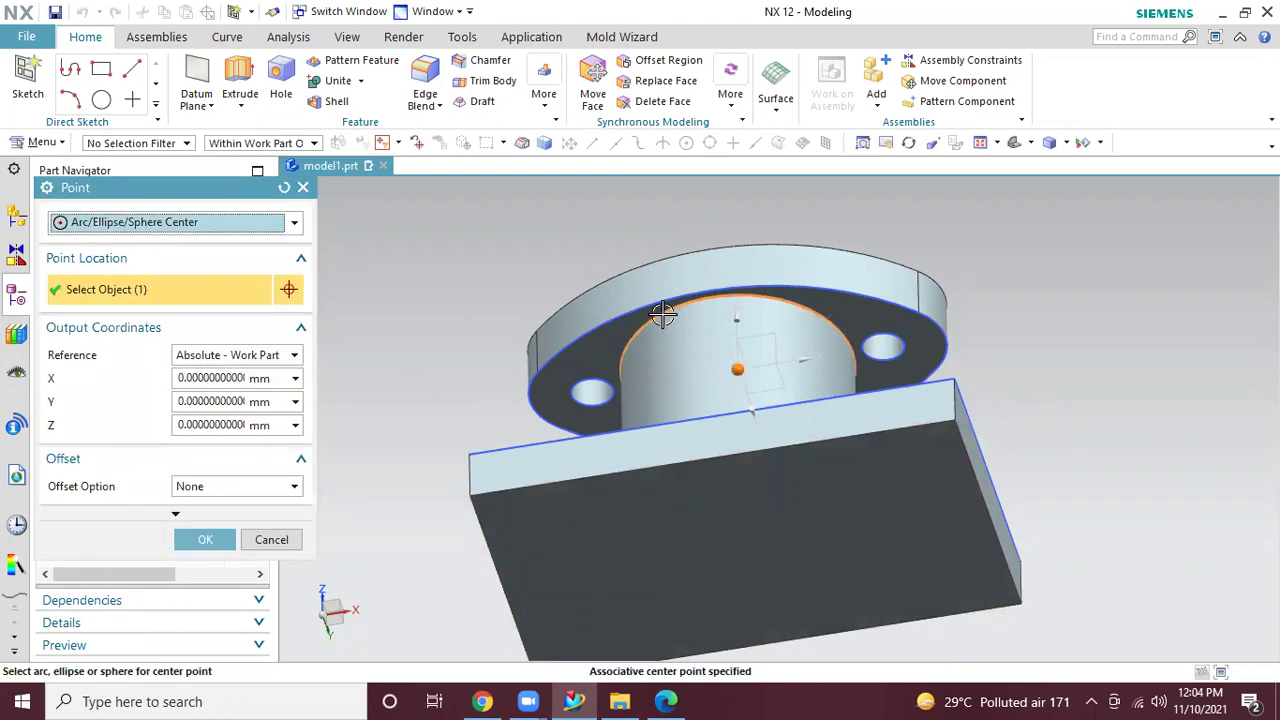
{"action": "left_click", "coordinate": [208, 539]}
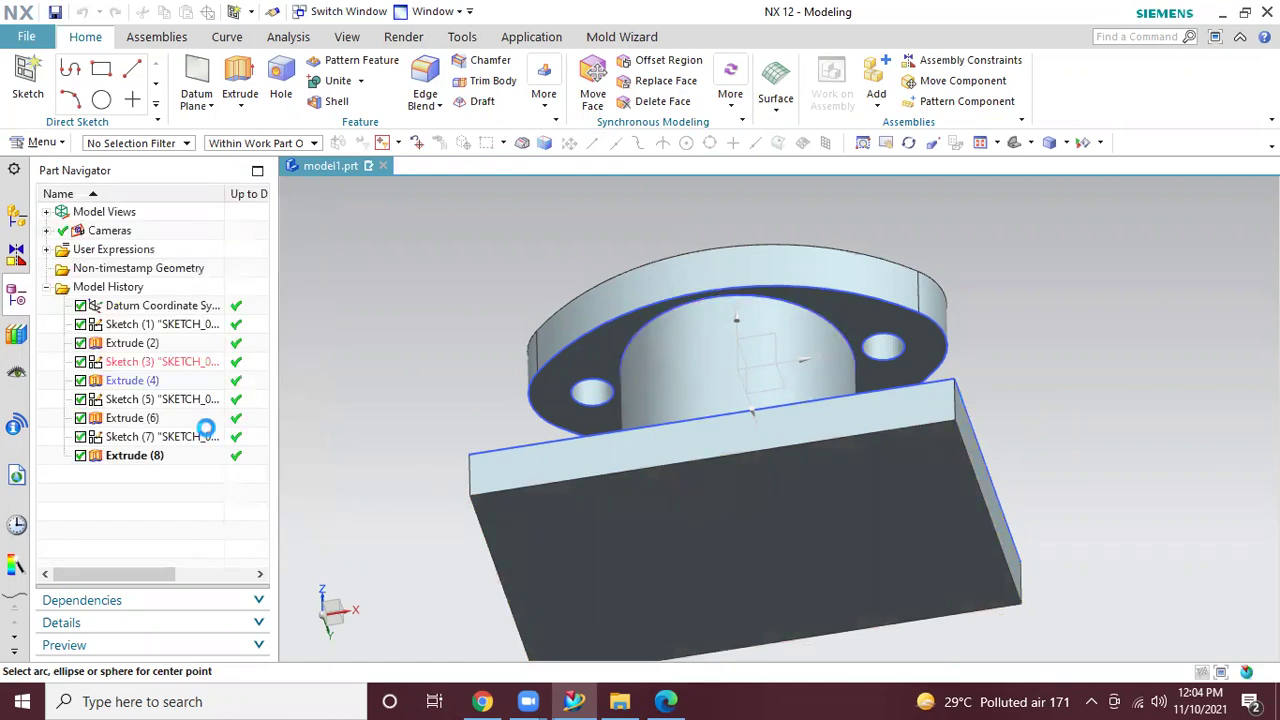
Sketch a circle centred on the origin of the base plate's underside, set its diameter to 33 mm and finish the sketch
{"action": "left_click", "coordinate": [792, 418]}
{"action": "left_click", "coordinate": [780, 418]}
{"action": "left_click", "coordinate": [828, 492]}
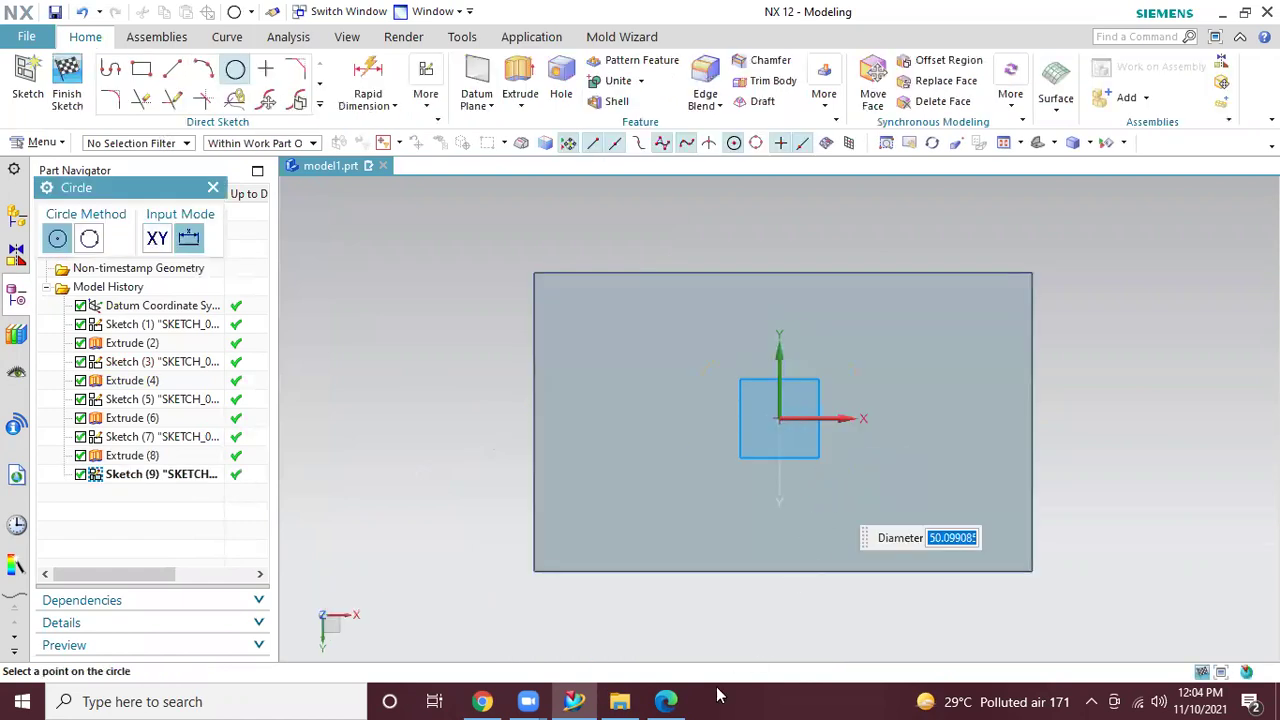
{"action": "left_click", "coordinate": [668, 702]}
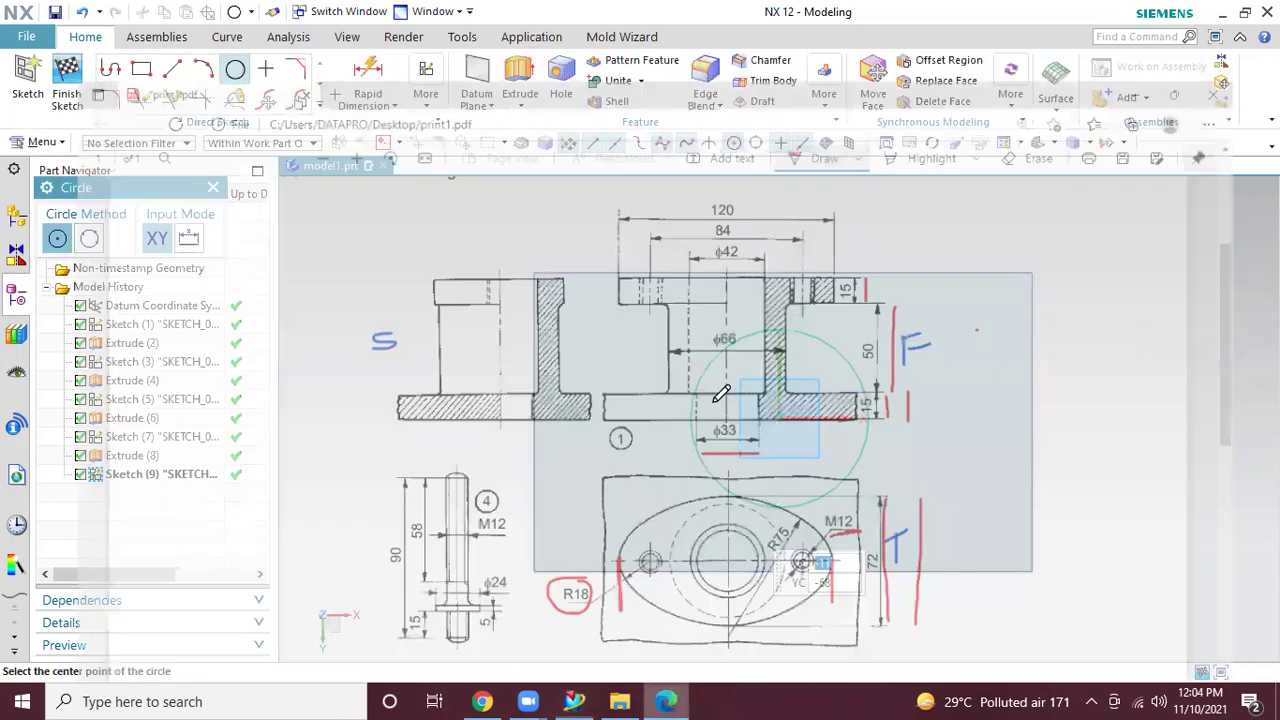
{"action": "key", "text": "Escape"}
{"action": "double_click", "coordinate": [830, 387]}
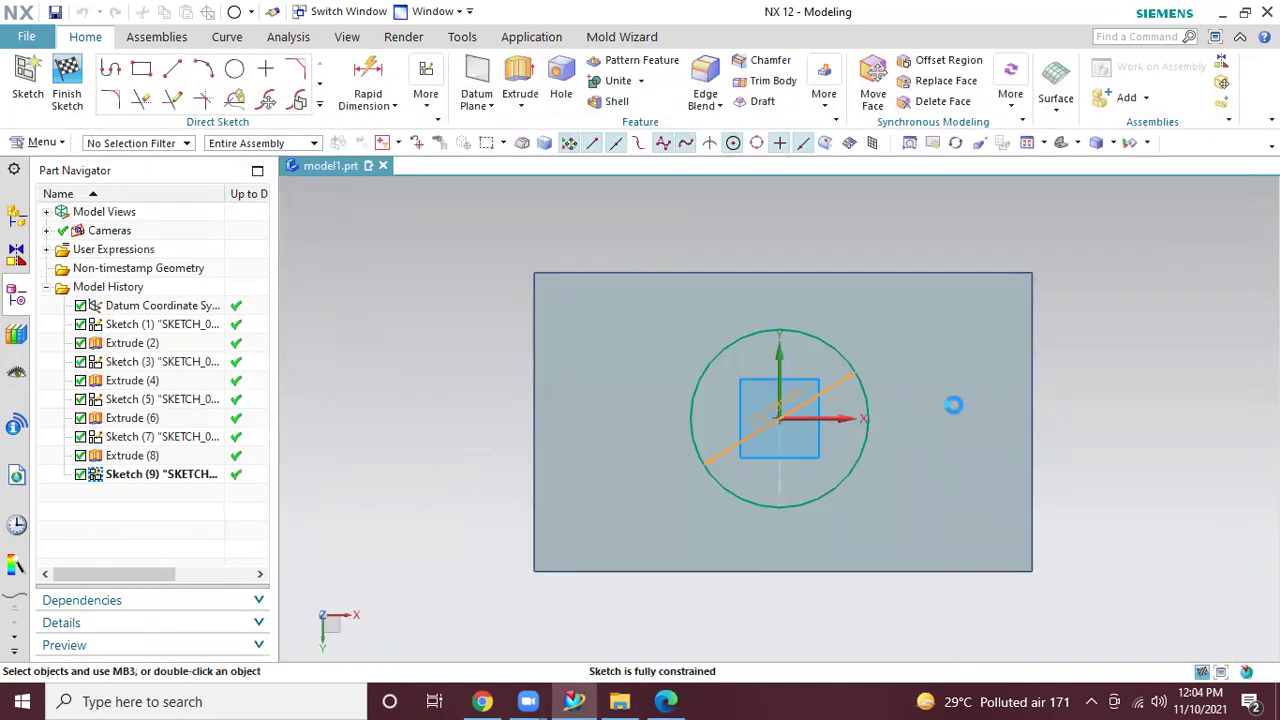
{"action": "type", "text": "33"}
{"action": "key", "text": "Return"}
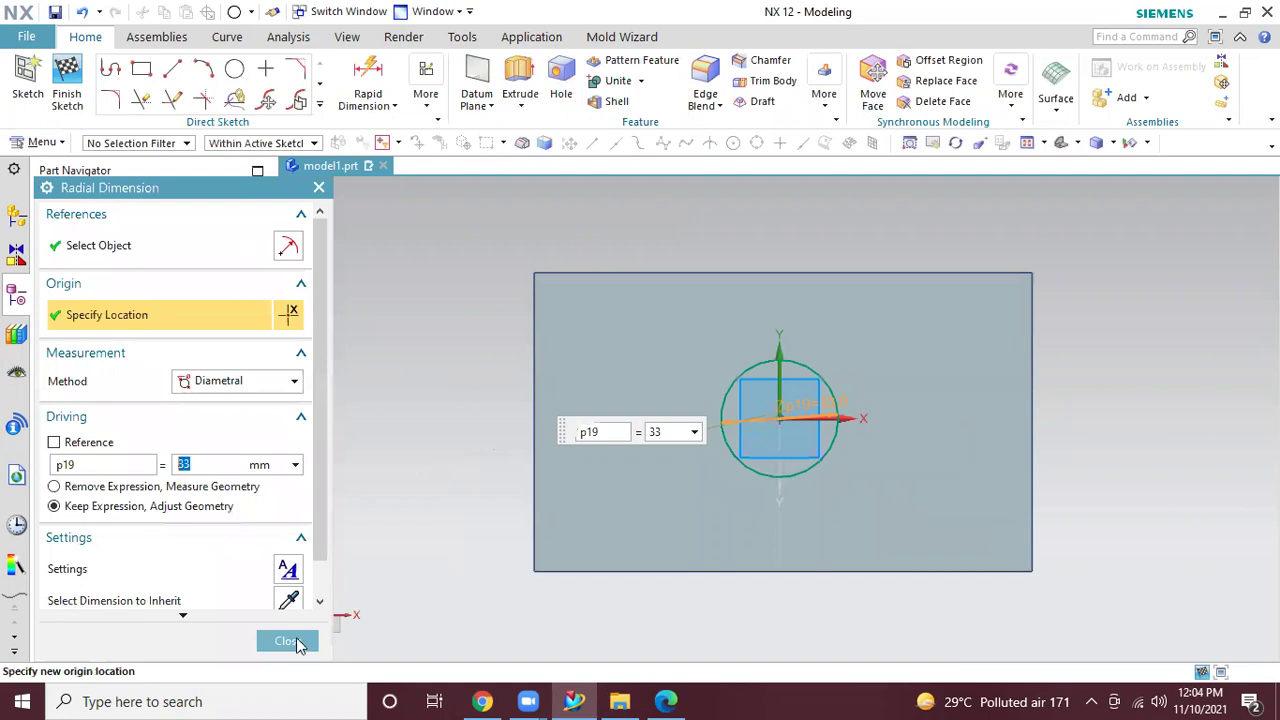
{"action": "key", "text": "Escape"}
{"action": "left_click", "coordinate": [67, 90]}
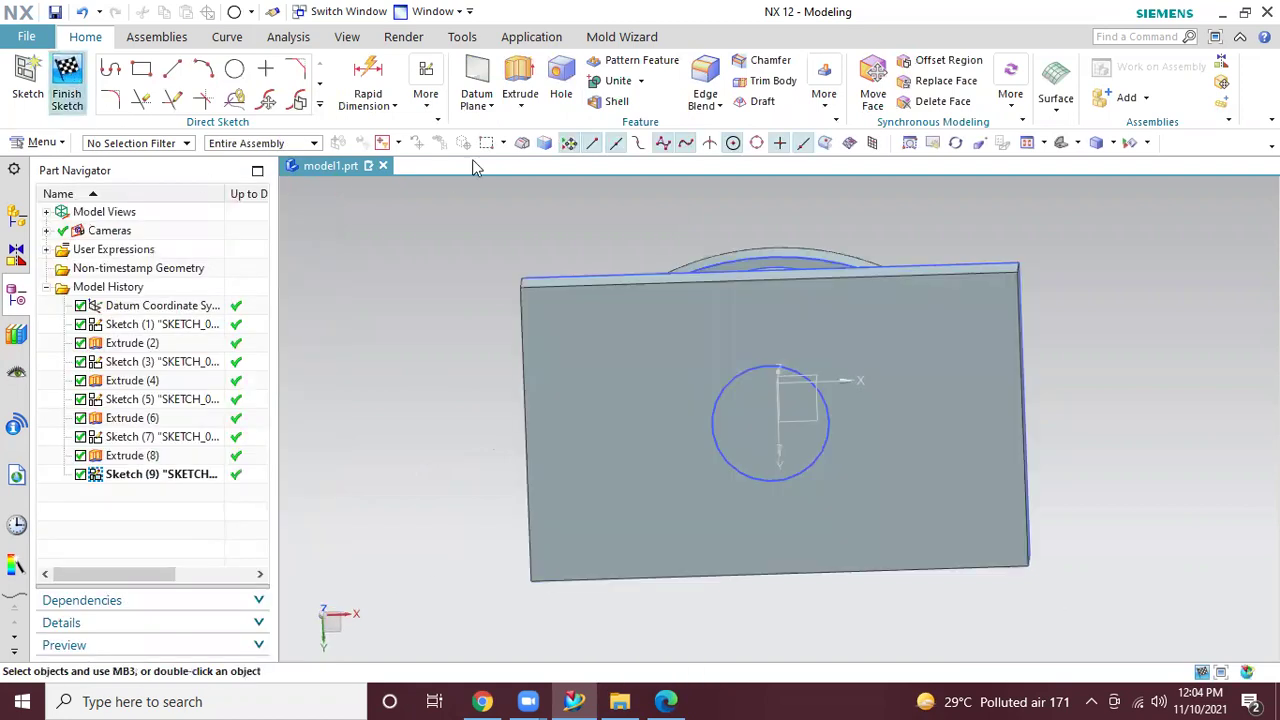
Extrude the 33 mm circle 65 mm upward with Subtract, reversing the direction, to cut the lower bore through the base plate
{"action": "left_click", "coordinate": [240, 80]}
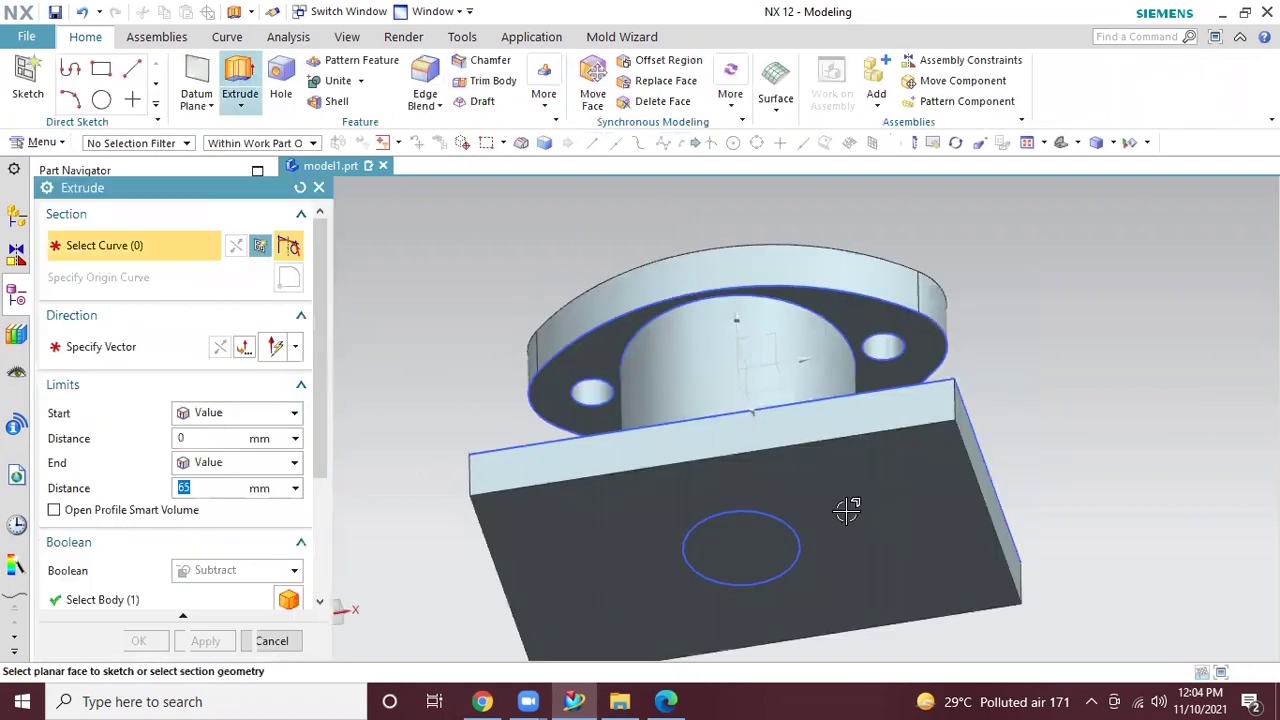
{"action": "left_click", "coordinate": [780, 522]}
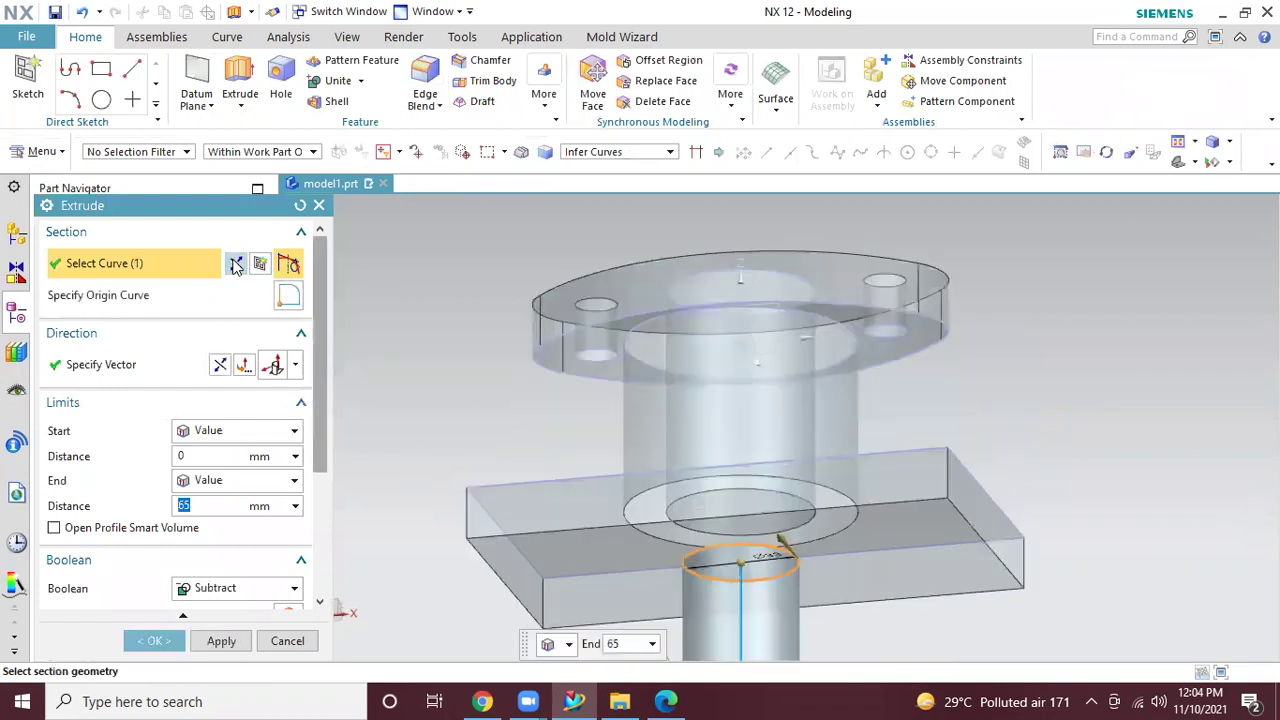
{"action": "left_click", "coordinate": [235, 265]}
{"action": "left_click", "coordinate": [219, 366]}
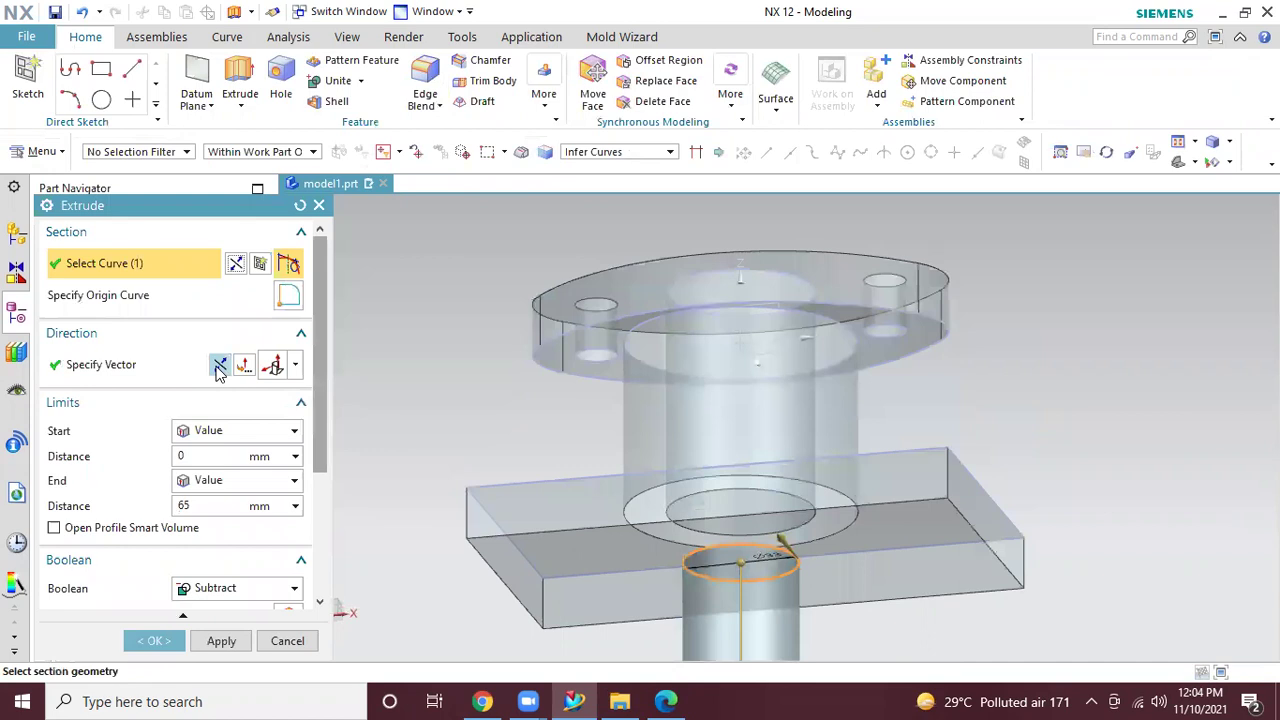
{"action": "left_click", "coordinate": [219, 371]}
{"action": "left_click", "coordinate": [153, 641]}
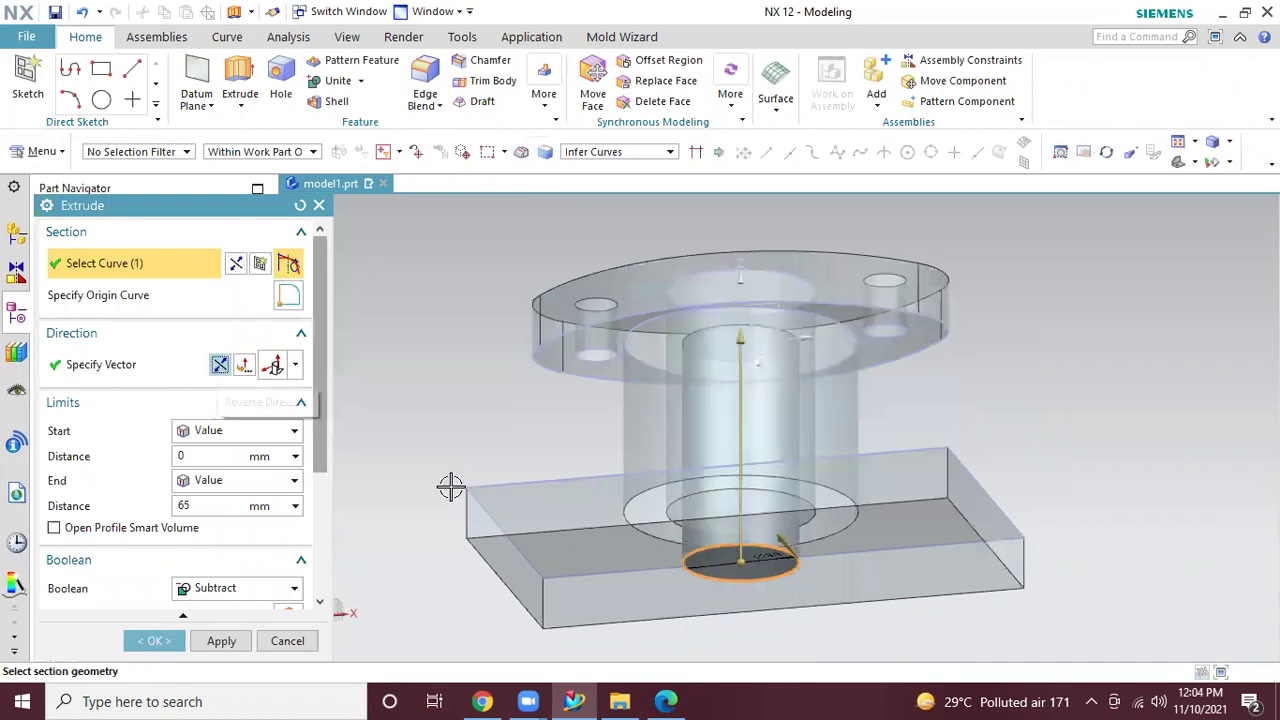
{"action": "middle_click_drag", "start_coordinate": [429, 357], "coordinate": [286, 371]}
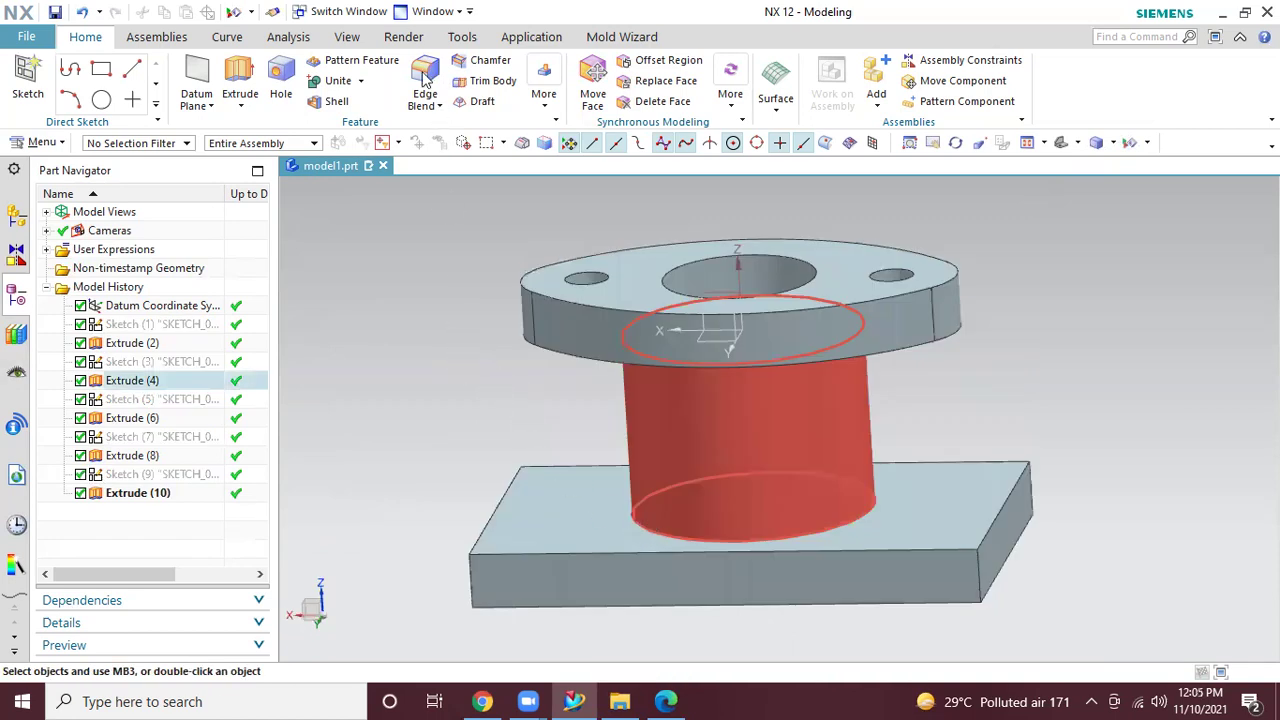
Blend the neck's lower edge at the base plate and its upper edge under the flange with a 3 mm radius
{"action": "left_click", "coordinate": [640, 527]}
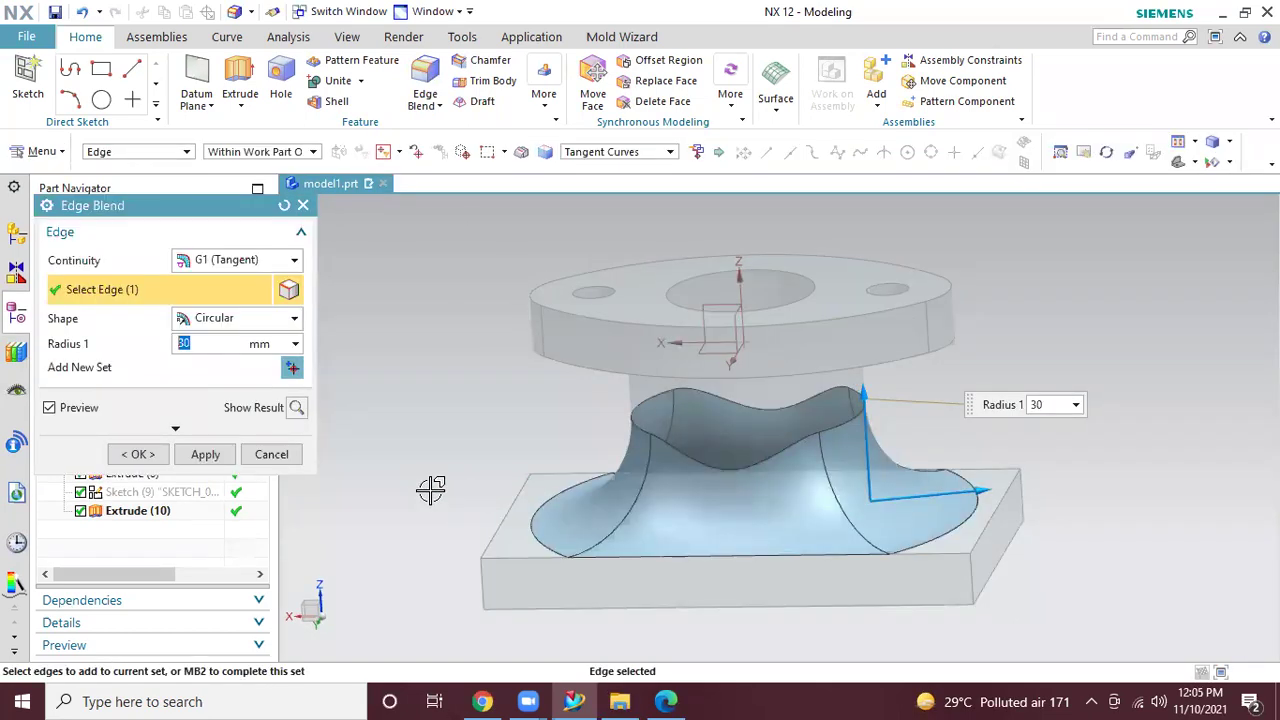
{"action": "type", "text": "3"}
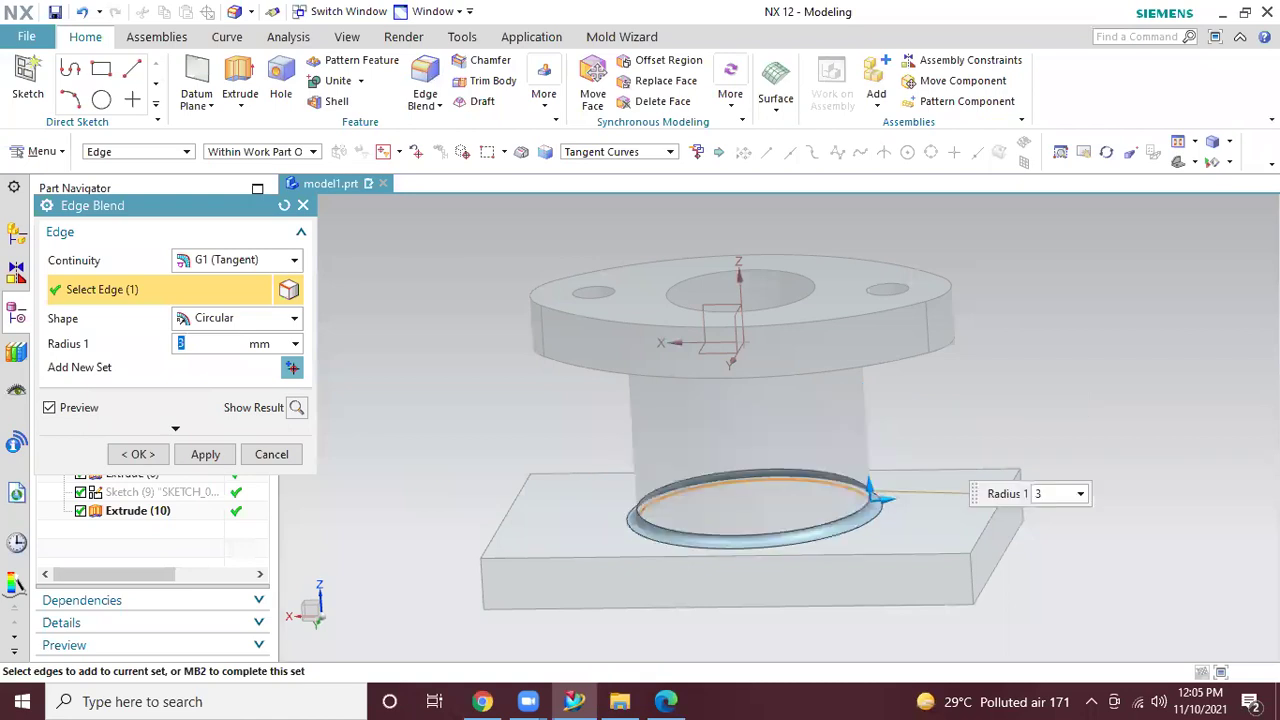
{"action": "middle_click_drag", "start_coordinate": [463, 414], "coordinate": [634, 323]}
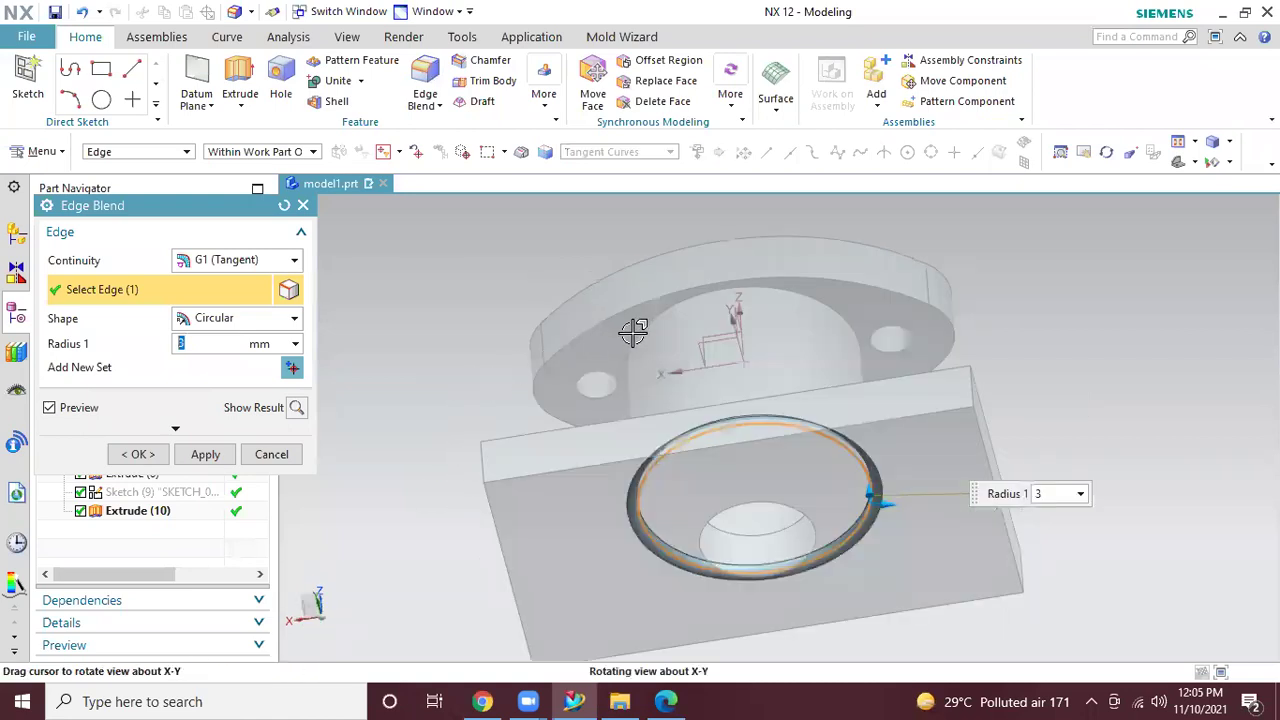
{"action": "left_click", "coordinate": [634, 323]}
{"action": "left_click", "coordinate": [200, 455]}
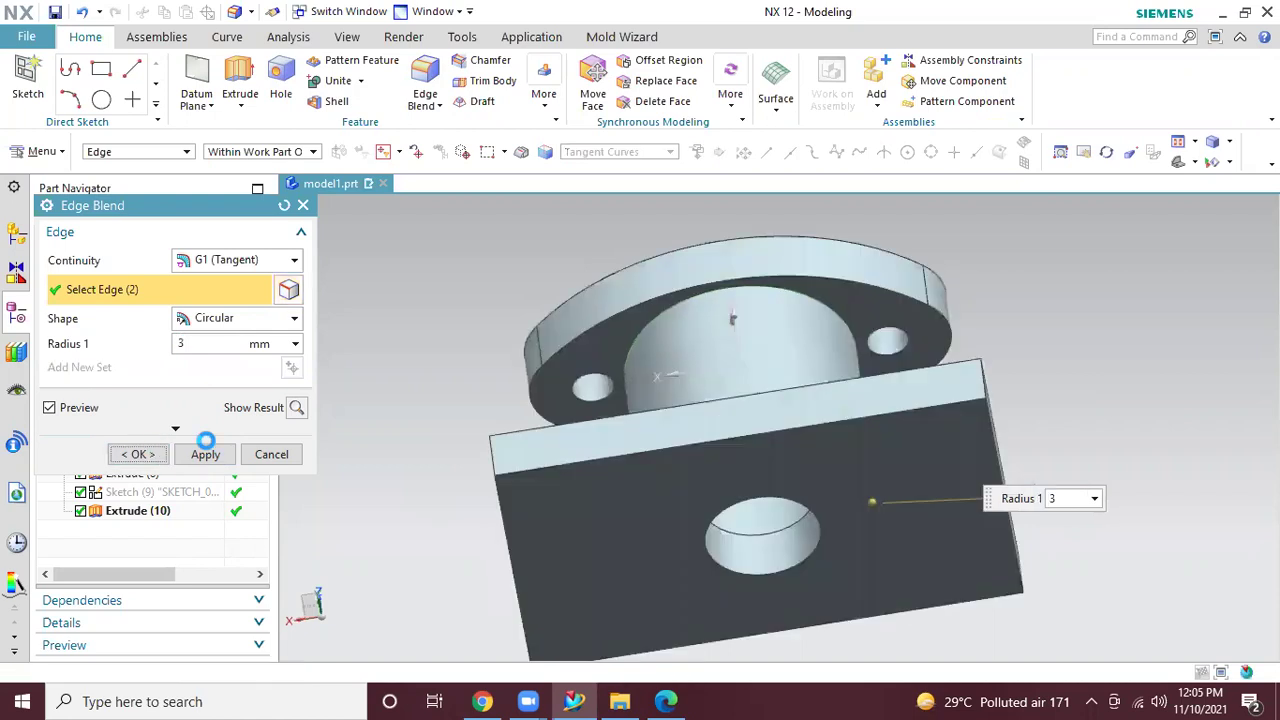
Inspect the edge blends on the neck, especially where the upper one meets the flange's bolt hole
{"action": "middle_click_drag", "start_coordinate": [477, 395], "coordinate": [644, 341]}
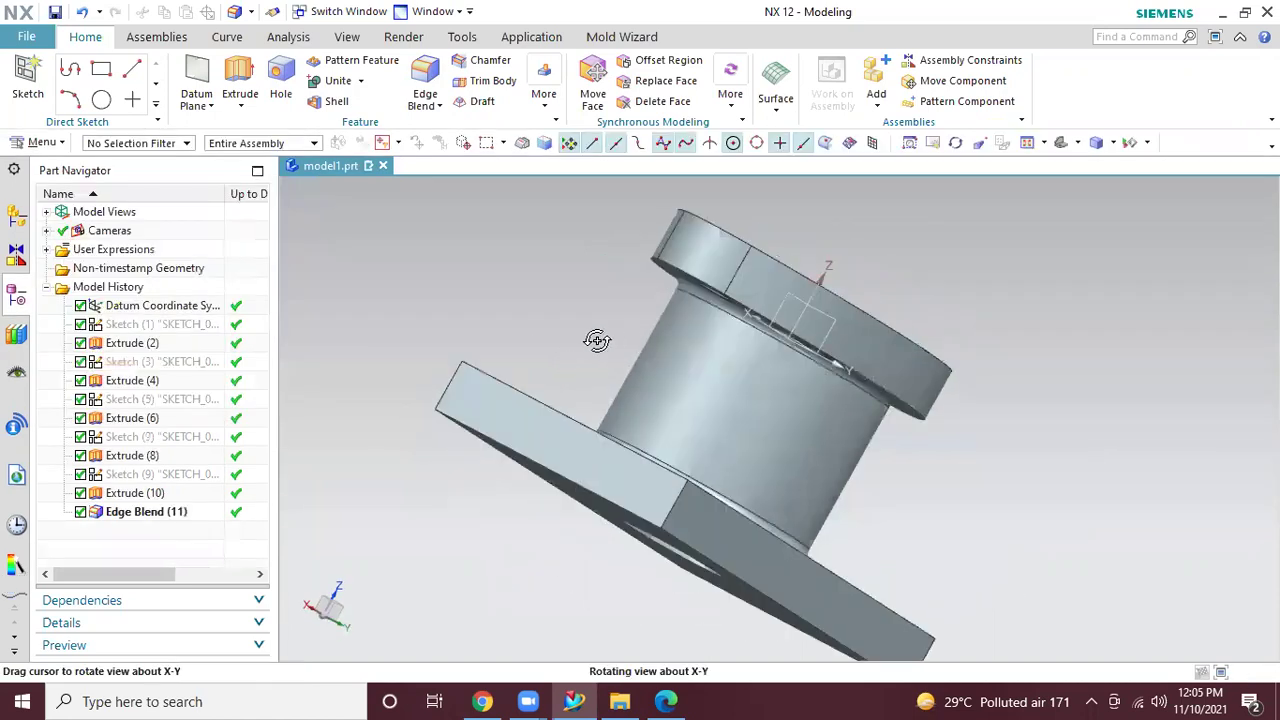
{"action": "middle_click_drag", "start_coordinate": [554, 293], "coordinate": [827, 275]}
{"action": "scroll", "coordinate": [840, 275], "scroll_direction": "down", "scroll_amount": 3}
{"action": "scroll", "coordinate": [849, 275], "scroll_direction": "up", "scroll_amount": 10}
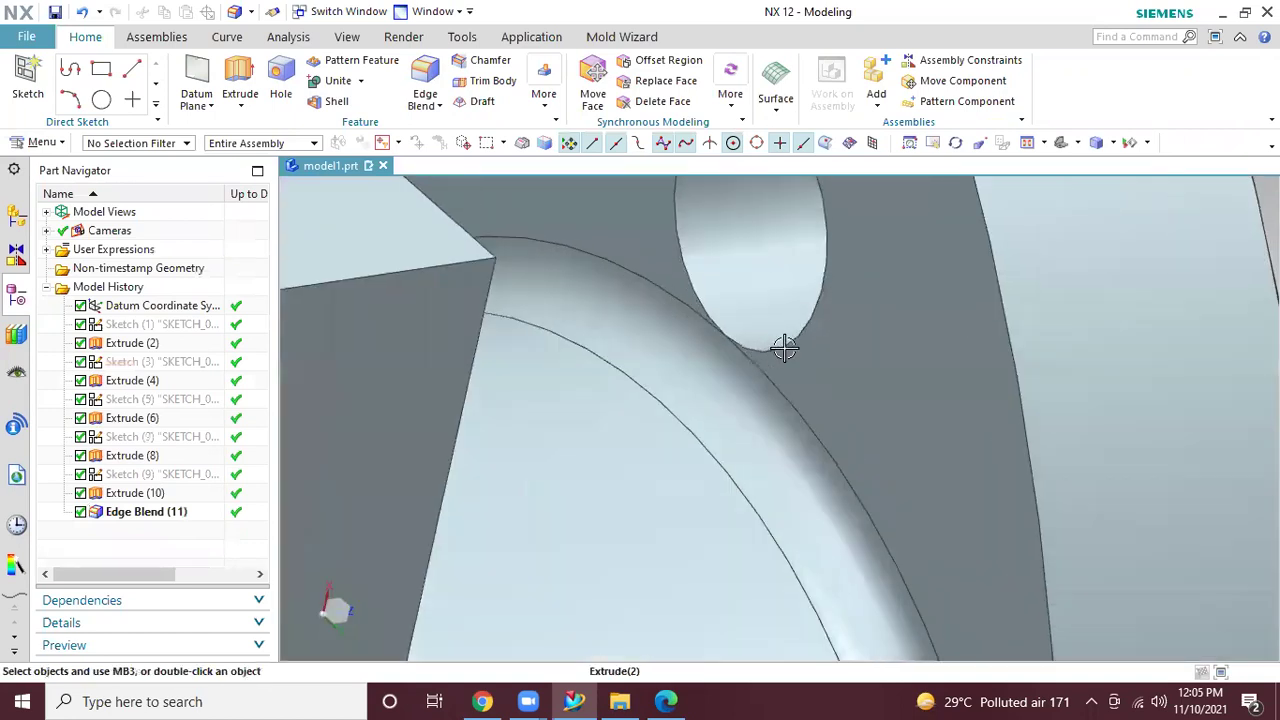
{"action": "scroll", "coordinate": [783, 349], "scroll_direction": "up", "scroll_amount": 2}
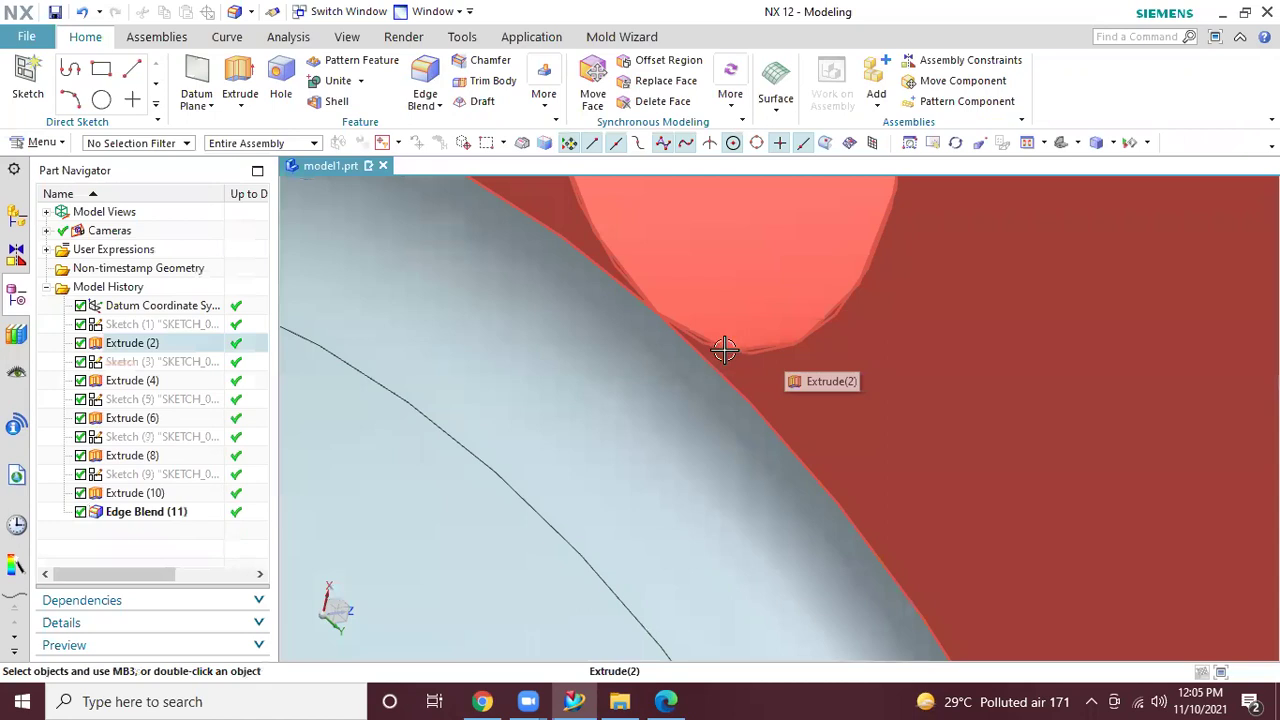
{"action": "key", "text": "ctrl+f"}
{"action": "middle_click_drag", "start_coordinate": [888, 469], "coordinate": [934, 354]}
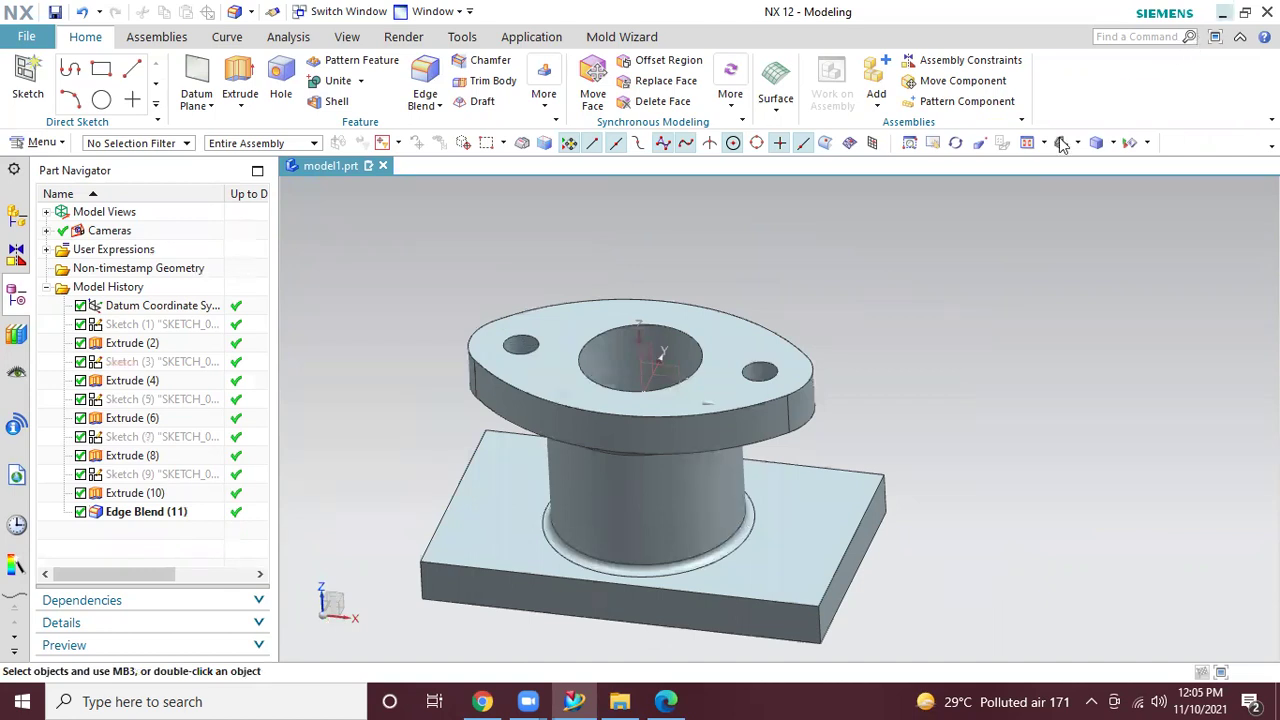
Save the finished part as model1 in New folder (5)
{"action": "key", "text": "super+d"}
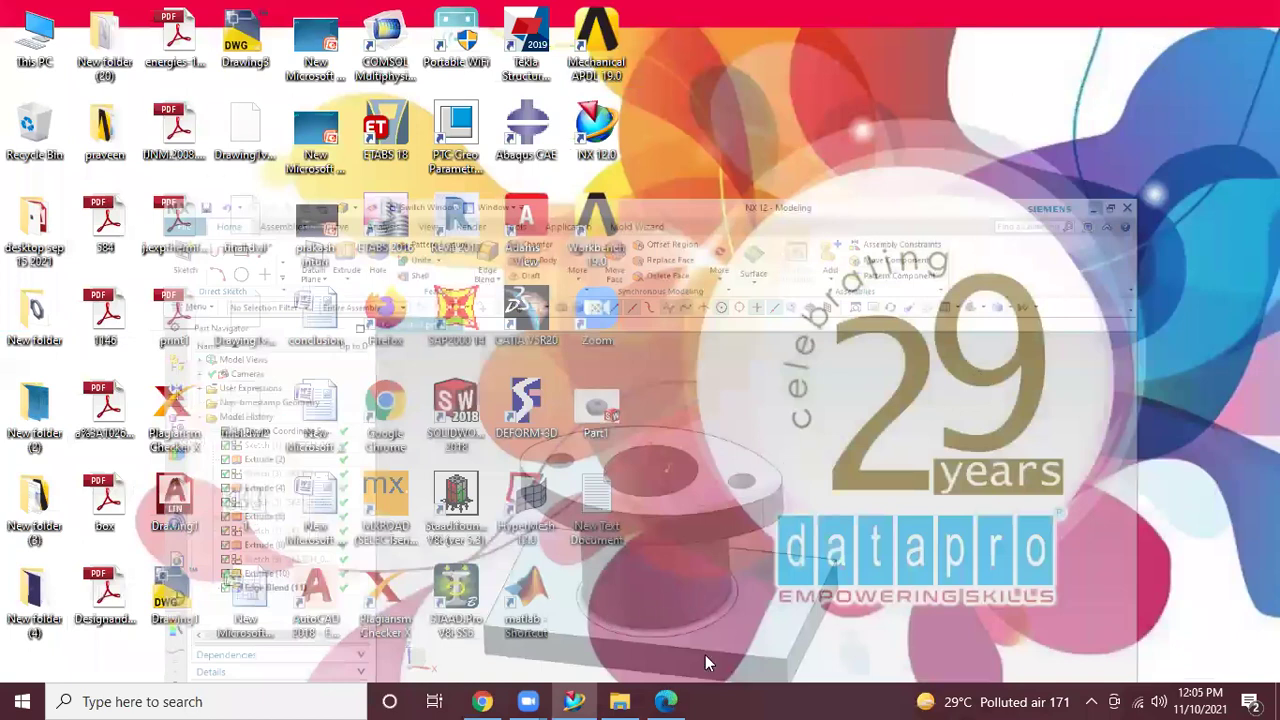
{"action": "left_click", "coordinate": [575, 700]}
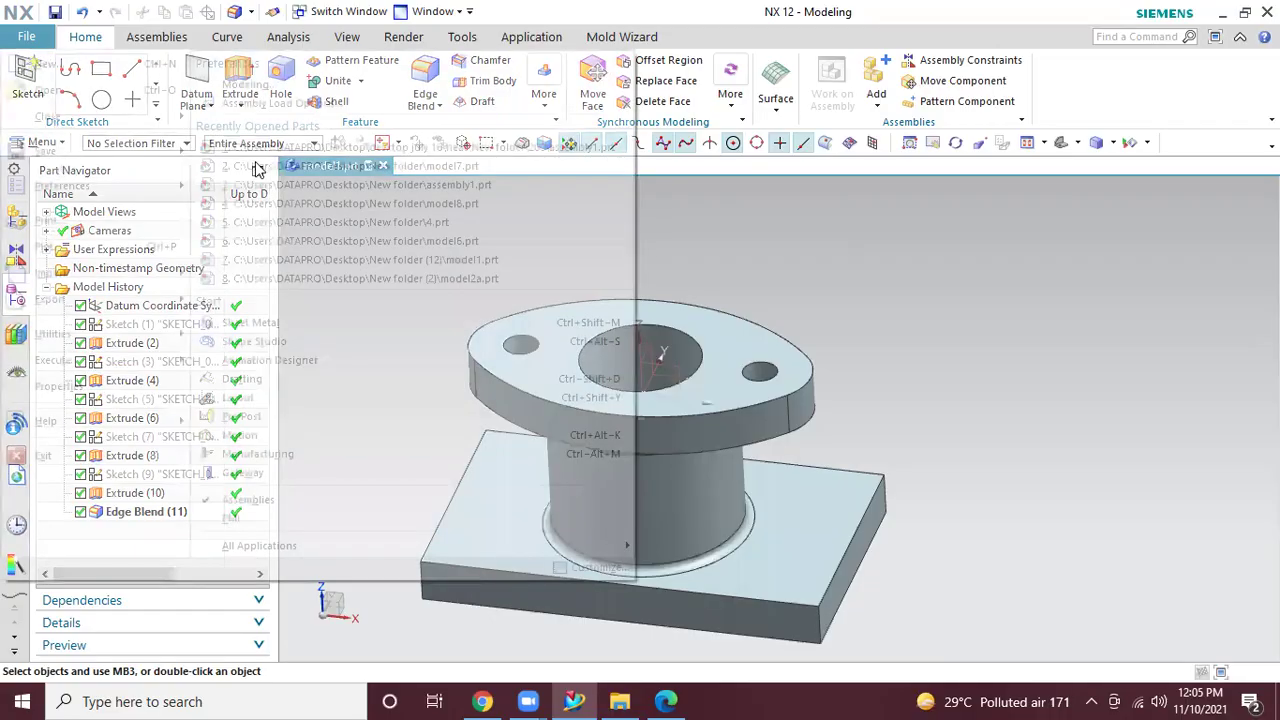
{"action": "key", "text": "ctrl+shift+a"}
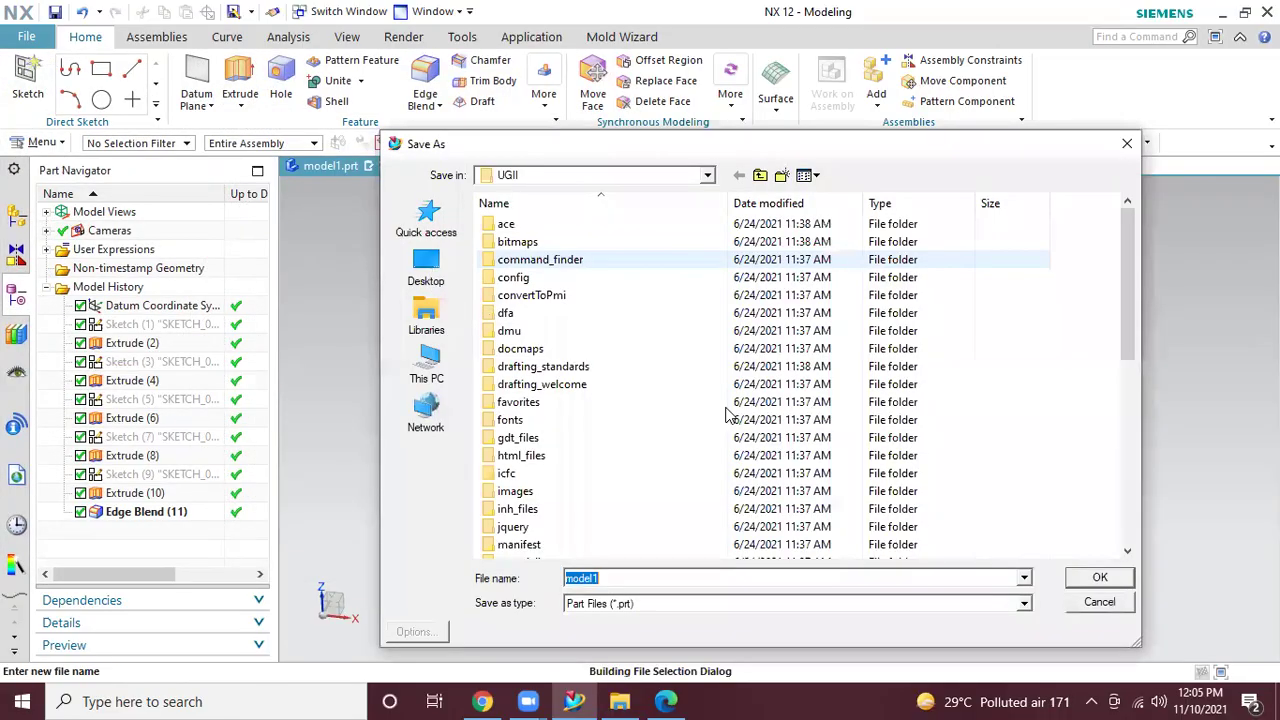
{"action": "double_click", "coordinate": [761, 371]}
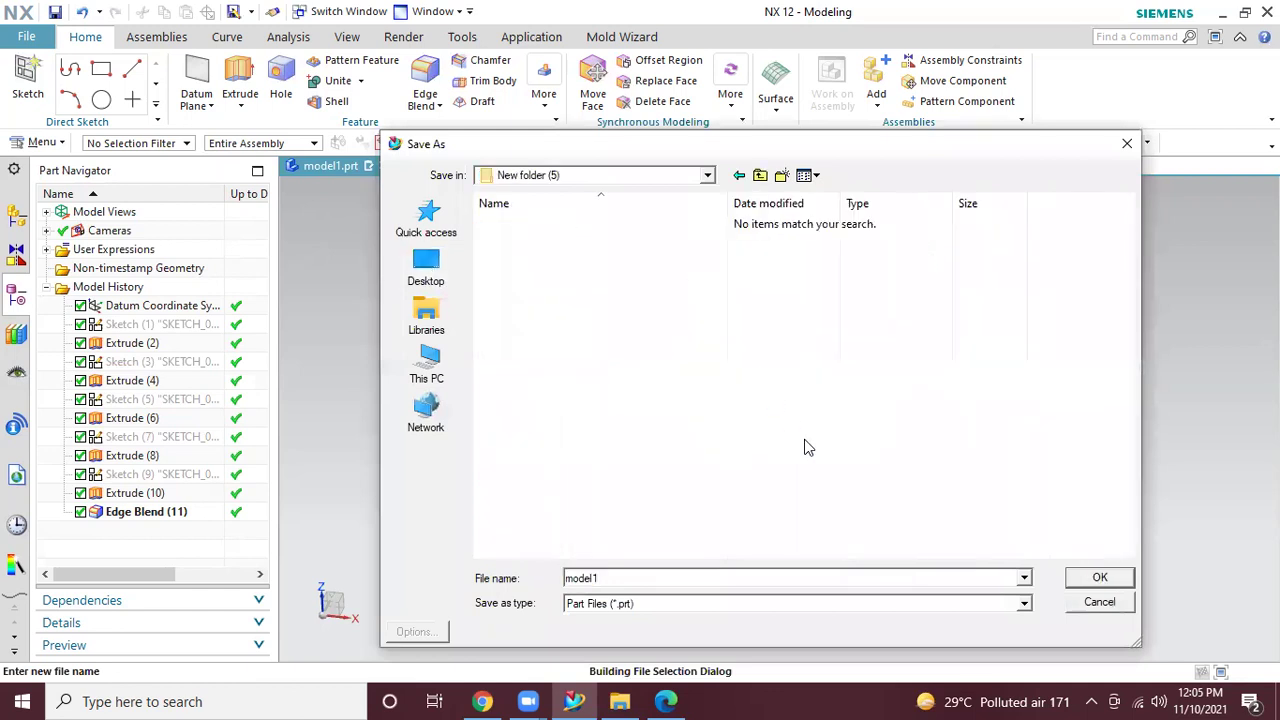
{"action": "left_click", "coordinate": [1092, 586]}
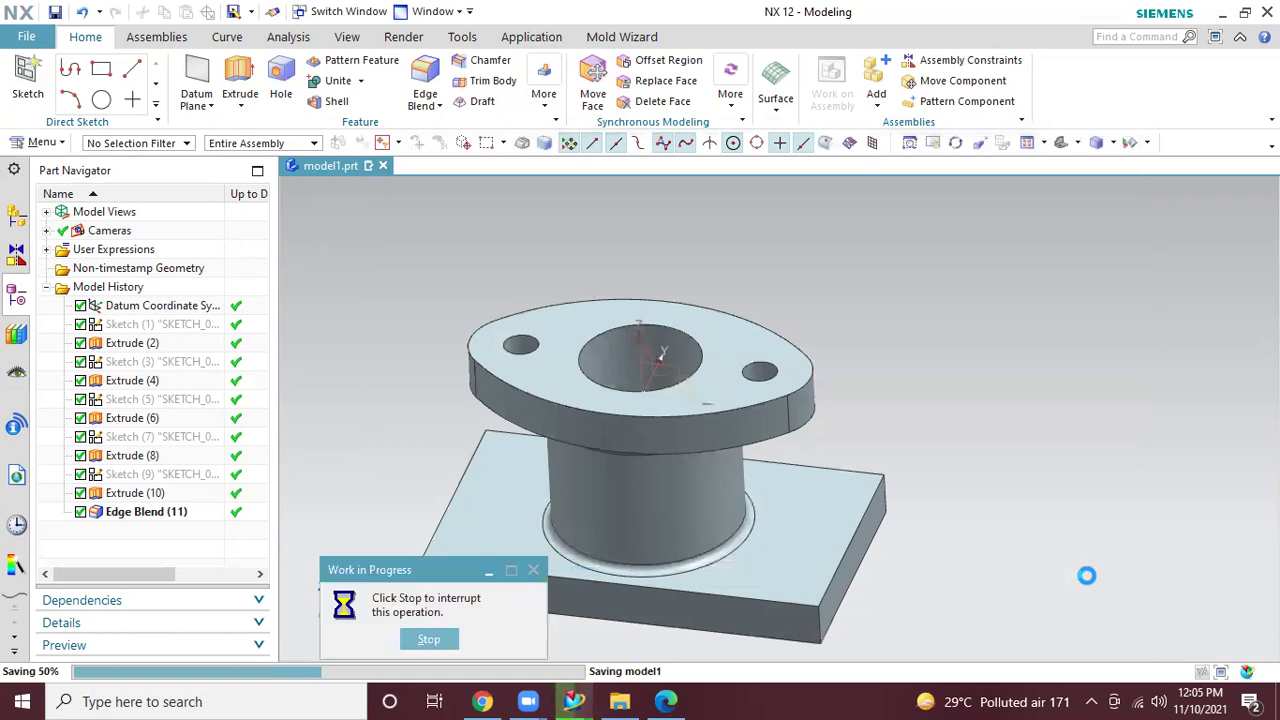
Check part 2 in the PDF drawing and save a copy of the current part as model2 in the same folder
{"action": "left_click", "coordinate": [665, 701]}
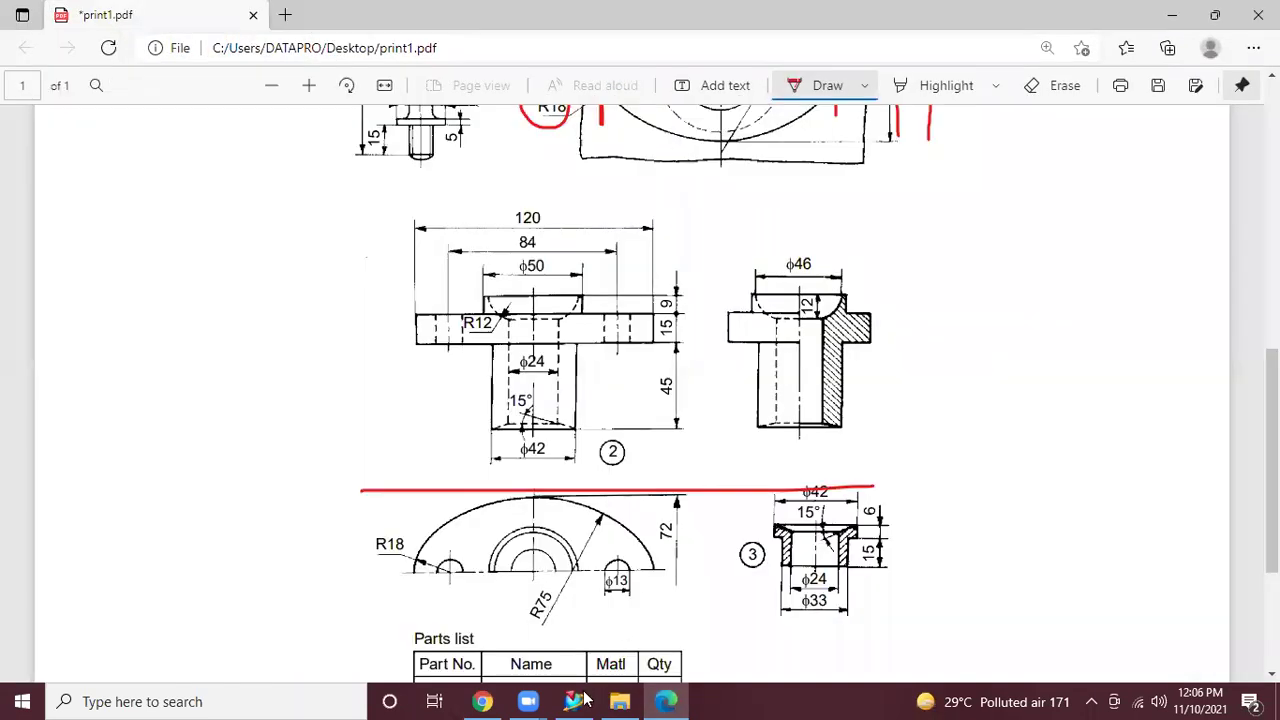
{"action": "left_click", "coordinate": [585, 700]}
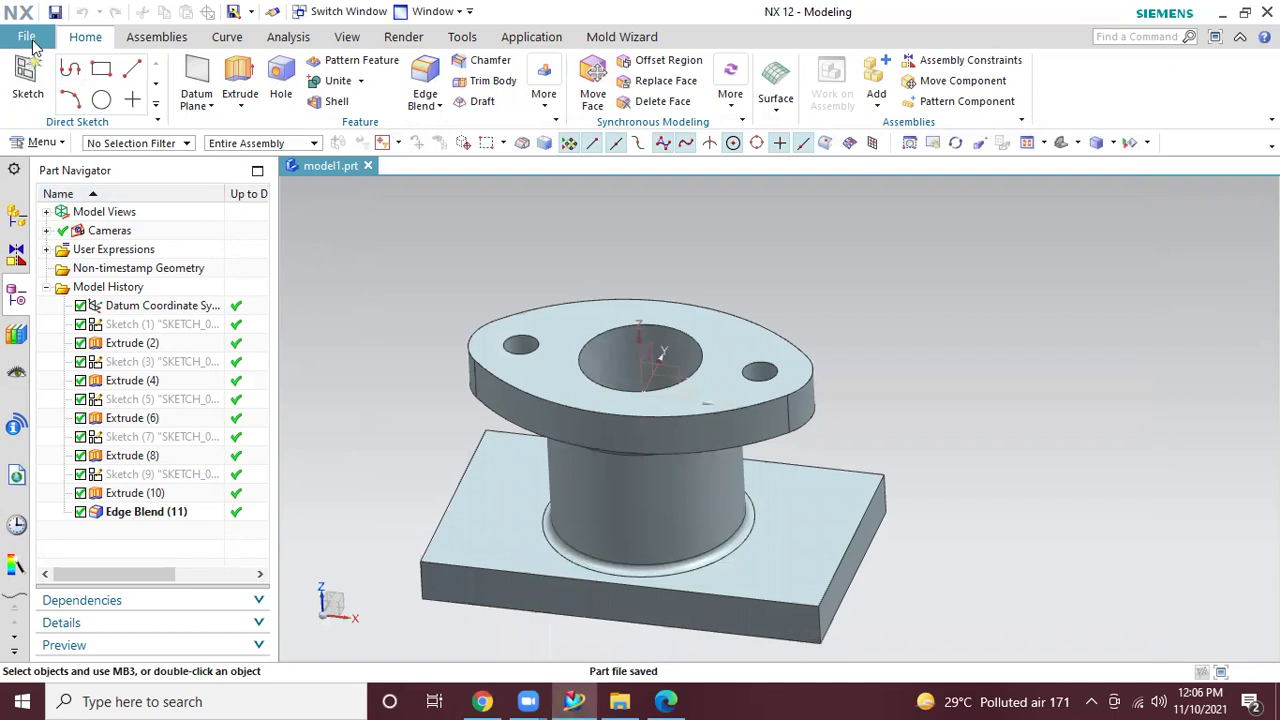
{"action": "left_click", "coordinate": [27, 37]}
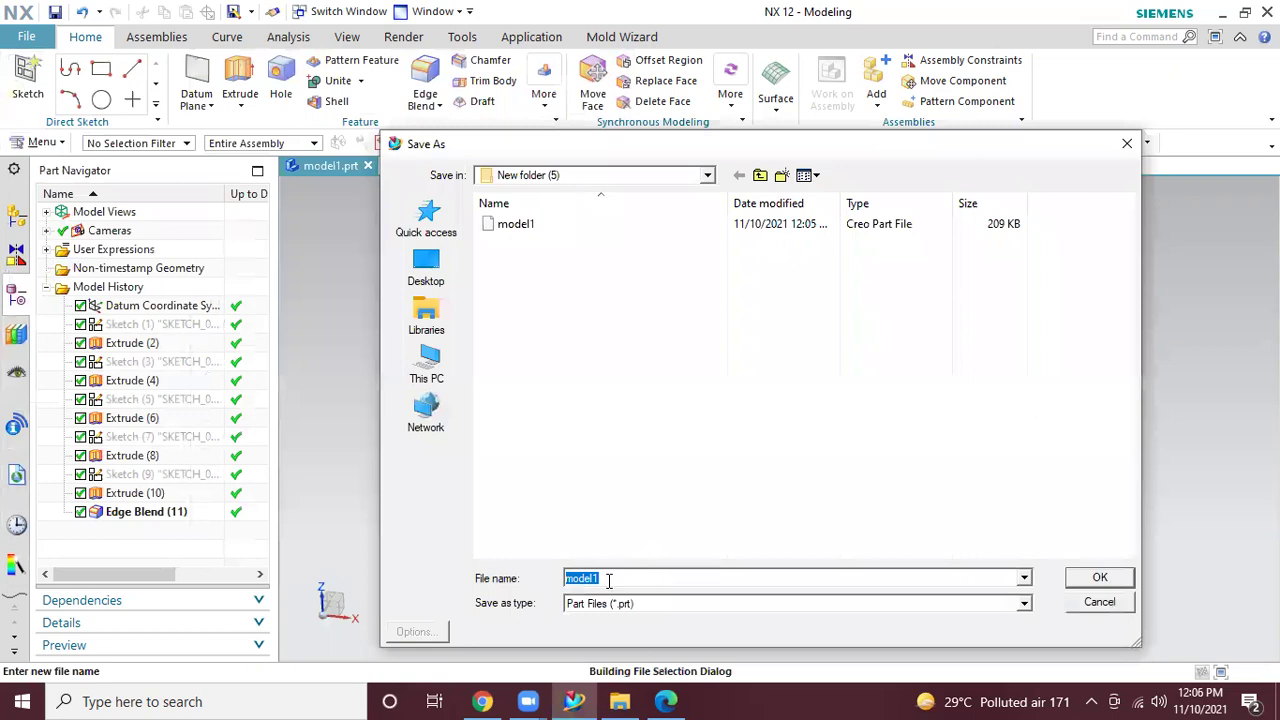
{"action": "type", "text": "model"}
{"action": "key", "text": "Return"}
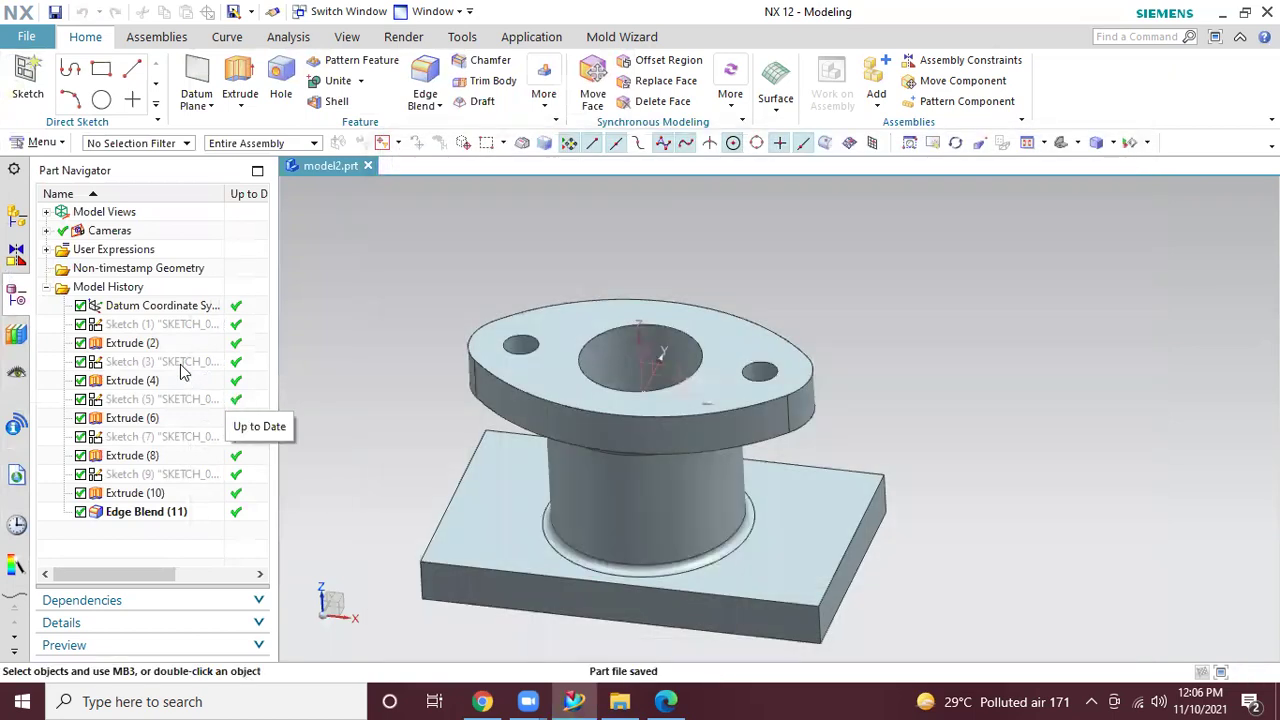
Delete every feature from Sketch (3) through Edge Blend (11), keeping only the oval flange extrude and its sketch
{"action": "left_click", "coordinate": [145, 512]}
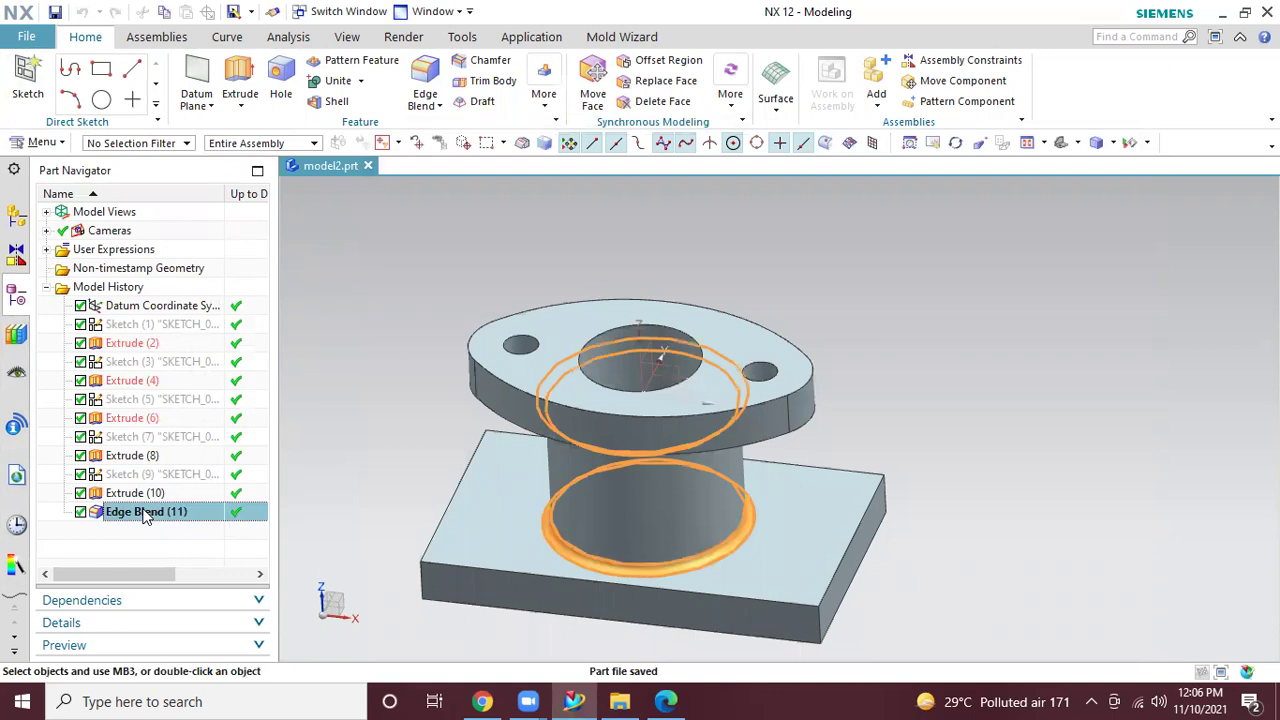
{"action": "left_click", "coordinate": [142, 496], "text": "ctrl"}
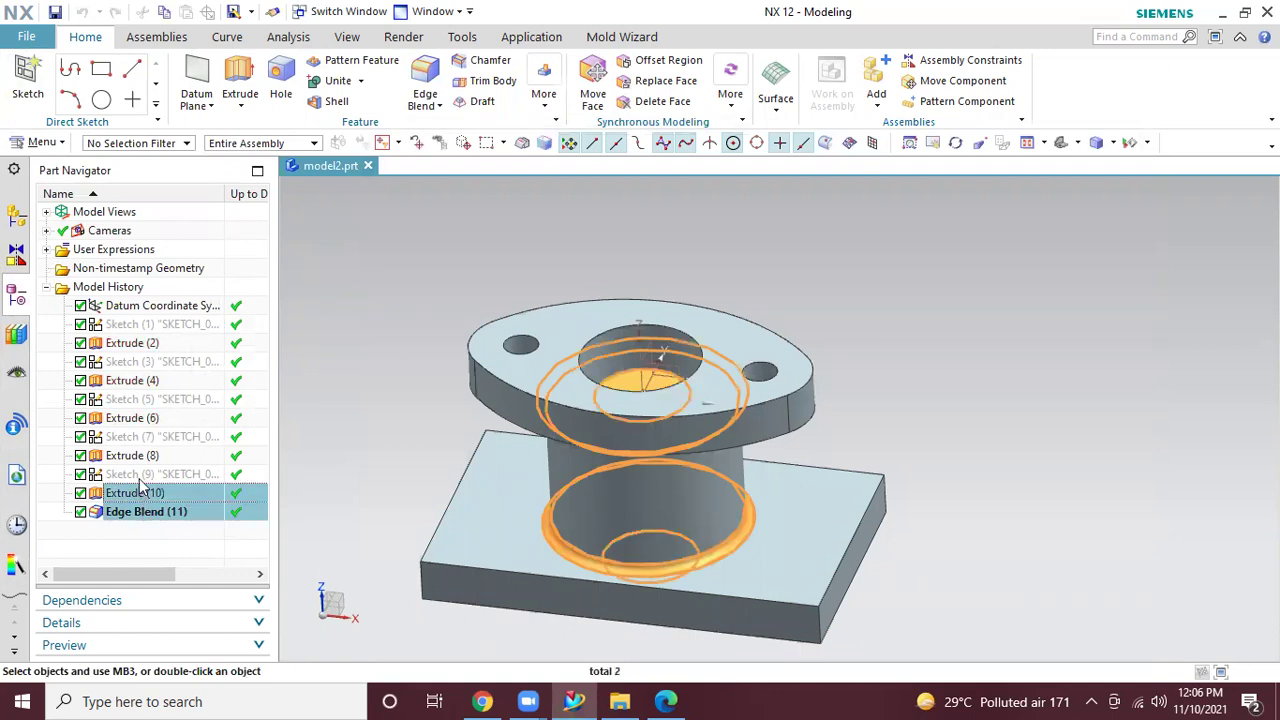
{"action": "left_click", "coordinate": [140, 474], "text": "ctrl"}
{"action": "left_click", "coordinate": [135, 457], "text": "ctrl"}
{"action": "left_click", "coordinate": [135, 437], "text": "ctrl"}
{"action": "left_click", "coordinate": [133, 420], "text": "ctrl"}
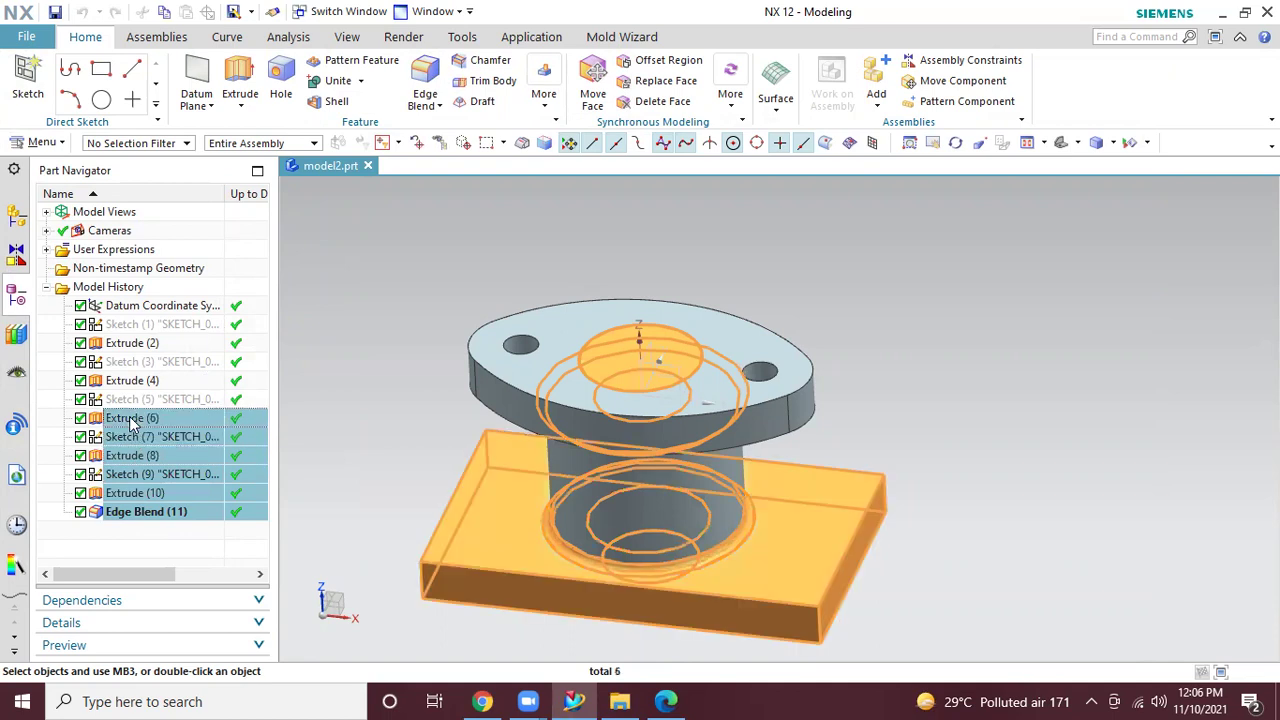
{"action": "left_click", "coordinate": [133, 400], "text": "ctrl"}
{"action": "left_click", "coordinate": [131, 381], "text": "ctrl"}
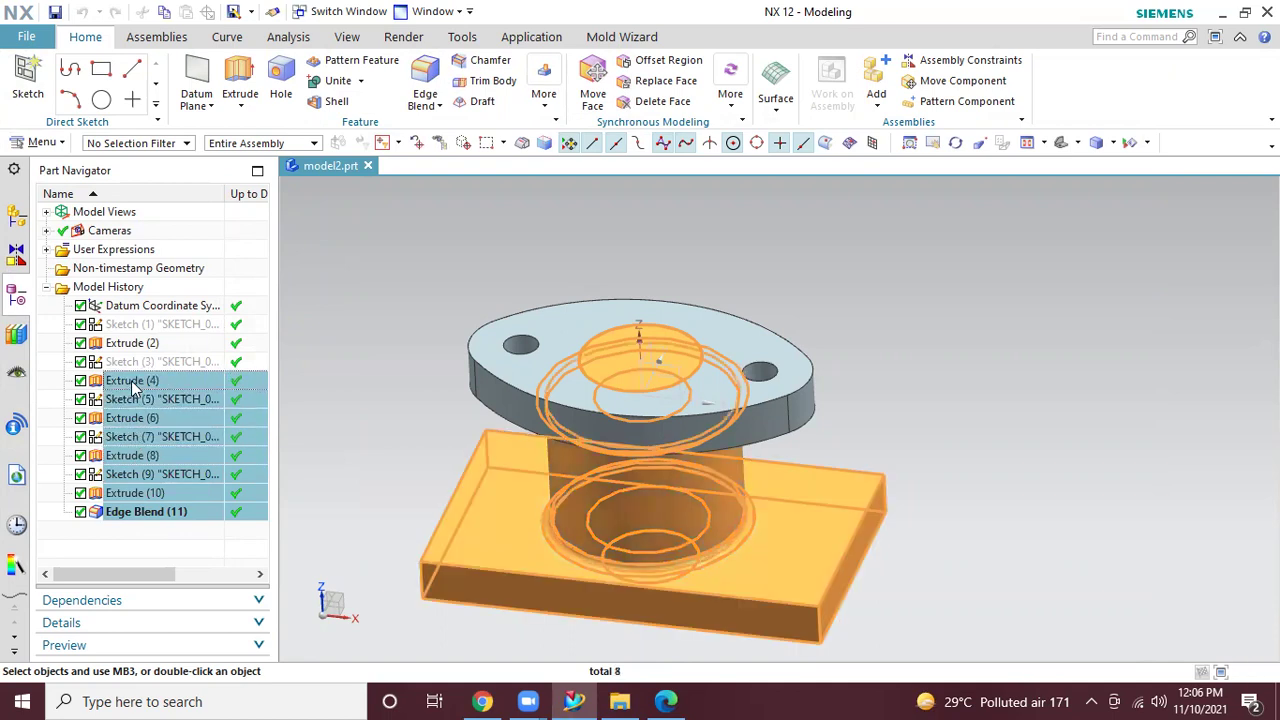
{"action": "left_click", "coordinate": [139, 364], "text": "ctrl"}
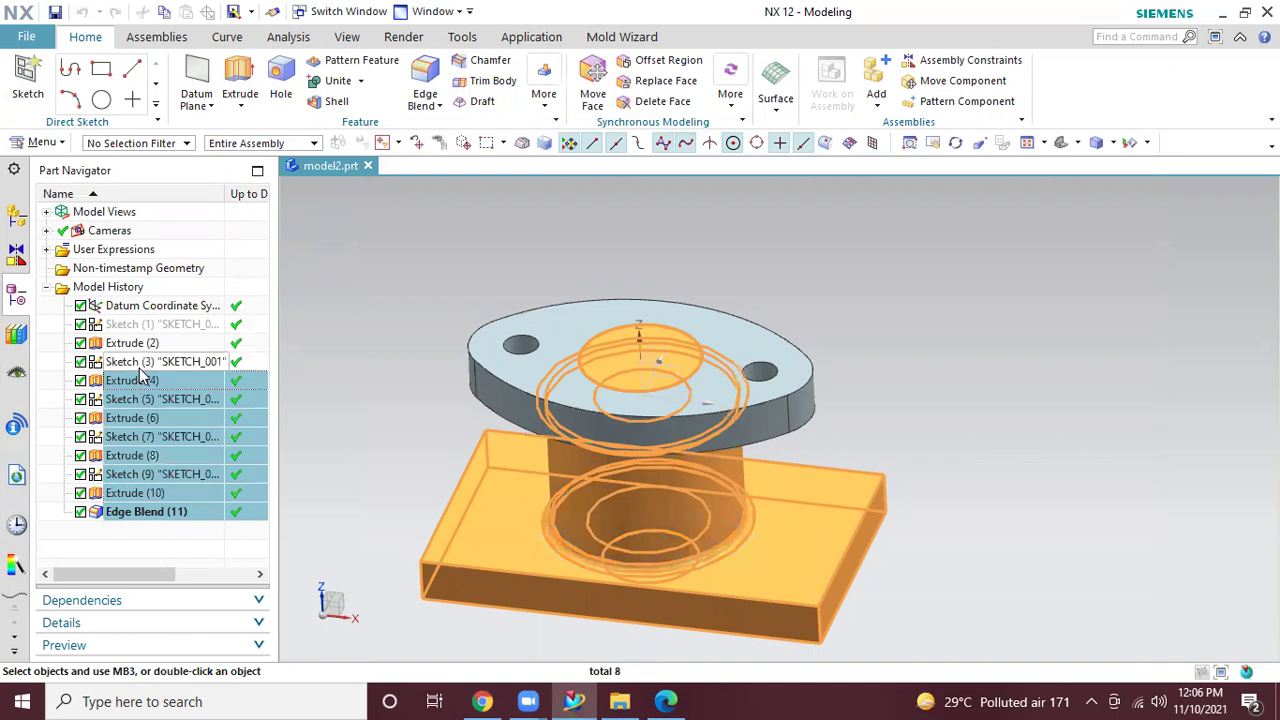
{"action": "right_click", "coordinate": [141, 372]}
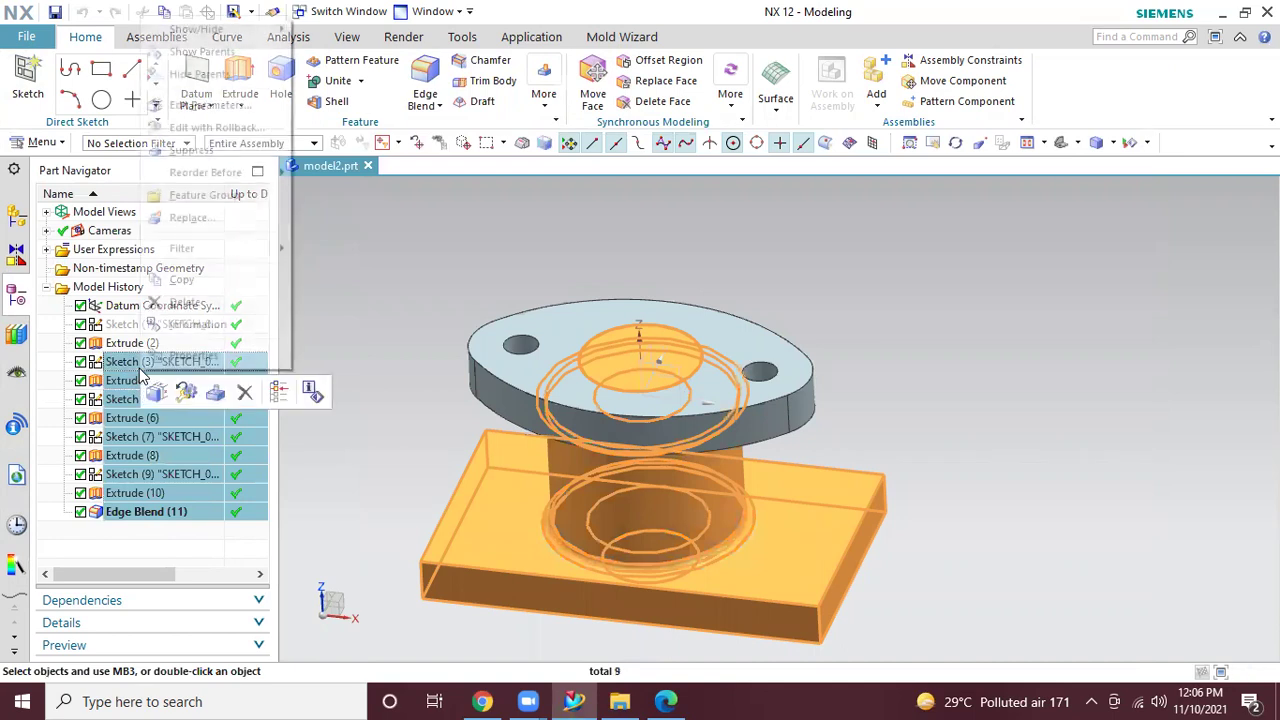
{"action": "left_click", "coordinate": [206, 302]}
{"action": "middle_click_drag", "start_coordinate": [588, 481], "coordinate": [760, 491], "text": "ctrl"}
{"action": "scroll", "coordinate": [837, 367], "scroll_direction": "up", "scroll_amount": 2}
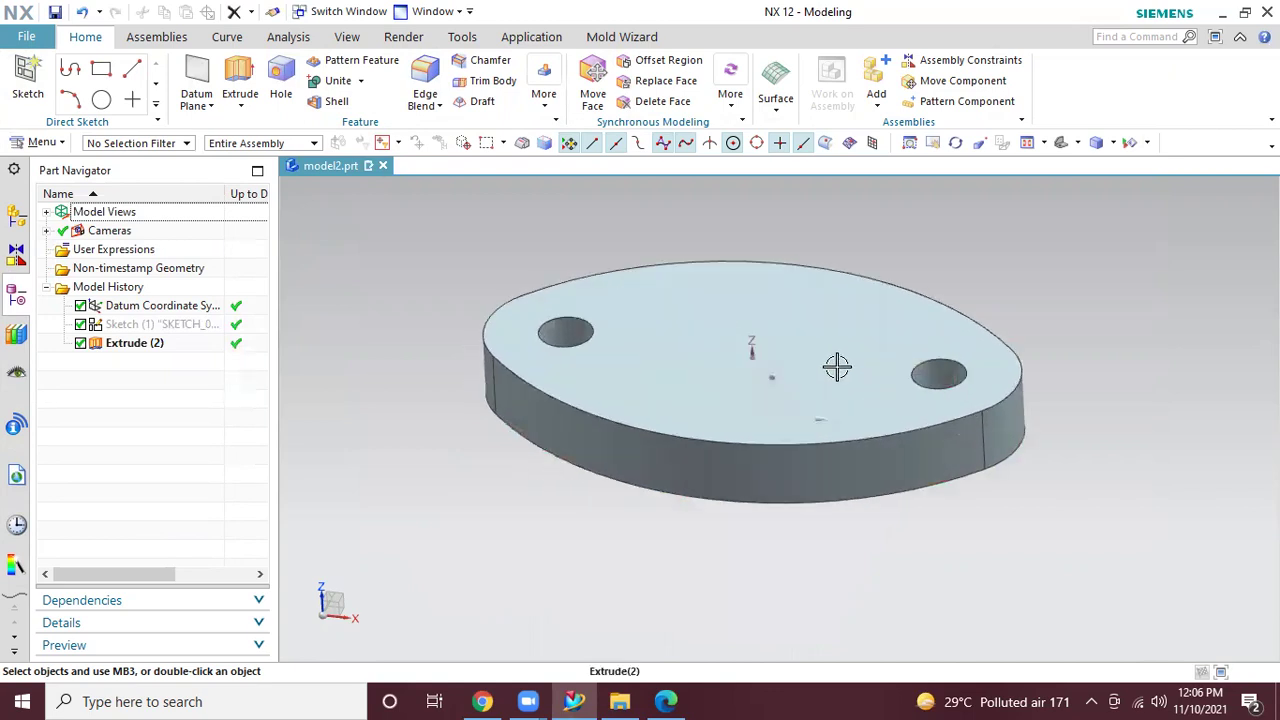
Check part 2's flange thickness in the PDF drawing and create a sketch on the XZ plane of the datum coordinate system
{"action": "left_click", "coordinate": [665, 701]}
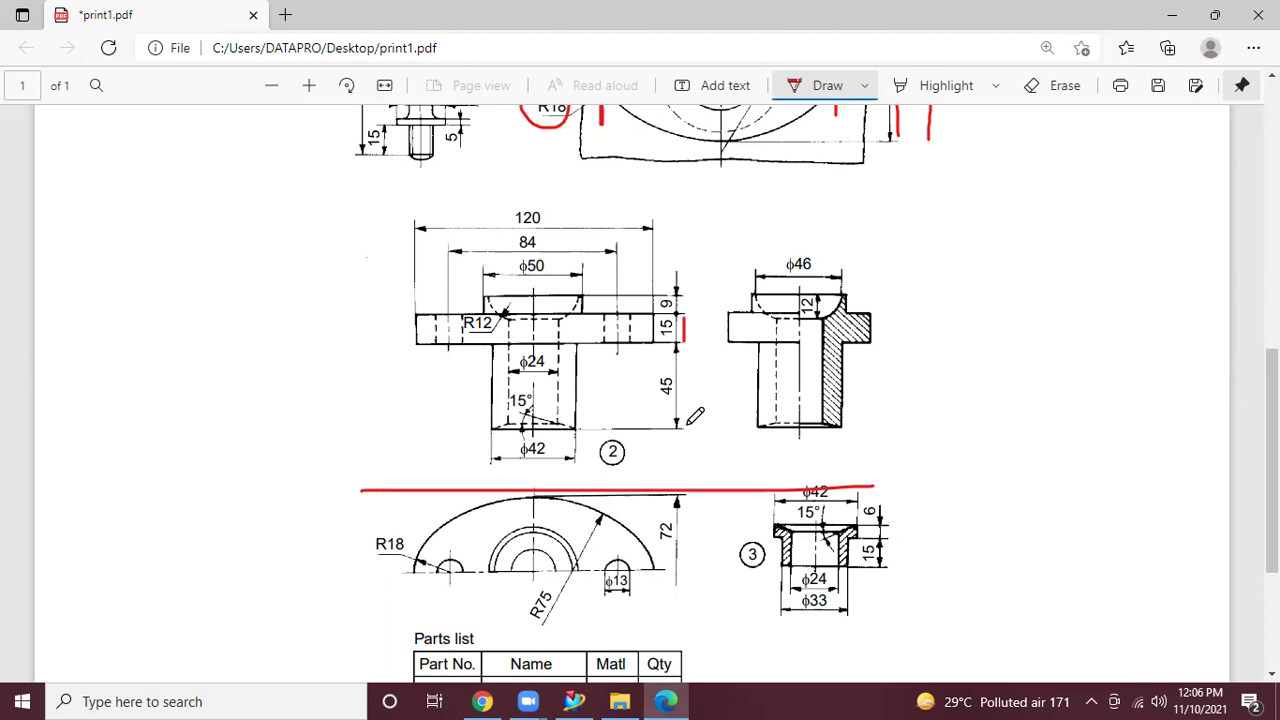
{"action": "left_click", "coordinate": [574, 701]}
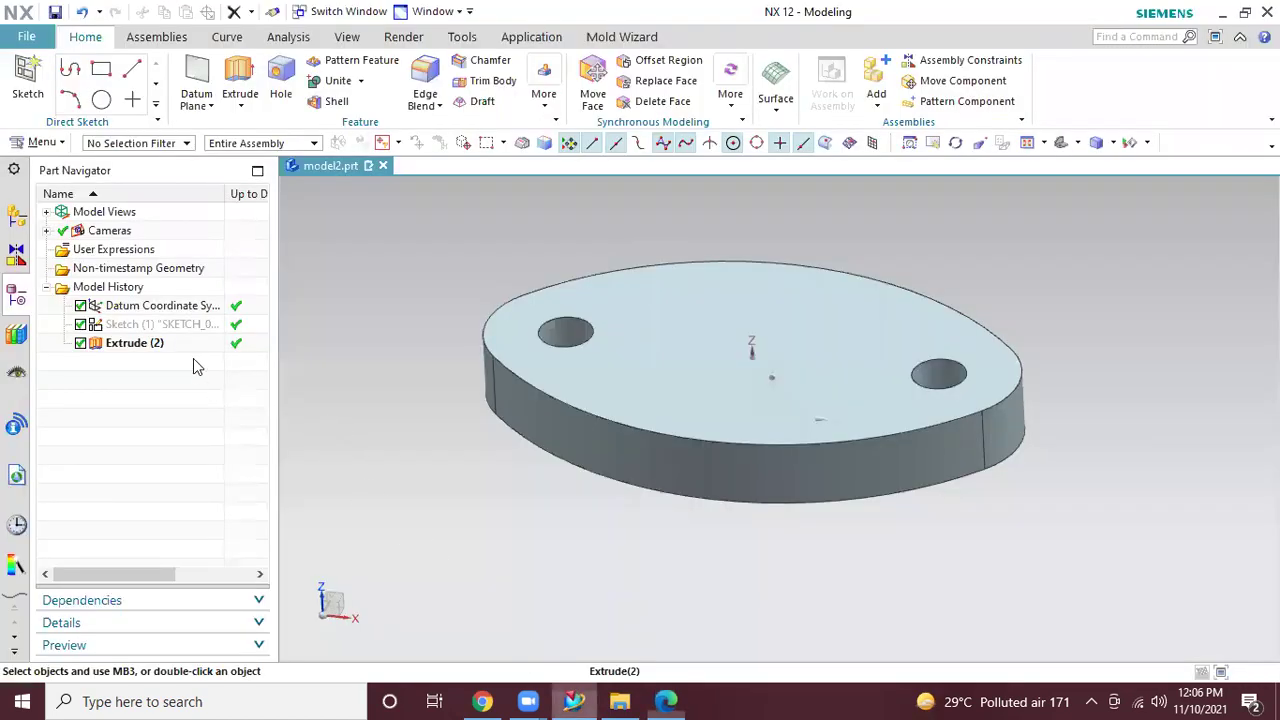
{"action": "left_click", "coordinate": [28, 80]}
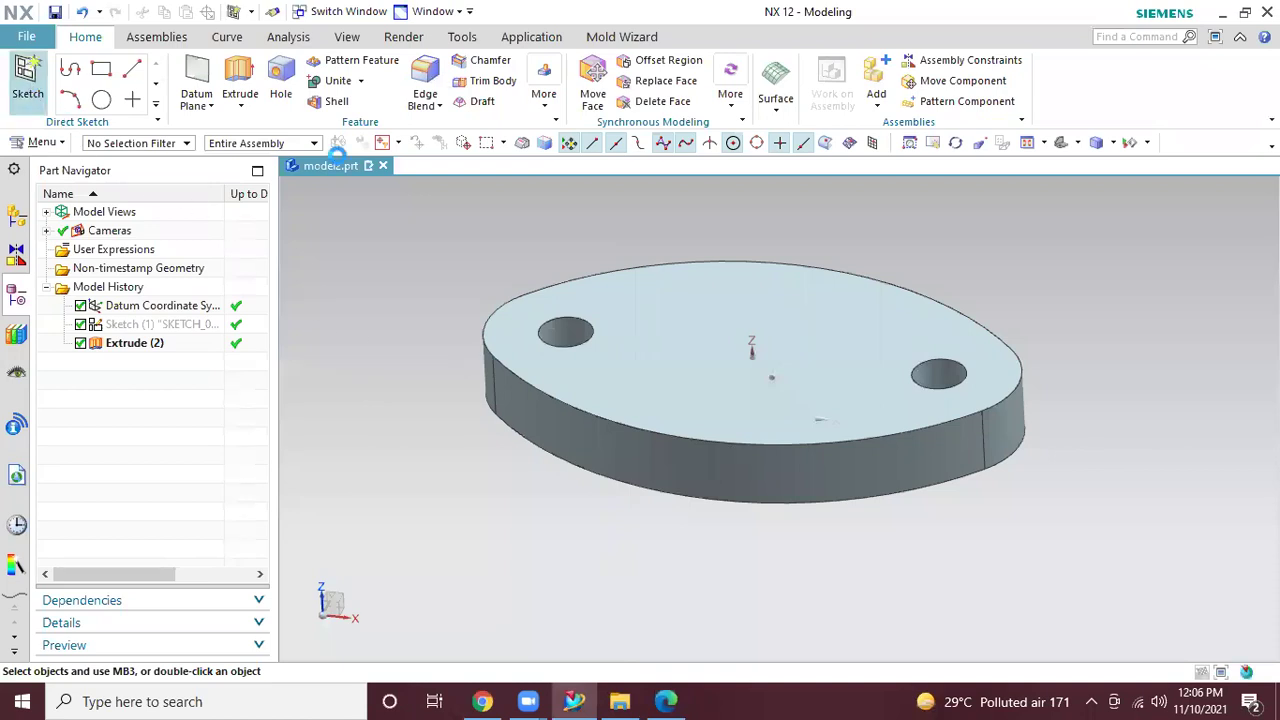
{"action": "mouse_move", "coordinate": [934, 271]}
{"action": "middle_mouse_down"}
{"action": "mouse_move", "coordinate": [923, 277]}
{"action": "mouse_move", "coordinate": [947, 258]}
{"action": "mouse_move", "coordinate": [793, 393]}
{"action": "middle_mouse_up"}
{"action": "left_click", "coordinate": [793, 393]}
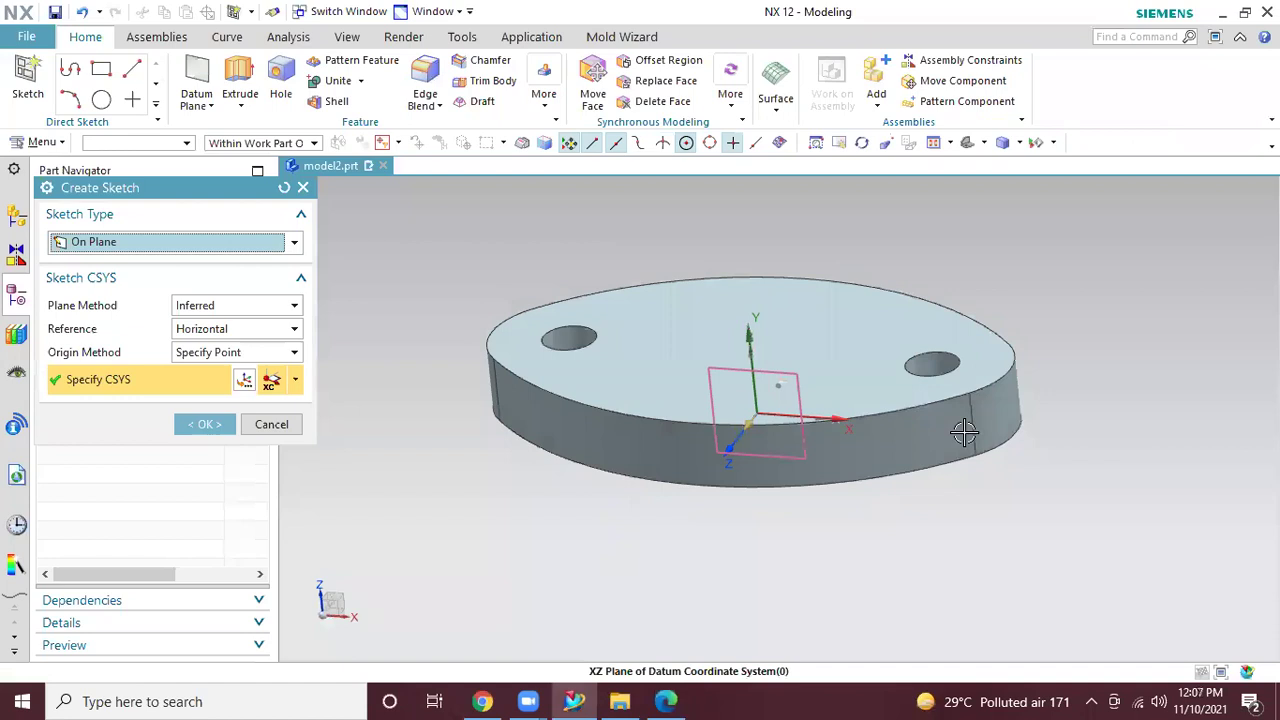
{"action": "left_click", "coordinate": [203, 424]}
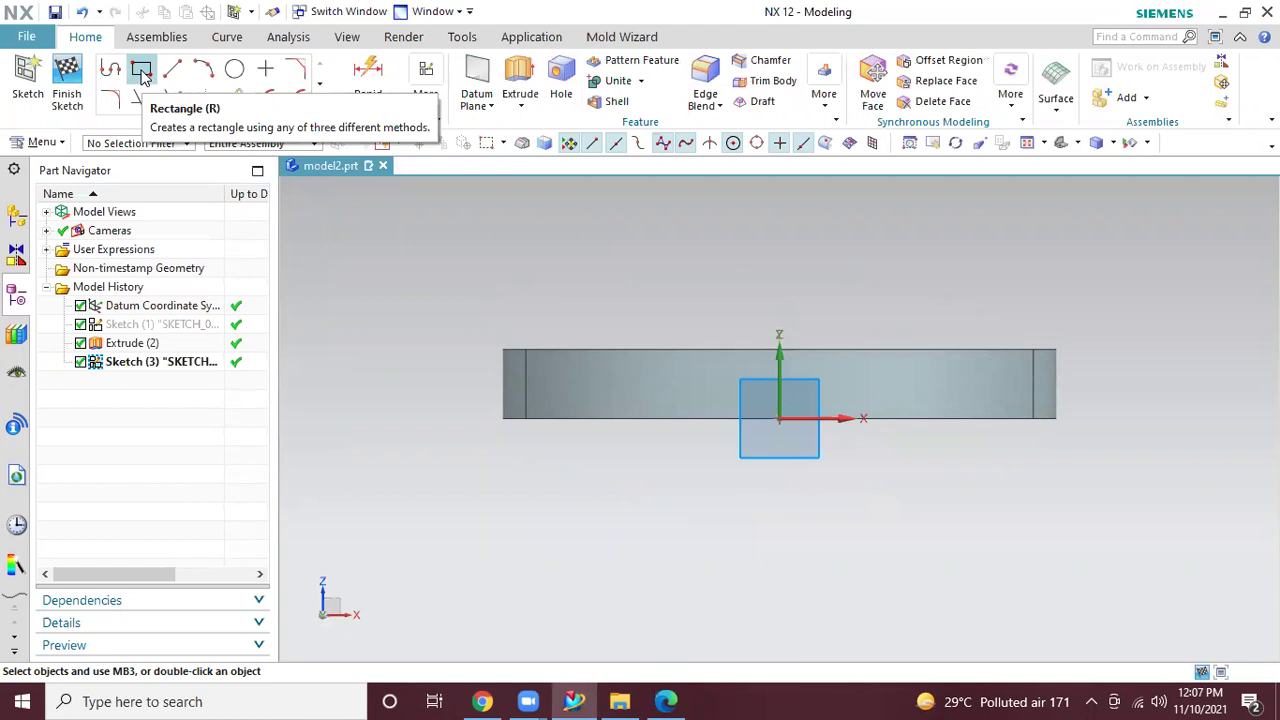
Sketch a vertical line about 38 mm long straight down from the sketch origin
{"action": "left_click", "coordinate": [172, 68]}
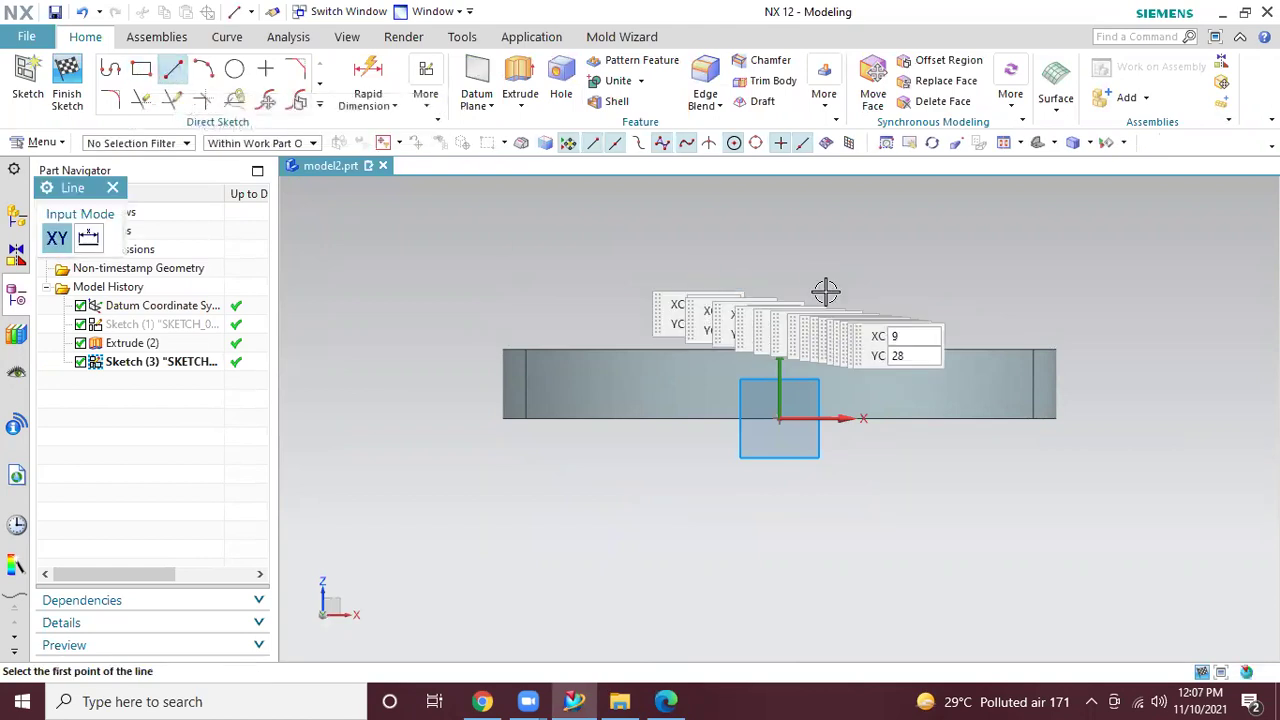
{"action": "left_click", "coordinate": [779, 419]}
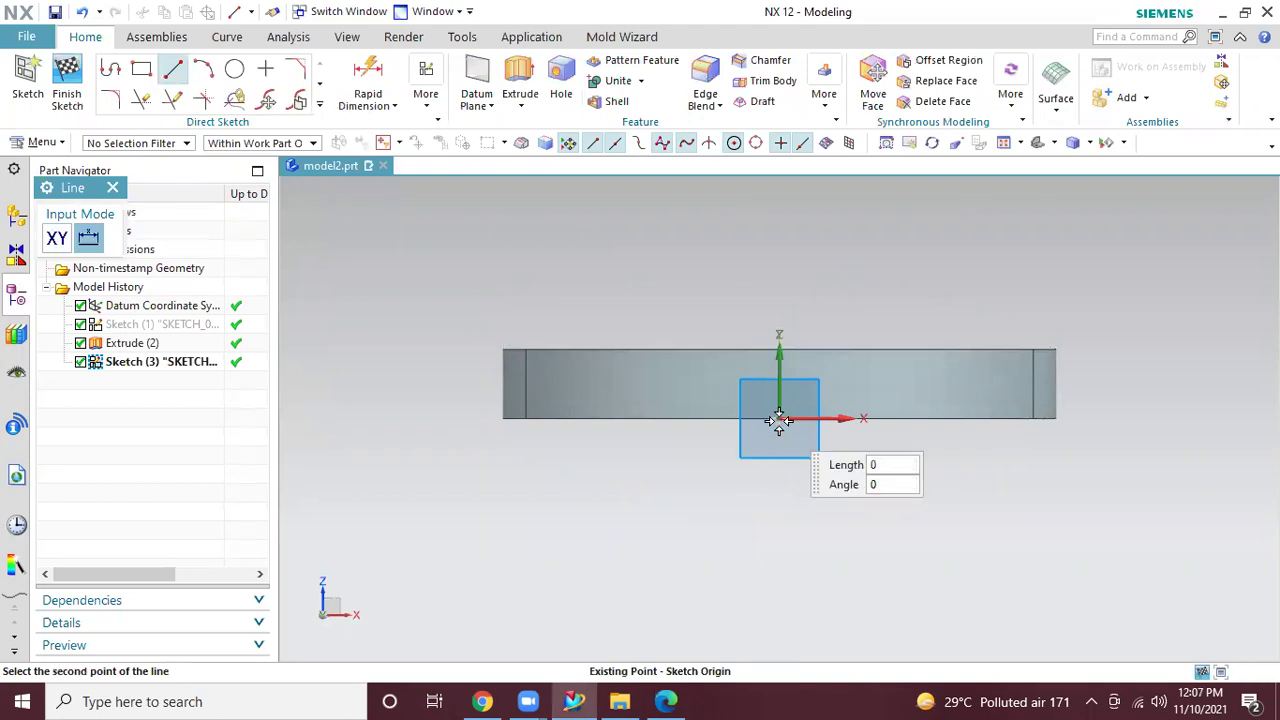
{"action": "left_click", "coordinate": [779, 592]}
{"action": "key", "text": "Escape"}
Mark the 45 mm height of part 2 in the PDF drawing and set the vertical line's length to 45 mm
{"action": "left_click", "coordinate": [666, 700]}
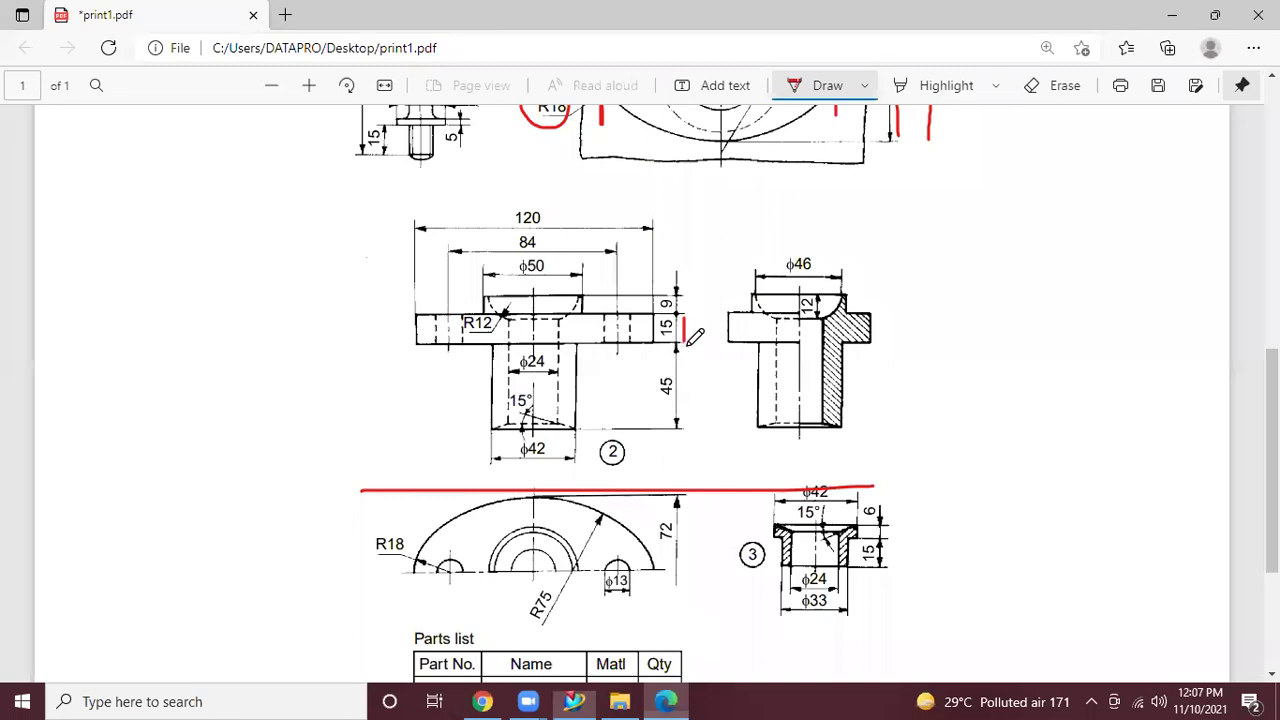
{"action": "left_click_drag", "start_coordinate": [688, 346], "coordinate": [688, 390]}
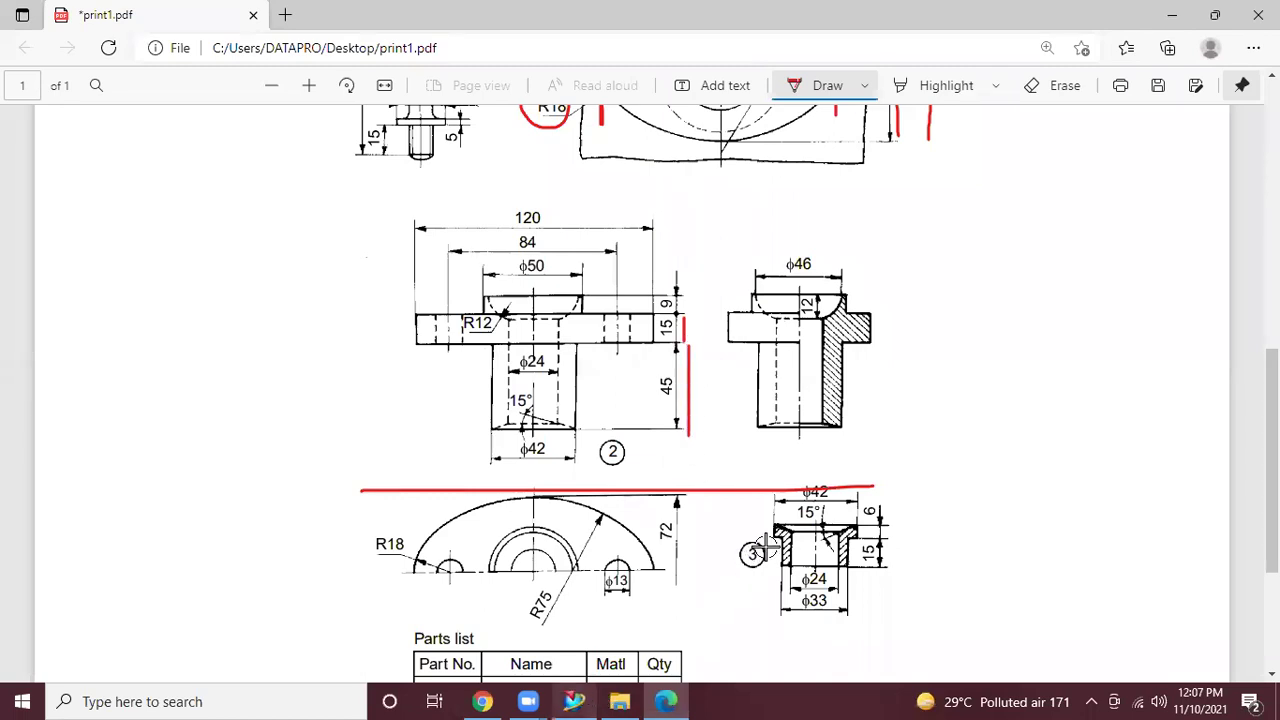
{"action": "key", "text": "alt+Tab"}
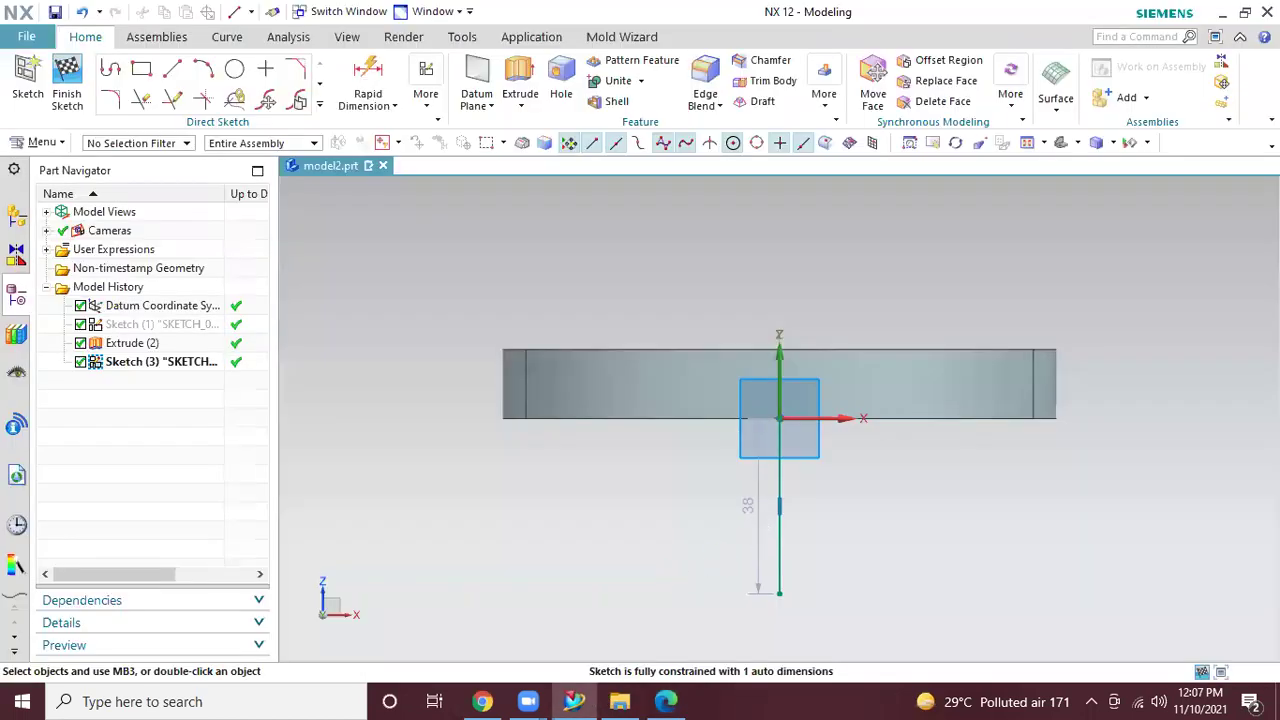
{"action": "type", "text": "45"}
{"action": "key", "text": "Return"}
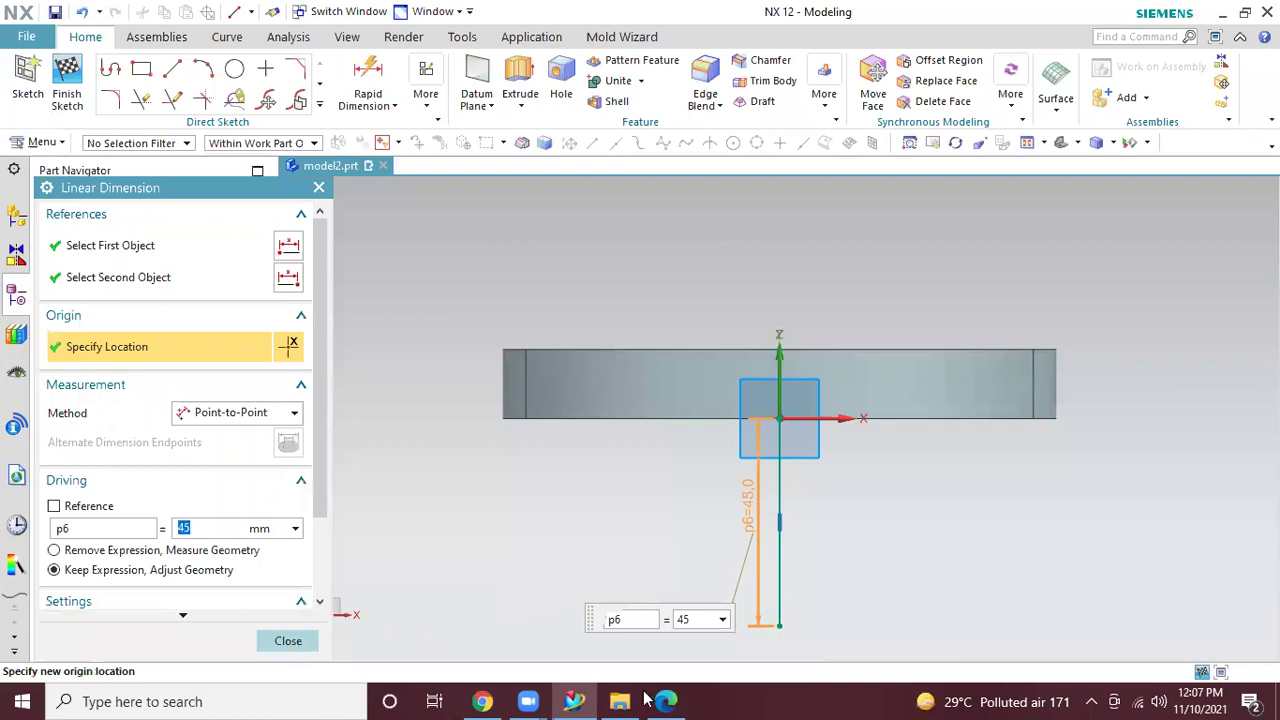
Check part 2's heights in the PDF drawing and sketch a vertical line about 30 mm long straight up from the sketch origin
{"action": "key", "text": "alt+Tab"}
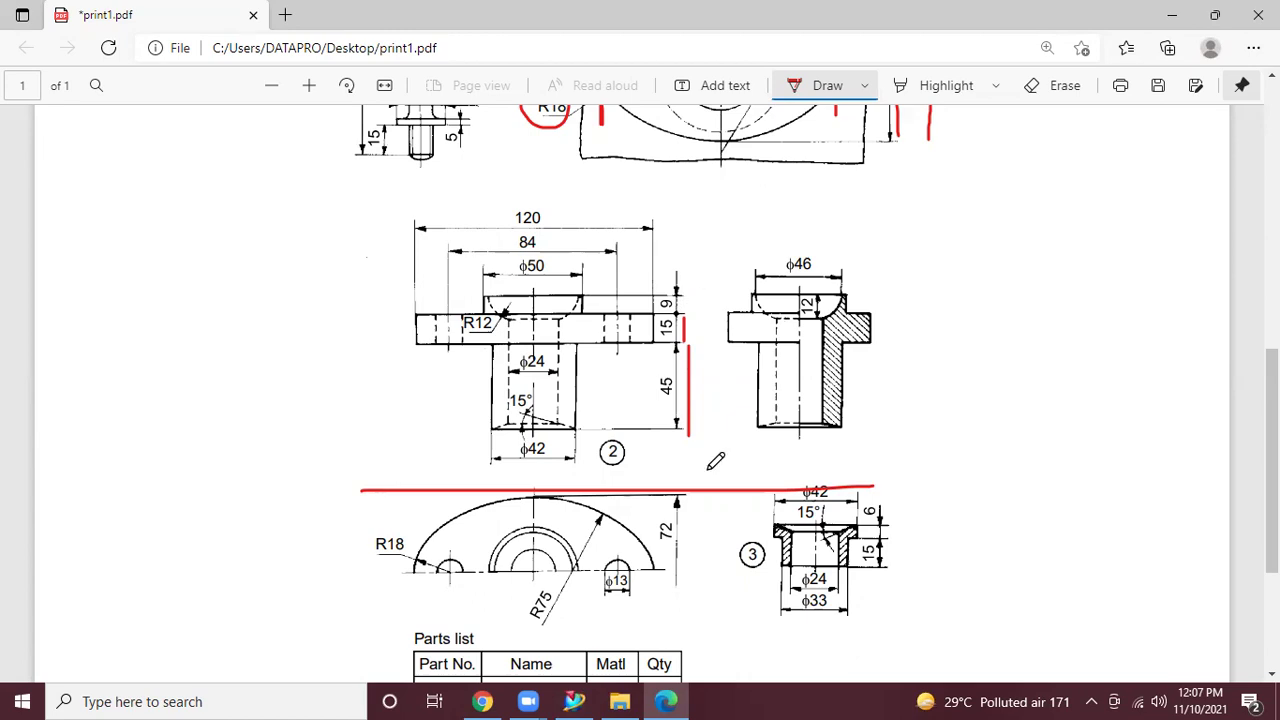
{"action": "left_click", "coordinate": [574, 701]}
{"action": "left_click", "coordinate": [173, 68]}
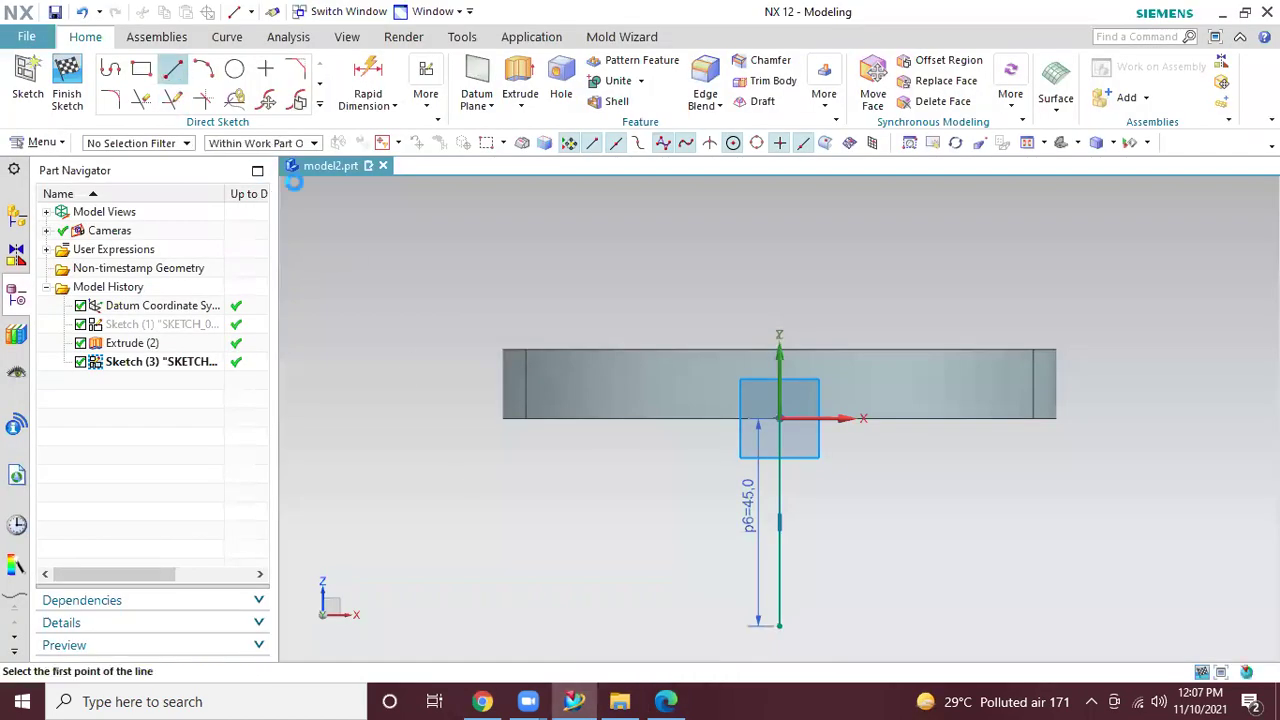
{"action": "left_click", "coordinate": [779, 418]}
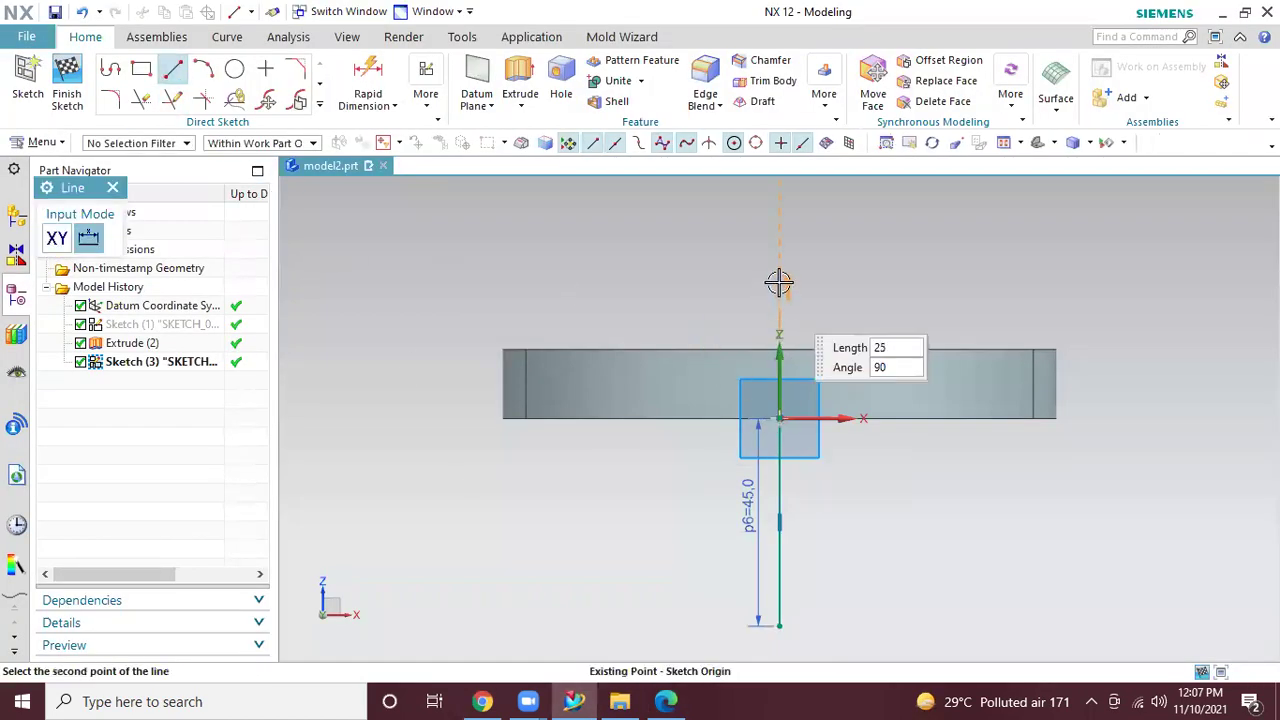
{"action": "left_click", "coordinate": [779, 280]}
{"action": "key", "text": "Escape"}
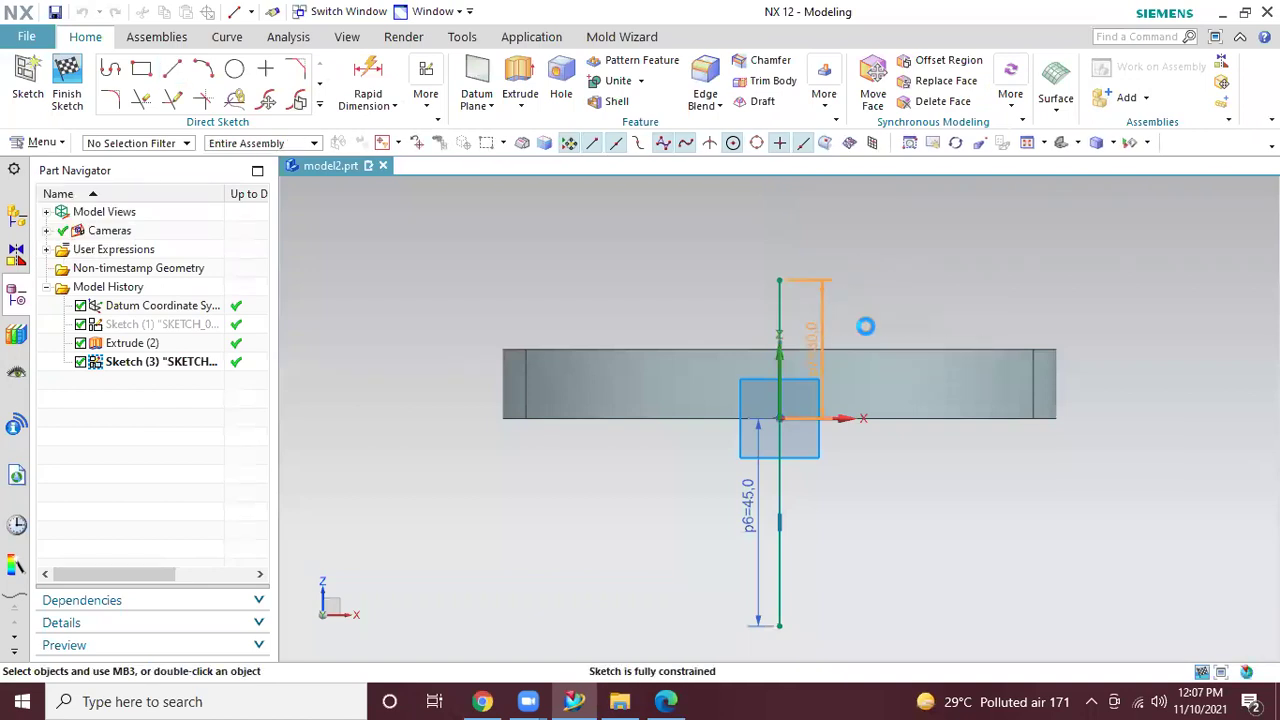
Set the upper vertical line's length to 15+9 mm
{"action": "type", "text": "15+"}
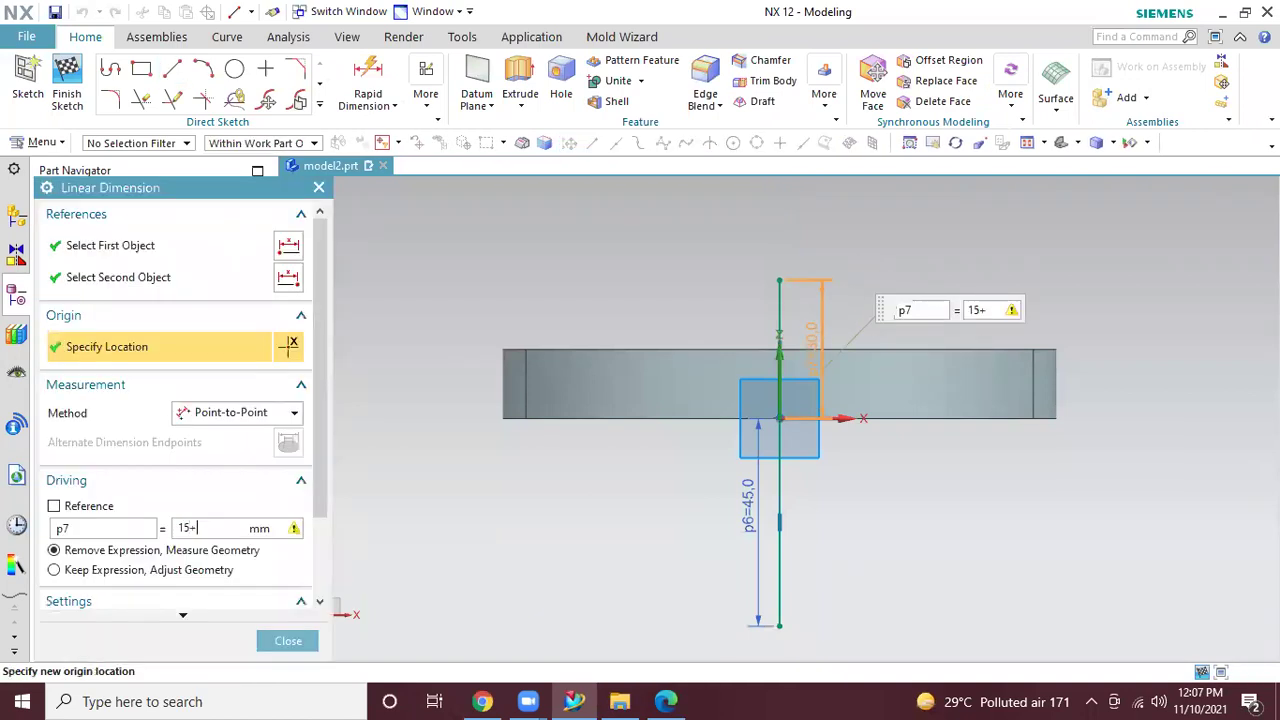
{"action": "type", "text": "9"}
{"action": "key", "text": "Return"}
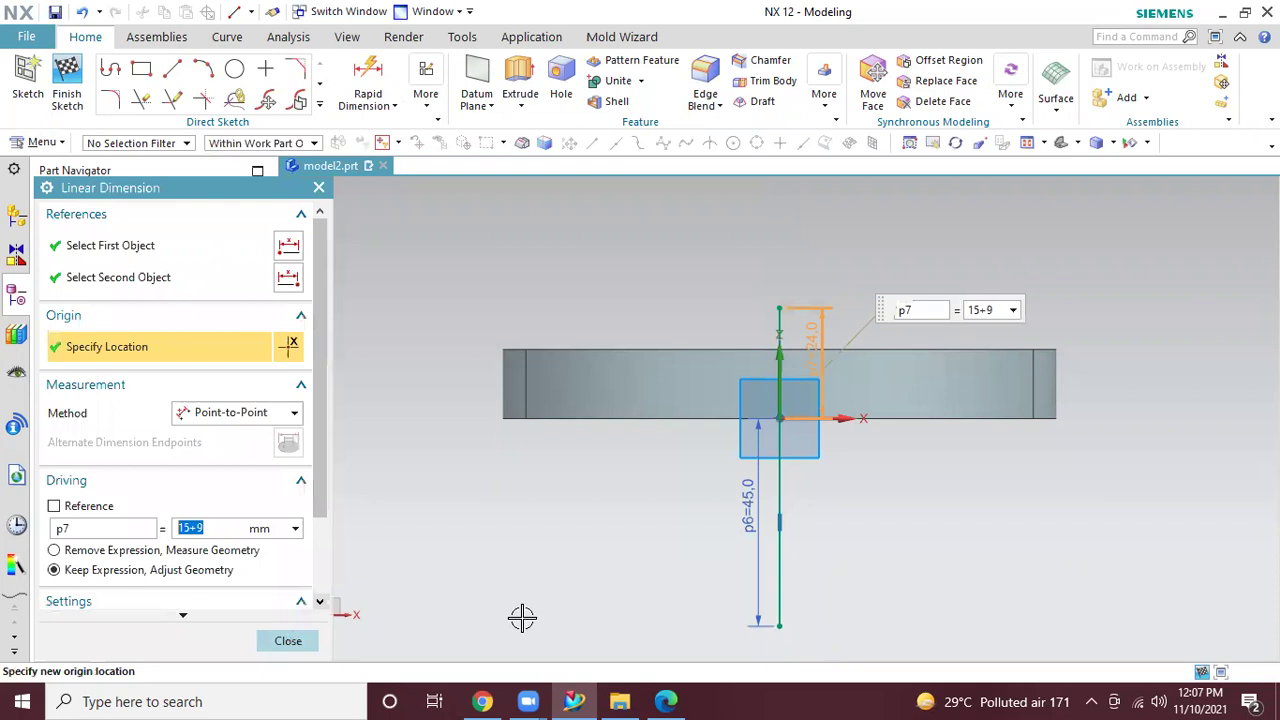
{"action": "key", "text": "Escape"}
Mark the 50 mm diameter in the PDF drawing and sketch a horizontal line about 21 mm long outward from the vertical line's upper end
{"action": "left_click", "coordinate": [667, 700]}
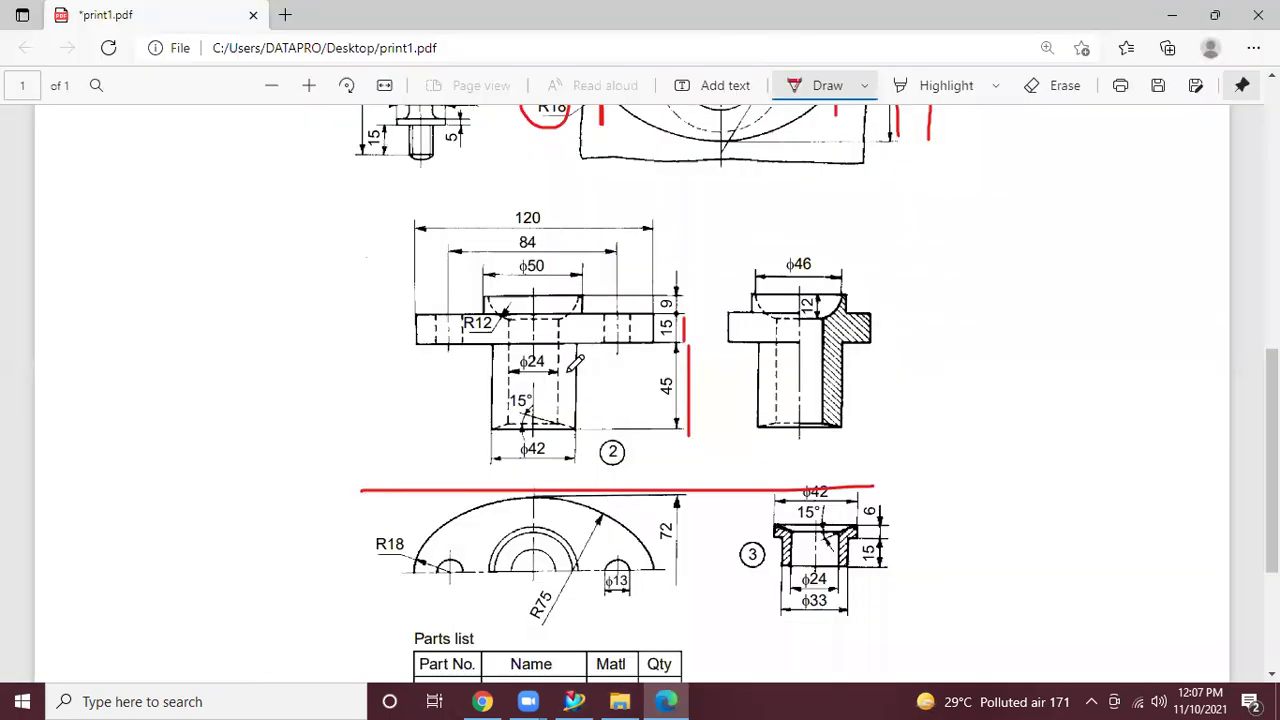
{"action": "left_click_drag", "start_coordinate": [483, 267], "coordinate": [570, 265]}
{"action": "left_click", "coordinate": [667, 700]}
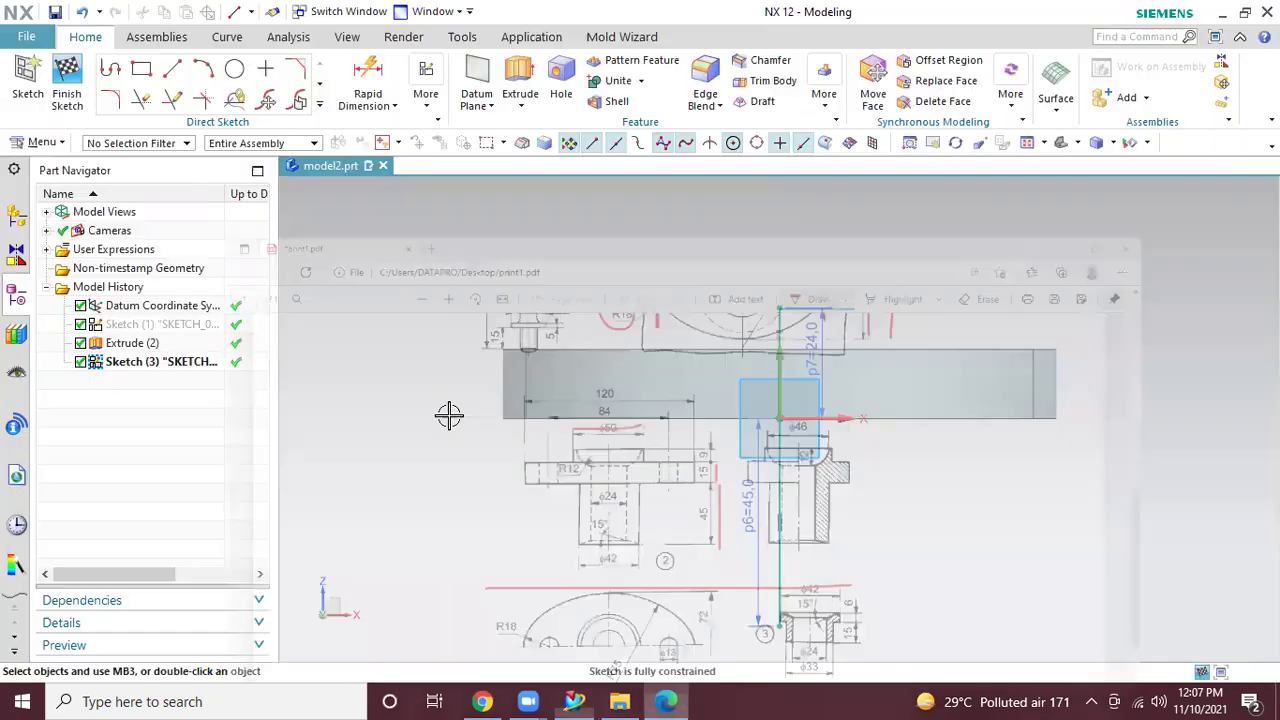
{"action": "left_click", "coordinate": [172, 68]}
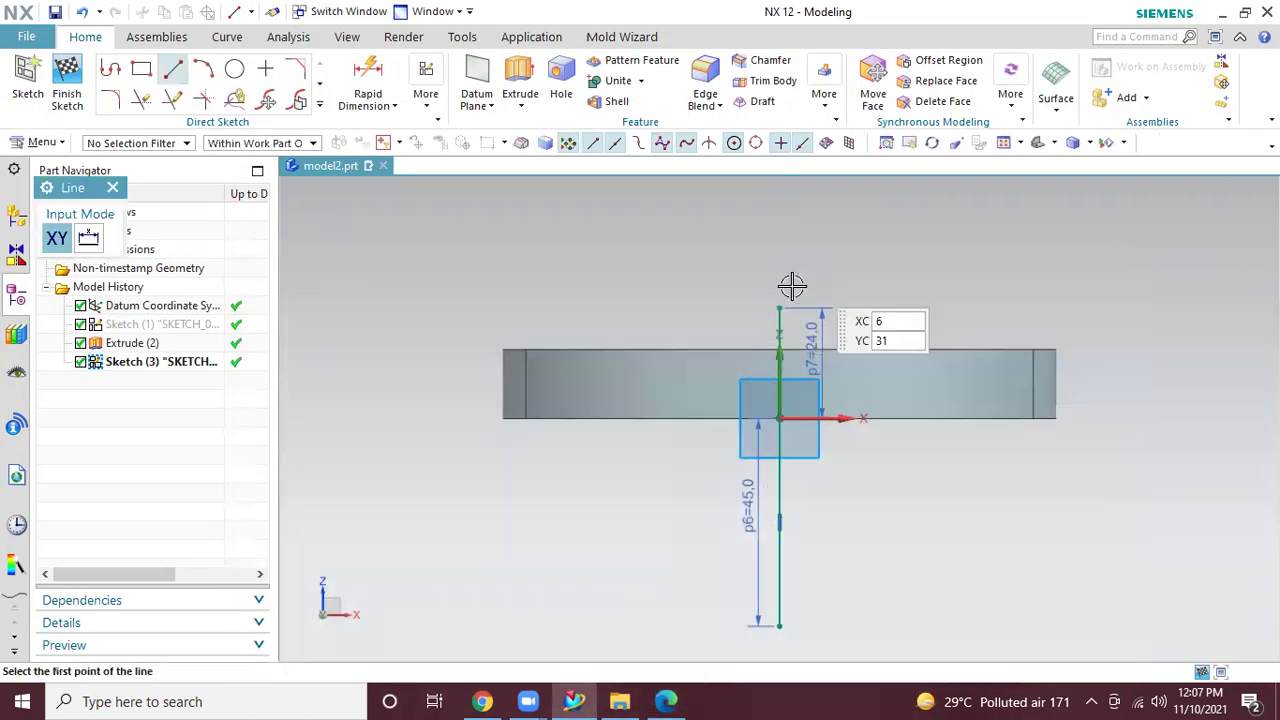
{"action": "left_click", "coordinate": [779, 307]}
{"action": "left_click", "coordinate": [876, 305]}
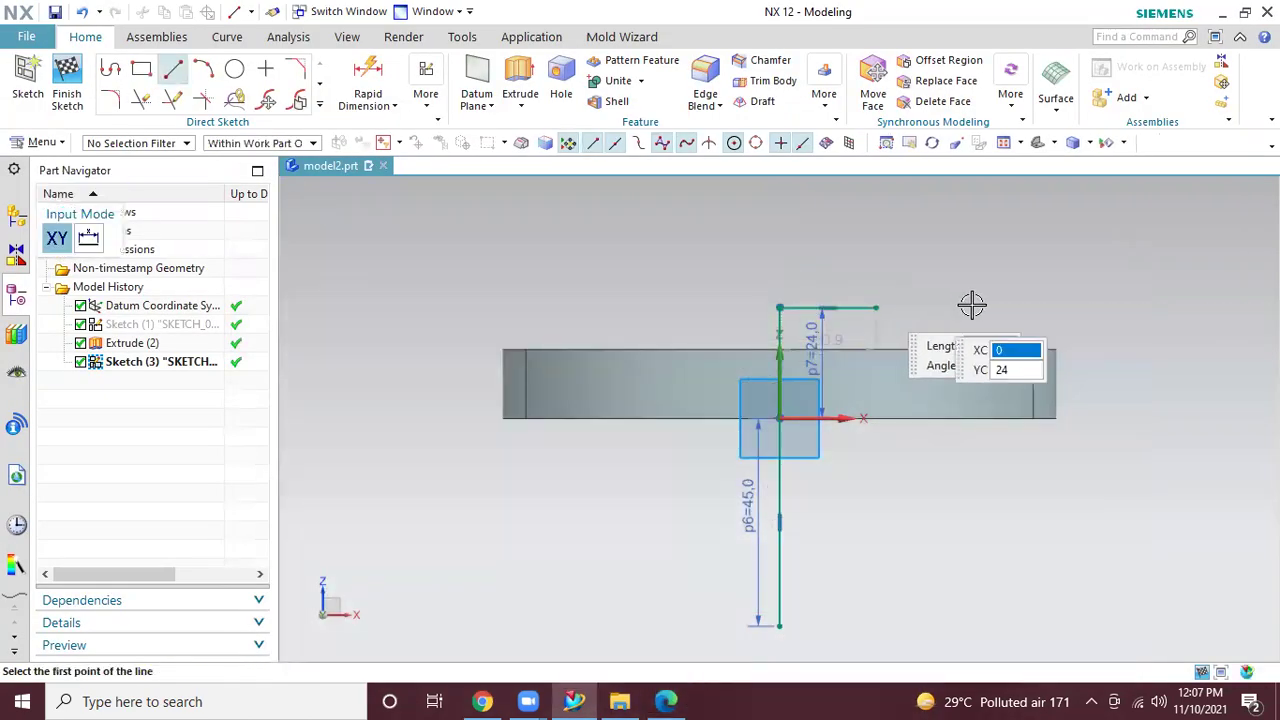
{"action": "key", "text": "Escape"}
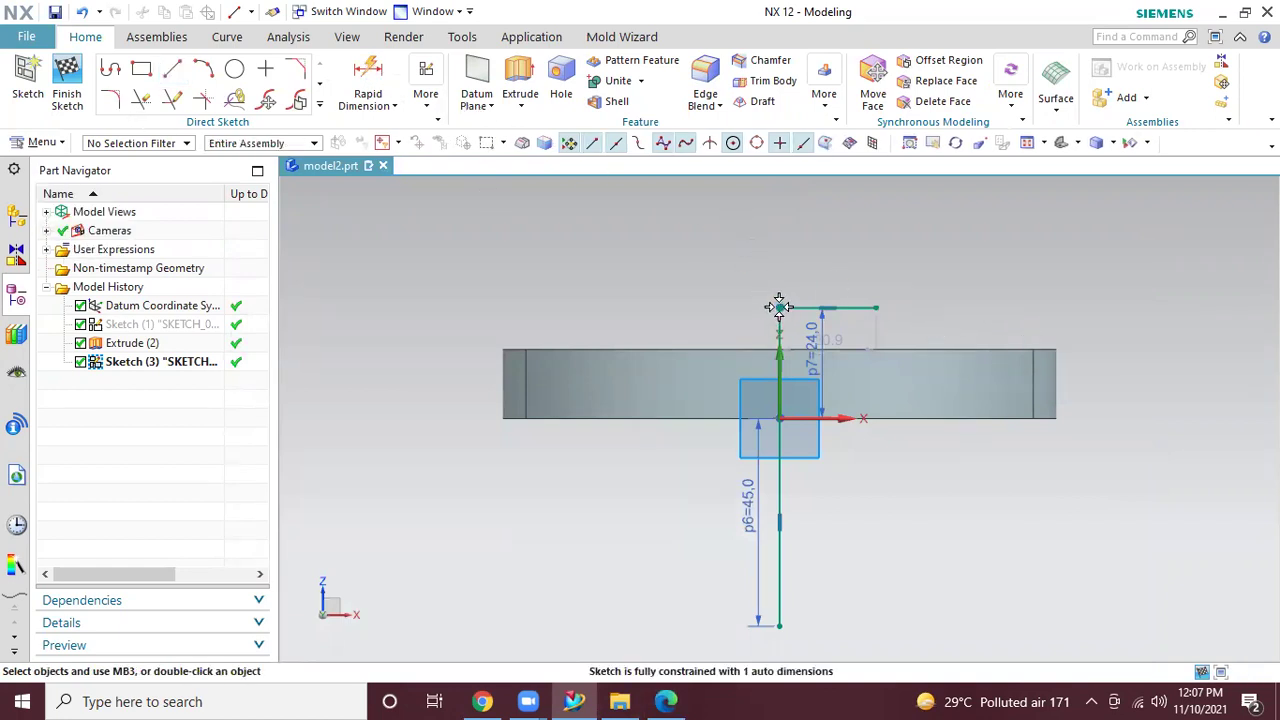
Dimension the upper horizontal line between its endpoints and set its length to 25 mm
{"action": "left_click", "coordinate": [833, 317]}
{"action": "left_click", "coordinate": [877, 309]}
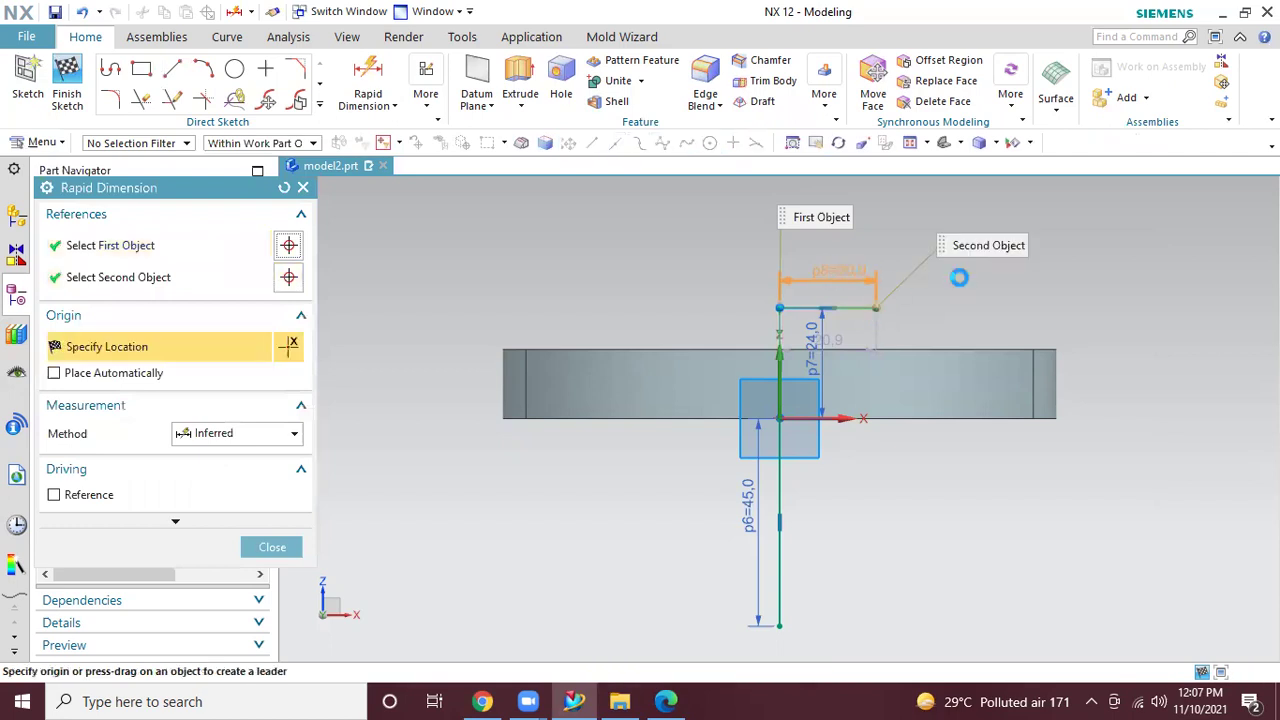
{"action": "left_click", "coordinate": [270, 547]}
Check the 42 mm diameter in the PDF drawing and set the horizontal line at the profile's lower end to 21 mm
{"action": "left_click", "coordinate": [665, 701]}
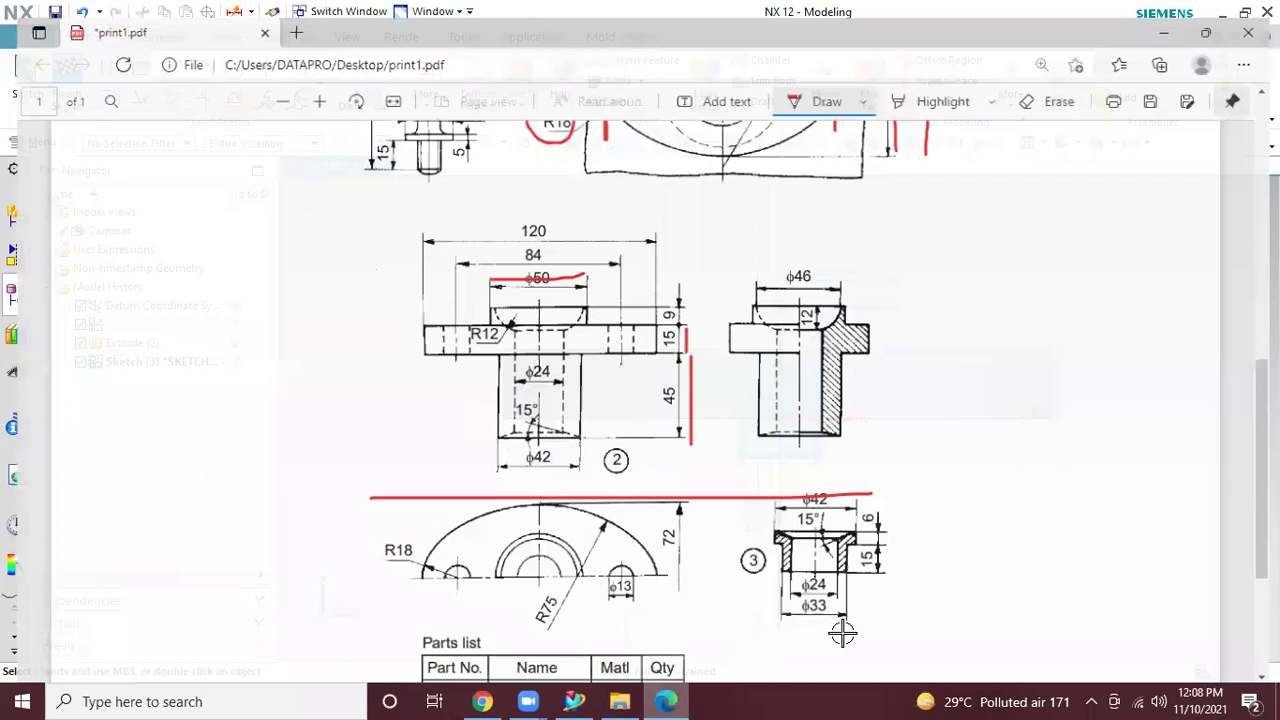
{"action": "key", "text": "alt+Tab"}
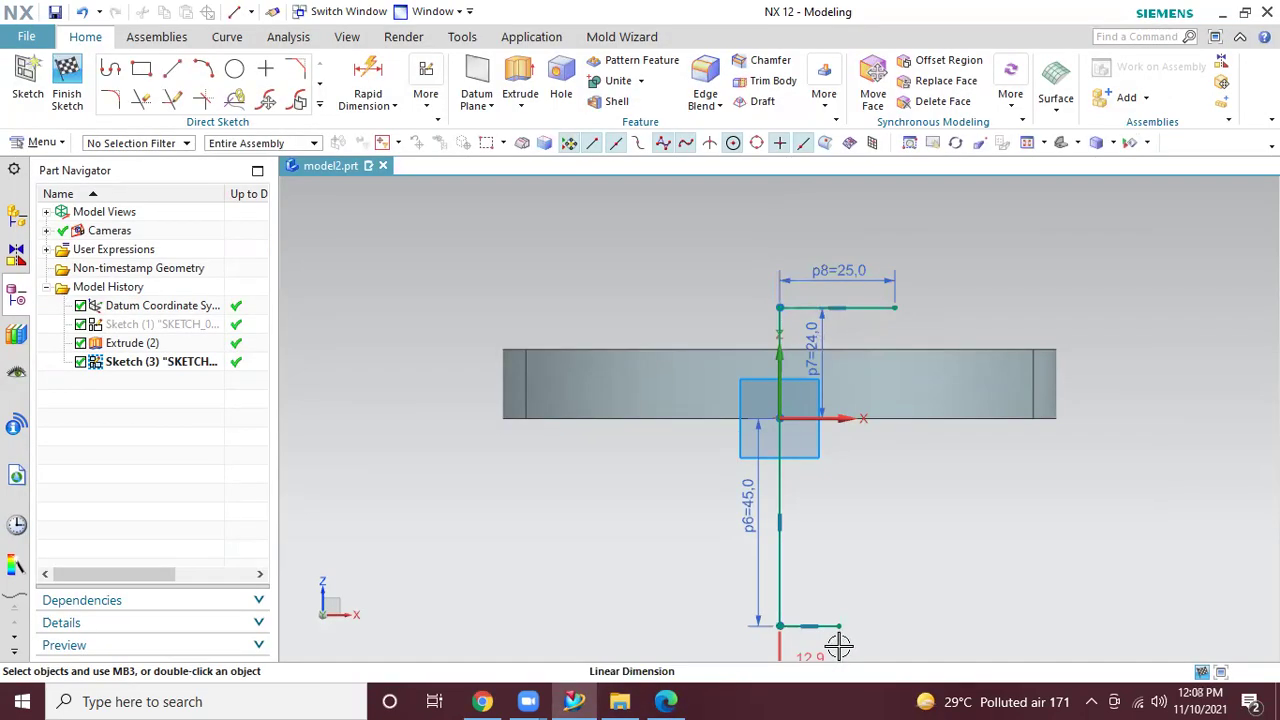
{"action": "left_click", "coordinate": [838, 646]}
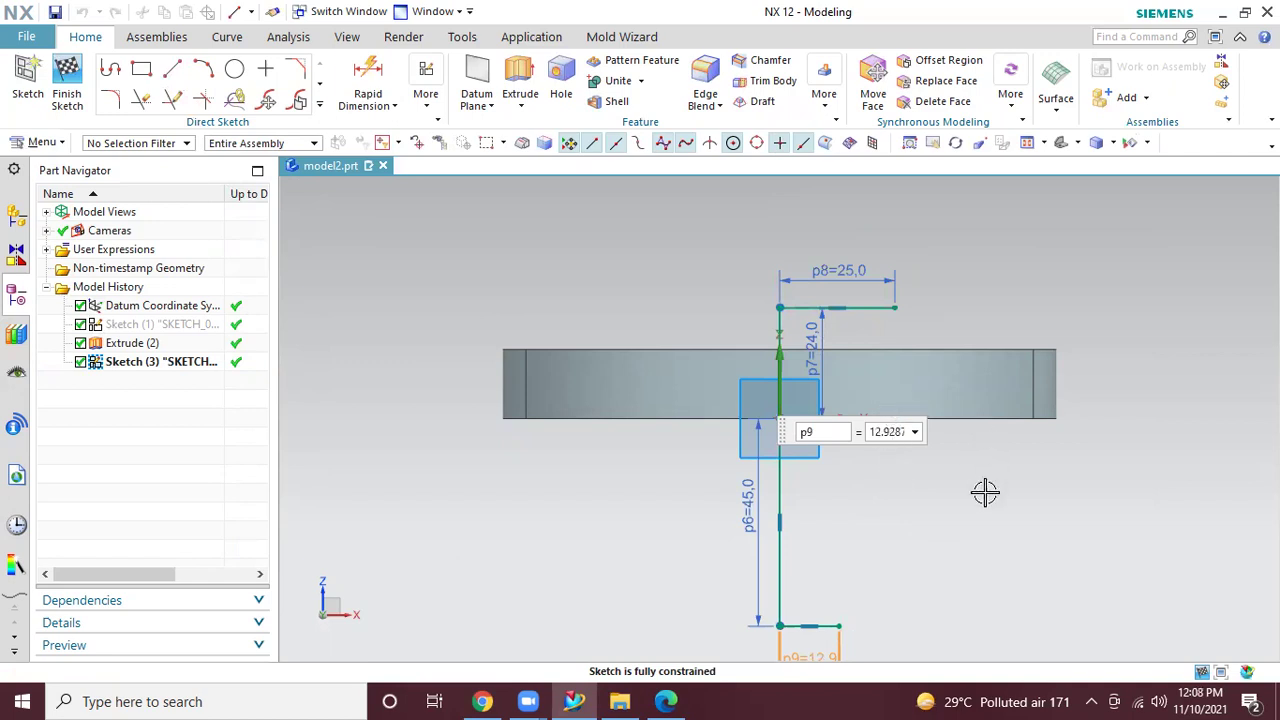
Sketch a 49 mm outer vertical line up from the lower line's end, and a step about 13 mm down and 8 mm inward from the upper line
{"action": "key", "text": "l"}
{"action": "scroll", "coordinate": [905, 300], "scroll_direction": "up", "scroll_amount": 1}
{"action": "left_click", "coordinate": [894, 307]}
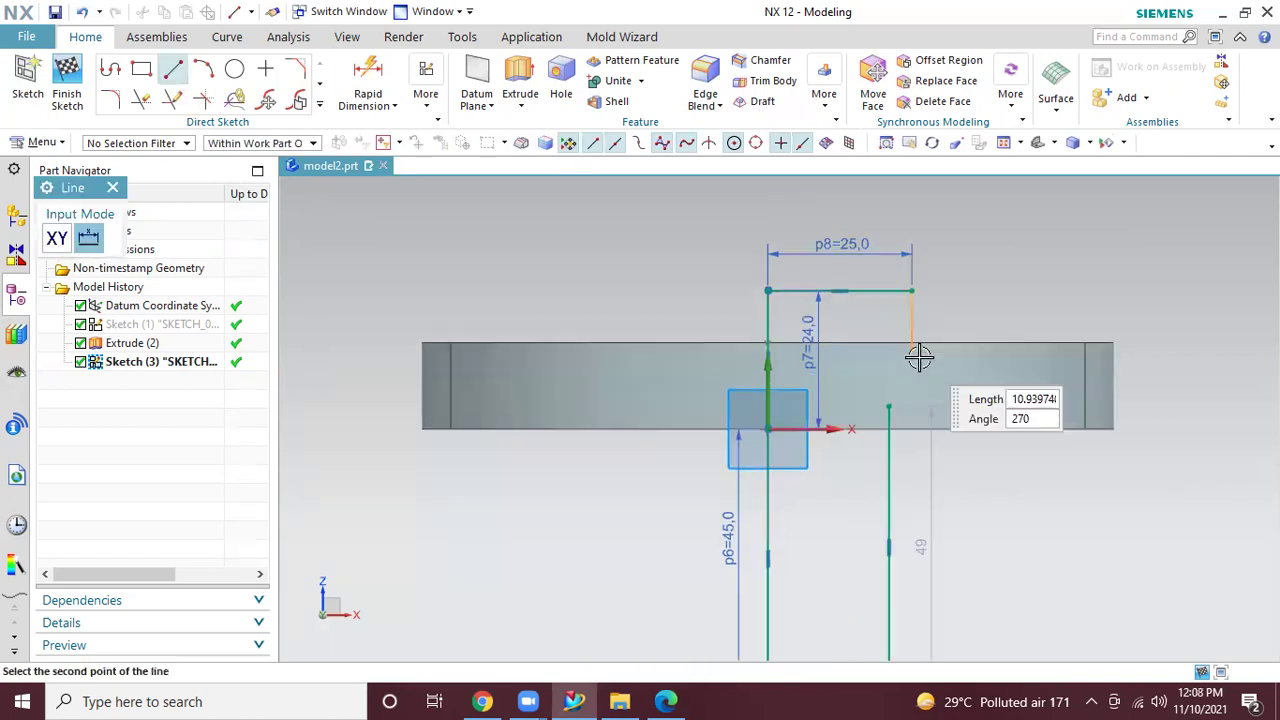
{"action": "left_click", "coordinate": [919, 362]}
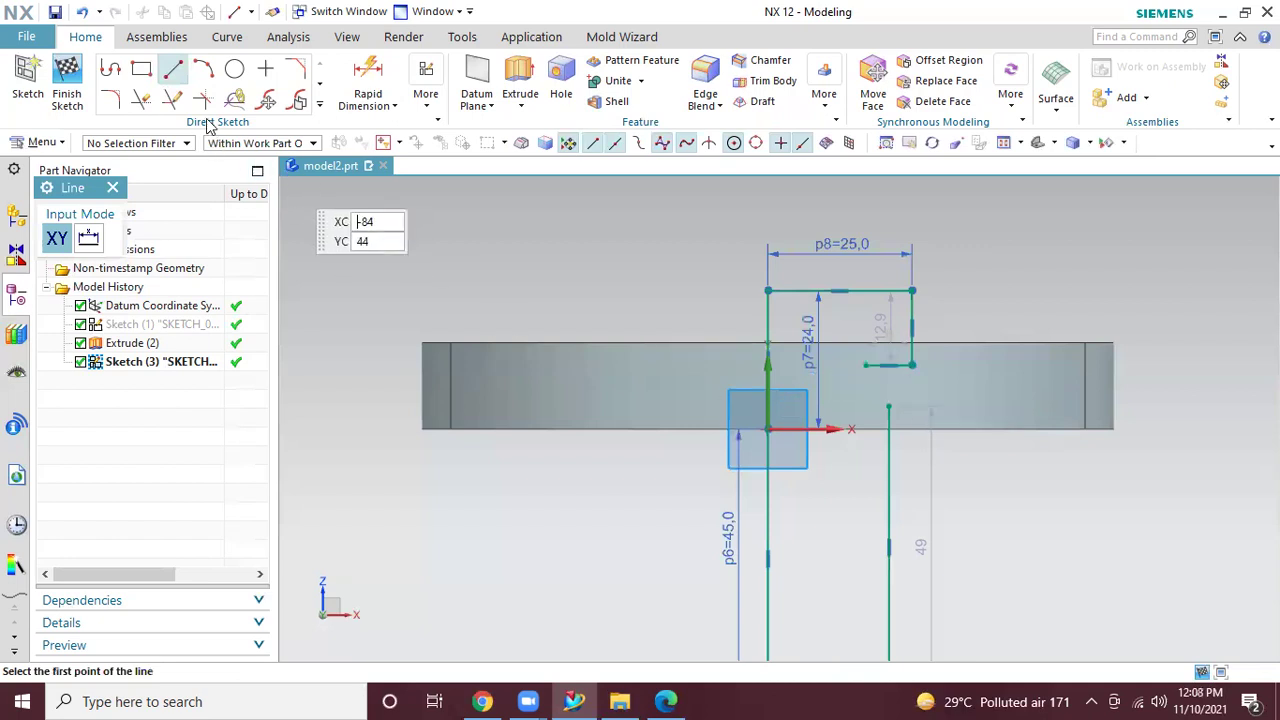
Extend the outer vertical line up to the short horizontal step line and trim the step line's overhanging end
{"action": "left_click", "coordinate": [172, 100]}
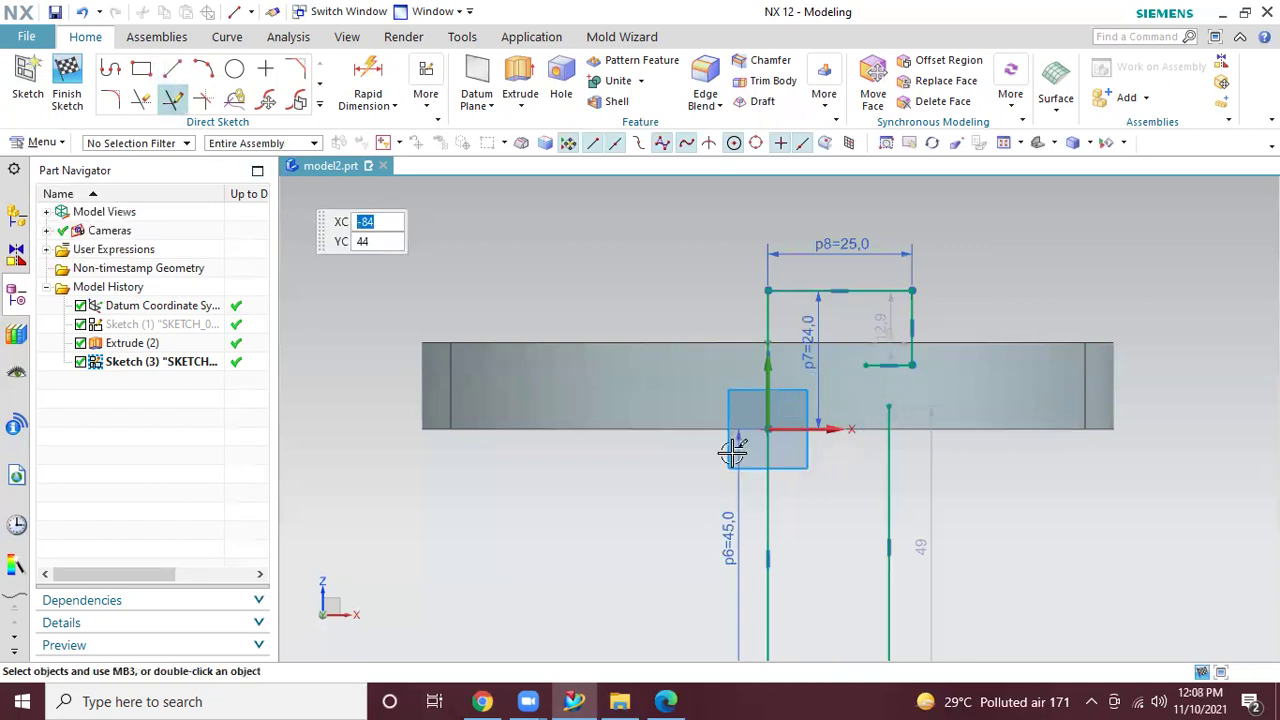
{"action": "key", "text": "Escape"}
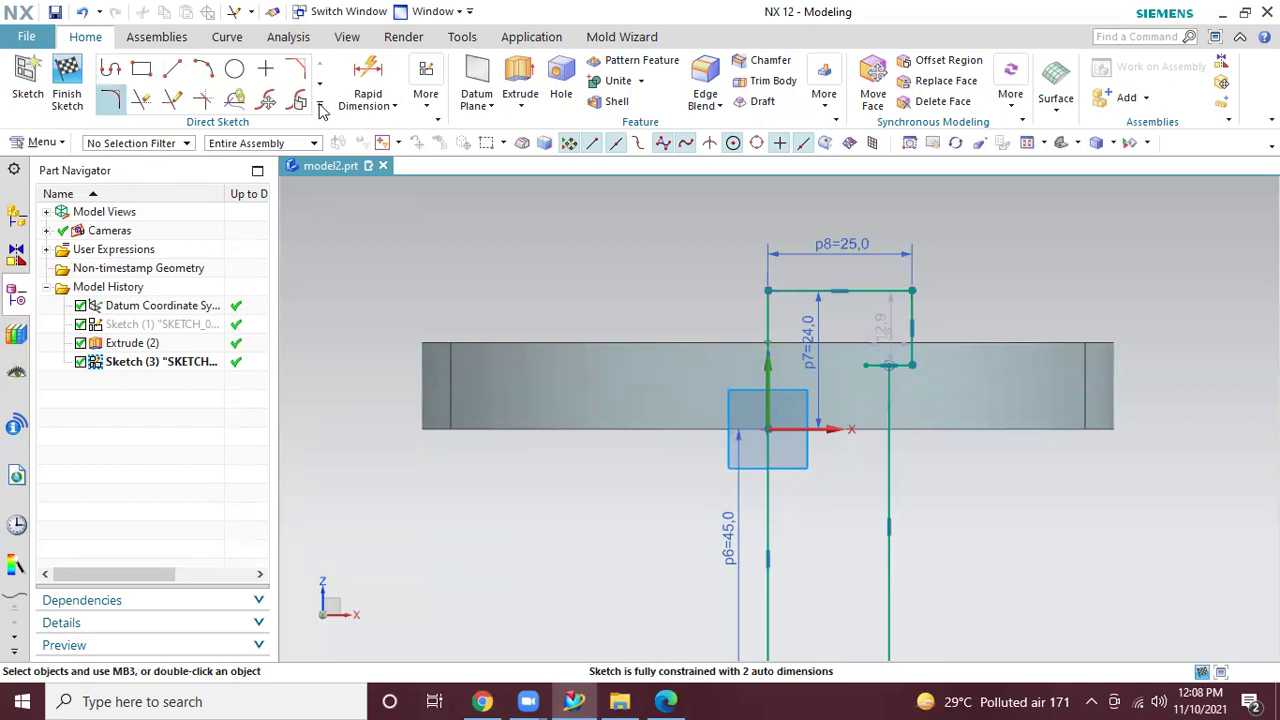
{"action": "left_click", "coordinate": [141, 100]}
{"action": "scroll", "coordinate": [855, 367], "scroll_direction": "up", "scroll_amount": 2}
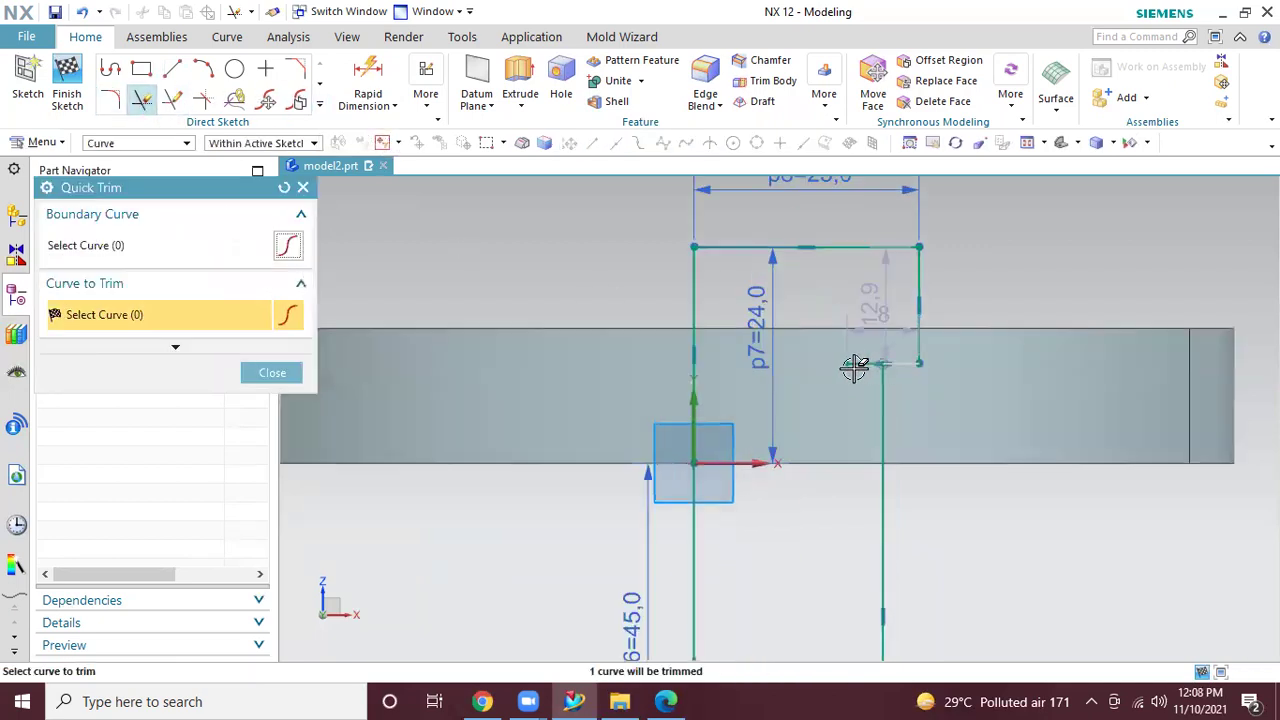
{"action": "scroll", "coordinate": [803, 405], "scroll_direction": "down", "scroll_amount": 3}
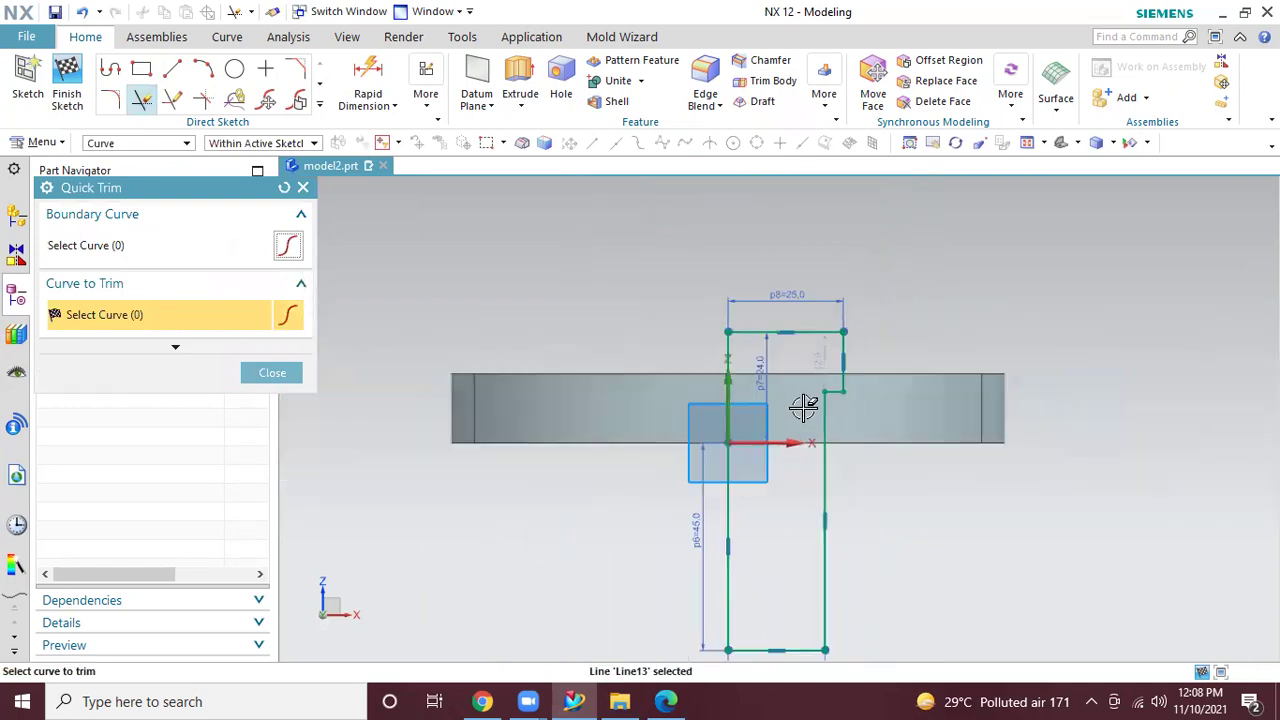
{"action": "key", "text": "Escape"}
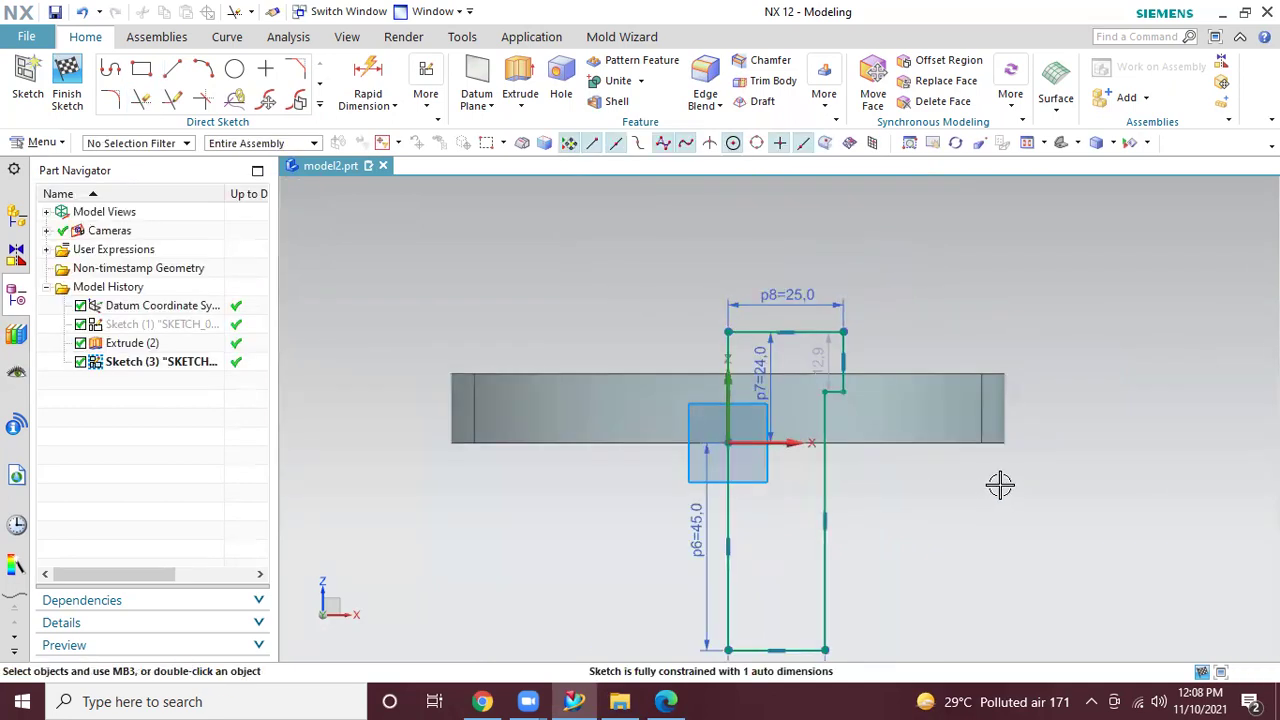
Mark the 15° angle in the PDF drawing and sketch an inclined line about 39 mm long at 150° from the profile's lower outer corner
{"action": "left_click", "coordinate": [666, 701]}
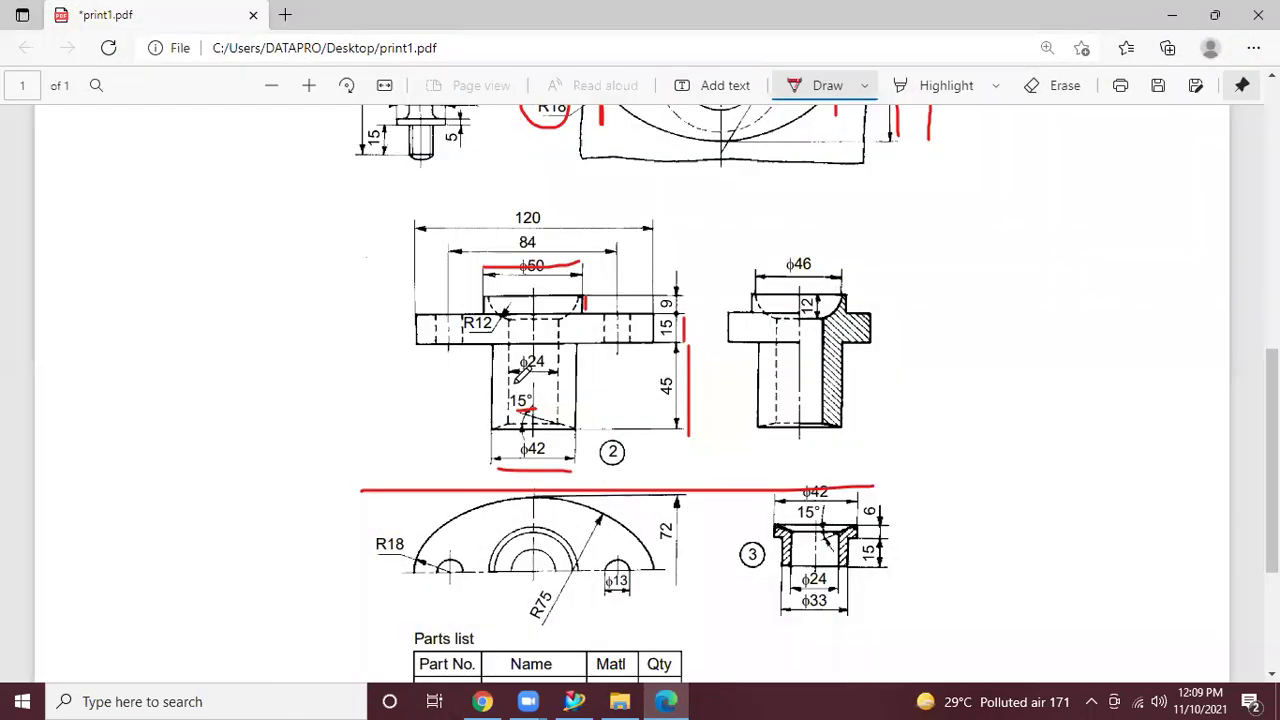
{"action": "left_click_drag", "start_coordinate": [543, 413], "coordinate": [558, 432]}
{"action": "left_click", "coordinate": [668, 700]}
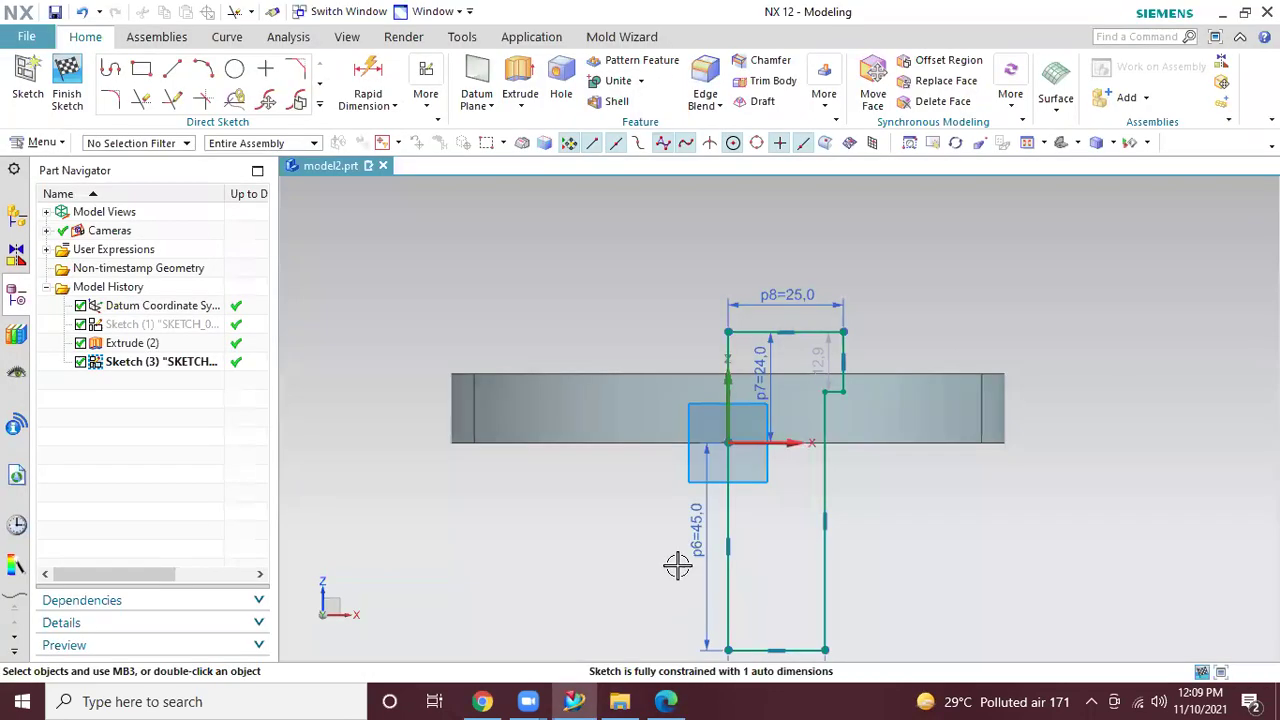
{"action": "key", "text": "l"}
{"action": "left_click", "coordinate": [825, 650]}
{"action": "left_click", "coordinate": [668, 560]}
{"action": "key", "text": "Escape"}
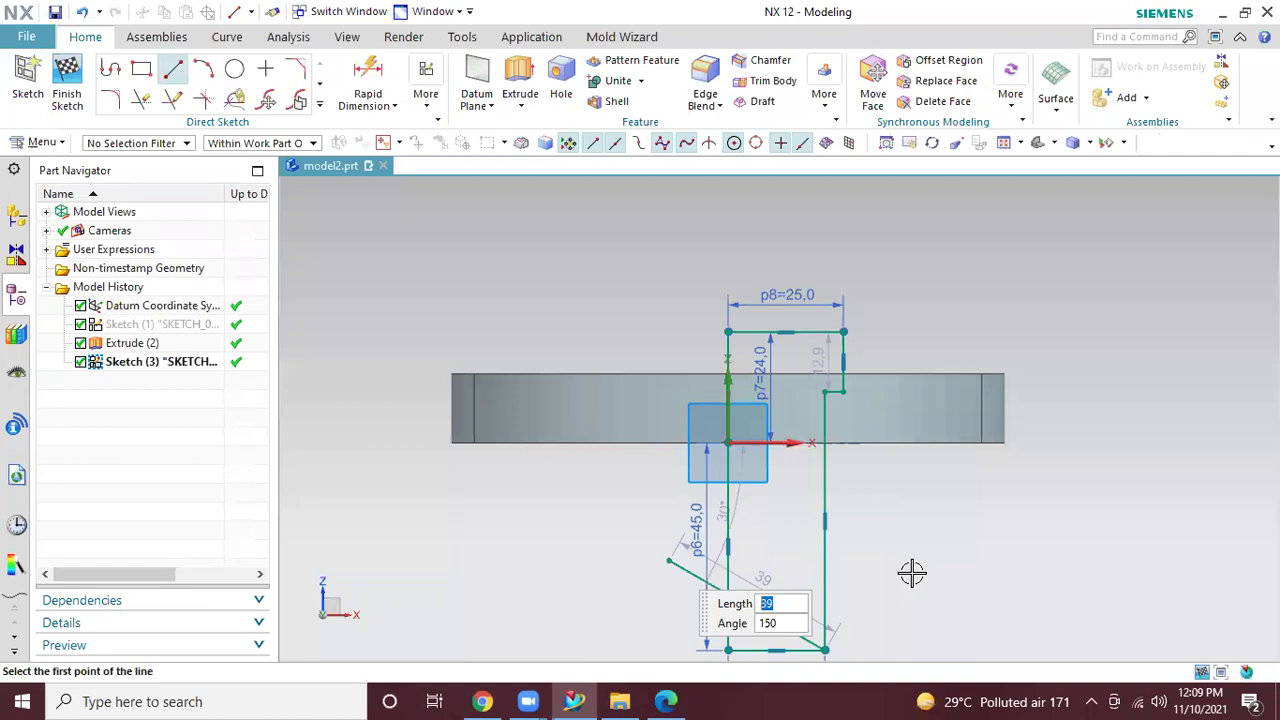
Dimension the angle between the inclined line and the lower horizontal line and set it to 15°
{"action": "middle_click_drag", "start_coordinate": [903, 594], "coordinate": [890, 427], "text": "shift"}
{"action": "left_click", "coordinate": [368, 80]}
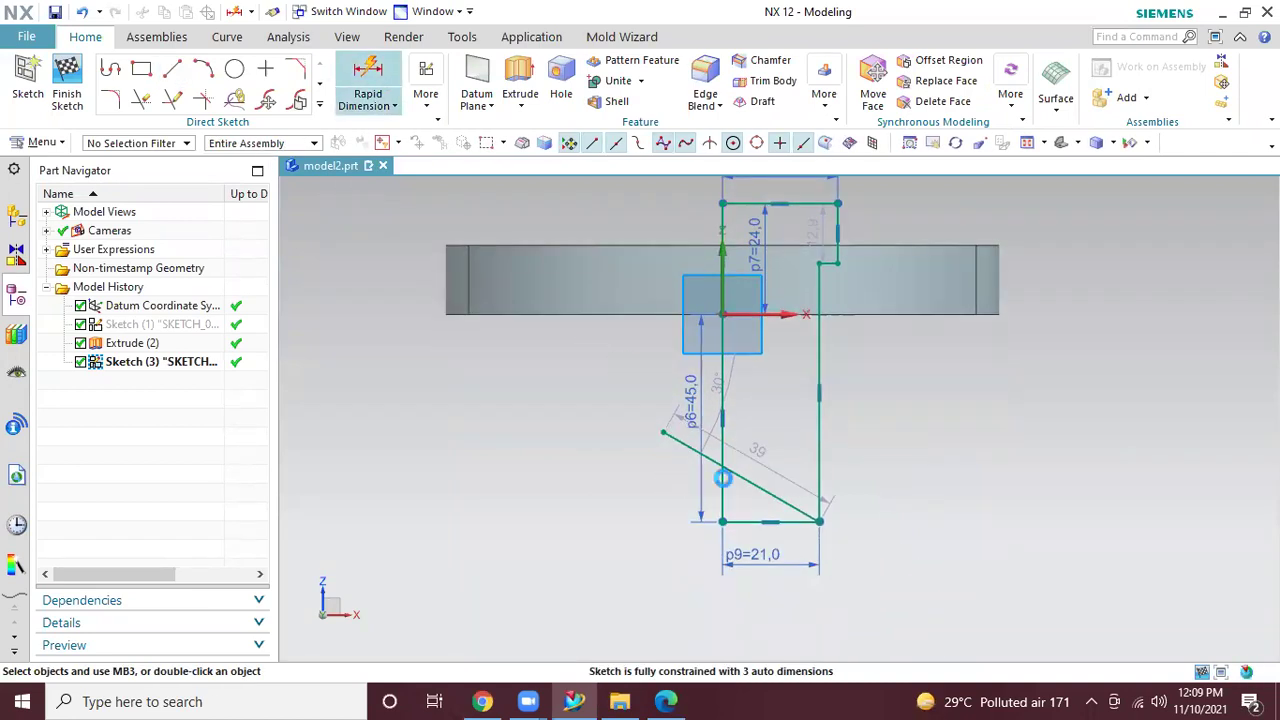
{"action": "scroll", "coordinate": [780, 492], "scroll_direction": "up", "scroll_amount": 3}
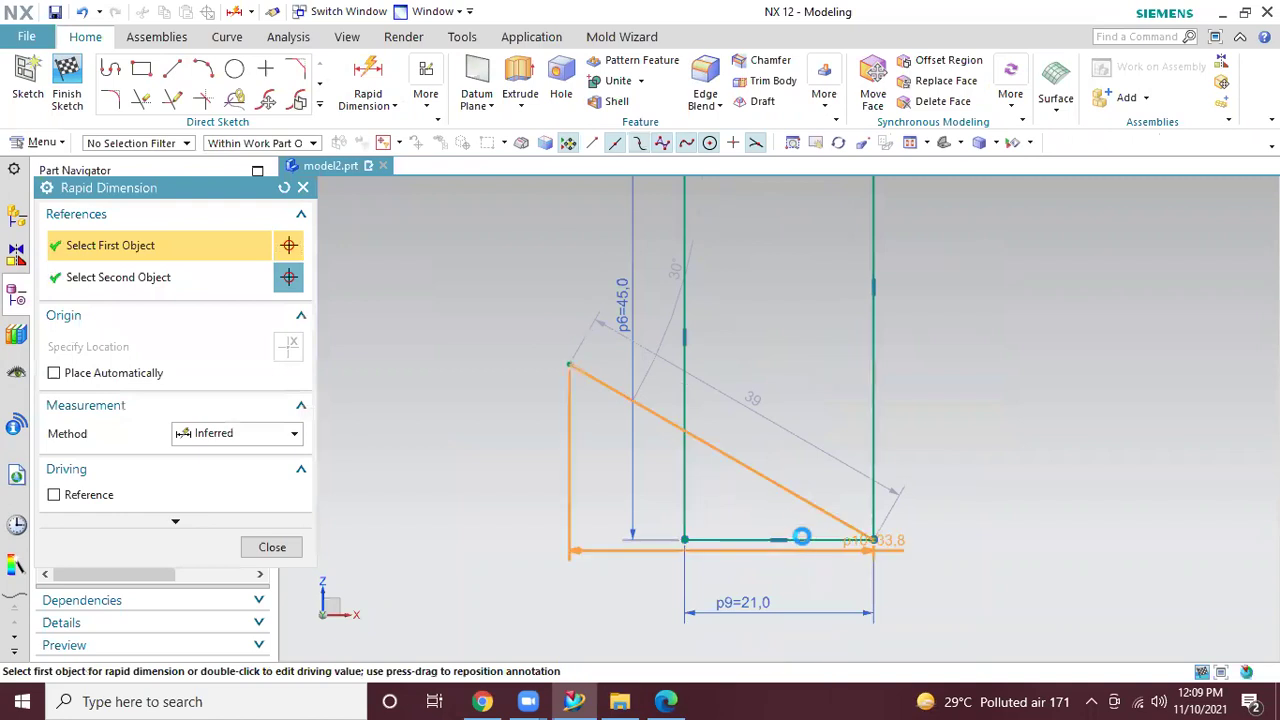
{"action": "left_click", "coordinate": [749, 514]}
{"action": "left_click", "coordinate": [768, 479]}
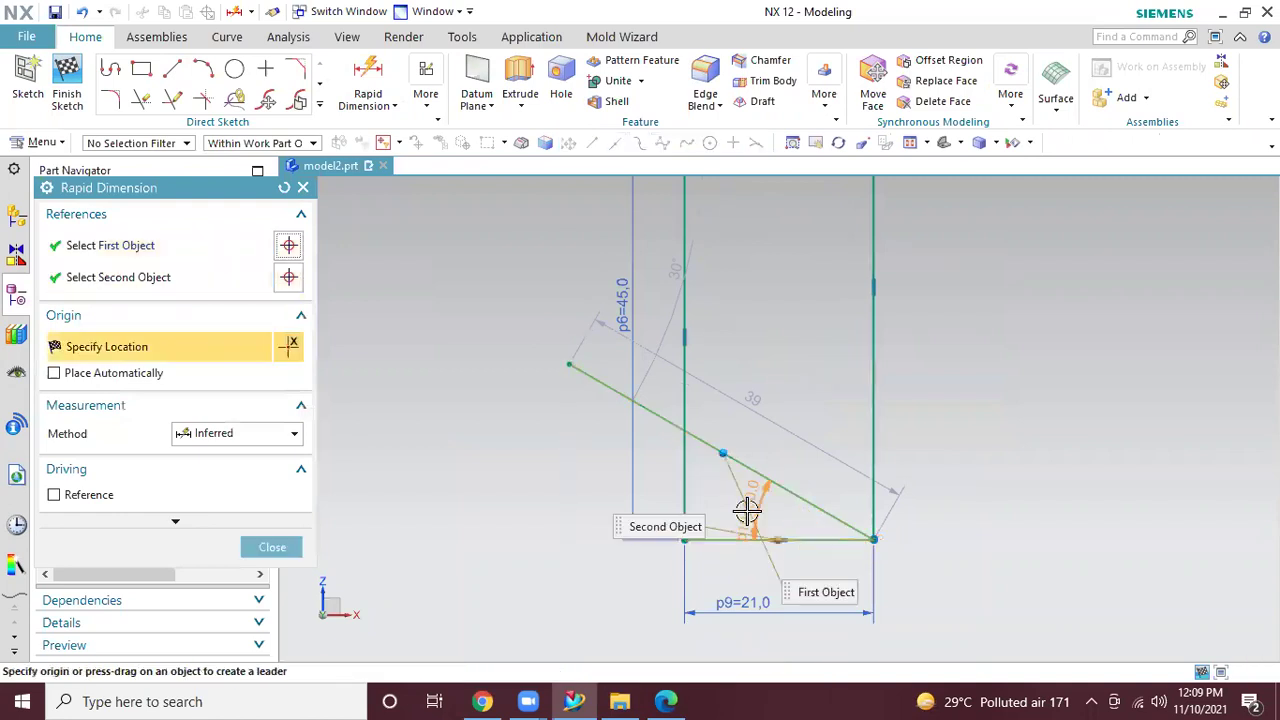
{"action": "left_click", "coordinate": [746, 509]}
{"action": "type", "text": "15"}
{"action": "key", "text": "Return"}
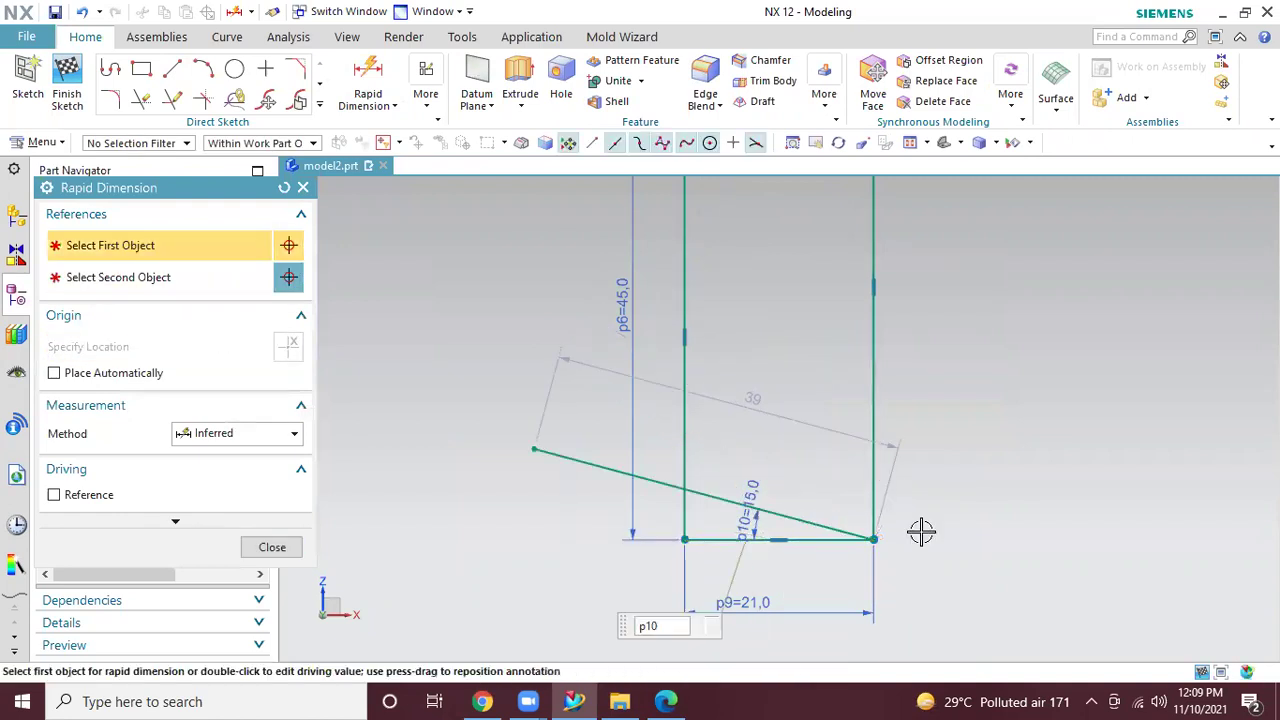
{"action": "left_click", "coordinate": [284, 550]}
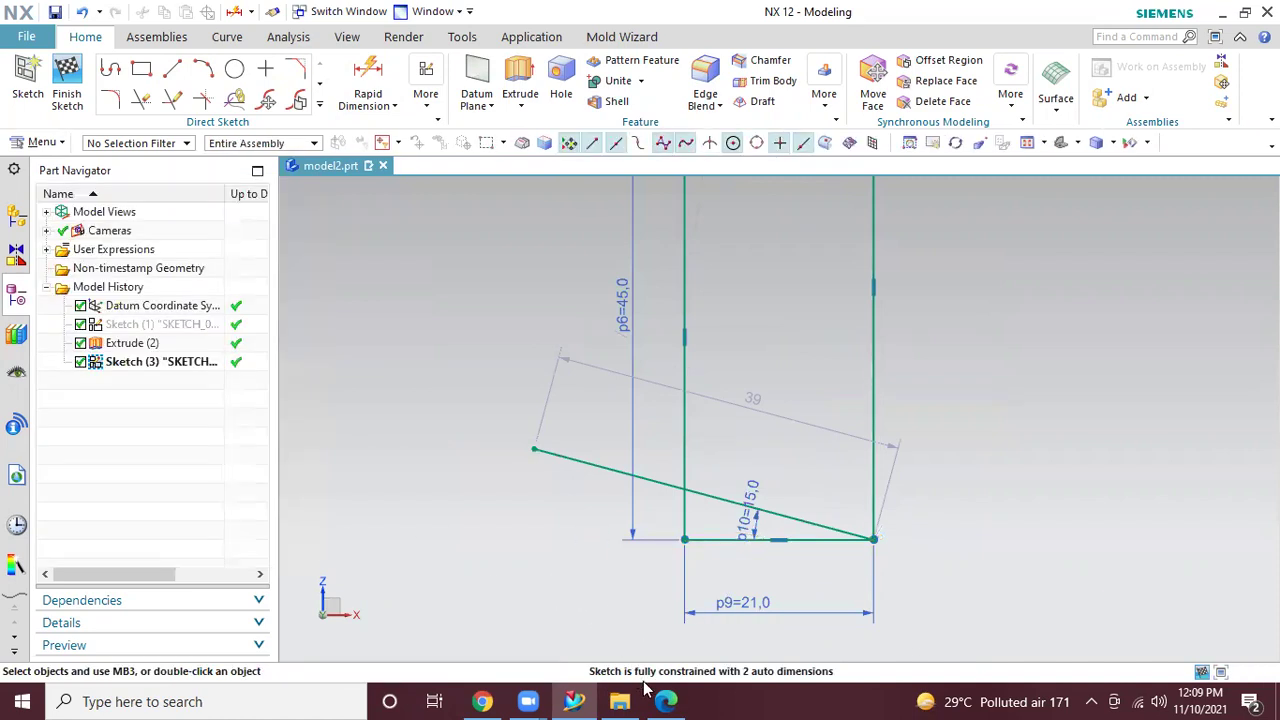
Mark the 24 mm bore in the PDF drawing and set a vertical line about 75 mm long 12 mm from the centre line
{"action": "left_click", "coordinate": [663, 701]}
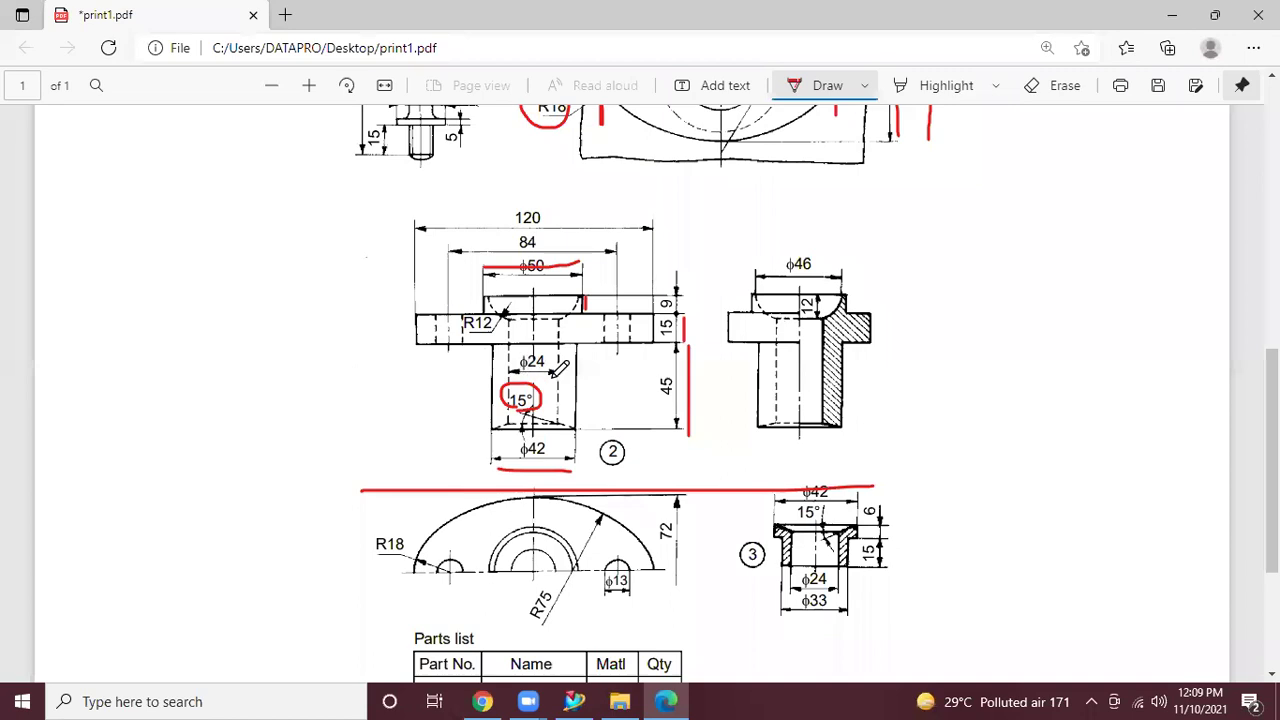
{"action": "left_click", "coordinate": [666, 701]}
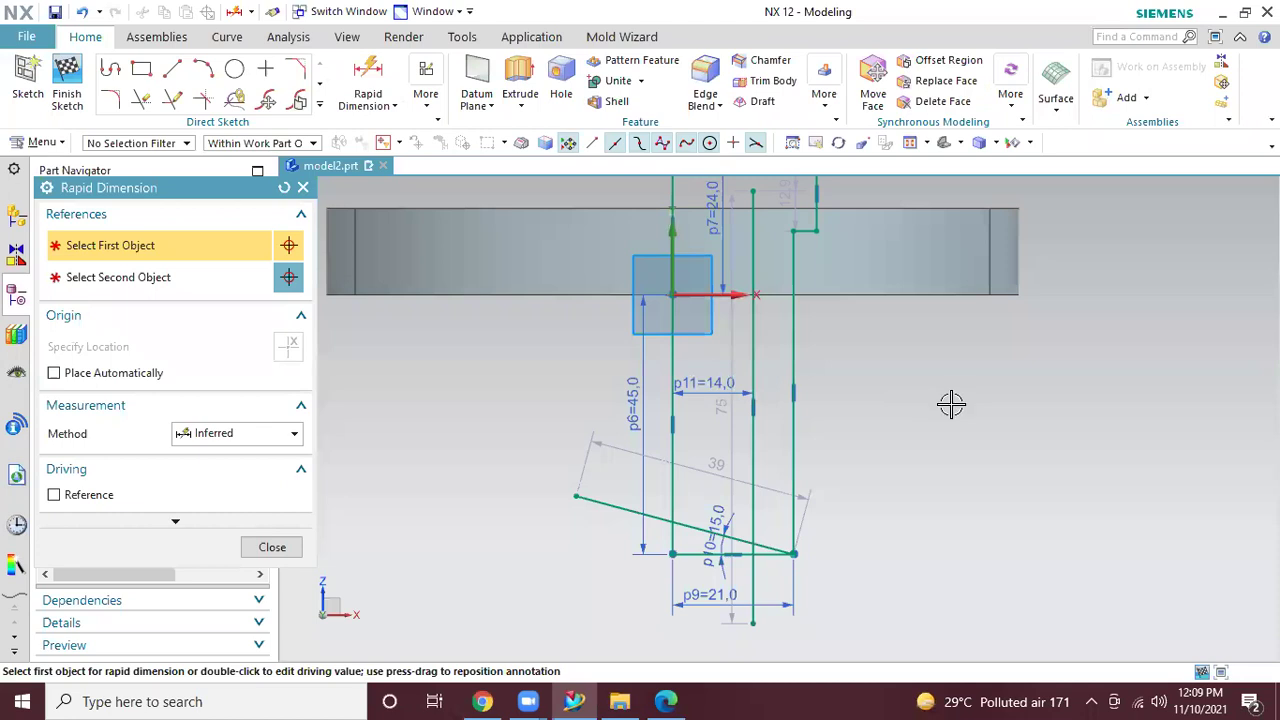
{"action": "type", "text": "12"}
{"action": "key", "text": "Return"}
{"action": "key", "text": "Escape"}
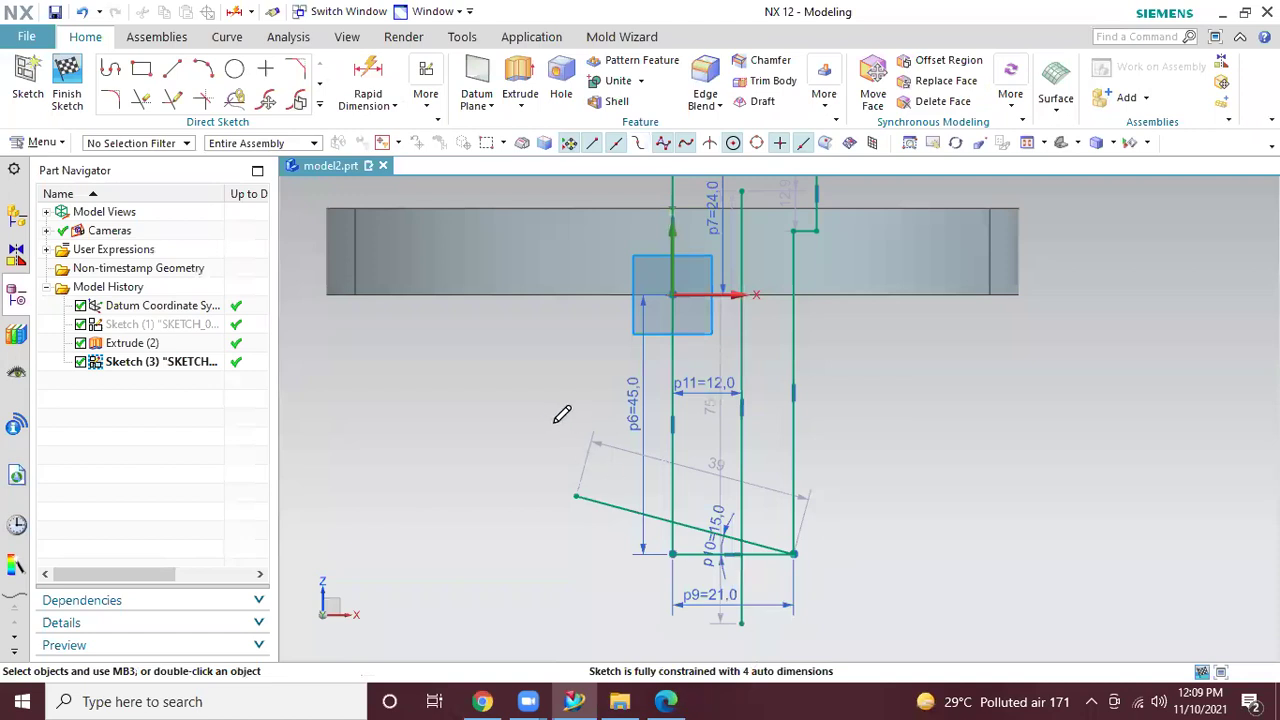
Check the R12 recess in the PDF drawing, sketch a circle beside the profile and set its diameter to 24 mm
{"action": "key", "text": "alt+Tab"}
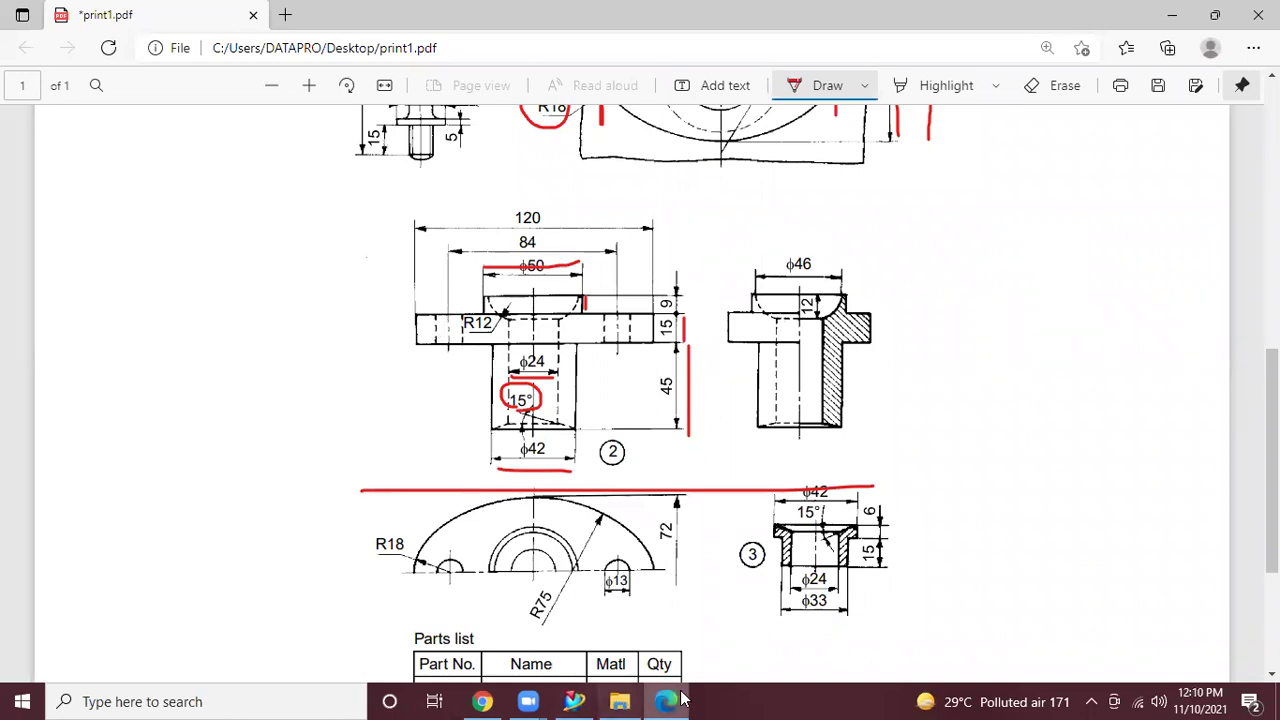
{"action": "key", "text": "alt+Tab"}
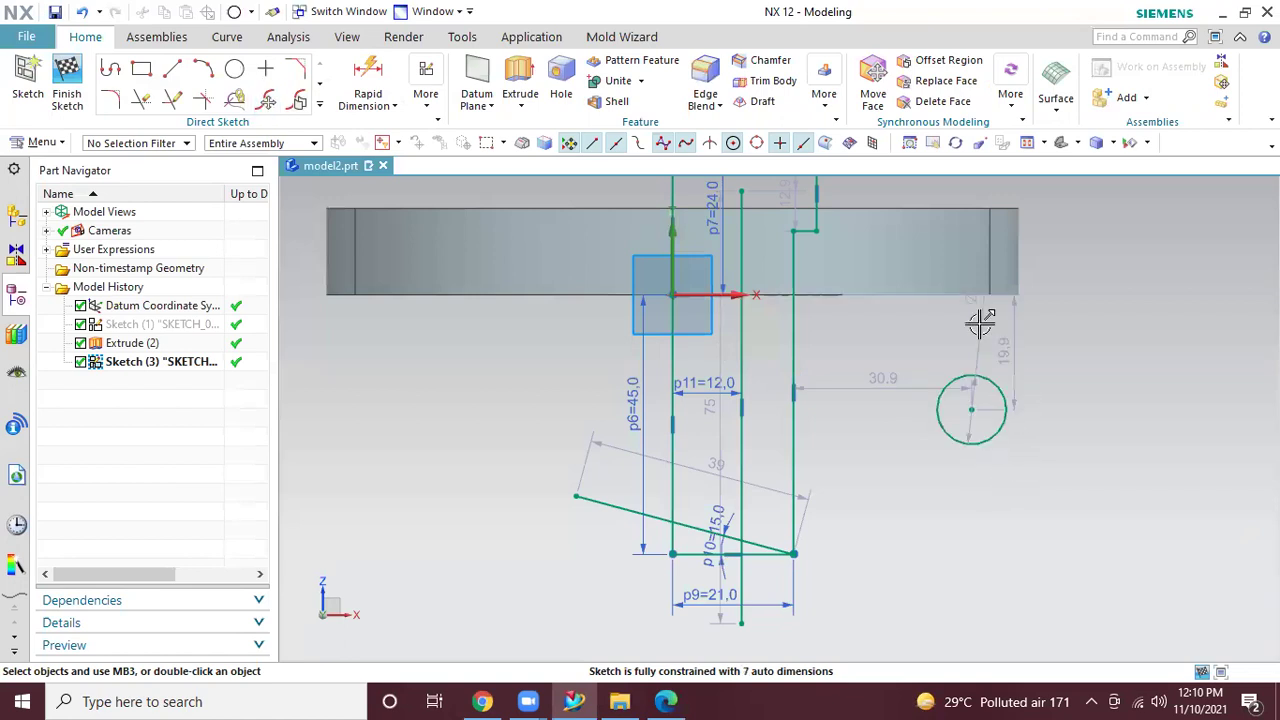
{"action": "double_click", "coordinate": [979, 323]}
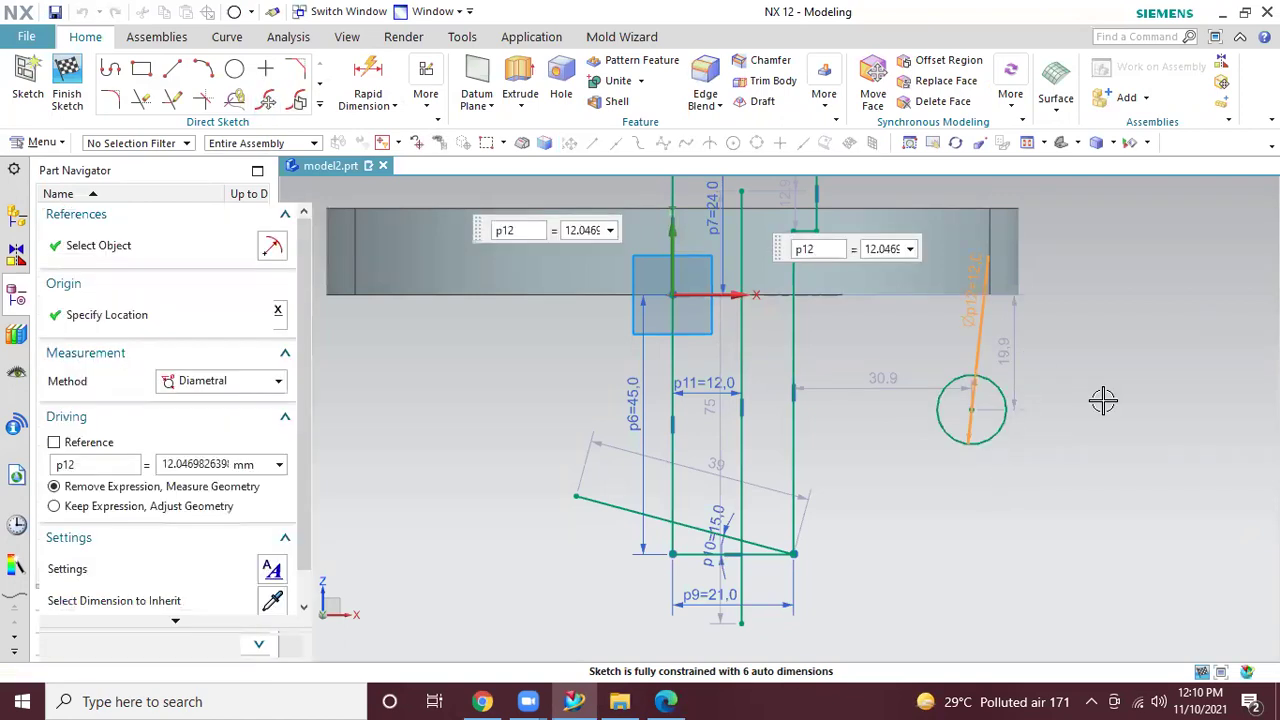
{"action": "type", "text": "24"}
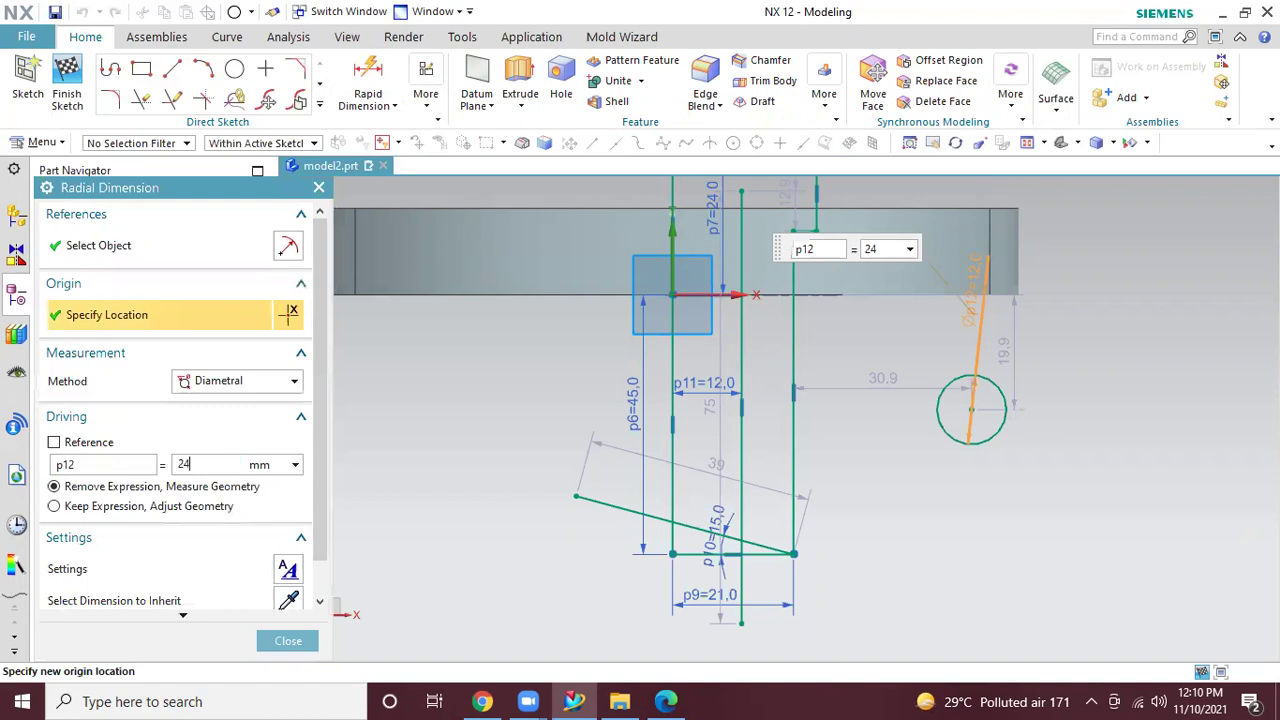
{"action": "key", "text": "Return"}
{"action": "middle_click", "coordinate": [1103, 398]}
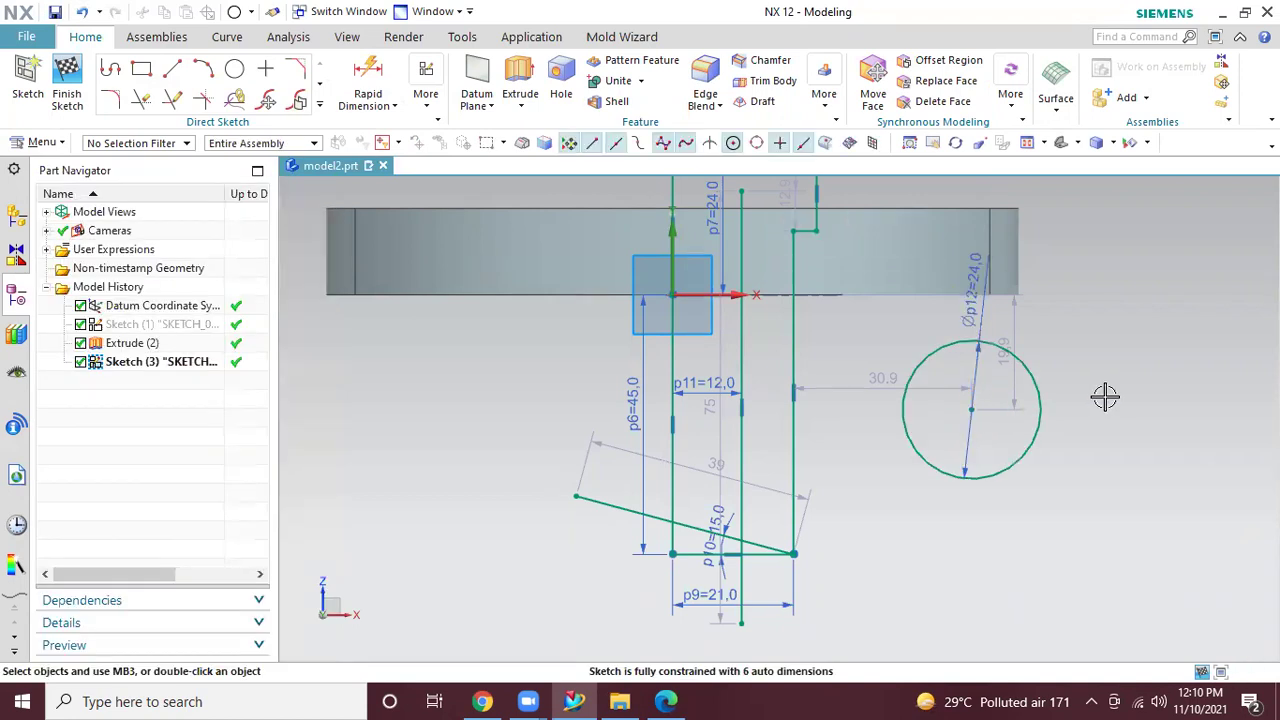
Compare with the PDF drawing and place the 24 mm circle's centre at the midpoint of the profile's upper horizontal line
{"action": "mouse_move", "coordinate": [1106, 391]}
{"action": "middle_mouse_down", "text": "shift"}
{"action": "mouse_move", "coordinate": [1111, 463]}
{"action": "mouse_move", "coordinate": [1089, 471]}
{"action": "middle_mouse_up", "text": "shift"}
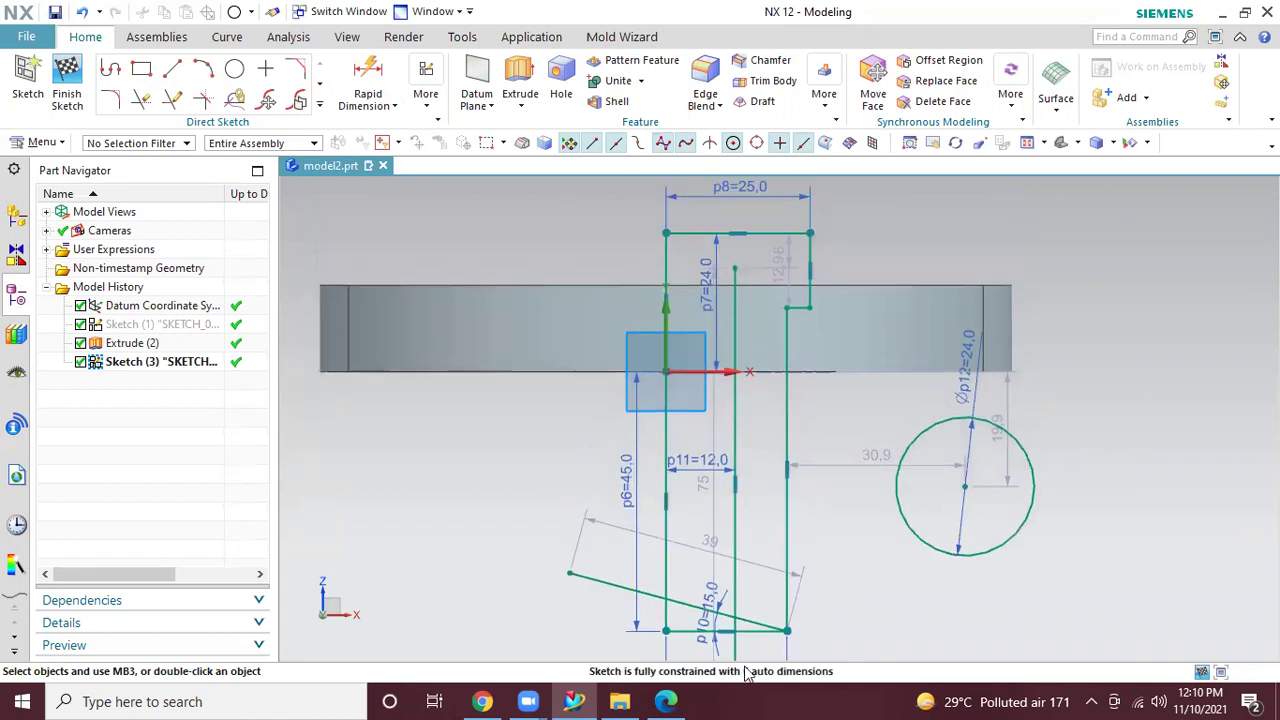
{"action": "left_click", "coordinate": [682, 700]}
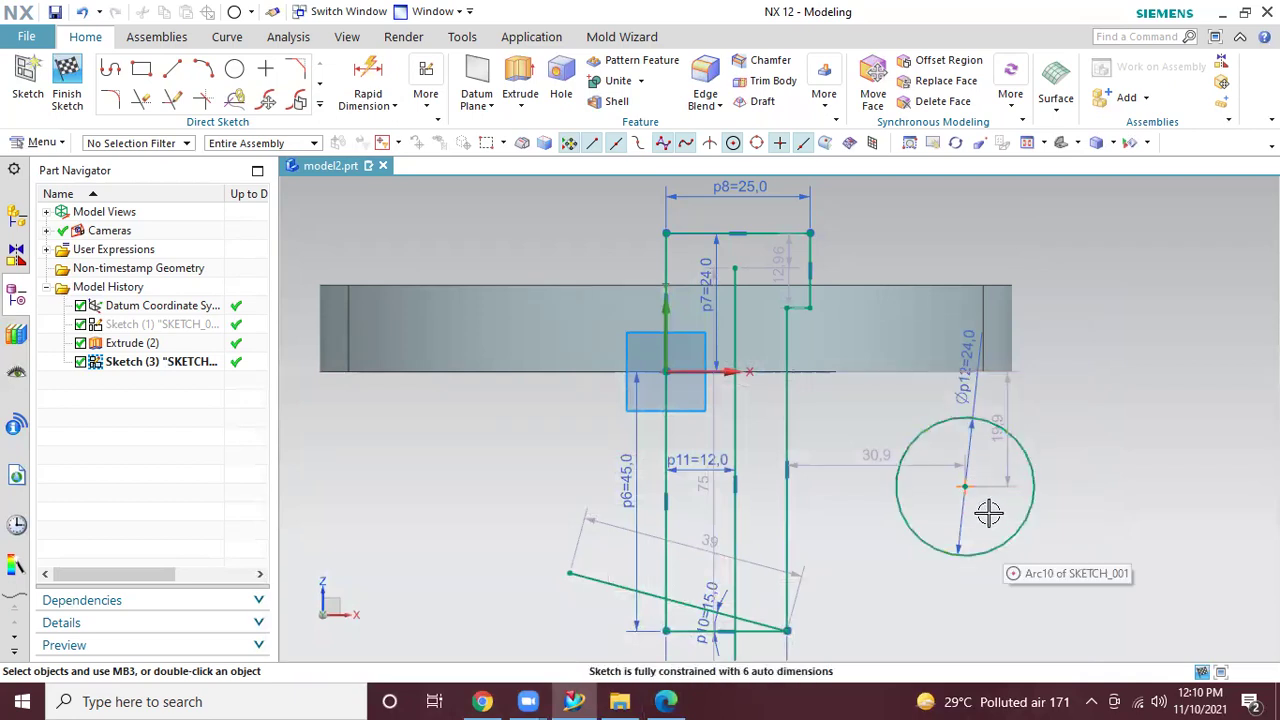
{"action": "mouse_move", "coordinate": [965, 487]}
{"action": "left_mouse_down"}
{"action": "mouse_move", "coordinate": [1063, 343]}
{"action": "mouse_move", "coordinate": [948, 260]}
{"action": "mouse_move", "coordinate": [731, 217]}
{"action": "mouse_move", "coordinate": [726, 251]}
{"action": "mouse_move", "coordinate": [727, 236]}
{"action": "mouse_move", "coordinate": [1006, 449]}
{"action": "mouse_move", "coordinate": [1062, 455]}
{"action": "left_mouse_up"}
{"action": "left_click", "coordinate": [666, 701]}
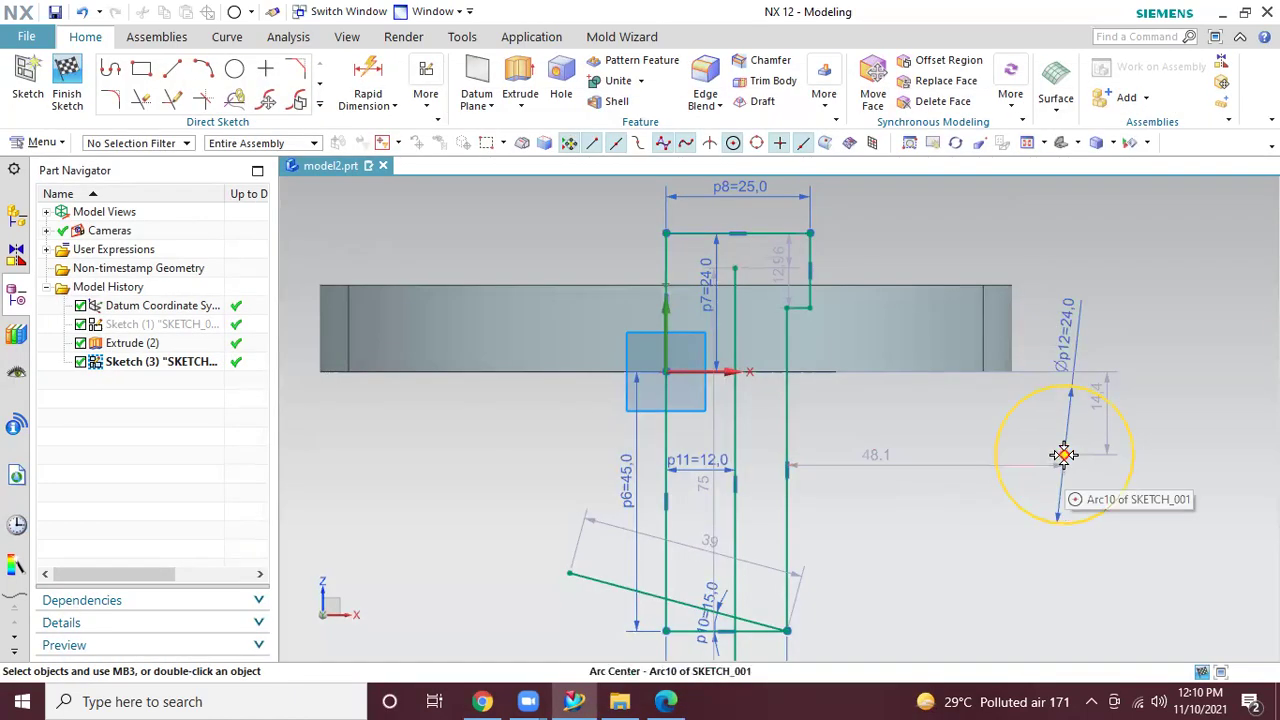
{"action": "mouse_move", "coordinate": [1063, 455]}
{"action": "left_mouse_down"}
{"action": "mouse_move", "coordinate": [766, 226]}
{"action": "mouse_move", "coordinate": [734, 217]}
{"action": "mouse_move", "coordinate": [734, 233]}
{"action": "left_mouse_up"}
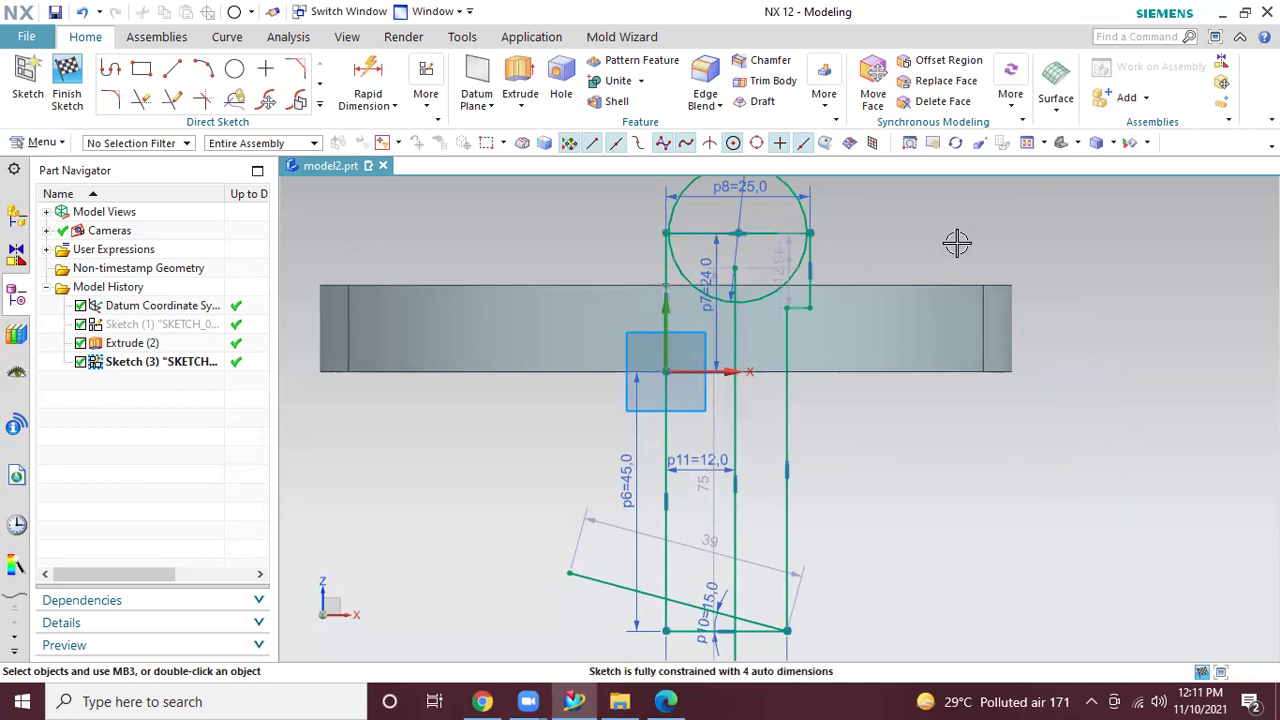
{"action": "scroll", "coordinate": [845, 231], "scroll_direction": "down", "scroll_amount": 3}
{"action": "scroll", "coordinate": [845, 231], "scroll_direction": "up", "scroll_amount": 3}
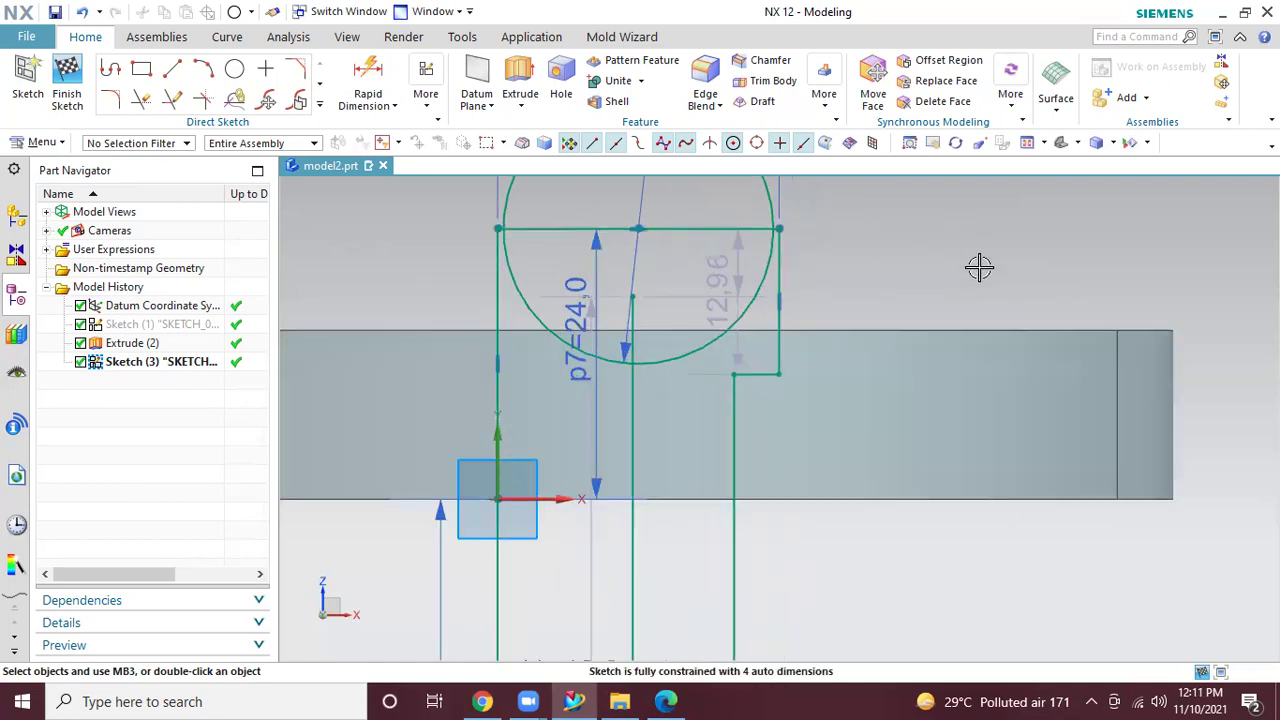
{"action": "scroll", "coordinate": [981, 281], "scroll_direction": "down", "scroll_amount": 1}
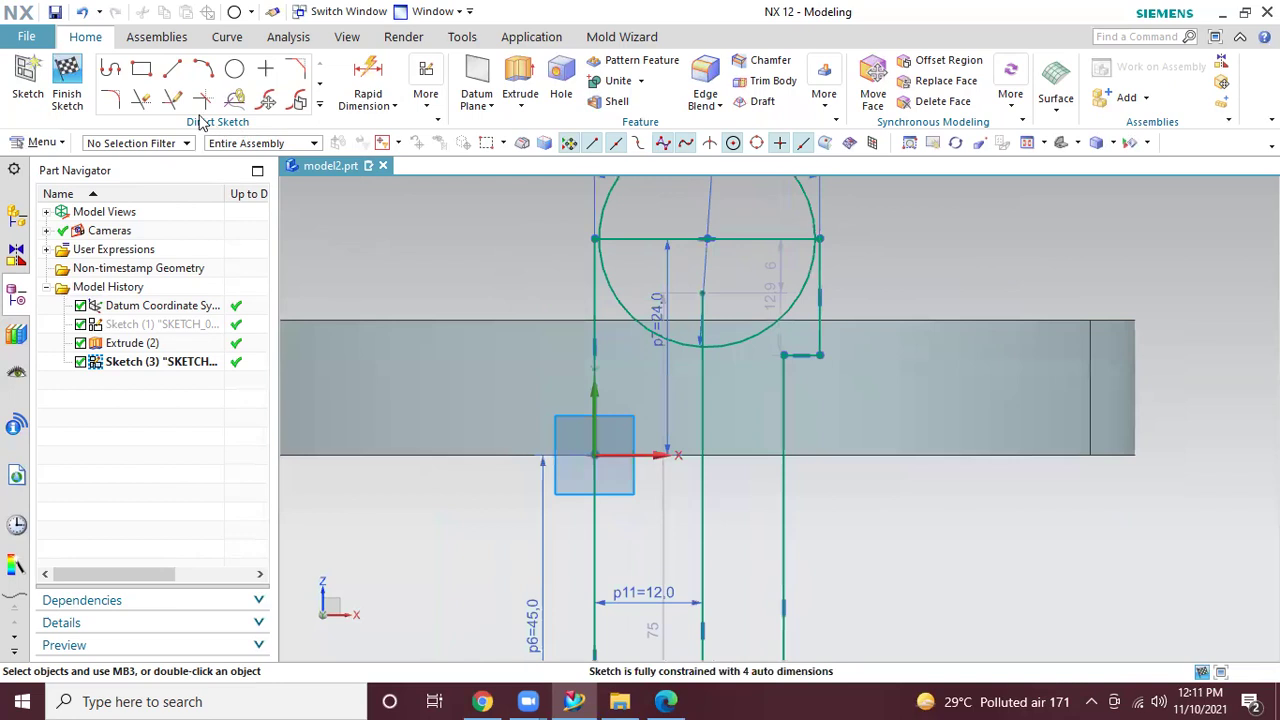
{"action": "left_click", "coordinate": [172, 99]}
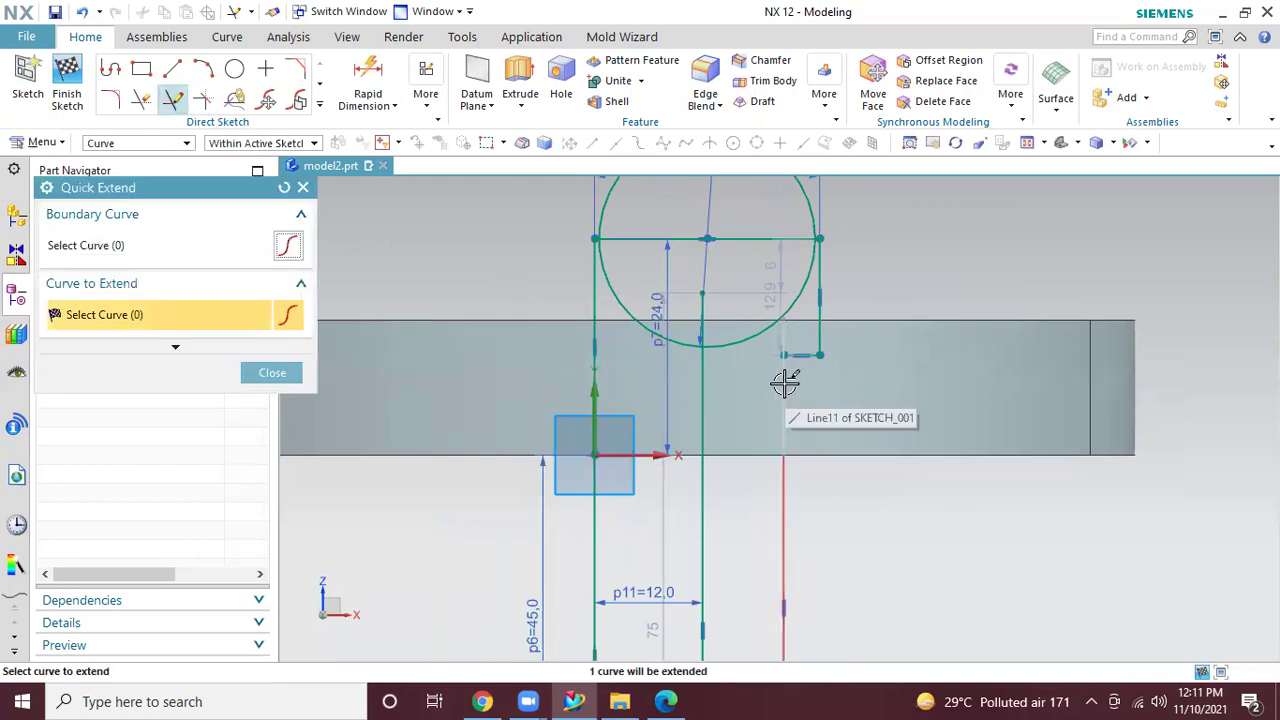
{"action": "left_click", "coordinate": [788, 412]}
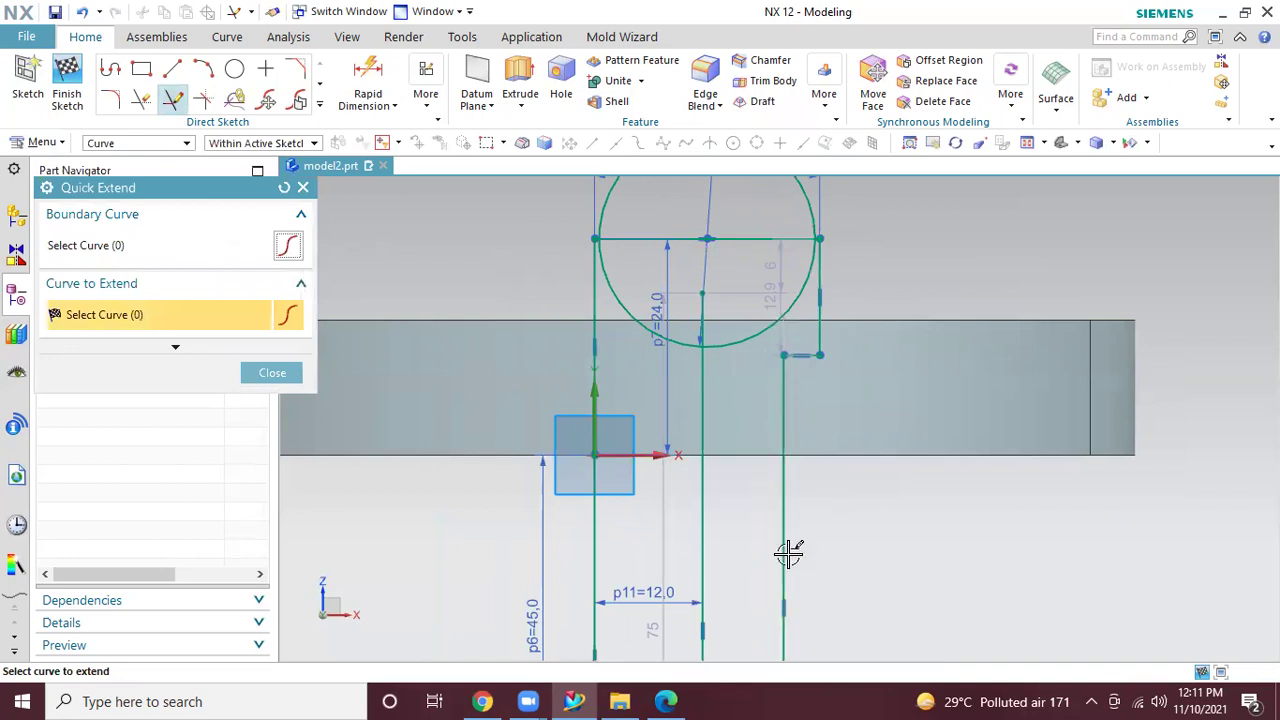
{"action": "left_click", "coordinate": [665, 700]}
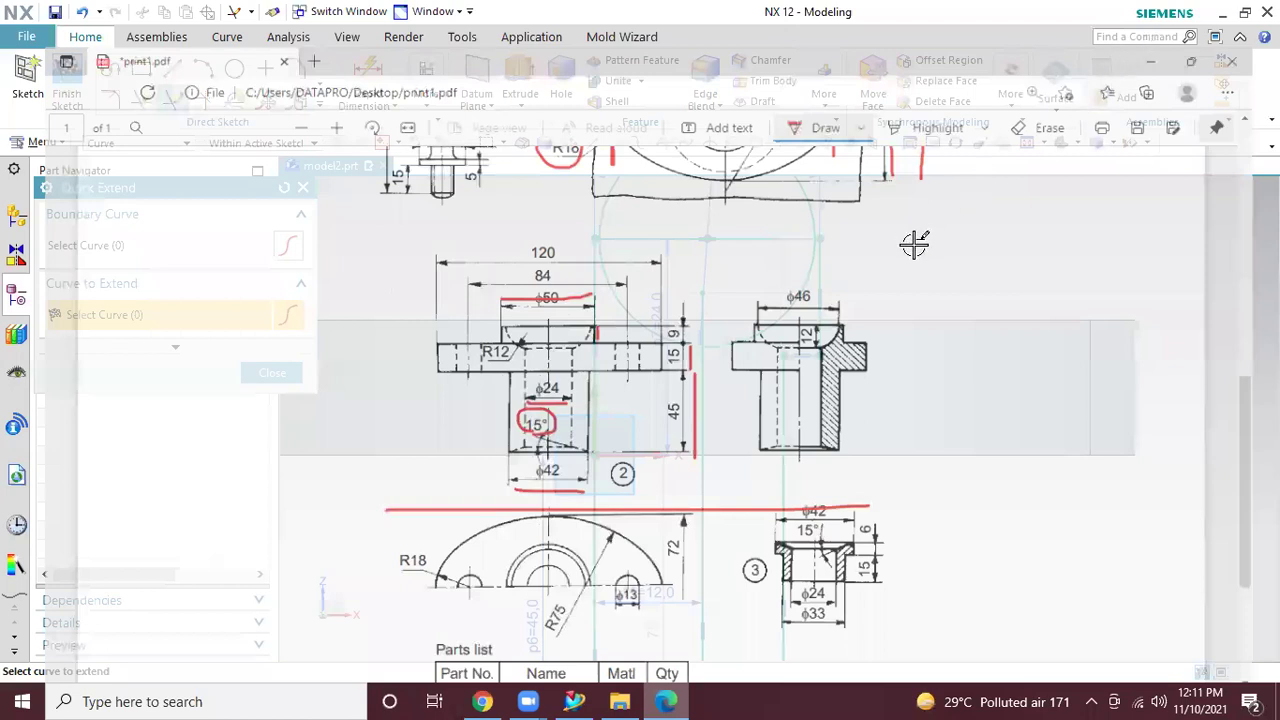
{"action": "key", "text": "Escape"}
Undo the circle's placement, then snap its centre onto the midpoint of the upper horizontal line again and compare with the PDF drawing
{"action": "key", "text": "ctrl+z"}
{"action": "left_click_drag", "start_coordinate": [1216, 588], "coordinate": [693, 255]}
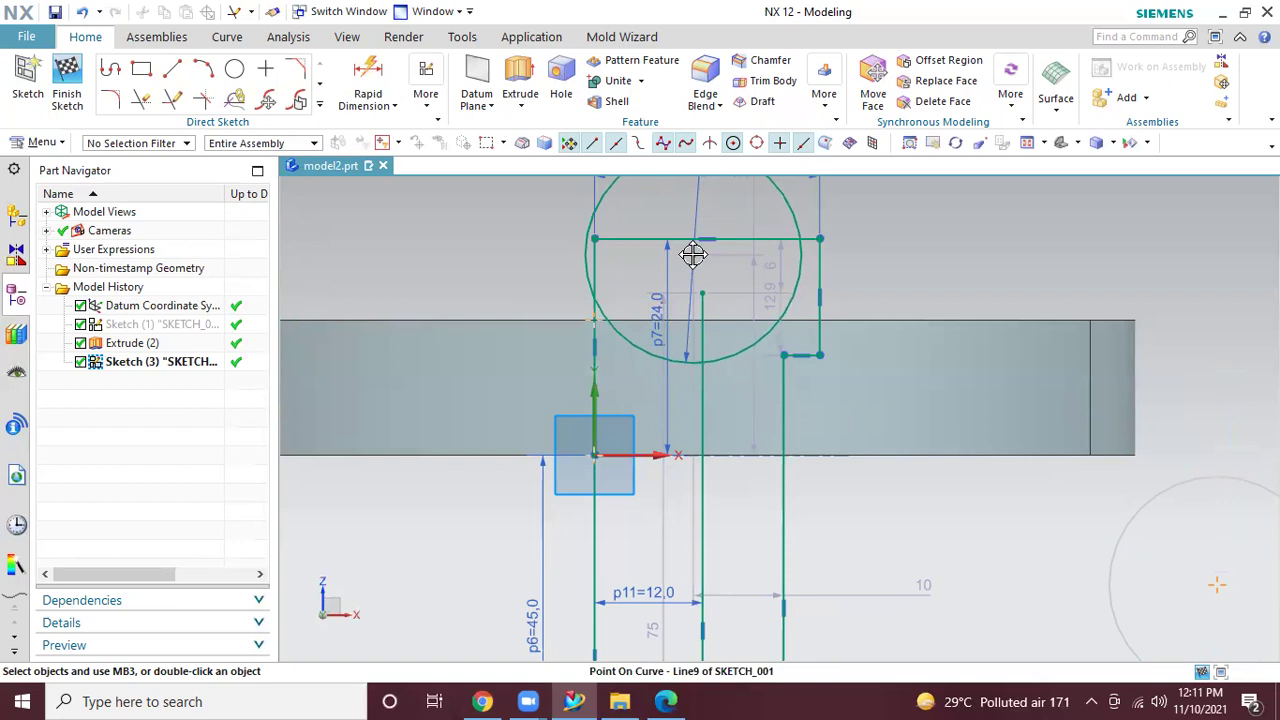
{"action": "left_click_drag", "start_coordinate": [693, 255], "coordinate": [701, 243]}
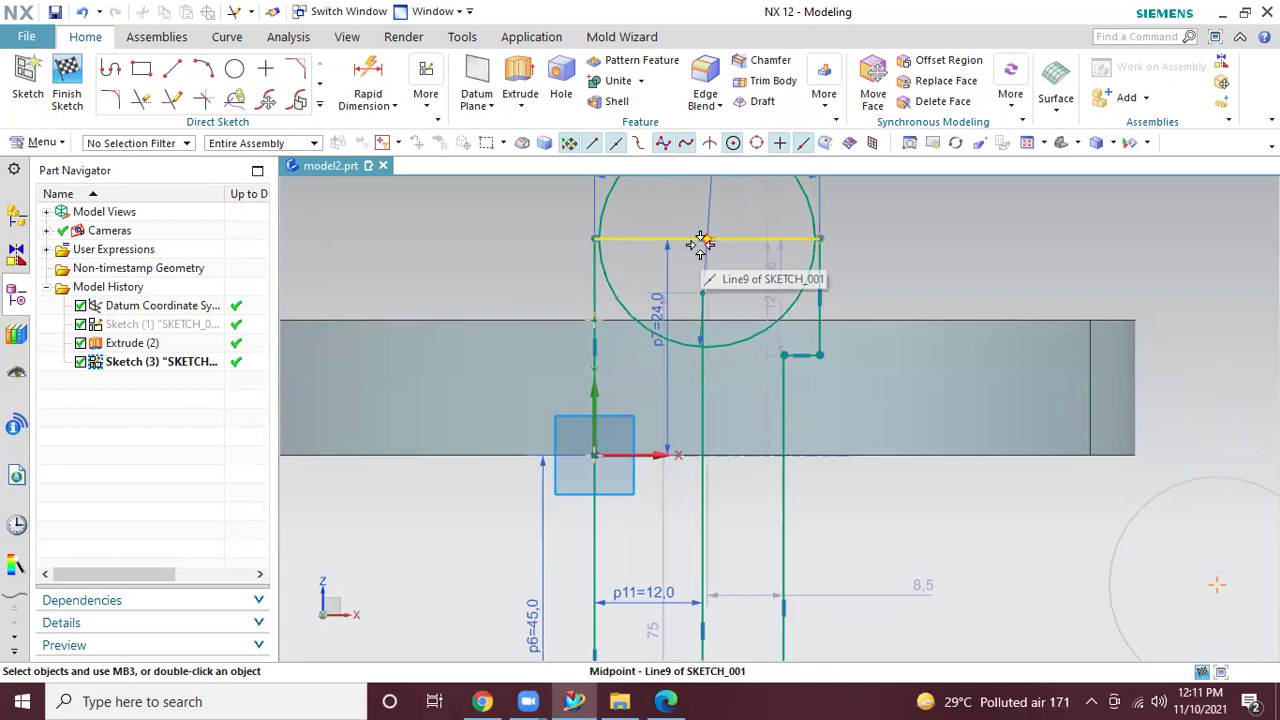
{"action": "left_click_drag", "start_coordinate": [701, 244], "coordinate": [701, 244]}
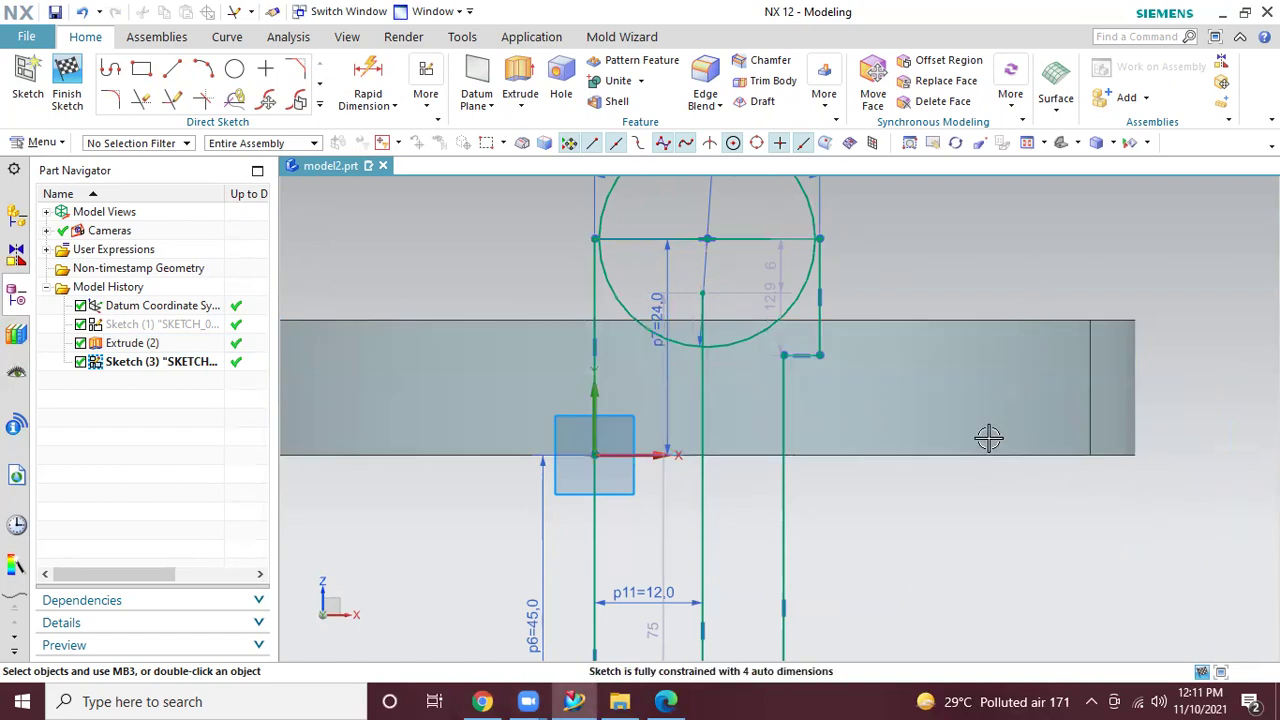
{"action": "scroll", "coordinate": [988, 437], "scroll_direction": "down", "scroll_amount": 2}
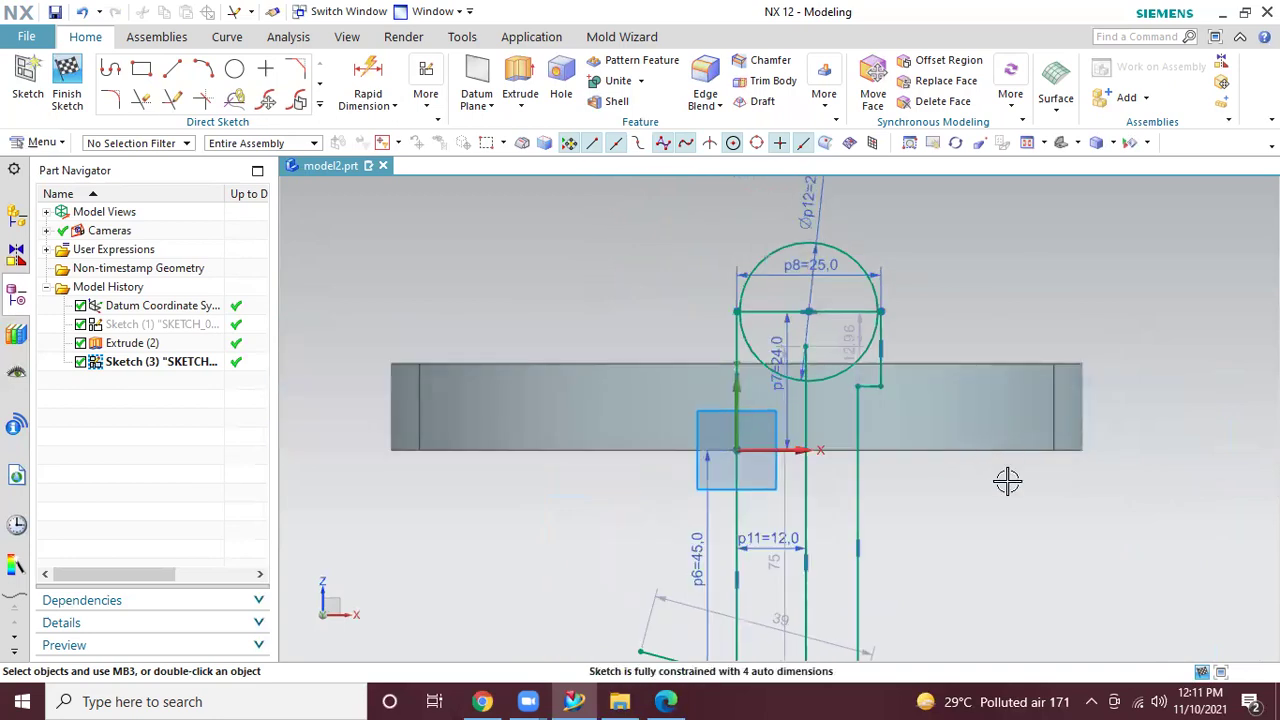
{"action": "left_click", "coordinate": [684, 700]}
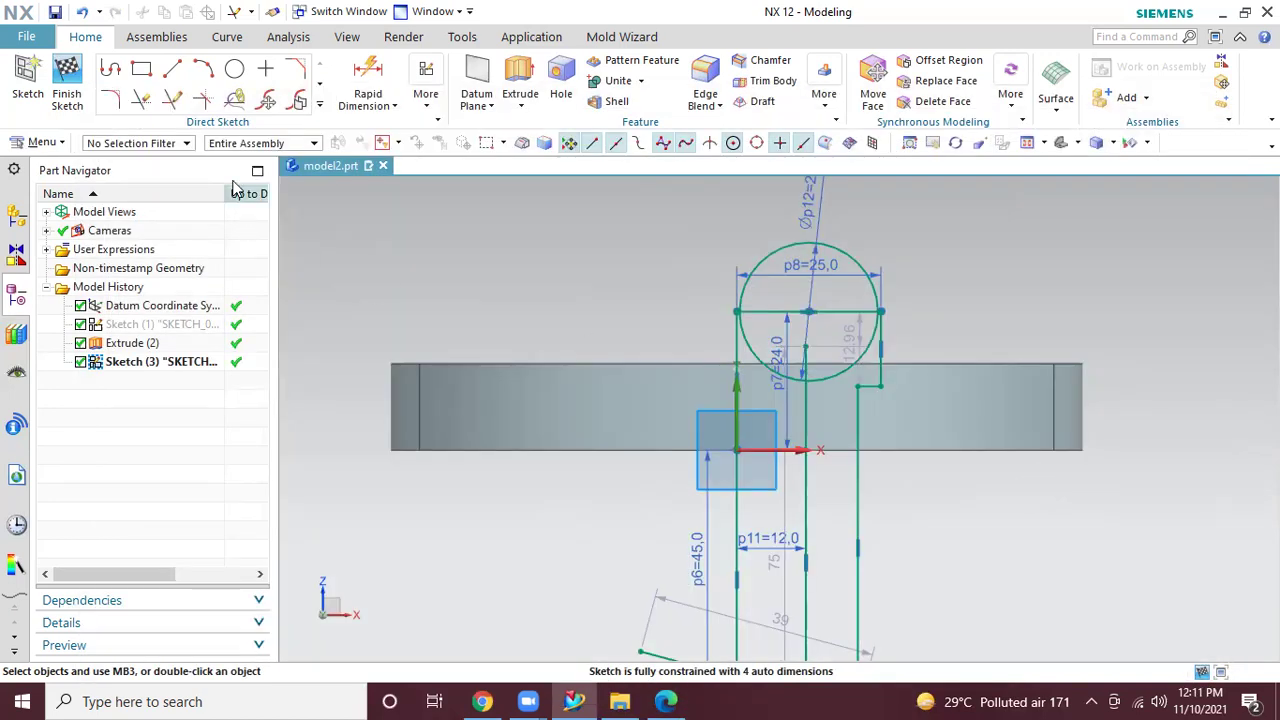
Trim the circle to its lower outer quarter arc, the bore line's end above the arc, and the upper horizontal line inside the circle
{"action": "left_click", "coordinate": [142, 101]}
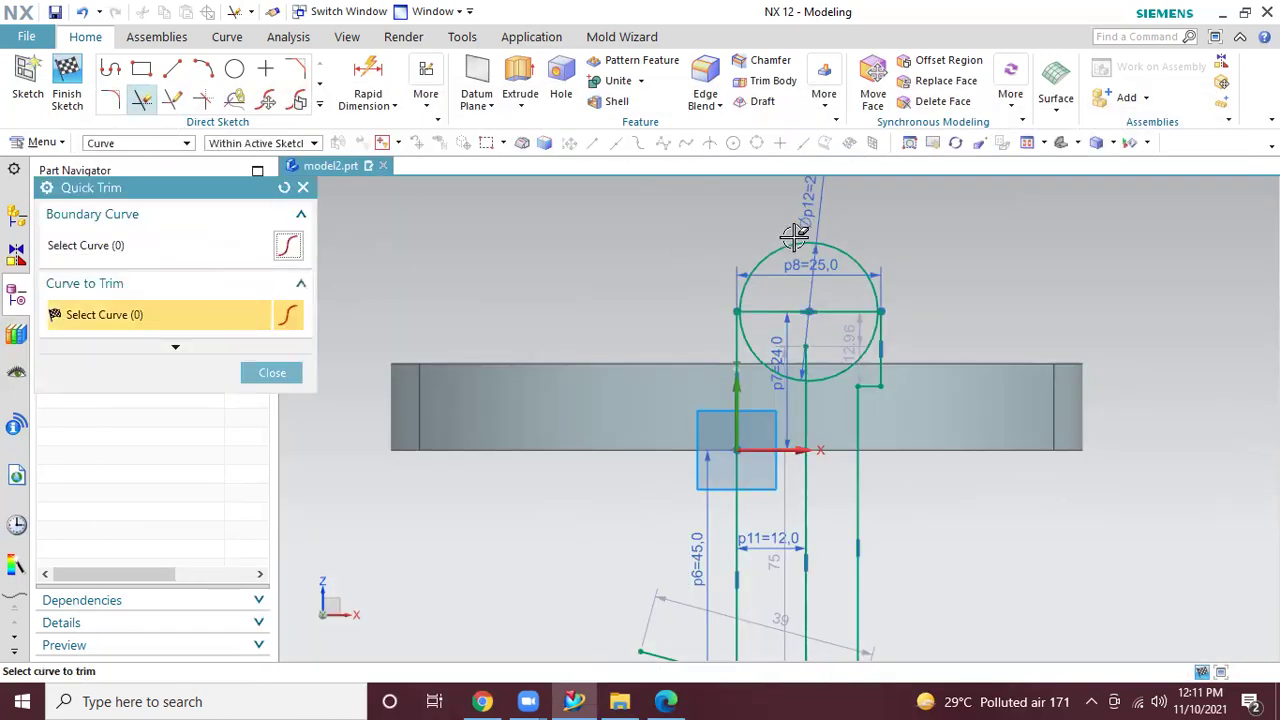
{"action": "left_click", "coordinate": [847, 243]}
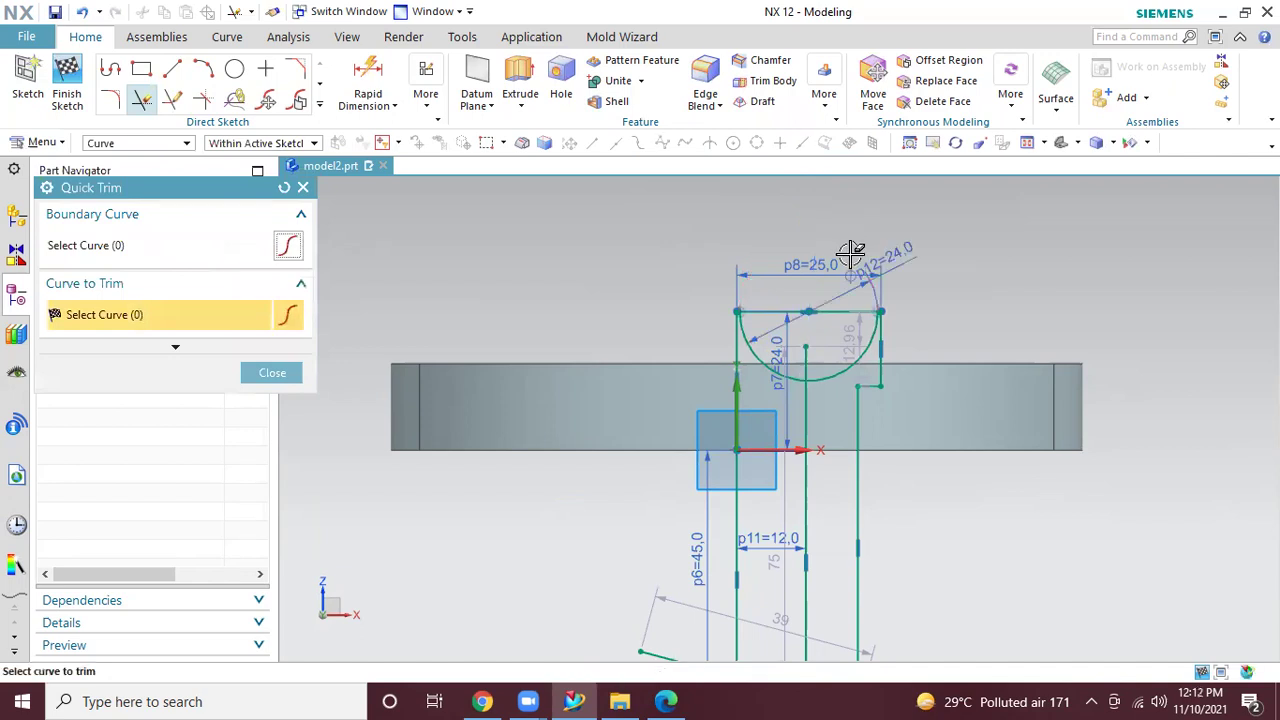
{"action": "scroll", "coordinate": [846, 329], "scroll_direction": "up", "scroll_amount": 2}
{"action": "left_click", "coordinate": [768, 380]}
{"action": "left_click", "coordinate": [724, 411]}
{"action": "left_click", "coordinate": [828, 292]}
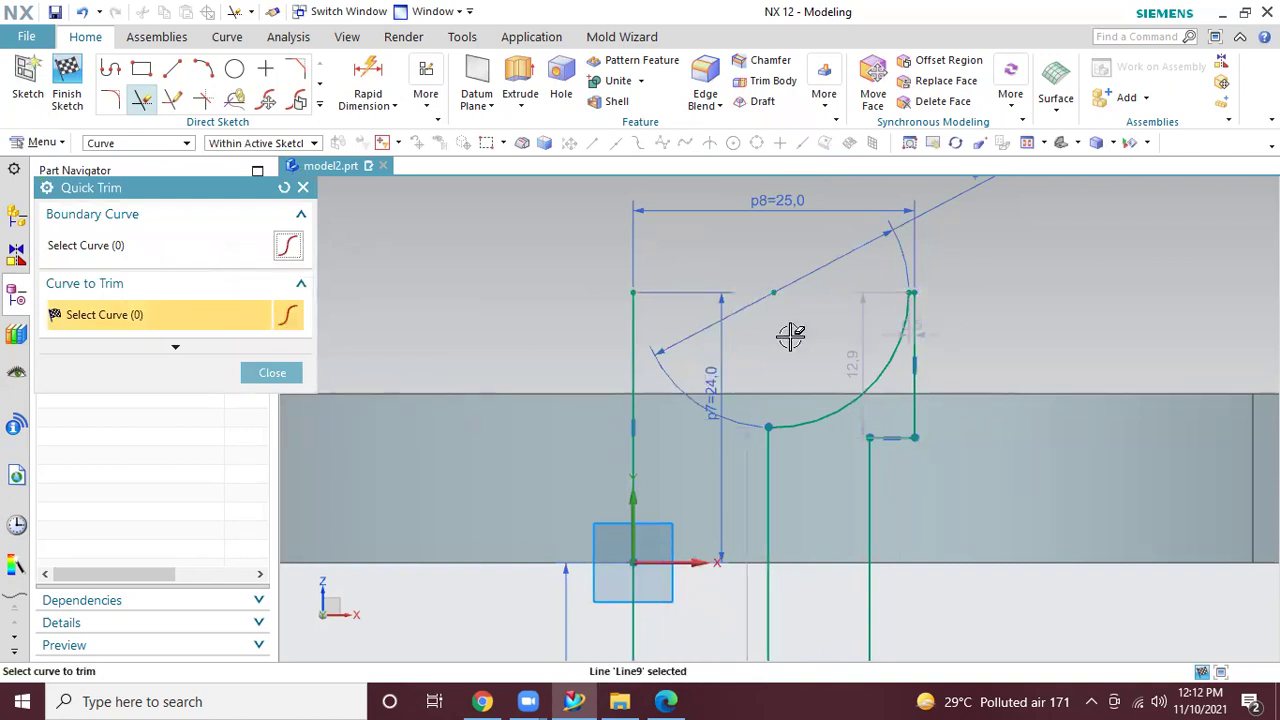
Trim the bore line below the inclined line, remove the lower horizontal line, and trim the inclined line inward of the bore line
{"action": "scroll", "coordinate": [790, 337], "scroll_direction": "down", "scroll_amount": 5}
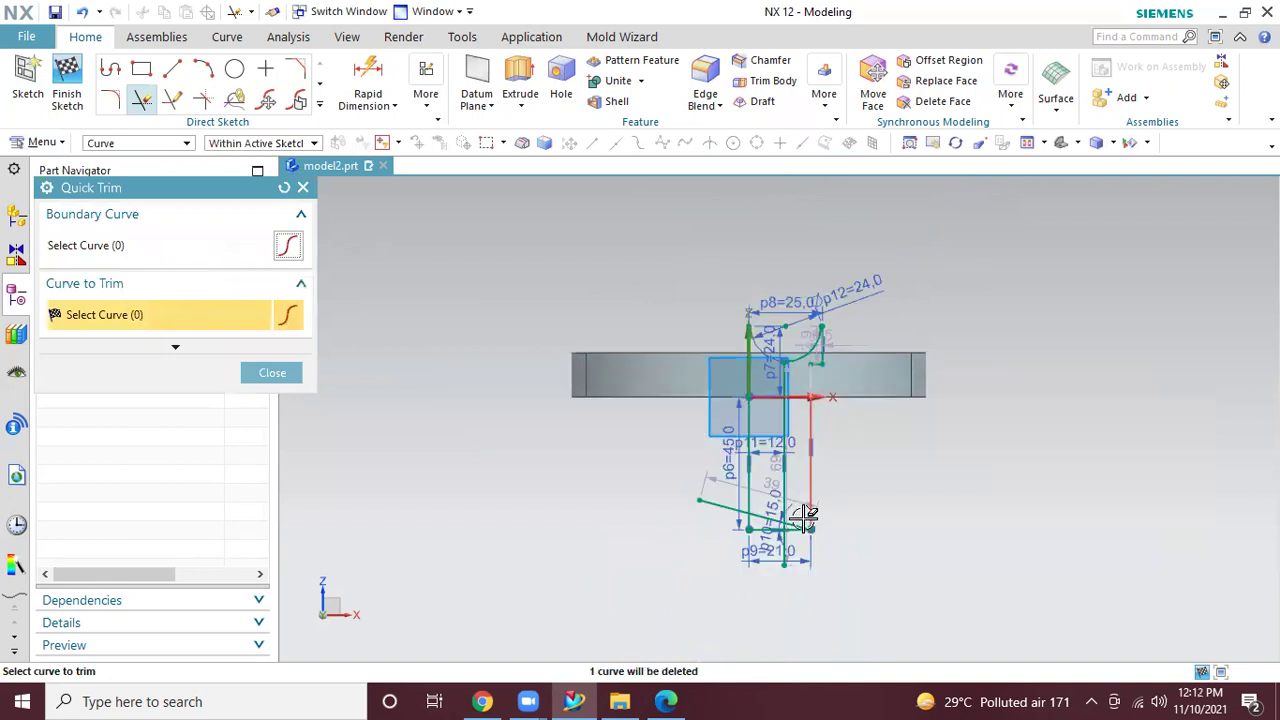
{"action": "scroll", "coordinate": [806, 518], "scroll_direction": "up", "scroll_amount": 2}
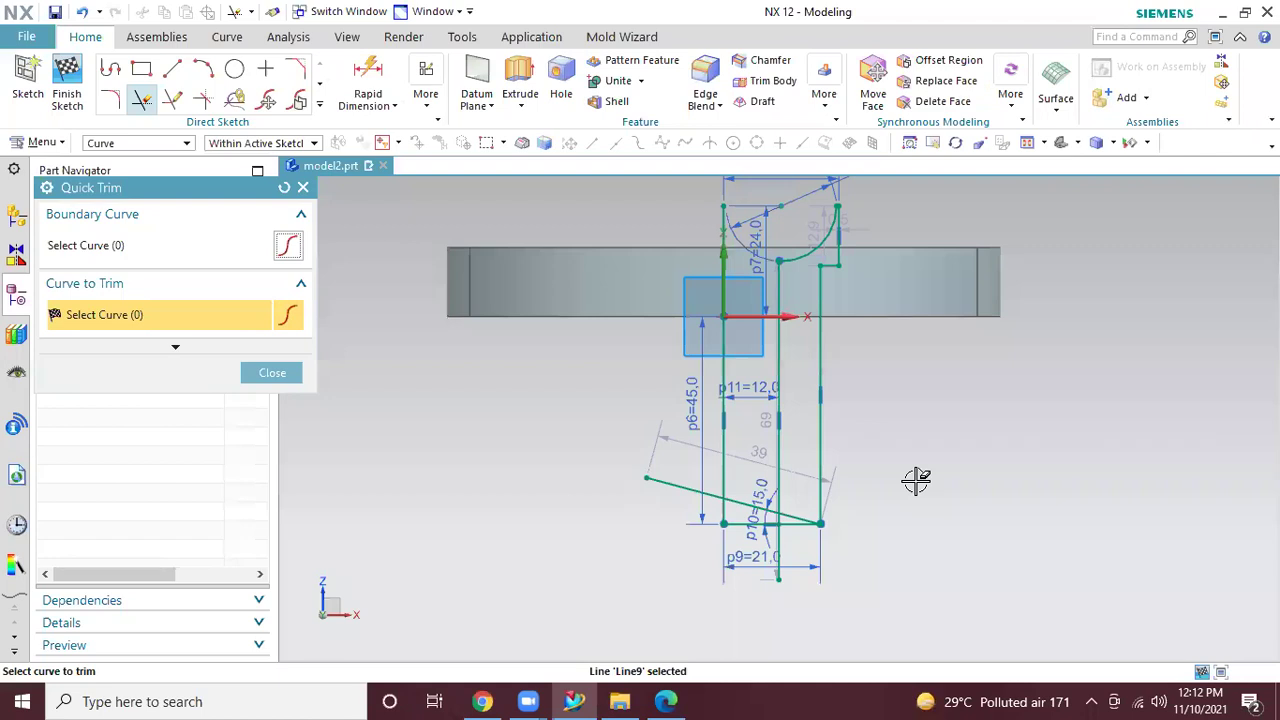
{"action": "scroll", "coordinate": [796, 545], "scroll_direction": "up", "scroll_amount": 3}
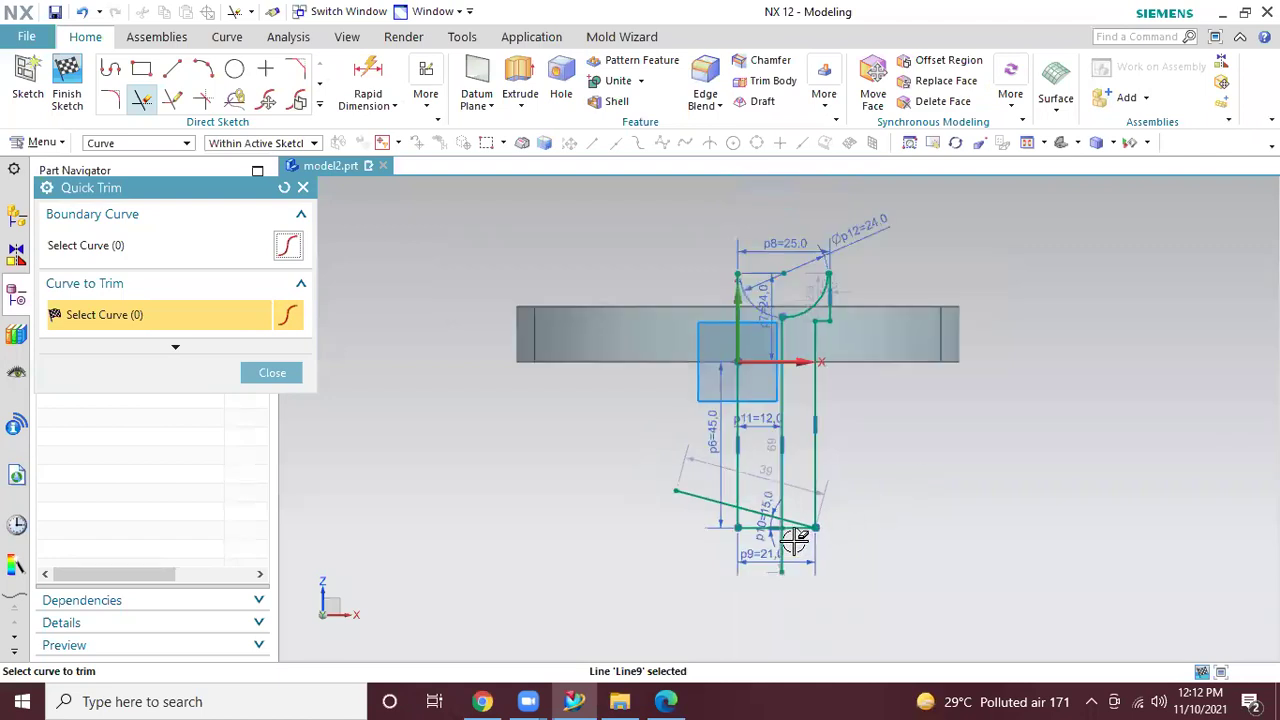
{"action": "scroll", "coordinate": [794, 540], "scroll_direction": "up", "scroll_amount": 1}
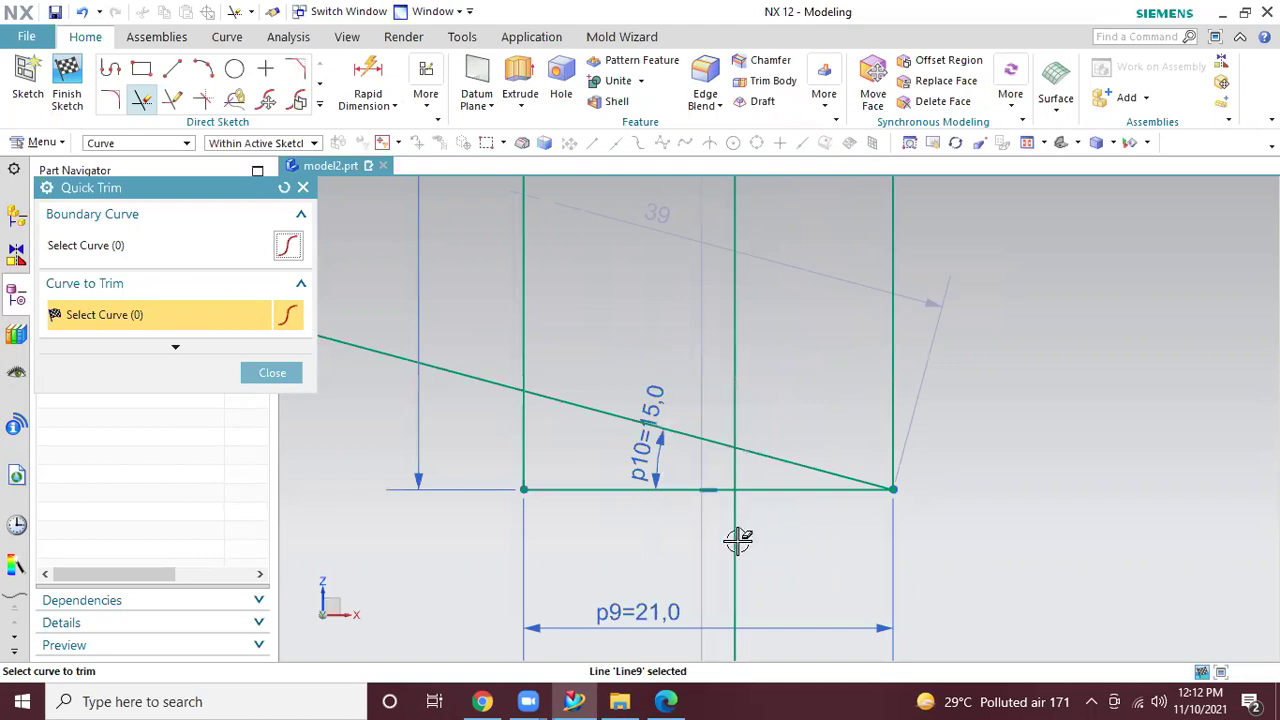
{"action": "left_click", "coordinate": [738, 470]}
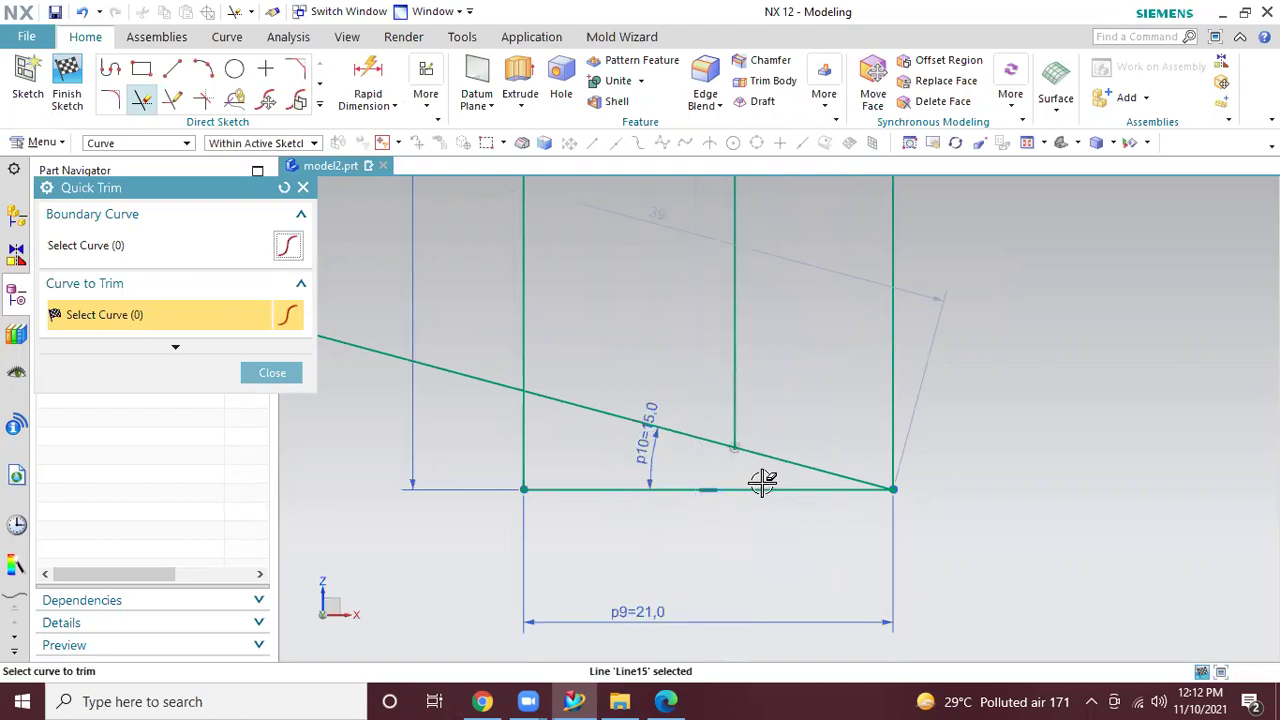
{"action": "left_click", "coordinate": [766, 487]}
{"action": "left_click", "coordinate": [700, 442]}
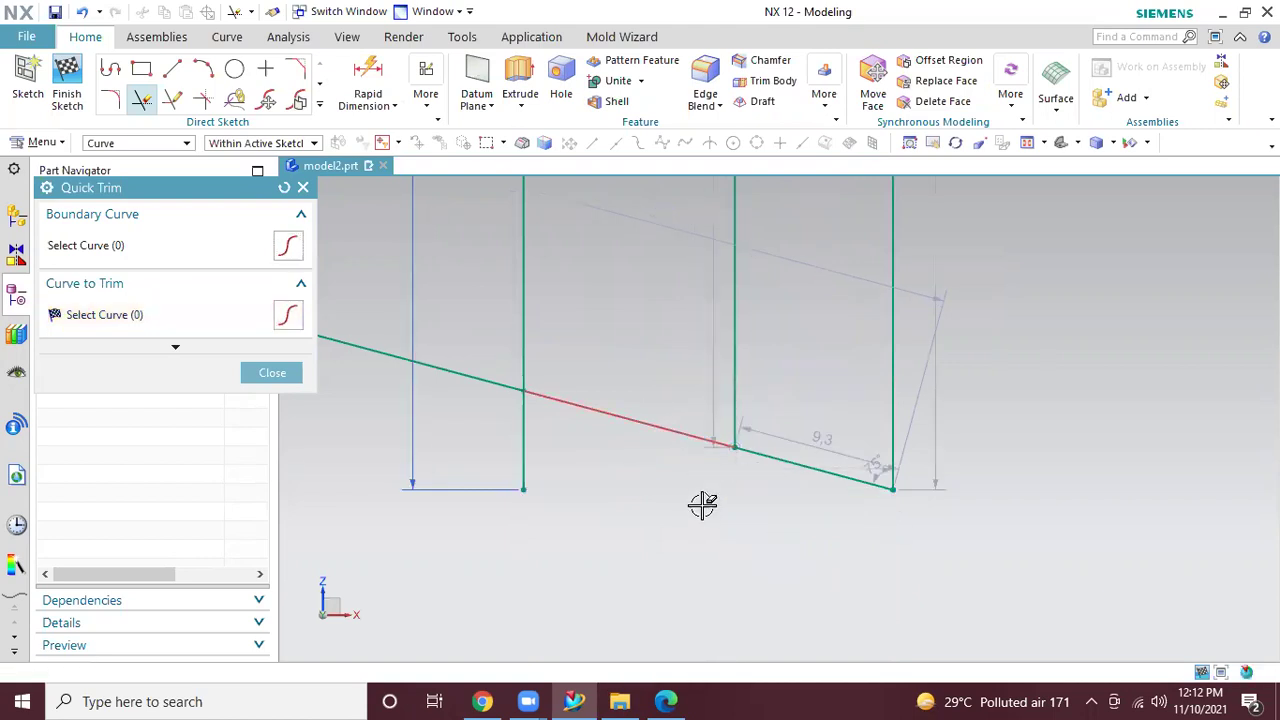
{"action": "scroll", "coordinate": [706, 515], "scroll_direction": "down", "scroll_amount": 3}
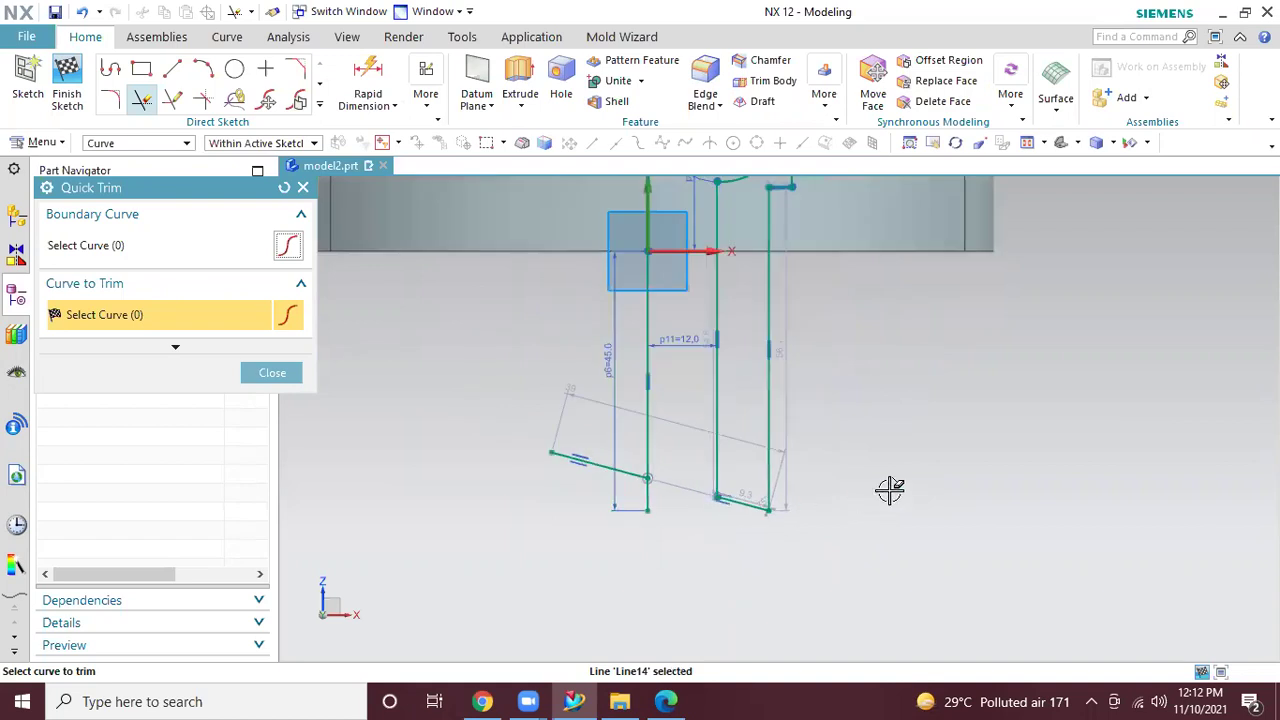
{"action": "scroll", "coordinate": [889, 491], "scroll_direction": "down", "scroll_amount": 1}
{"action": "left_click", "coordinate": [640, 483]}
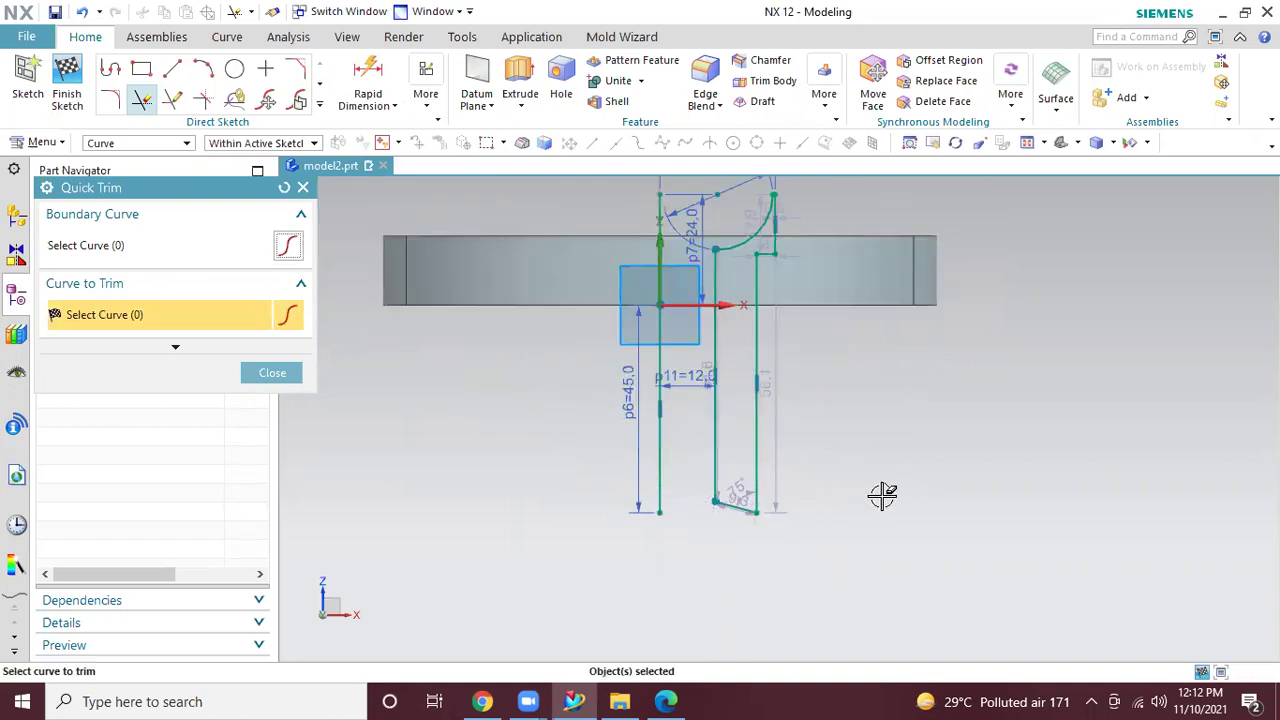
End the trimming, finish the half-section profile sketch and examine it against the flange
{"action": "mouse_move", "coordinate": [903, 408]}
{"action": "middle_mouse_down", "text": "shift"}
{"action": "mouse_move", "coordinate": [920, 451]}
{"action": "mouse_move", "coordinate": [908, 457]}
{"action": "middle_mouse_up", "text": "shift"}
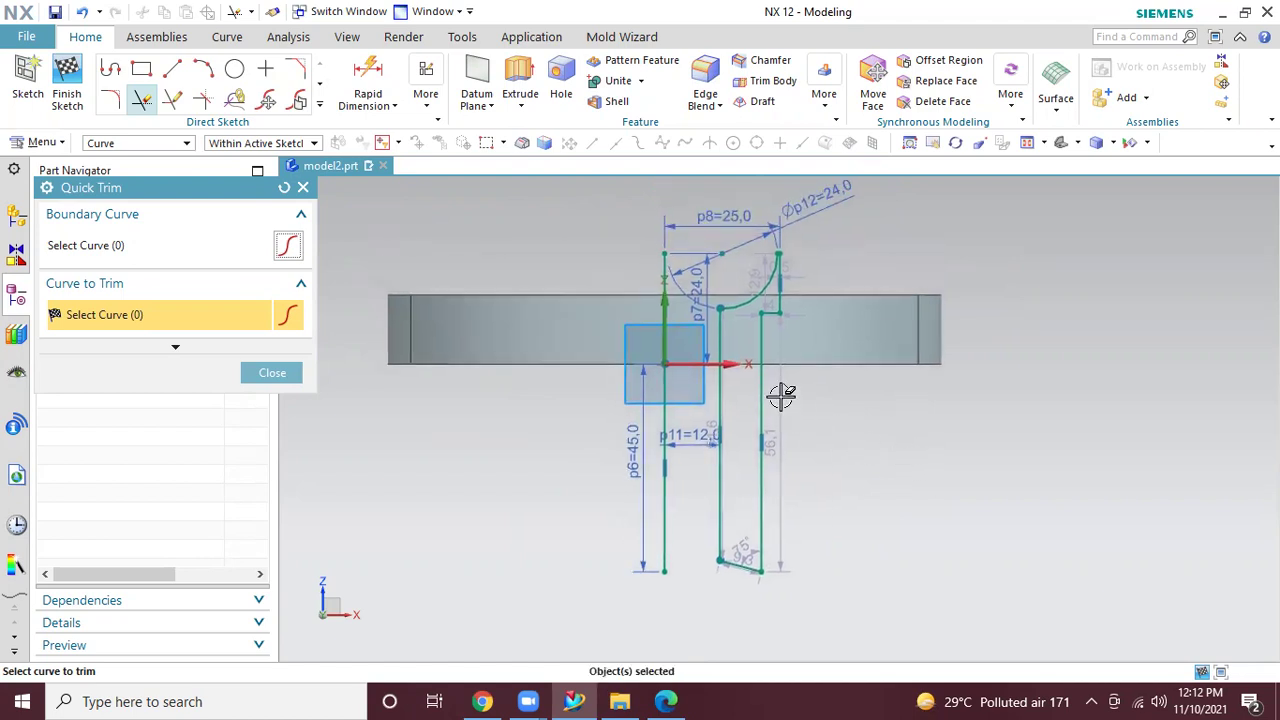
{"action": "scroll", "coordinate": [781, 396], "scroll_direction": "up", "scroll_amount": 1}
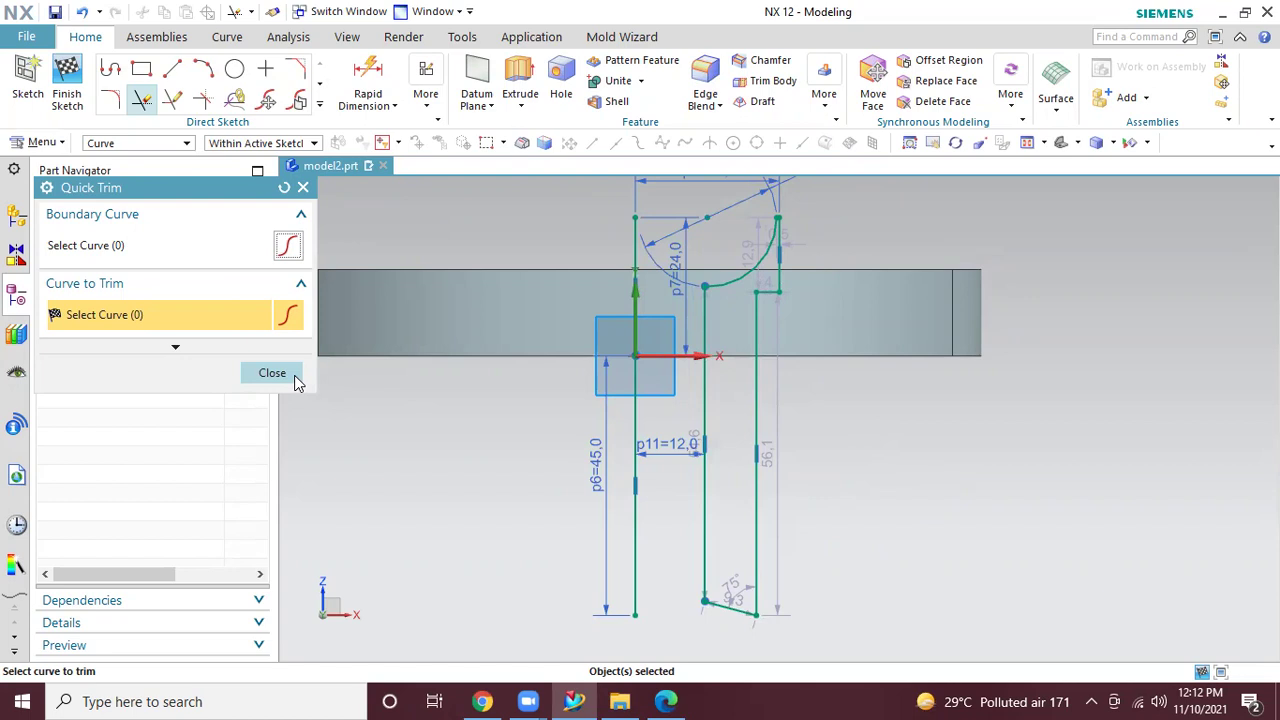
{"action": "left_click", "coordinate": [272, 373]}
{"action": "left_click", "coordinate": [67, 85]}
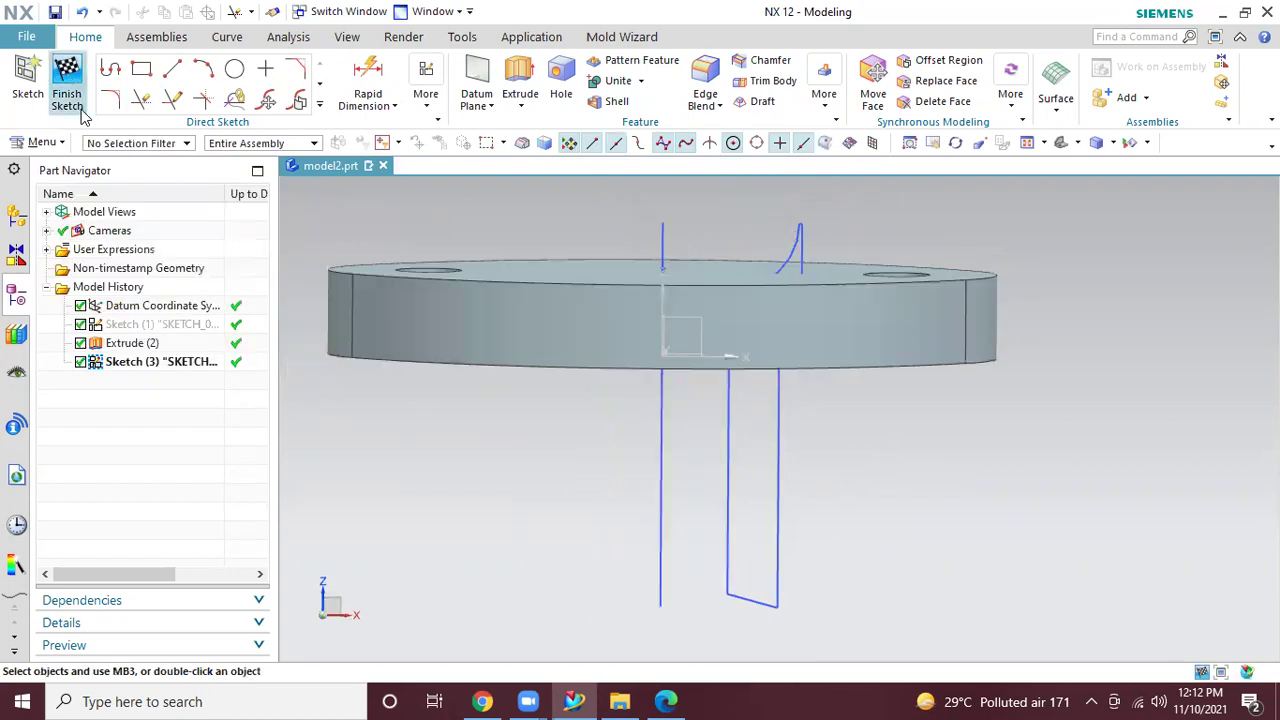
{"action": "mouse_move", "coordinate": [1003, 449]}
{"action": "middle_mouse_down"}
{"action": "mouse_move", "coordinate": [960, 509]}
{"action": "mouse_move", "coordinate": [994, 491]}
{"action": "mouse_move", "coordinate": [980, 509]}
{"action": "mouse_move", "coordinate": [993, 472]}
{"action": "mouse_move", "coordinate": [986, 503]}
{"action": "mouse_move", "coordinate": [950, 498]}
{"action": "middle_mouse_up"}
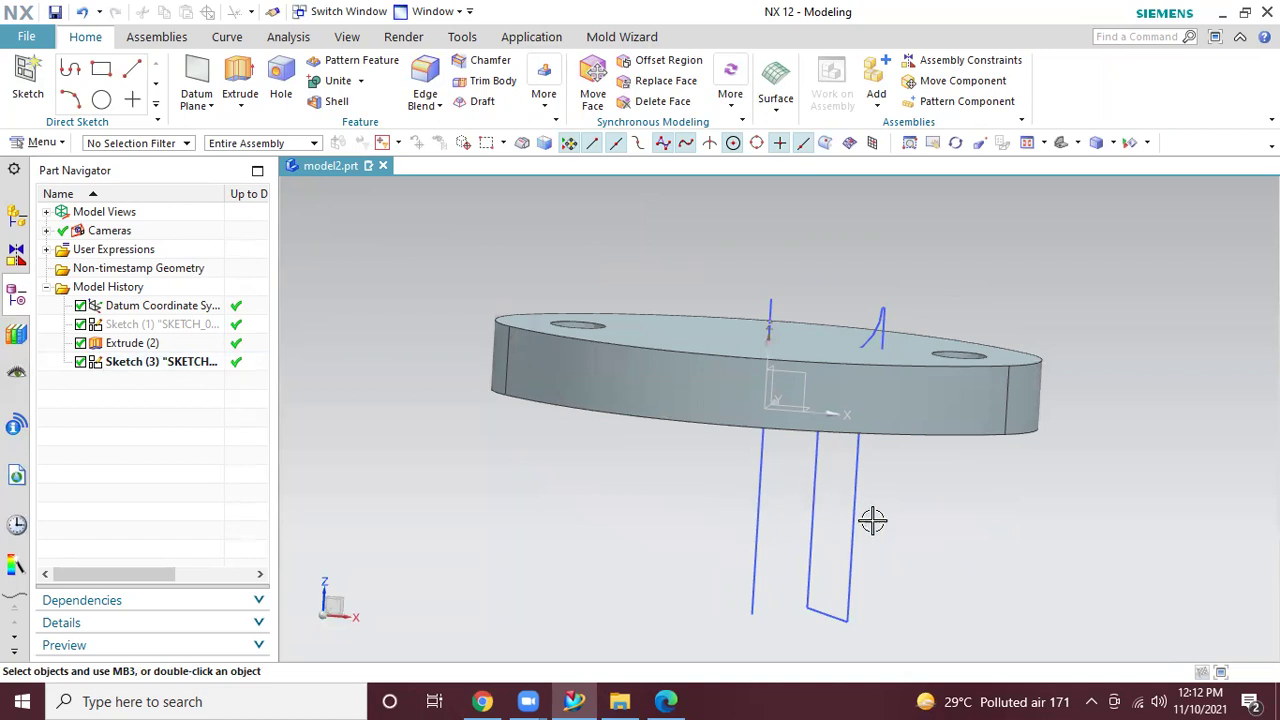
{"action": "mouse_move", "coordinate": [934, 509]}
{"action": "middle_mouse_down"}
{"action": "mouse_move", "coordinate": [946, 477]}
{"action": "mouse_move", "coordinate": [934, 516]}
{"action": "middle_mouse_up"}
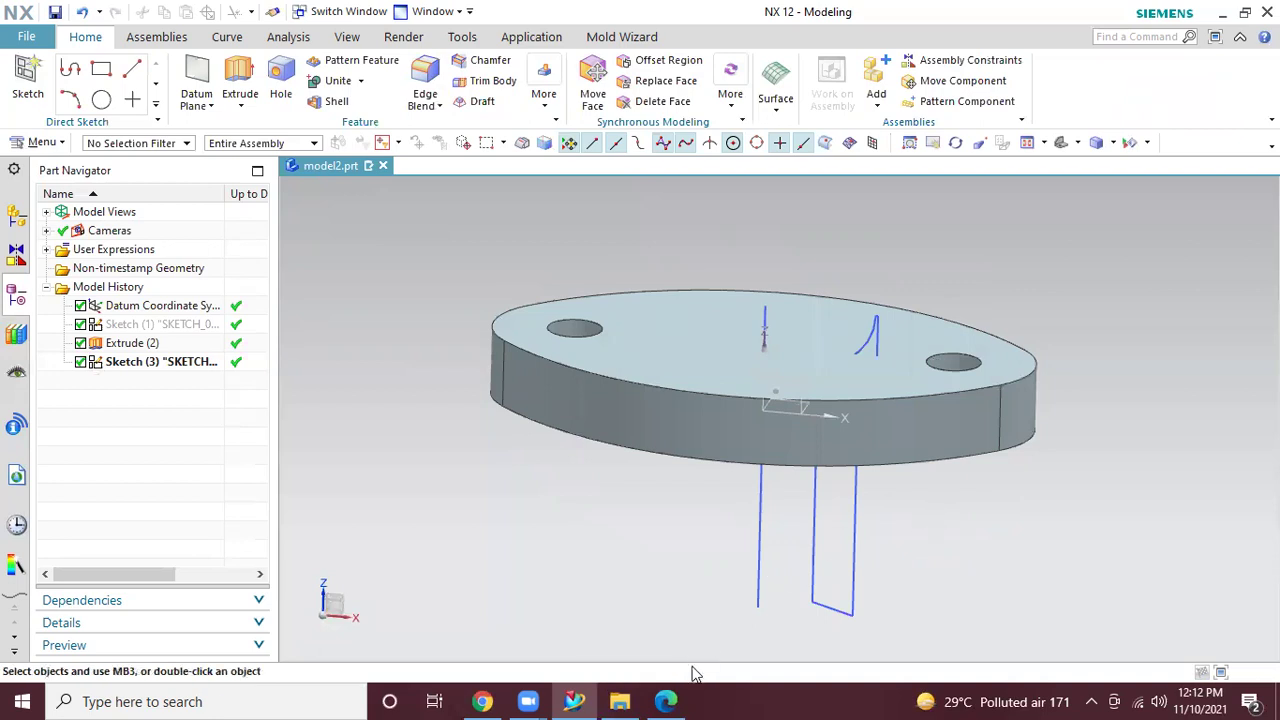
Check part 2 in the PDF drawing, then project the half-section's bore line and quarter arc into the new sketch as single curves
{"action": "left_click", "coordinate": [665, 701]}
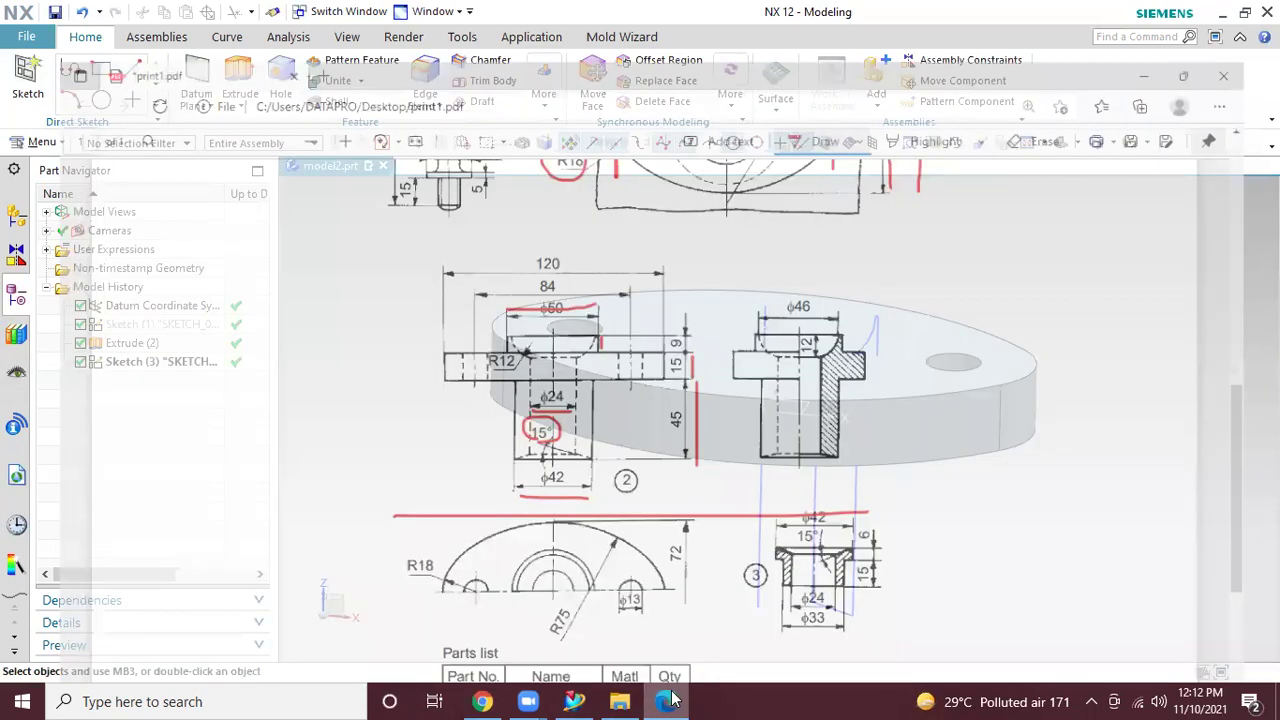
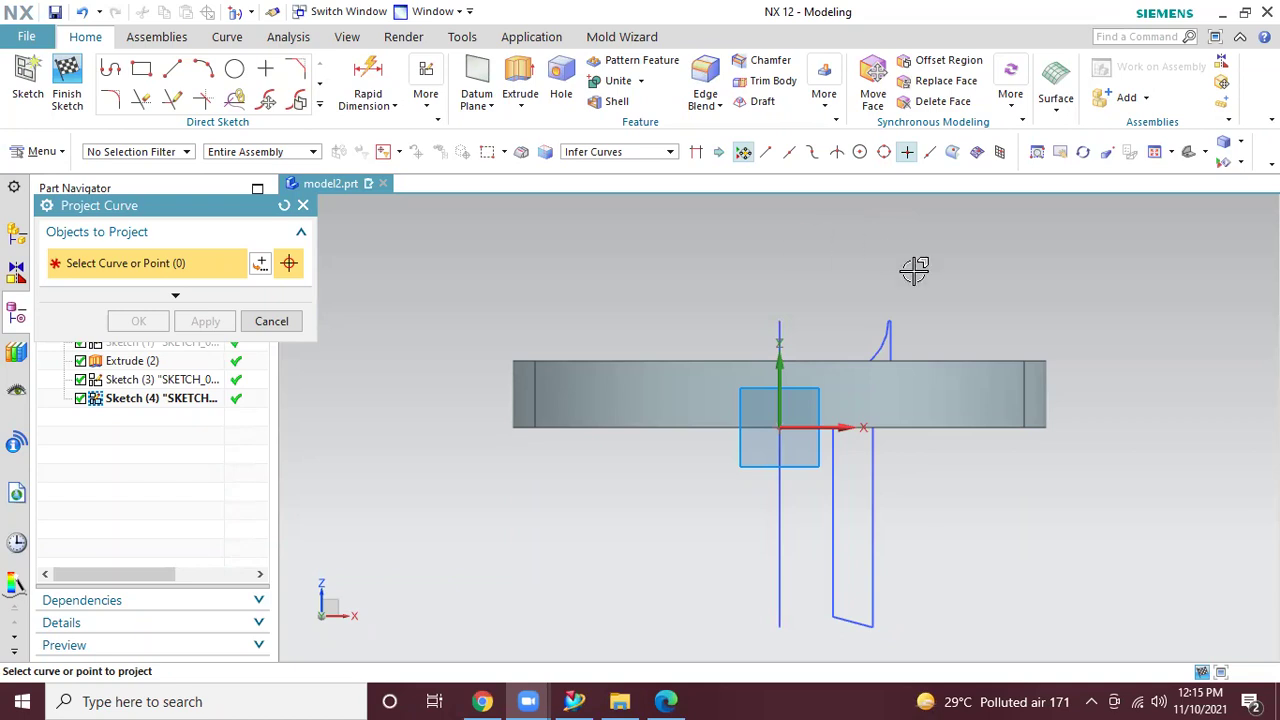
{"action": "left_click", "coordinate": [619, 155]}
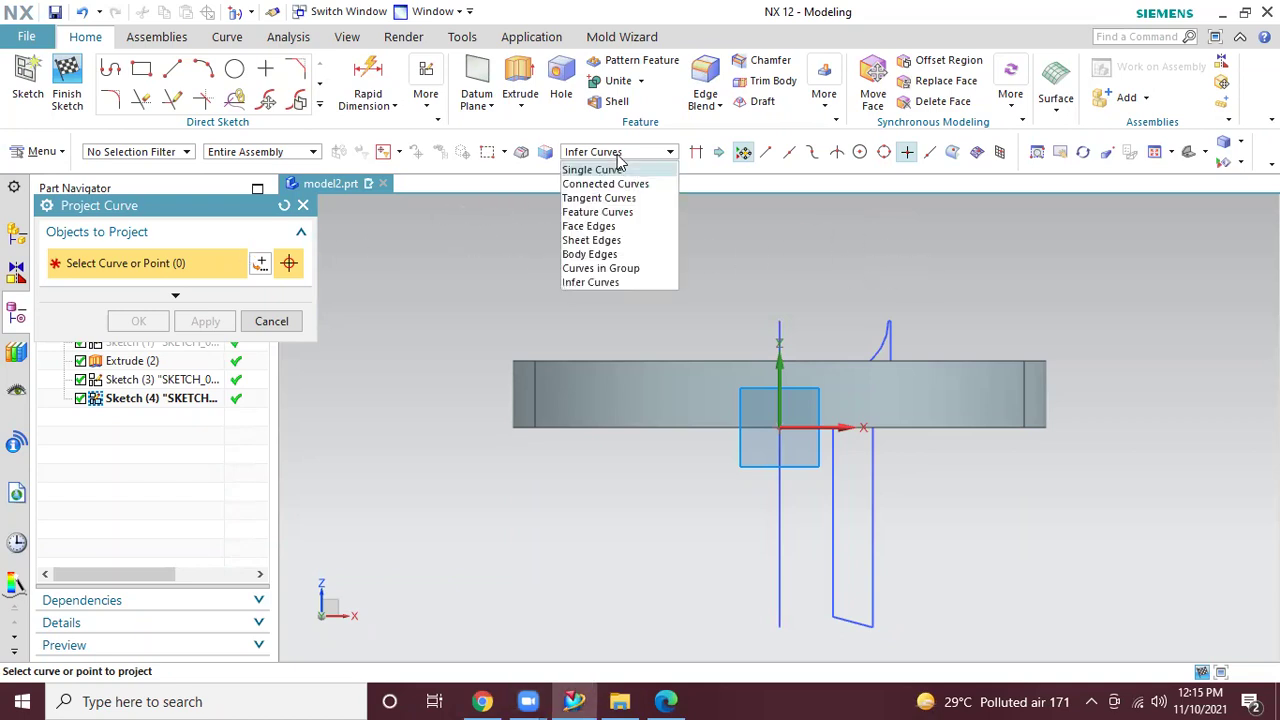
{"action": "left_click", "coordinate": [613, 172]}
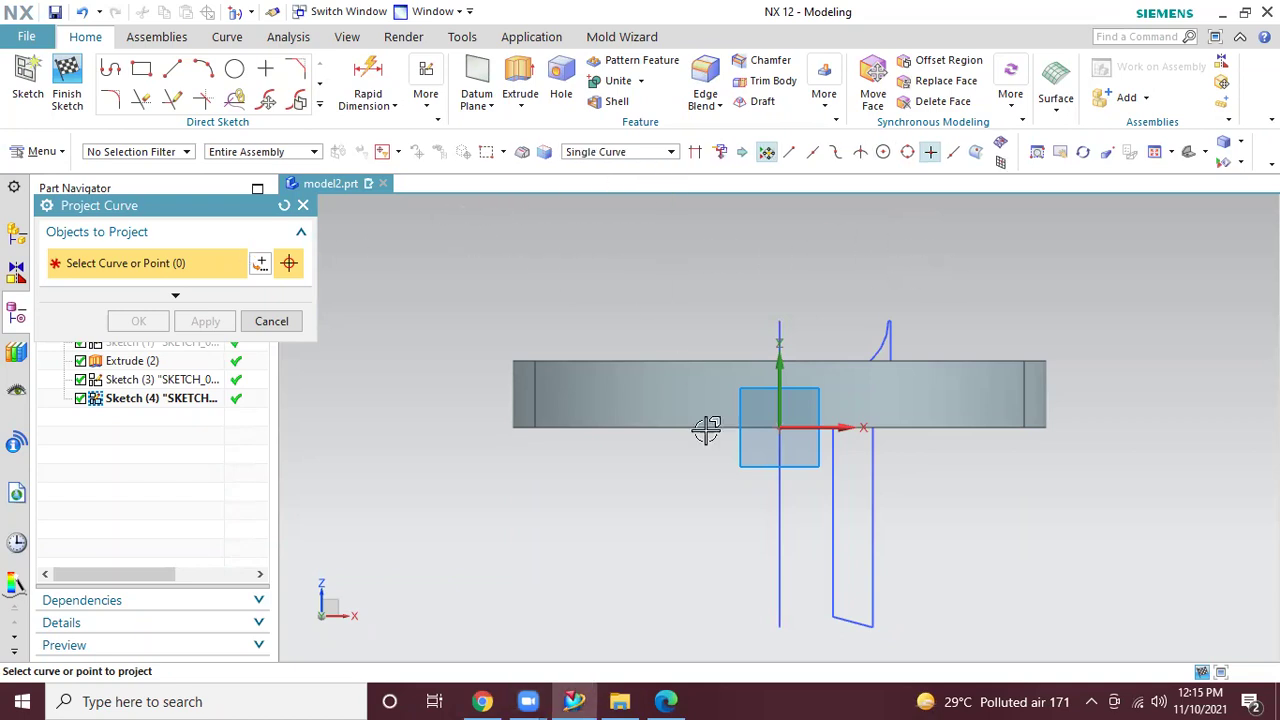
{"action": "left_click", "coordinate": [830, 544]}
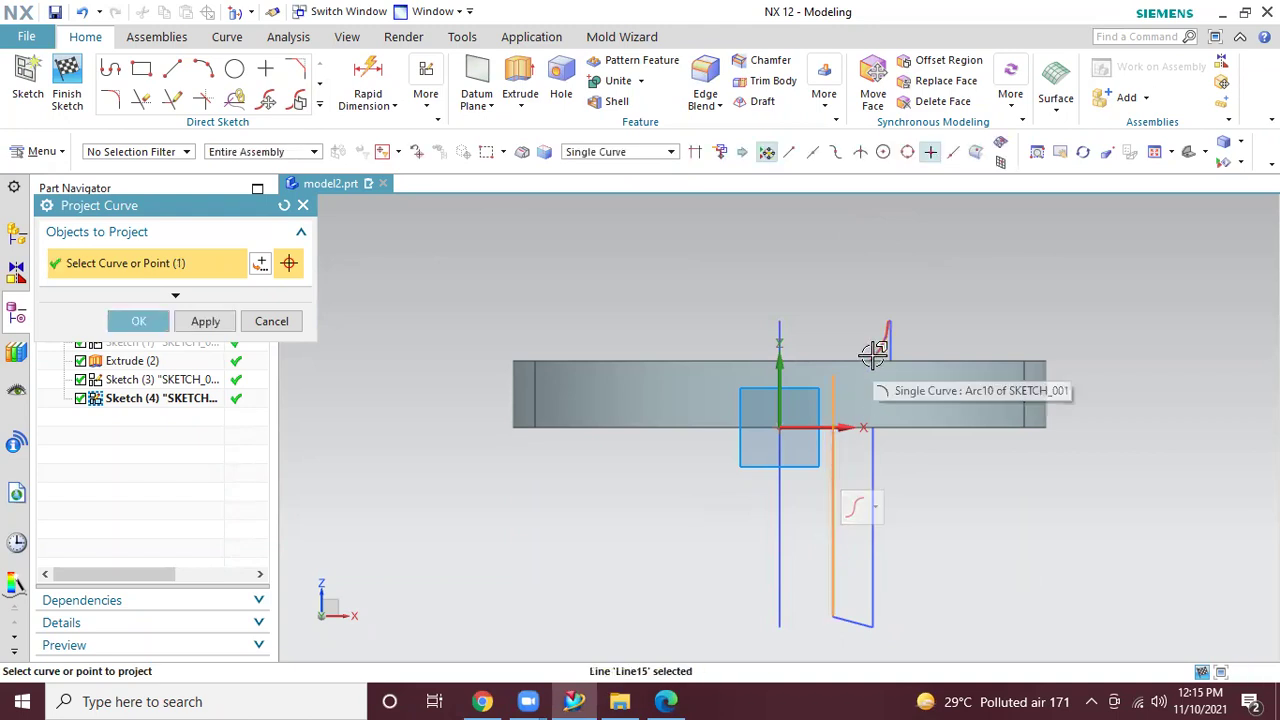
{"action": "left_click", "coordinate": [873, 350]}
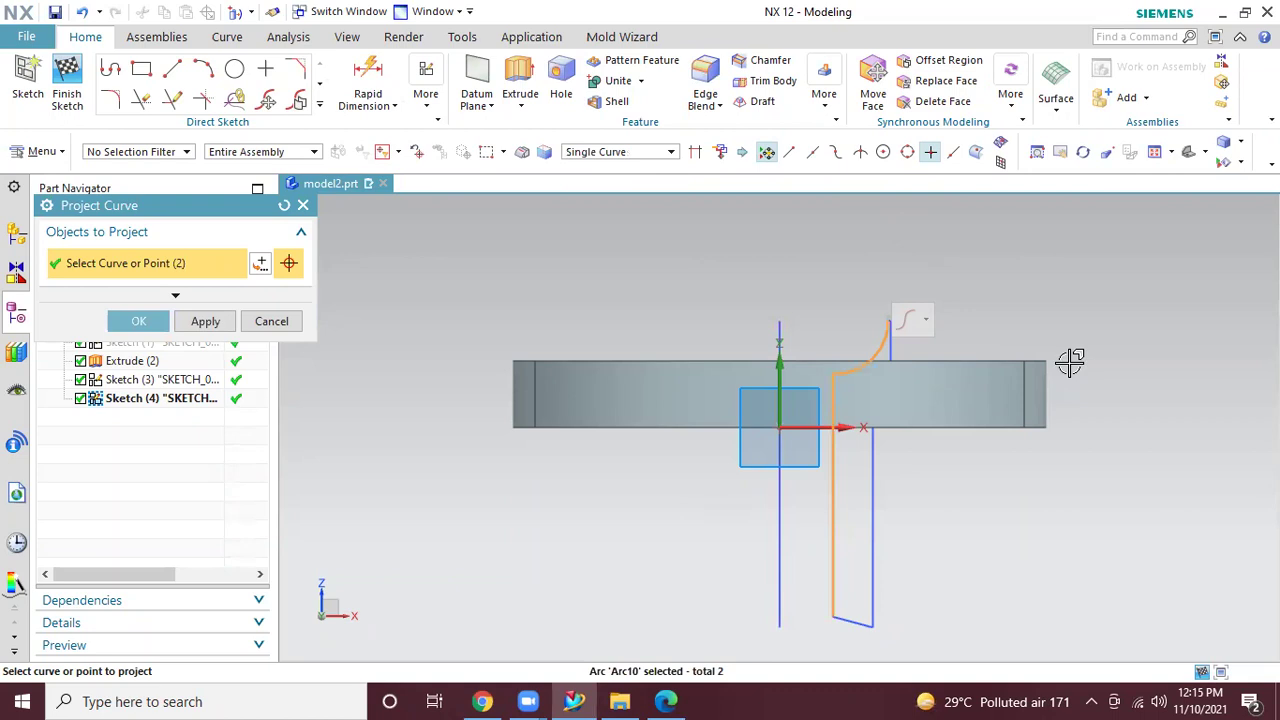
{"action": "left_click", "coordinate": [138, 321]}
Draw a horizontal profile line from the projected arc's upper end to the upper end of the central axis line
{"action": "left_click", "coordinate": [111, 68]}
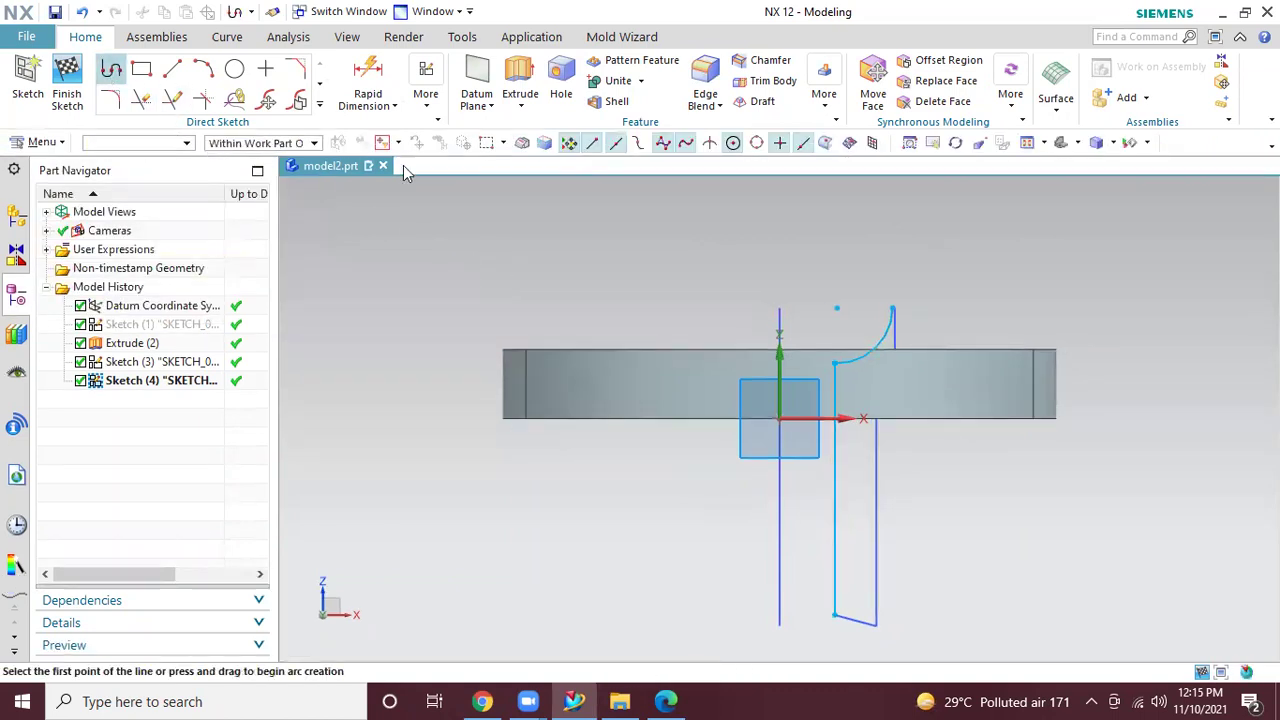
{"action": "scroll", "coordinate": [885, 318], "scroll_direction": "up", "scroll_amount": 4}
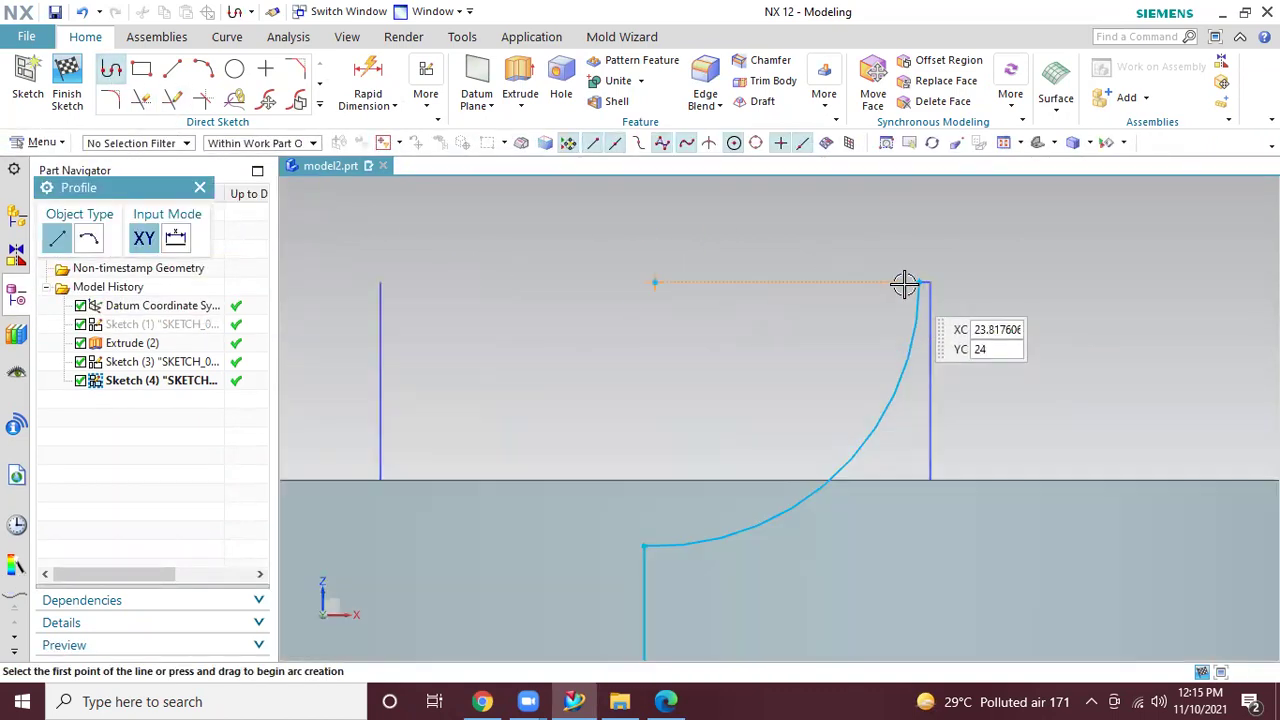
{"action": "left_click", "coordinate": [918, 284]}
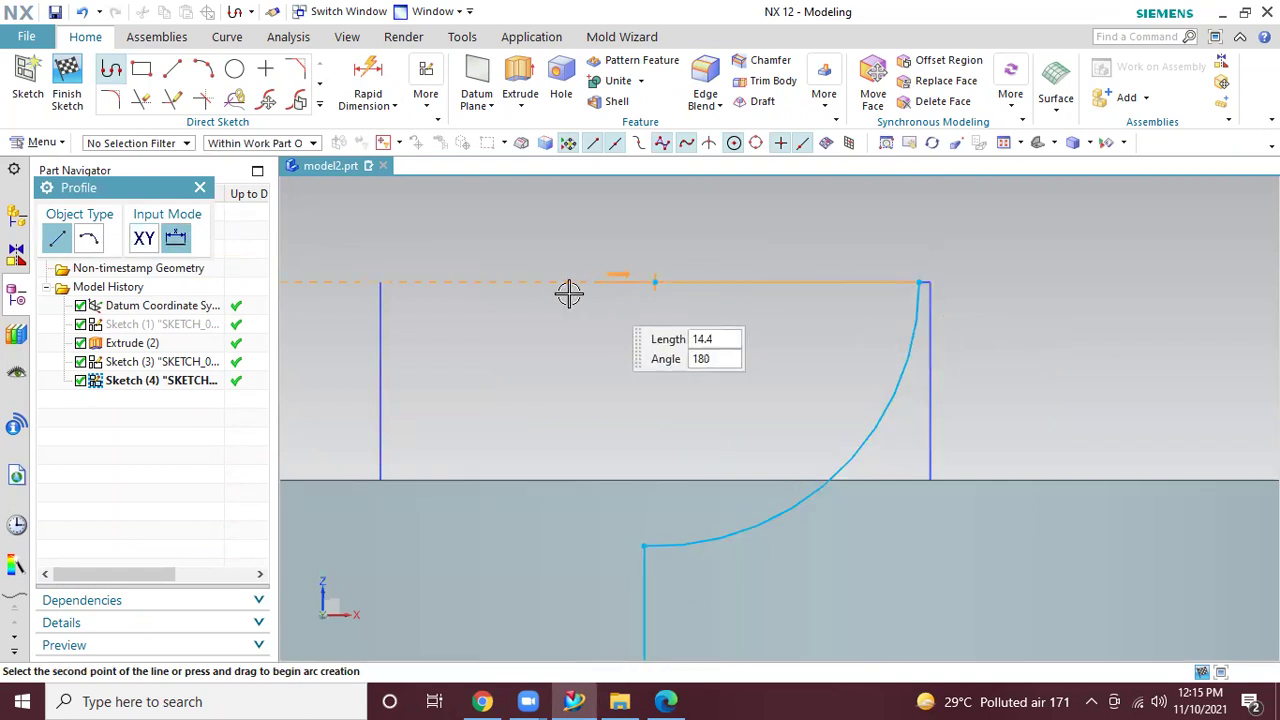
{"action": "left_click", "coordinate": [381, 284]}
Continue the profile with a vertical line about 70.5 mm long down the central axis, past the bore line's lower end, and end the chain
{"action": "scroll", "coordinate": [606, 395], "scroll_direction": "down", "scroll_amount": 1}
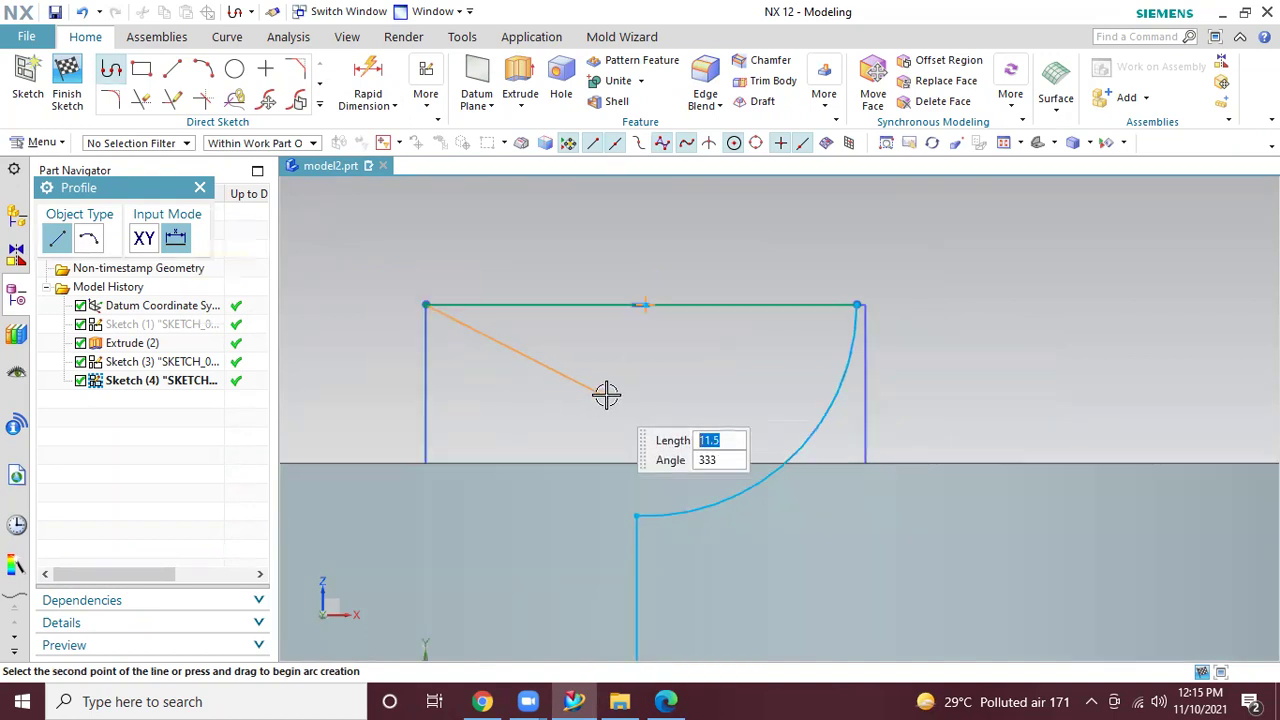
{"action": "scroll", "coordinate": [606, 395], "scroll_direction": "down", "scroll_amount": 4}
{"action": "scroll", "coordinate": [554, 574], "scroll_direction": "down", "scroll_amount": 2}
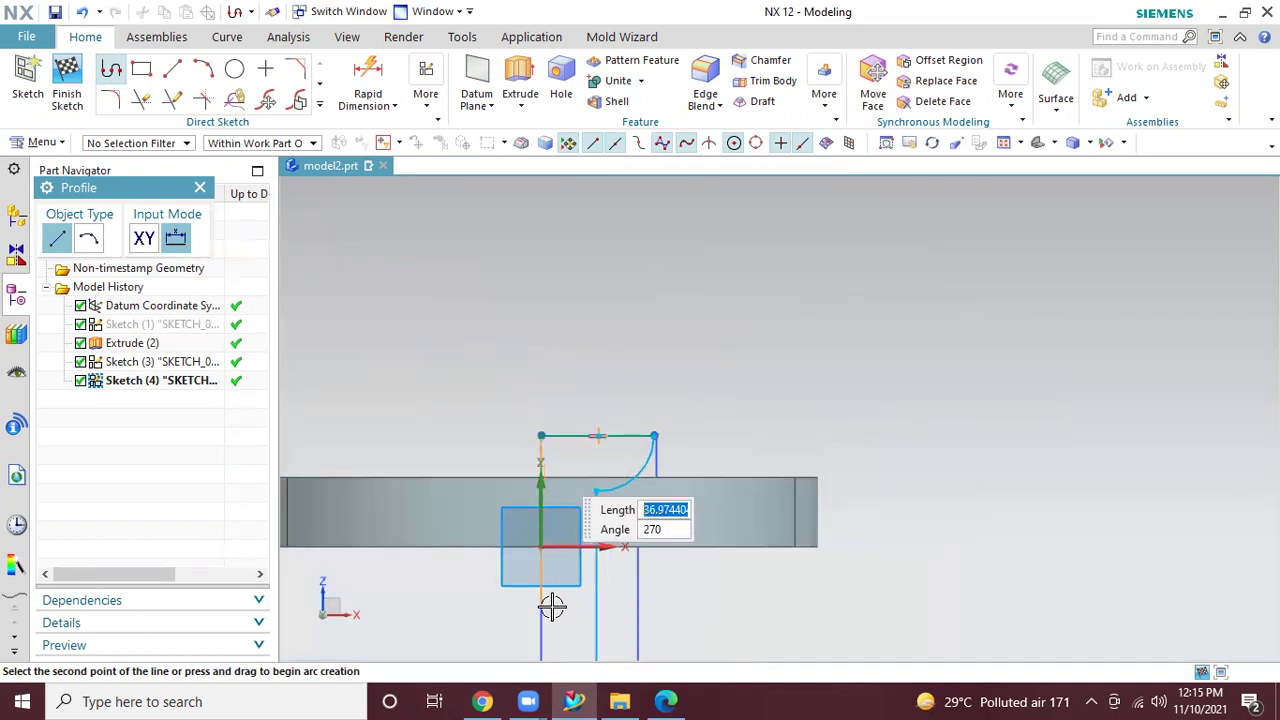
{"action": "mouse_move", "coordinate": [571, 603]}
{"action": "middle_mouse_down", "text": "shift"}
{"action": "mouse_move", "coordinate": [597, 481]}
{"action": "mouse_move", "coordinate": [574, 465]}
{"action": "middle_mouse_up", "text": "shift"}
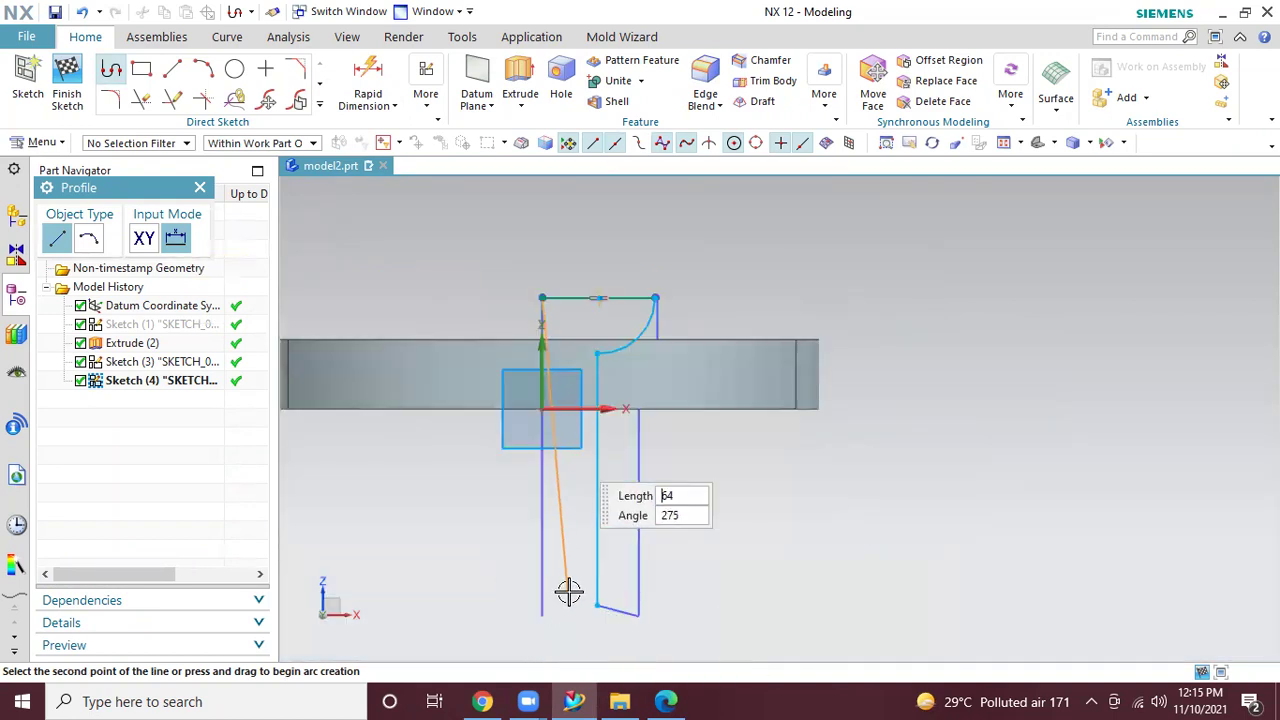
{"action": "scroll", "coordinate": [562, 595], "scroll_direction": "up", "scroll_amount": 3}
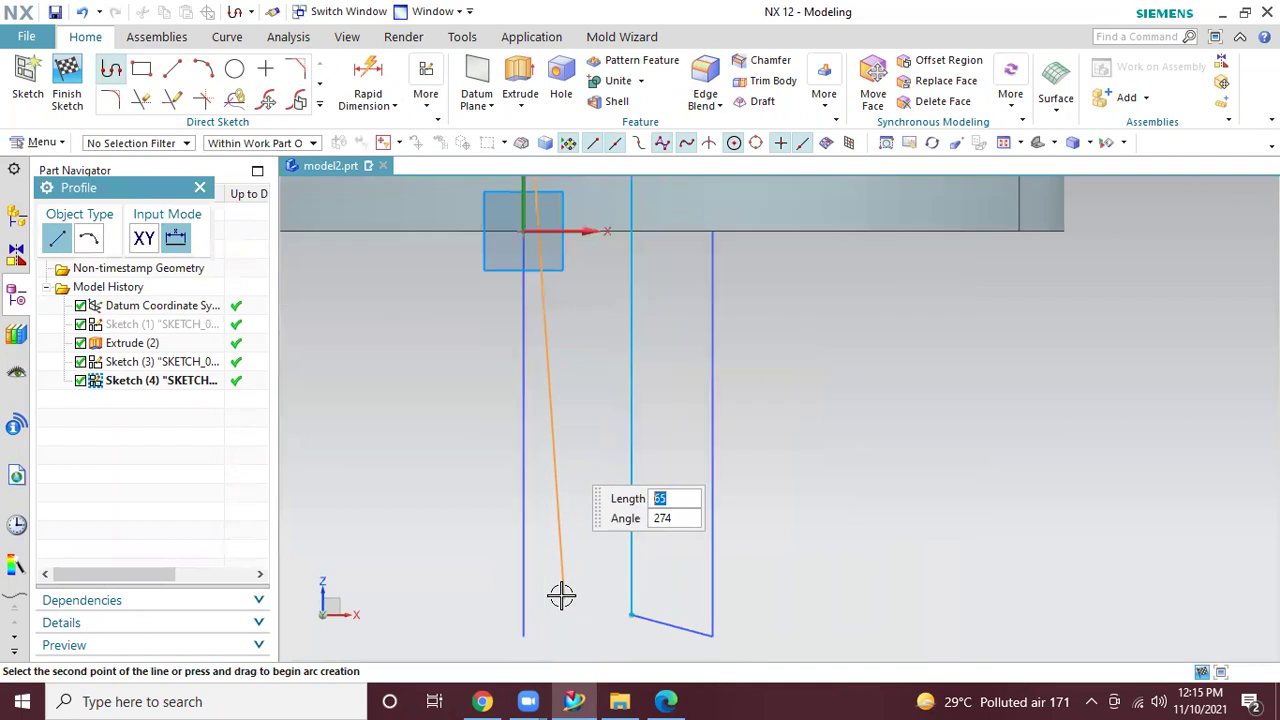
{"action": "left_click", "coordinate": [526, 648]}
{"action": "key", "text": "Escape"}
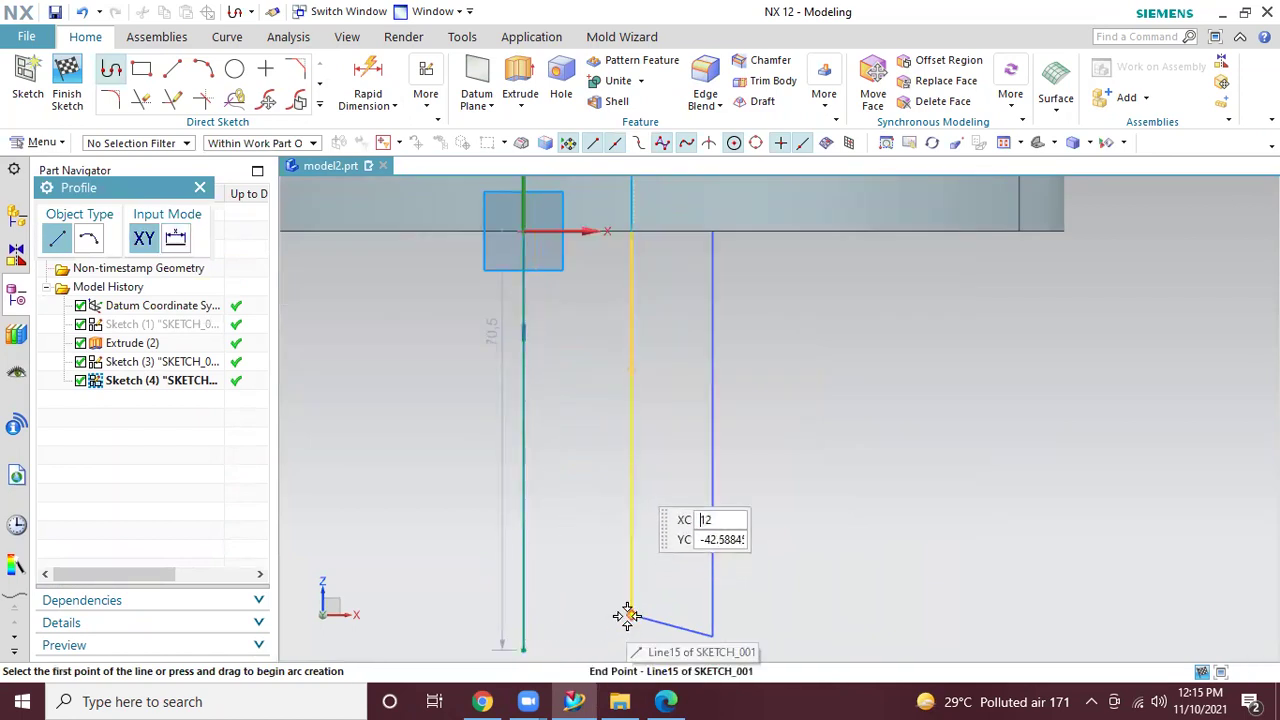
Draw a horizontal line about 16.5 mm long from the bore line's lower end across the axis line, and make a corner between the two lines
{"action": "left_click", "coordinate": [617, 615]}
{"action": "left_click", "coordinate": [484, 615]}
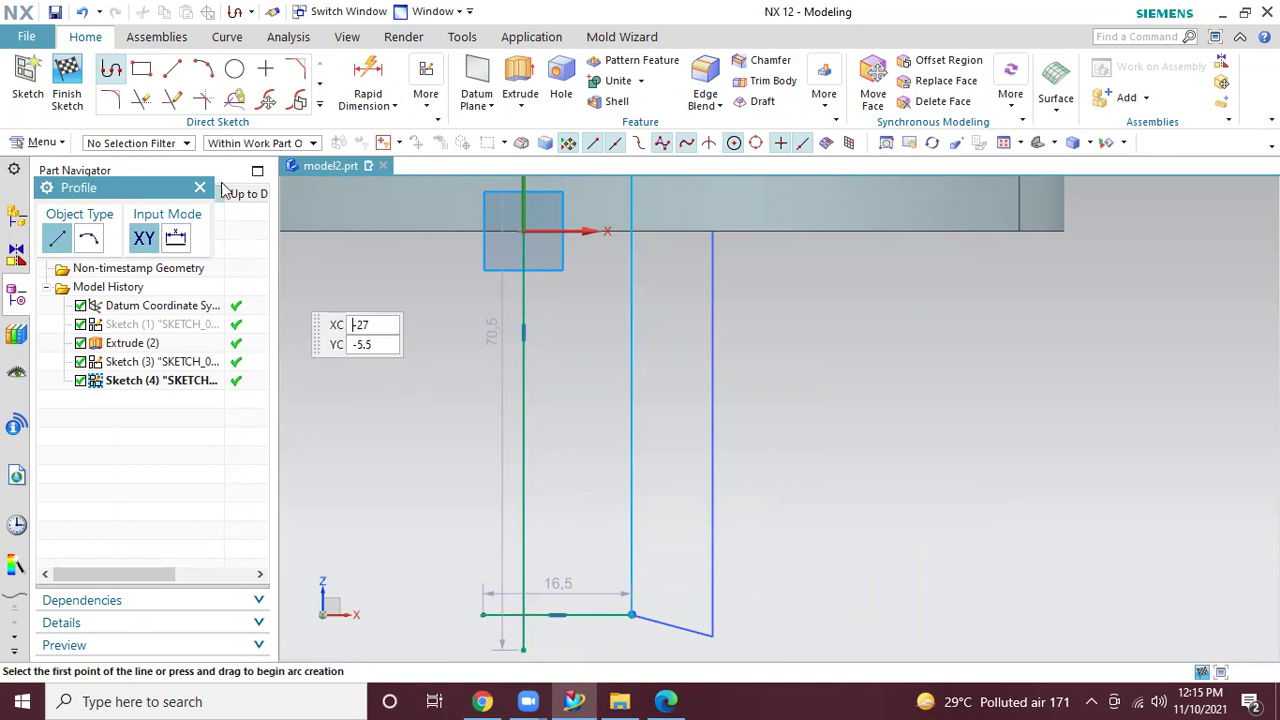
{"action": "left_click", "coordinate": [202, 100]}
{"action": "left_click", "coordinate": [522, 565]}
{"action": "left_click", "coordinate": [522, 565]}
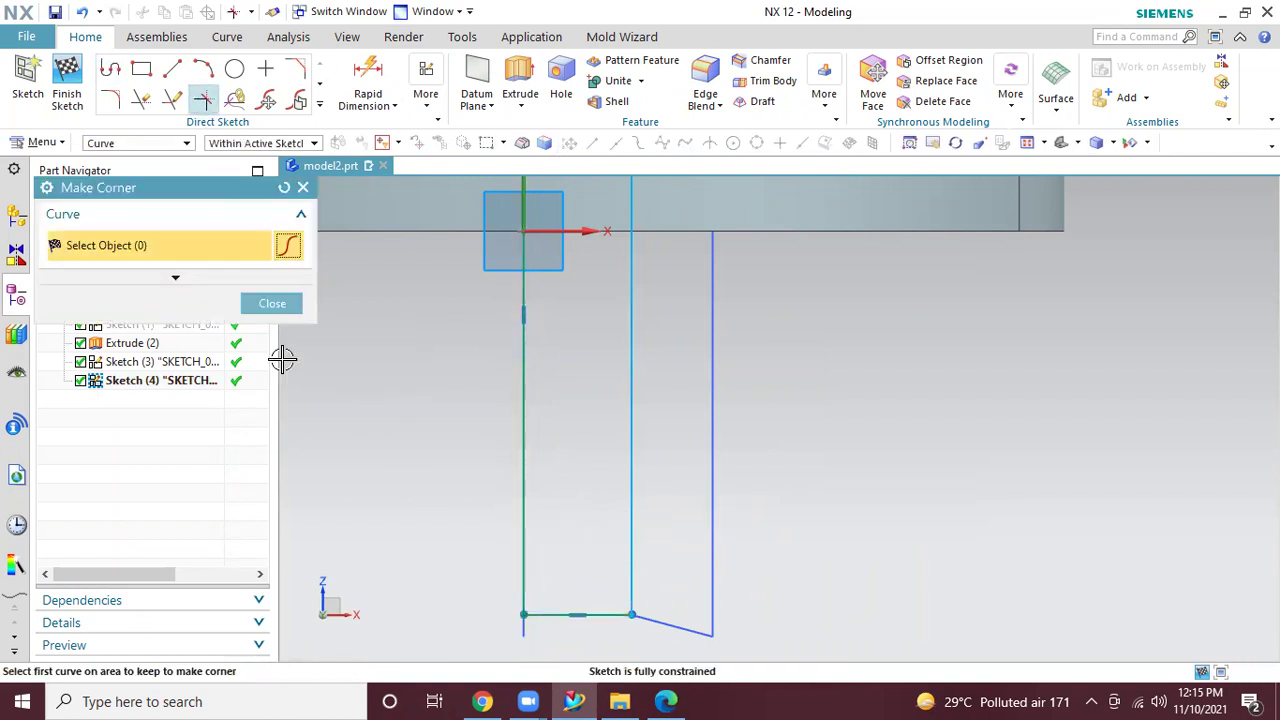
{"action": "left_click", "coordinate": [272, 304]}
Finish the bore profile sketch and highlight the earlier half-section sketch in the model history to tell the two apart
{"action": "scroll", "coordinate": [785, 510], "scroll_direction": "down", "scroll_amount": 4}
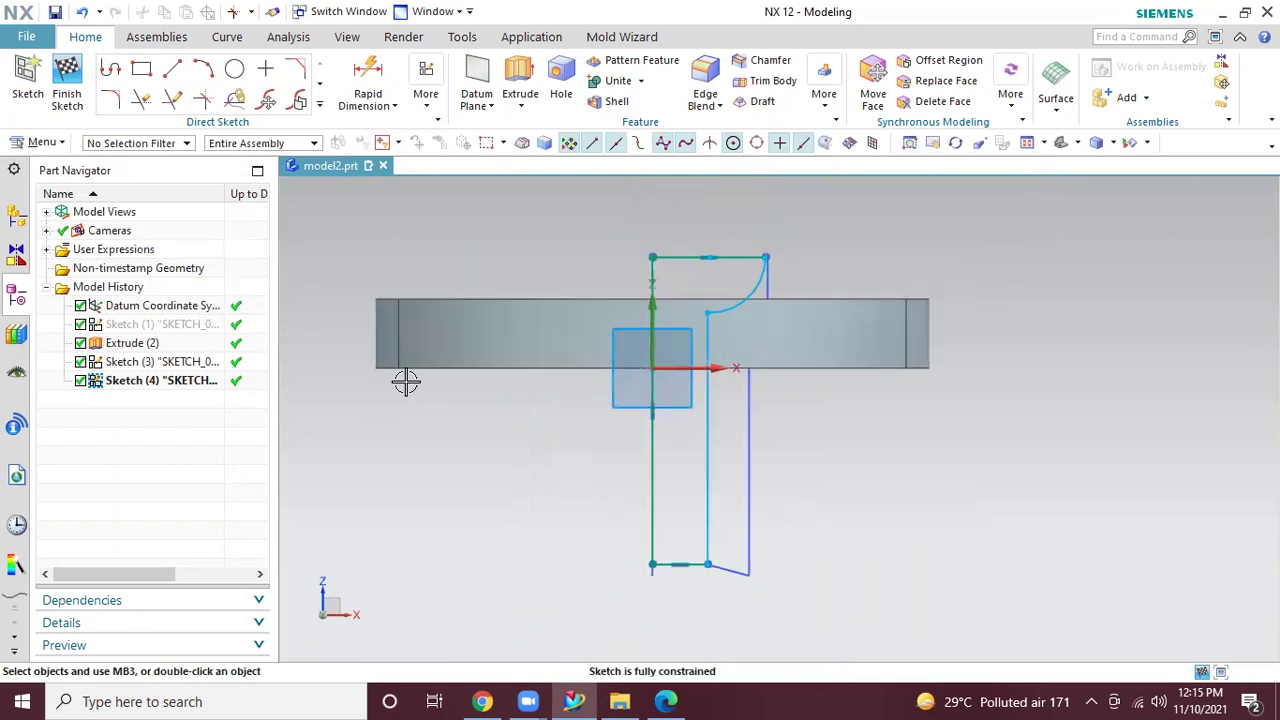
{"action": "left_click", "coordinate": [68, 85]}
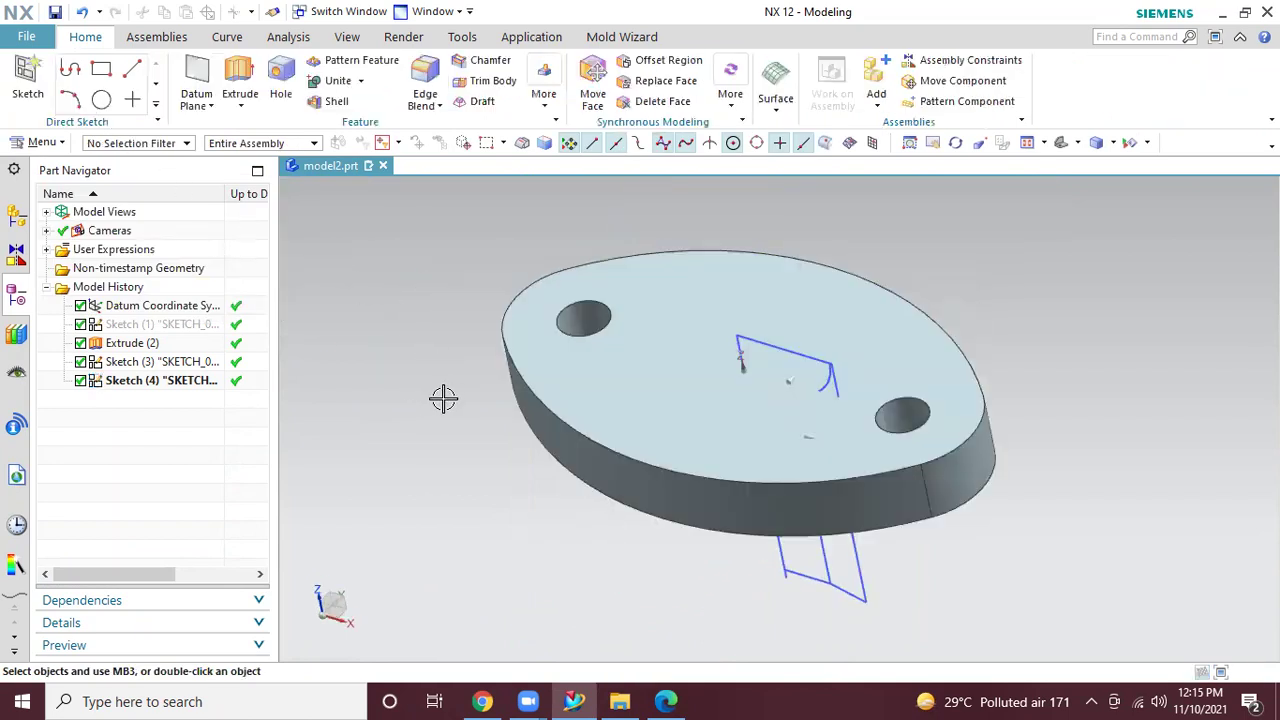
{"action": "left_click", "coordinate": [190, 366]}
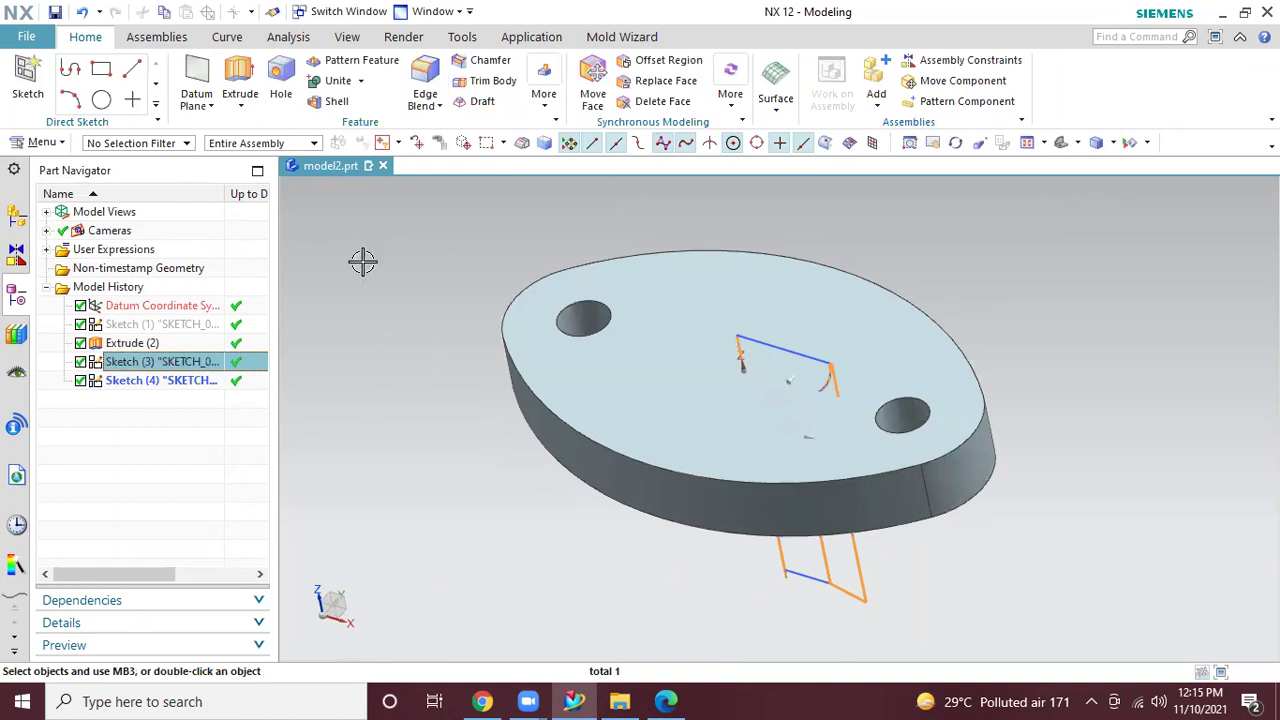
{"action": "left_click", "coordinate": [386, 218]}
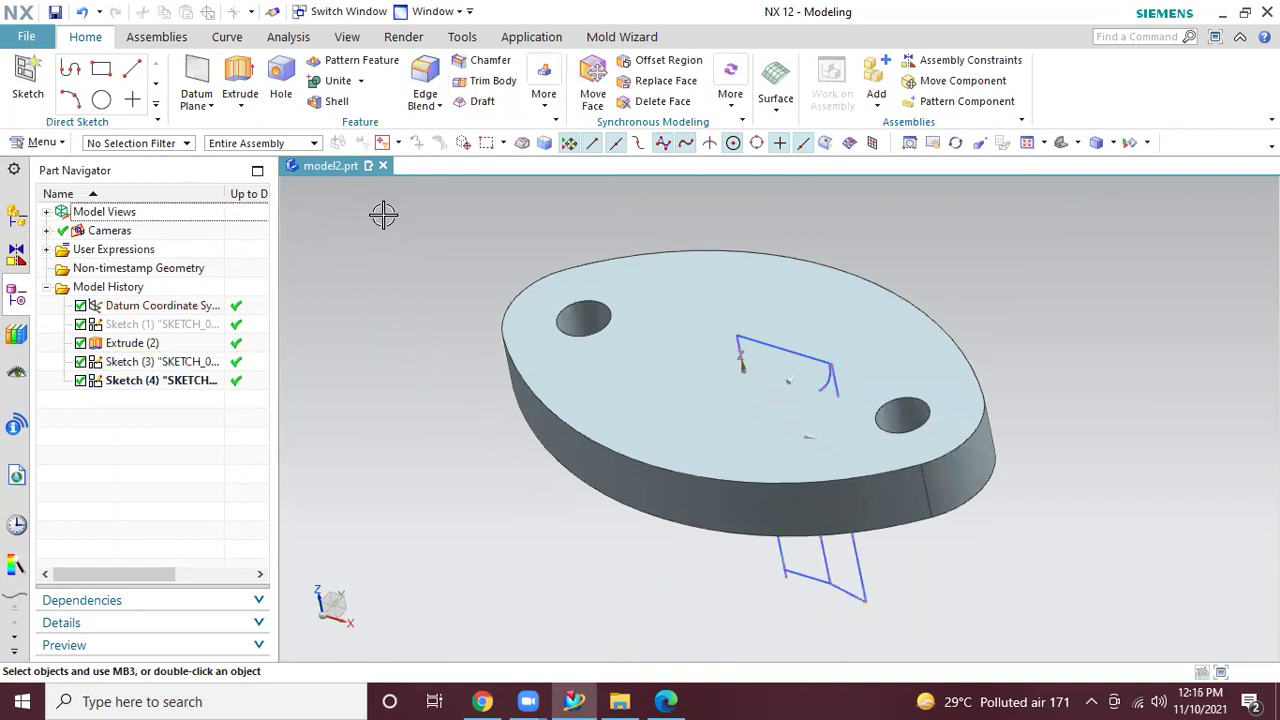
Revolve the seven connected curves of the half-section profile 360° about the central axis line and unite the result with the flange
{"action": "left_click", "coordinate": [240, 105]}
{"action": "left_click", "coordinate": [262, 151]}
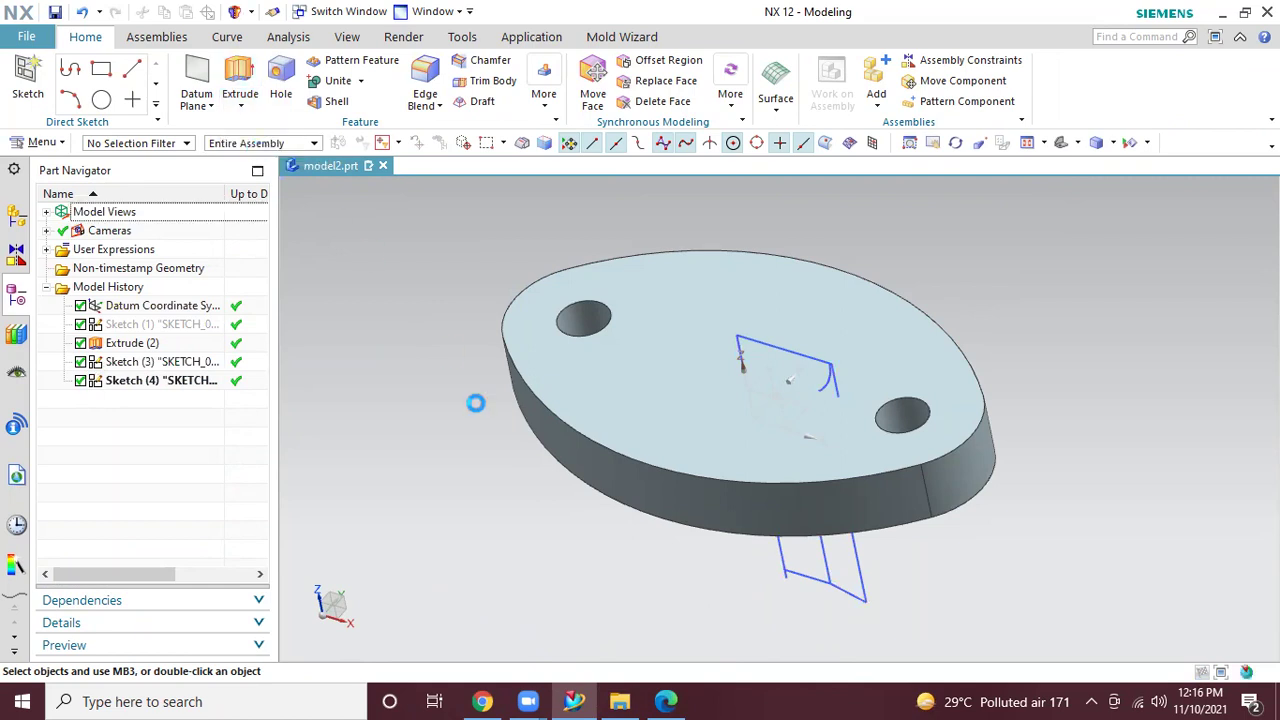
{"action": "left_click", "coordinate": [858, 570]}
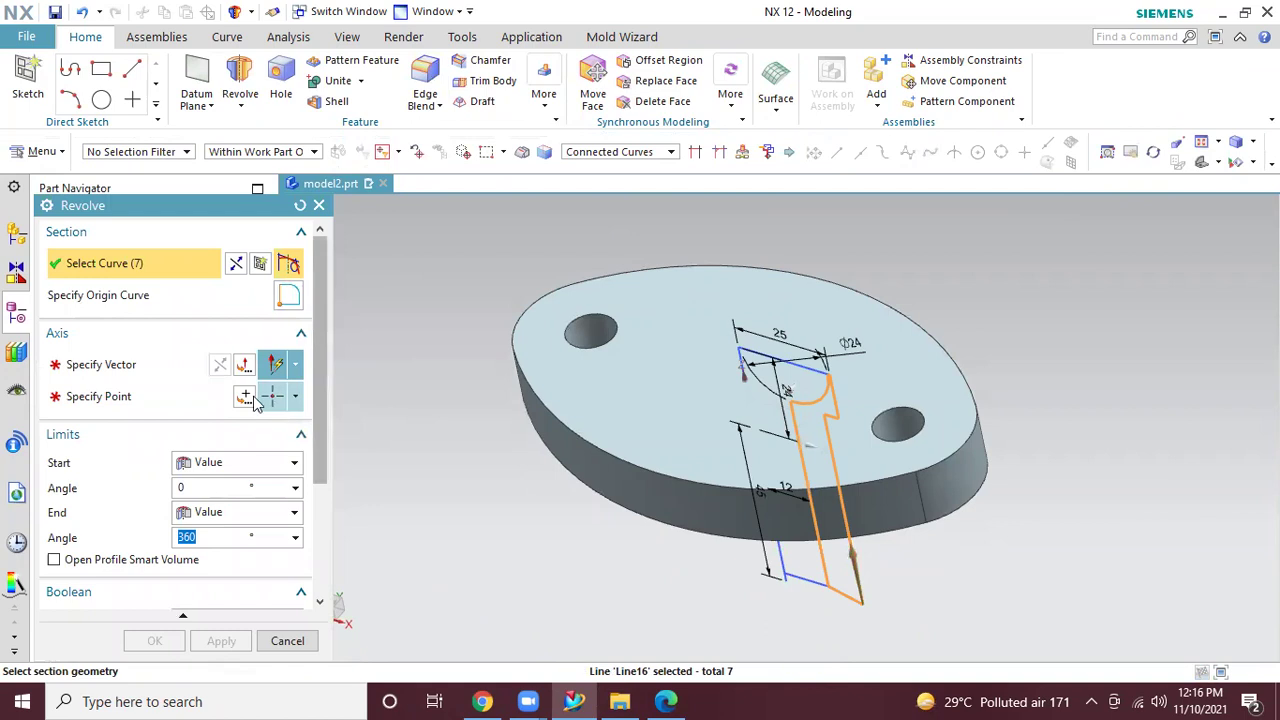
{"action": "left_click", "coordinate": [143, 366]}
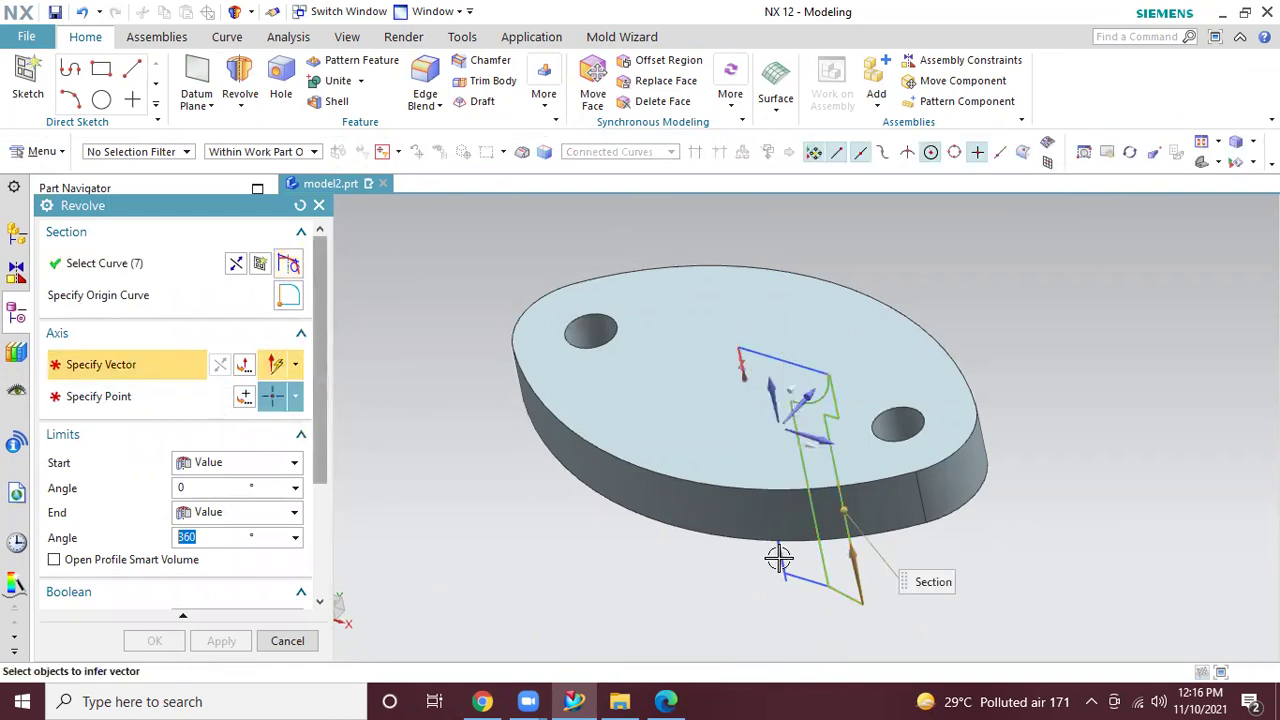
{"action": "left_click", "coordinate": [714, 576]}
{"action": "mouse_move", "coordinate": [506, 546]}
{"action": "middle_mouse_down"}
{"action": "mouse_move", "coordinate": [551, 486]}
{"action": "mouse_move", "coordinate": [509, 524]}
{"action": "middle_mouse_up"}
{"action": "scroll", "coordinate": [273, 545], "scroll_direction": "down", "scroll_amount": 4}
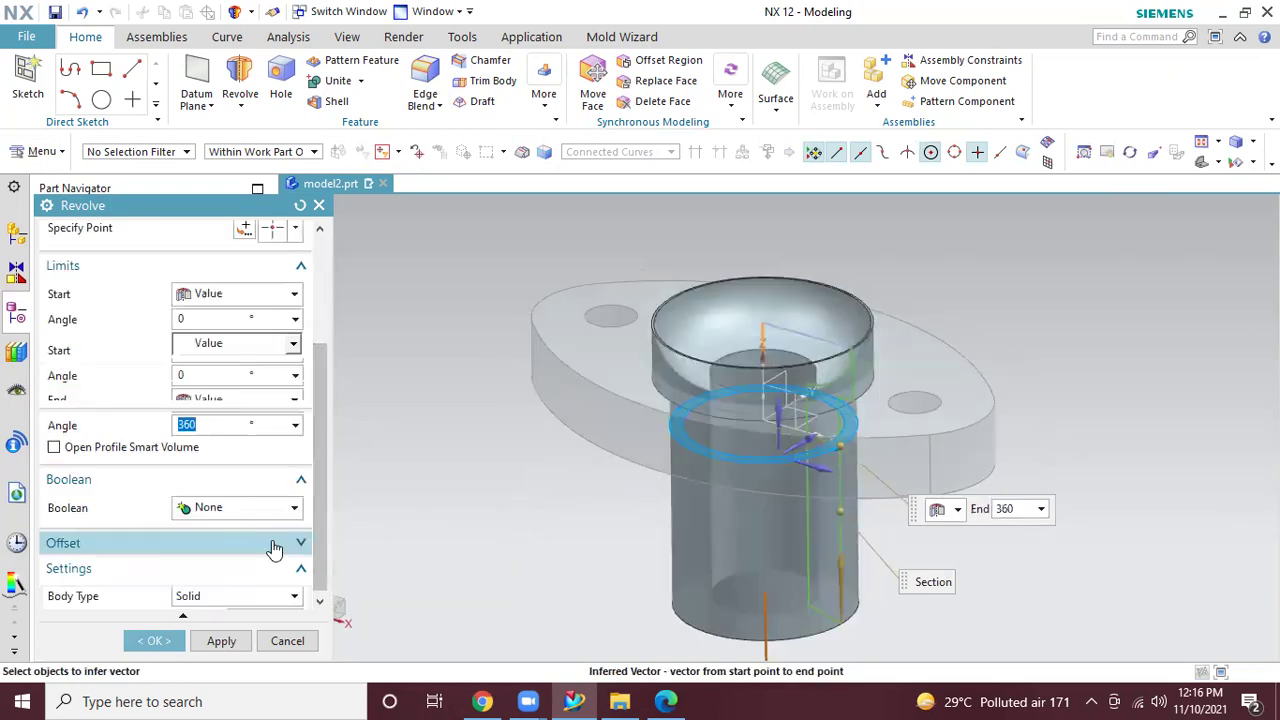
{"action": "left_click", "coordinate": [257, 452]}
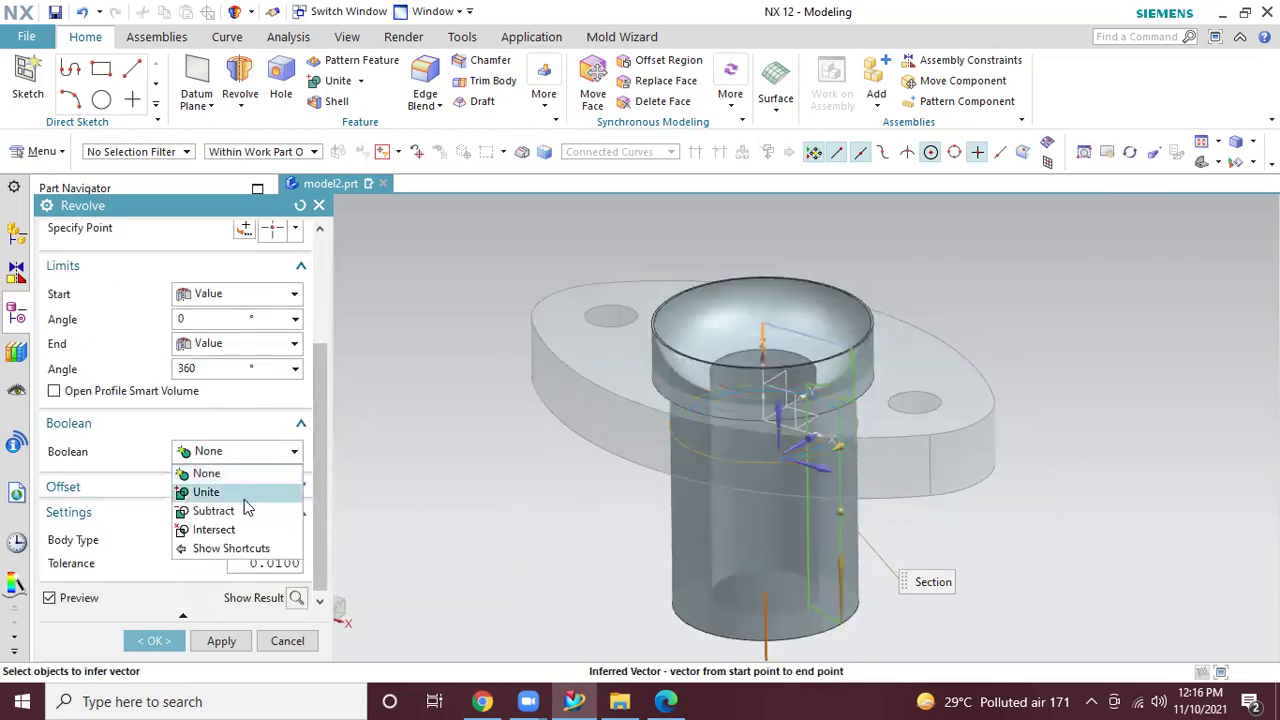
{"action": "left_click", "coordinate": [240, 494]}
{"action": "left_click", "coordinate": [154, 640]}
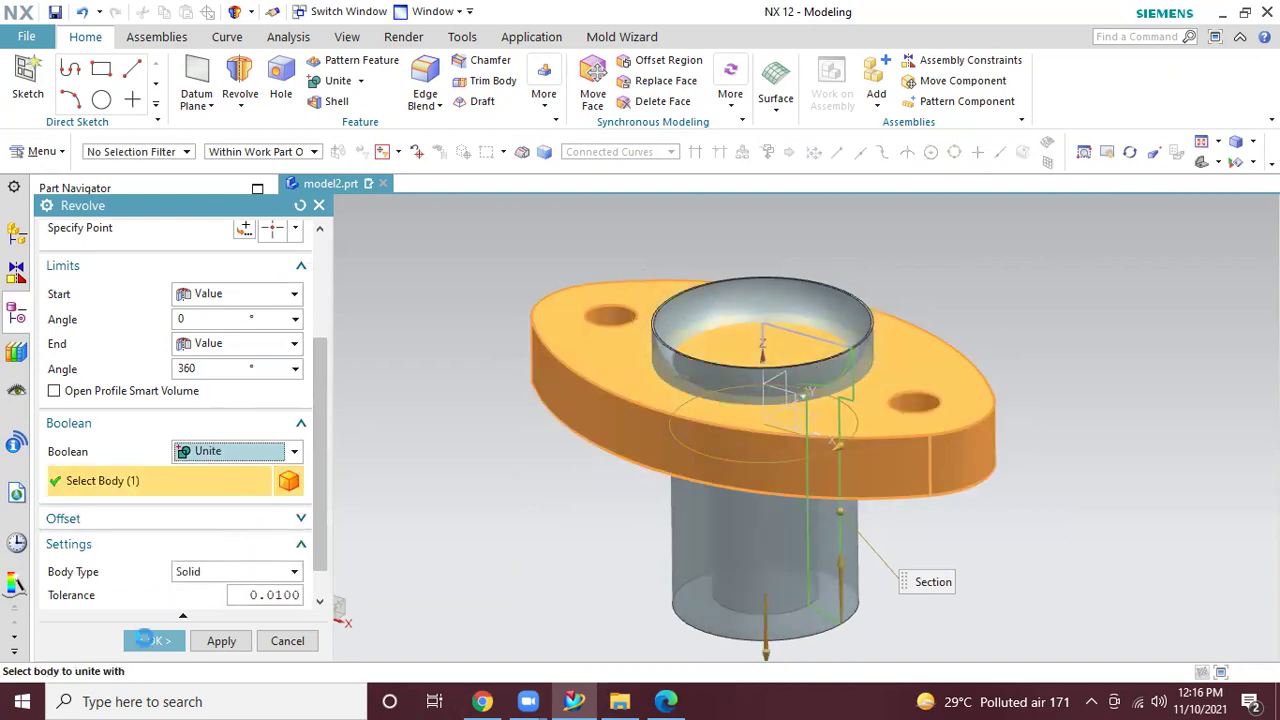
{"action": "middle_click_drag", "start_coordinate": [481, 442], "coordinate": [466, 544]}
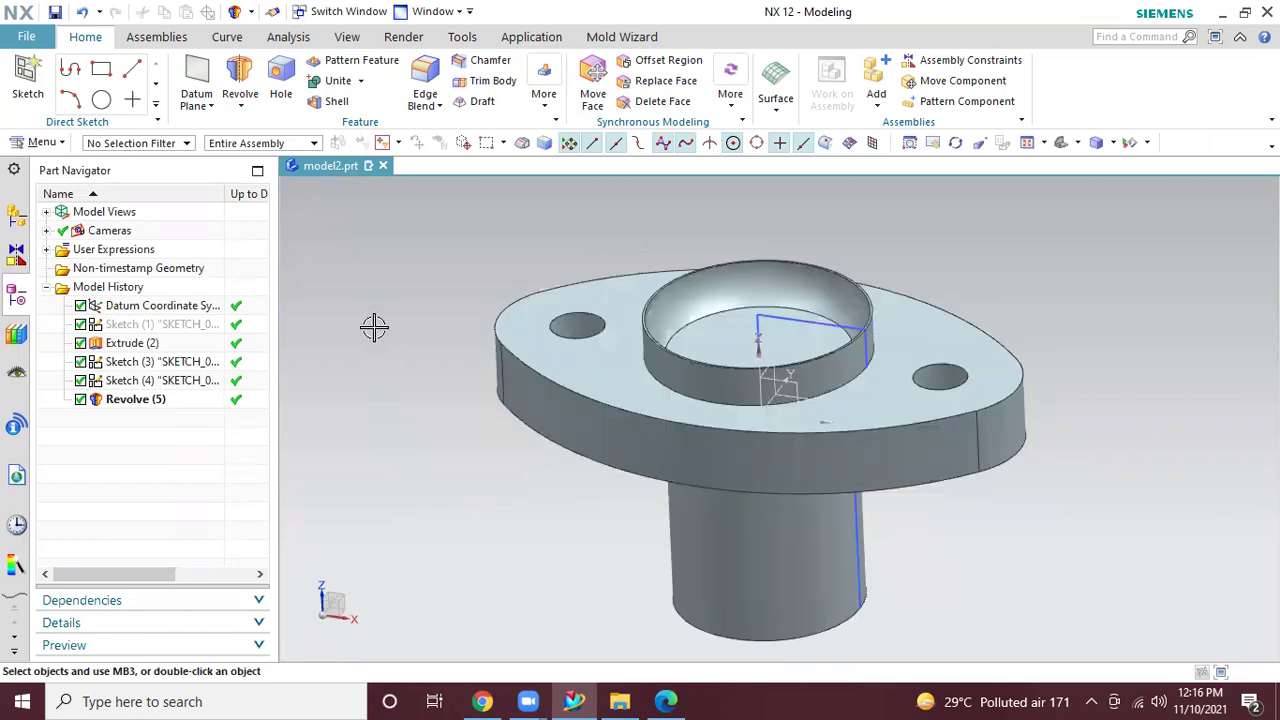
{"action": "left_click", "coordinate": [243, 80]}
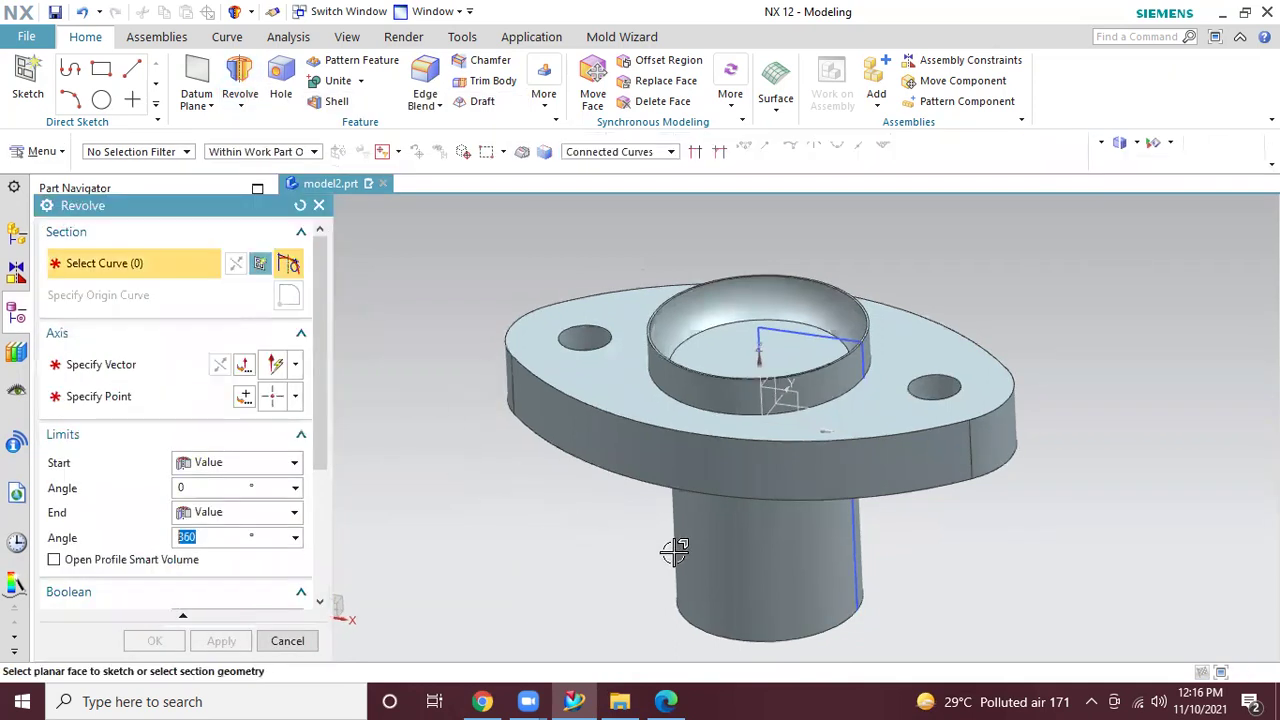
{"action": "middle_click_drag", "start_coordinate": [969, 563], "coordinate": [991, 463]}
{"action": "middle_click_drag", "start_coordinate": [851, 469], "coordinate": [826, 453]}
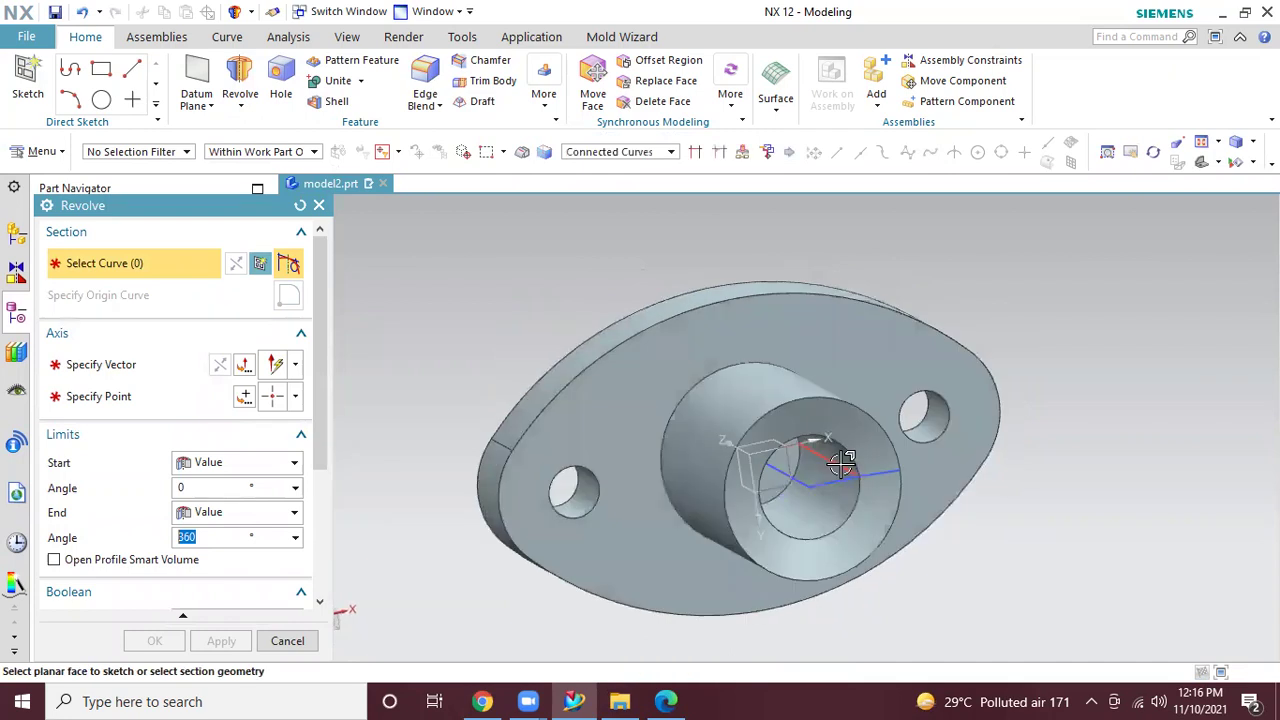
{"action": "left_click", "coordinate": [826, 454]}
{"action": "mouse_move", "coordinate": [980, 480]}
{"action": "middle_mouse_down"}
{"action": "mouse_move", "coordinate": [994, 486]}
{"action": "mouse_move", "coordinate": [1003, 466]}
{"action": "mouse_move", "coordinate": [986, 486]}
{"action": "middle_mouse_up"}
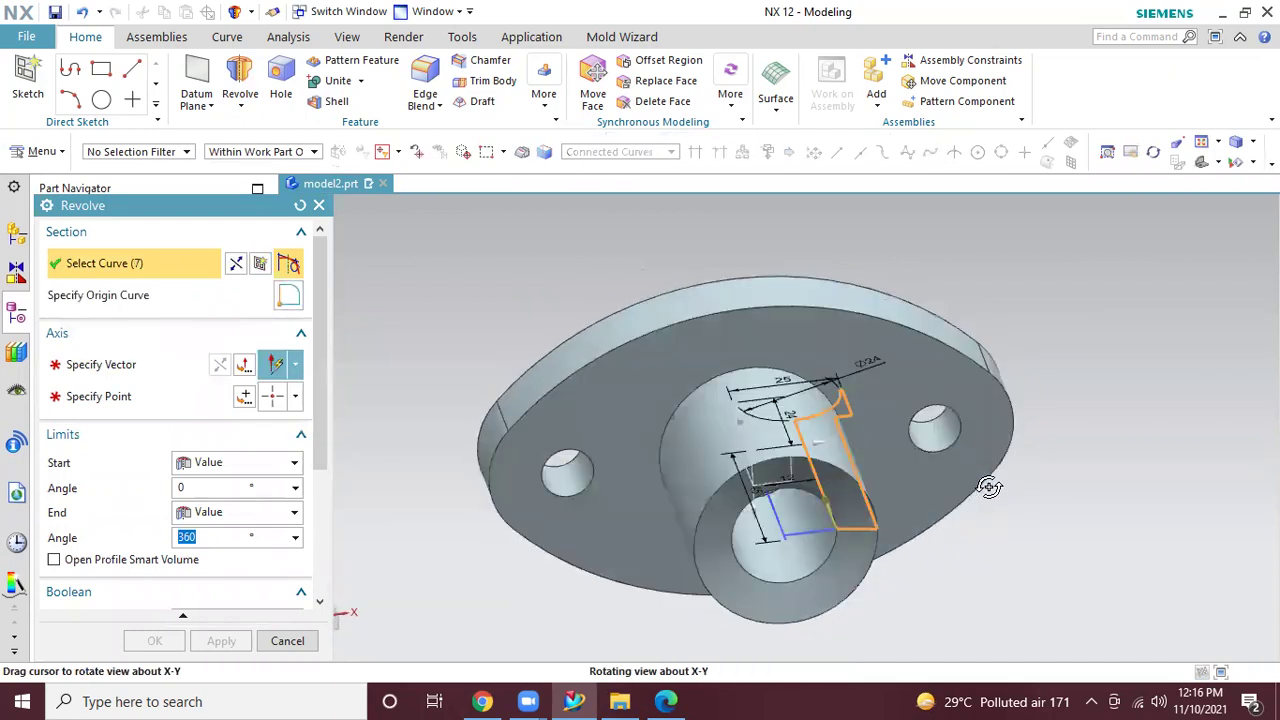
{"action": "left_click", "coordinate": [287, 641]}
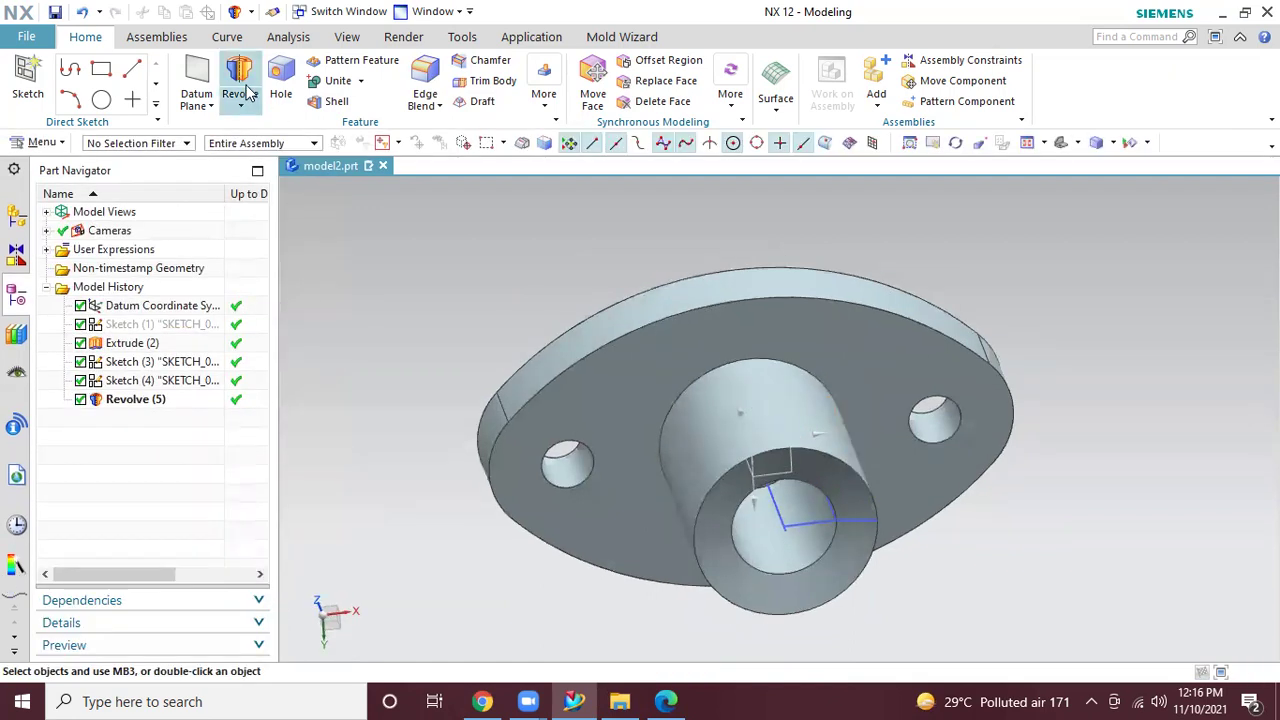
Revolve the five connected curves of the bore profile 360° about the central axis line and subtract the result from the flange body
{"action": "left_click", "coordinate": [245, 88]}
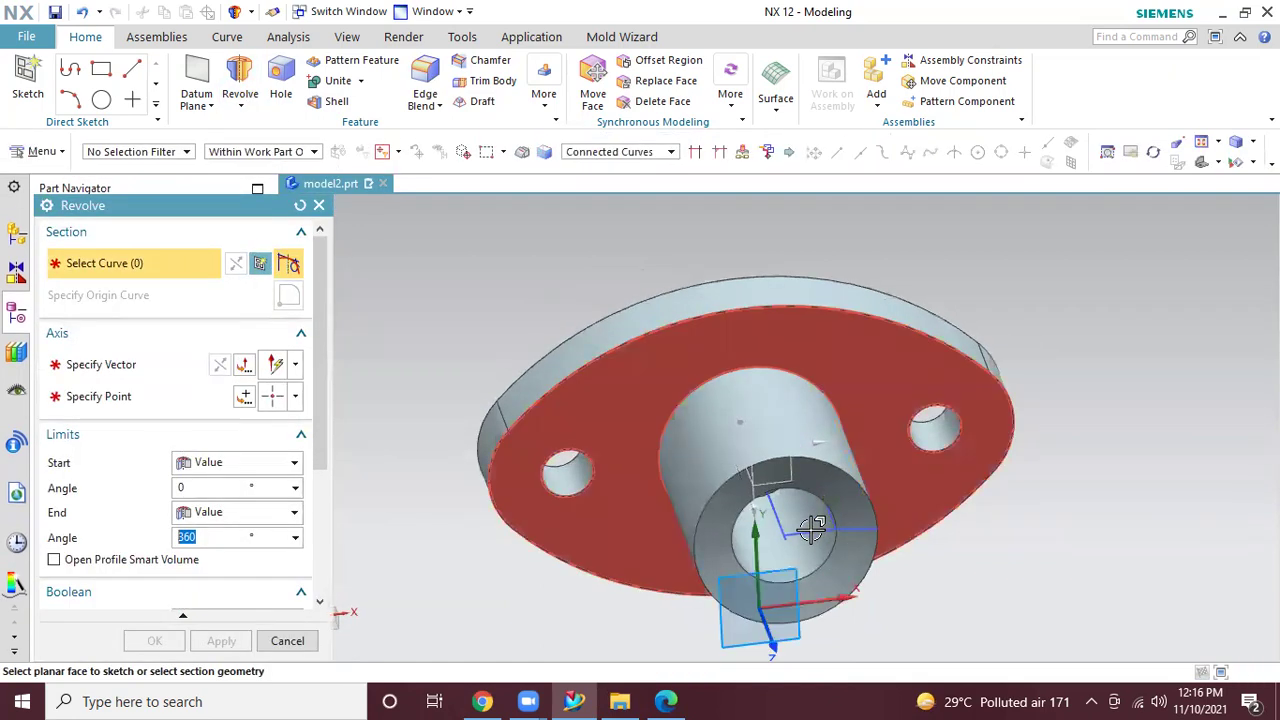
{"action": "left_click", "coordinate": [810, 528]}
{"action": "middle_click_drag", "start_coordinate": [986, 534], "coordinate": [1009, 619]}
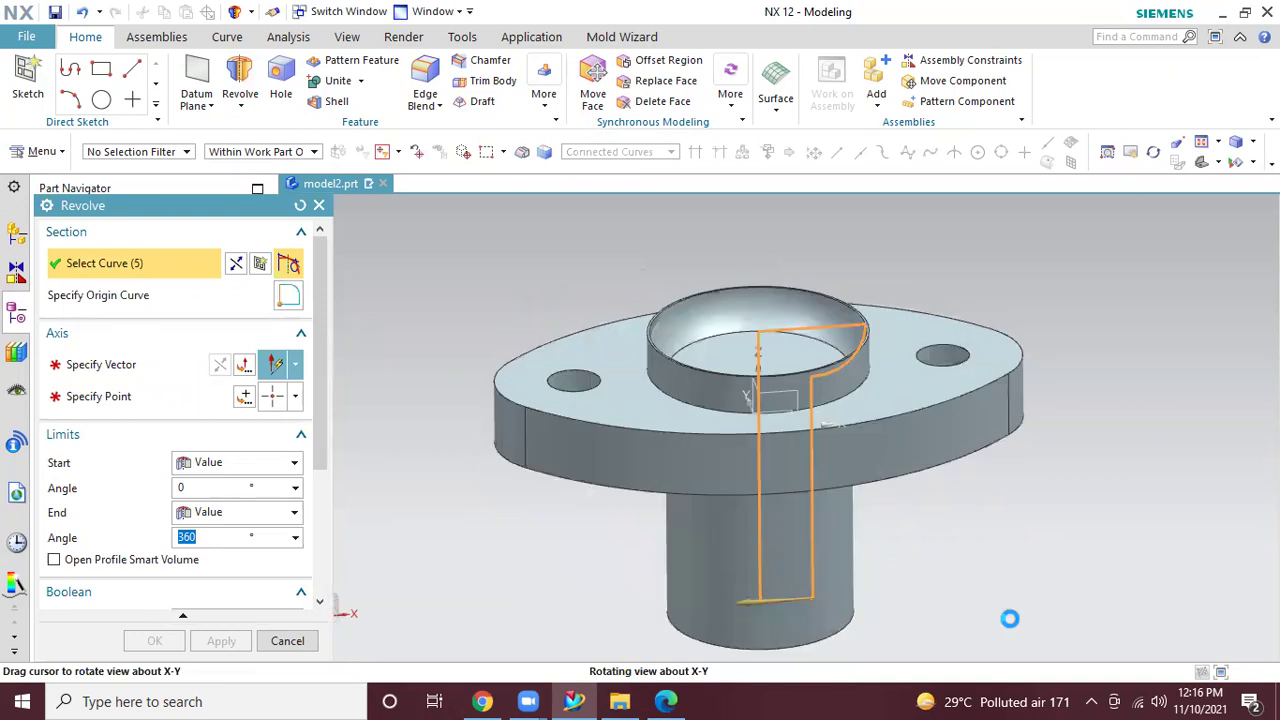
{"action": "left_click", "coordinate": [130, 365]}
{"action": "middle_click_drag", "start_coordinate": [549, 585], "coordinate": [533, 511]}
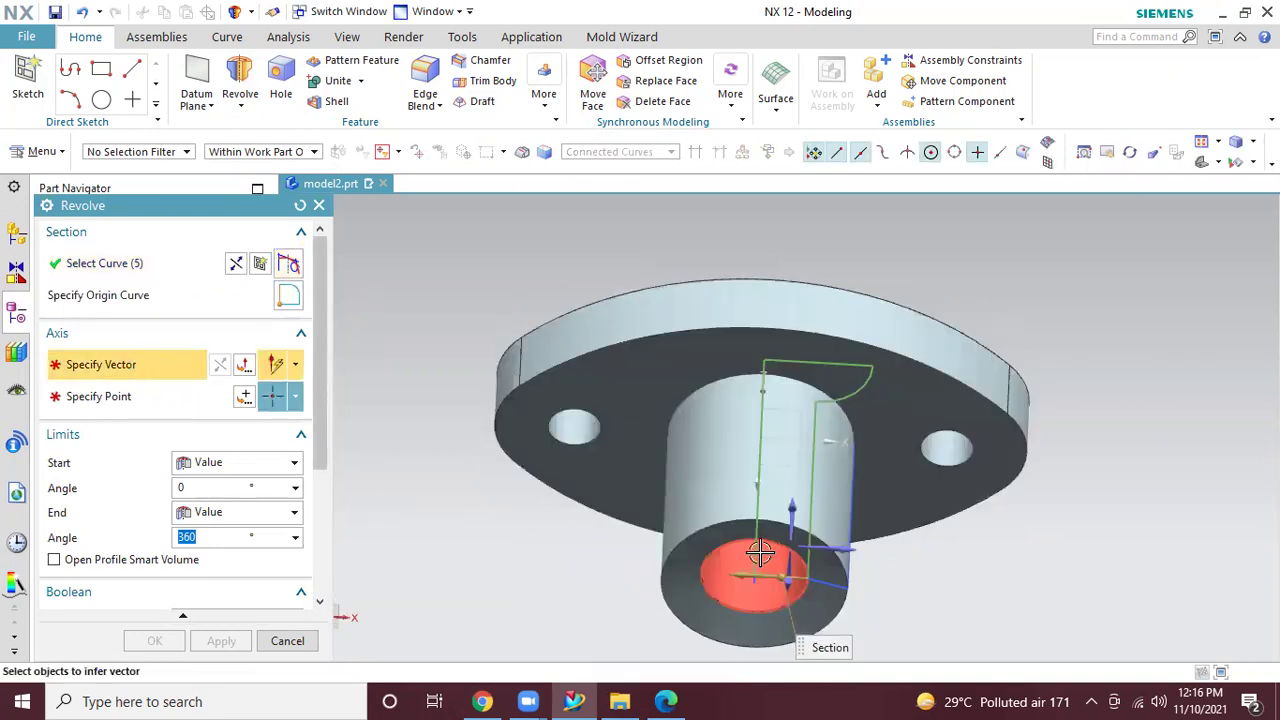
{"action": "middle_click_drag", "start_coordinate": [929, 563], "coordinate": [722, 577]}
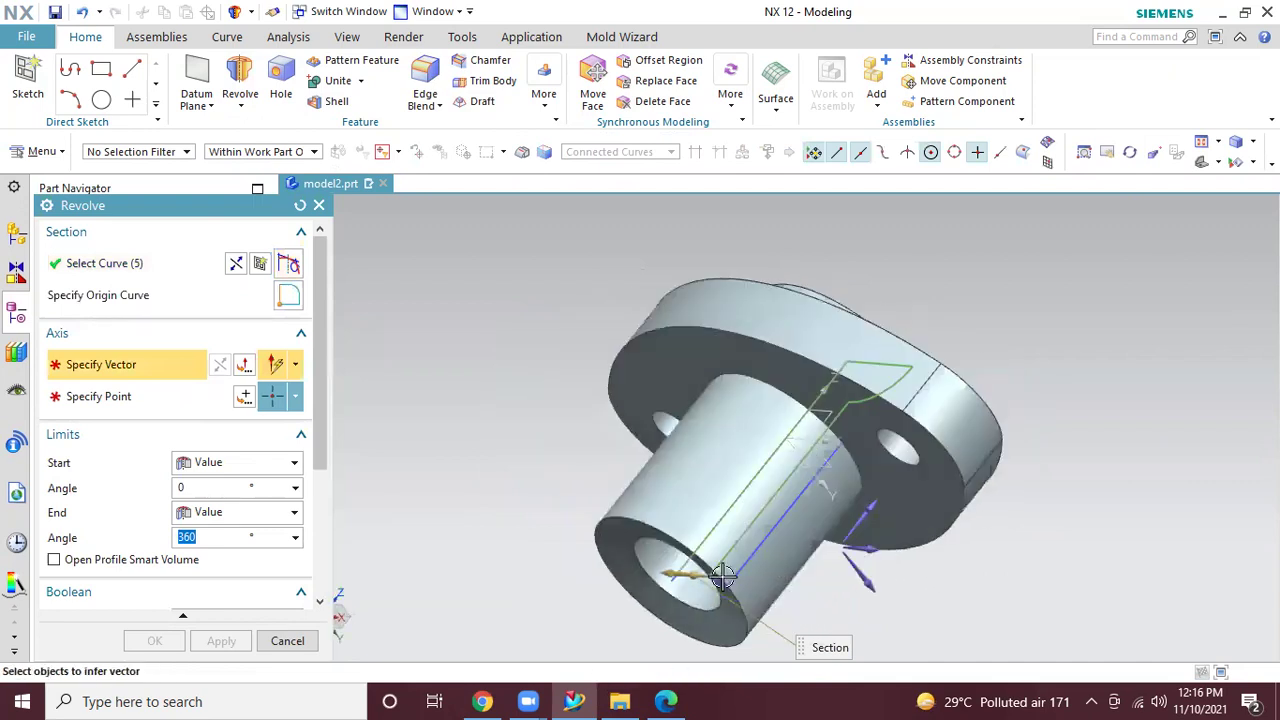
{"action": "scroll", "coordinate": [700, 580], "scroll_direction": "up", "scroll_amount": 5}
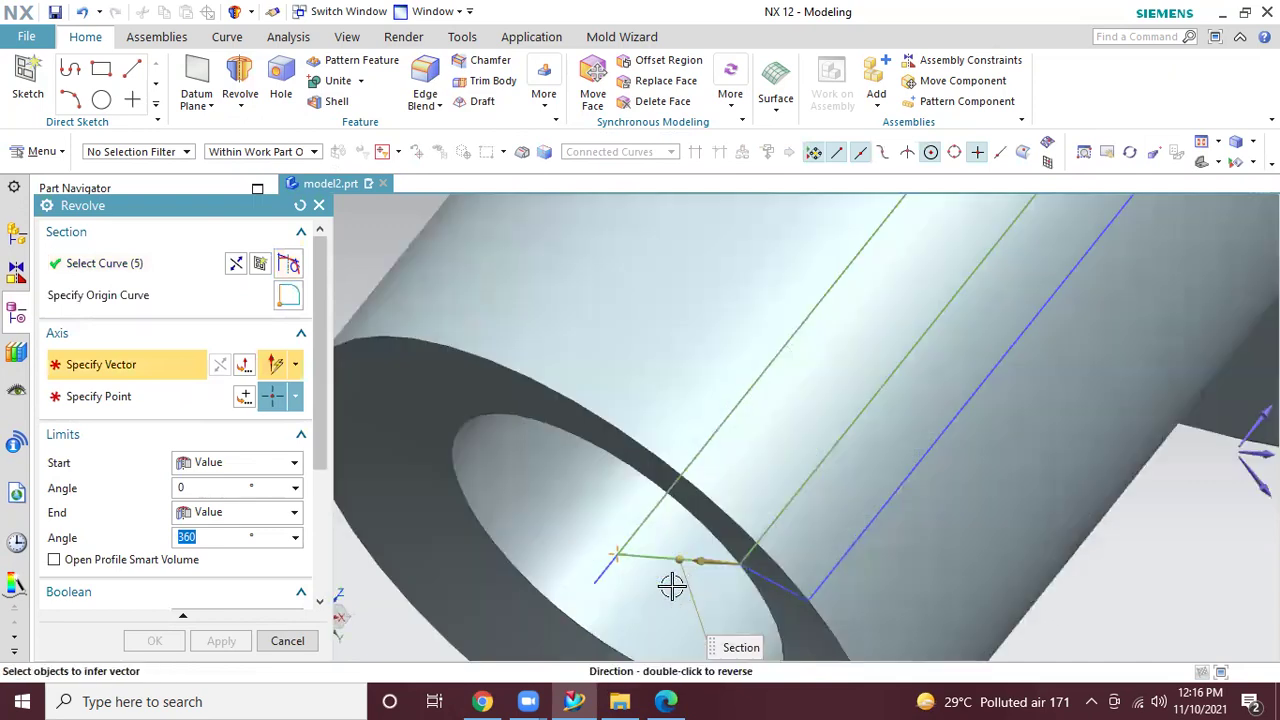
{"action": "left_click", "coordinate": [606, 568]}
{"action": "scroll", "coordinate": [737, 537], "scroll_direction": "down", "scroll_amount": 4}
{"action": "scroll", "coordinate": [857, 609], "scroll_direction": "down", "scroll_amount": 3}
{"action": "middle_click_drag", "start_coordinate": [857, 609], "coordinate": [820, 625]}
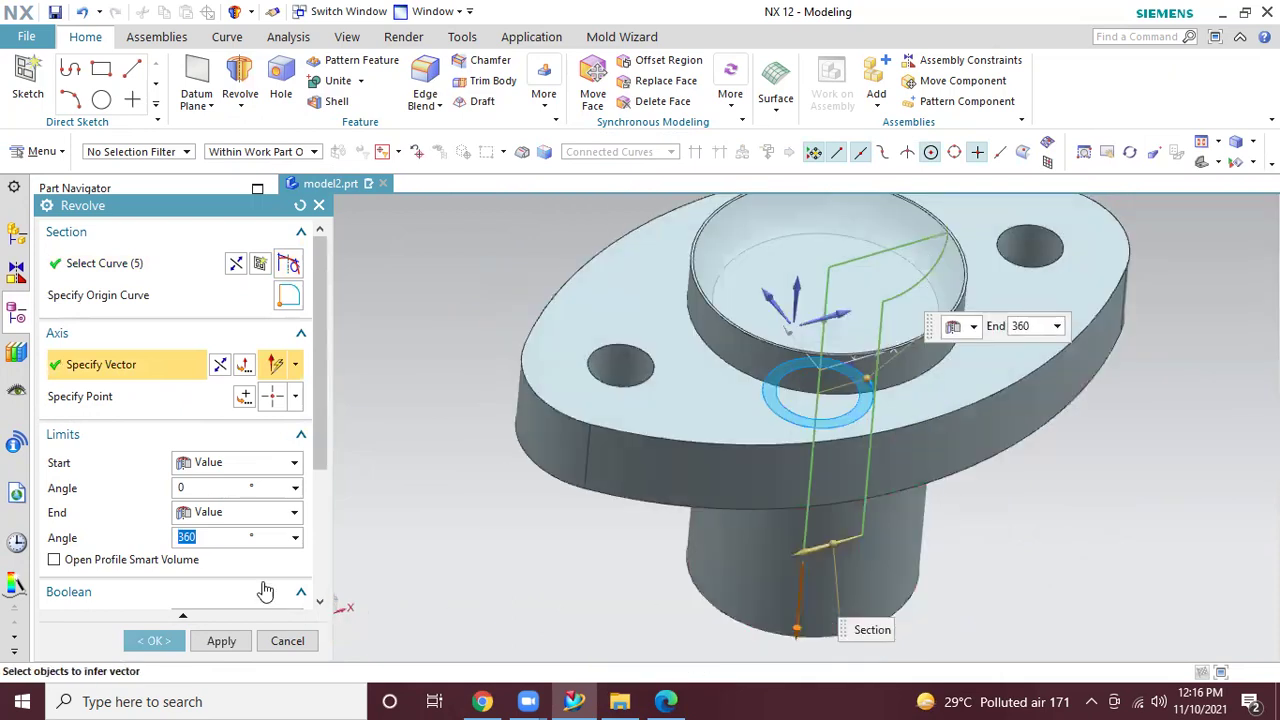
{"action": "scroll", "coordinate": [252, 580], "scroll_direction": "down", "scroll_amount": 3}
{"action": "left_click", "coordinate": [262, 510]}
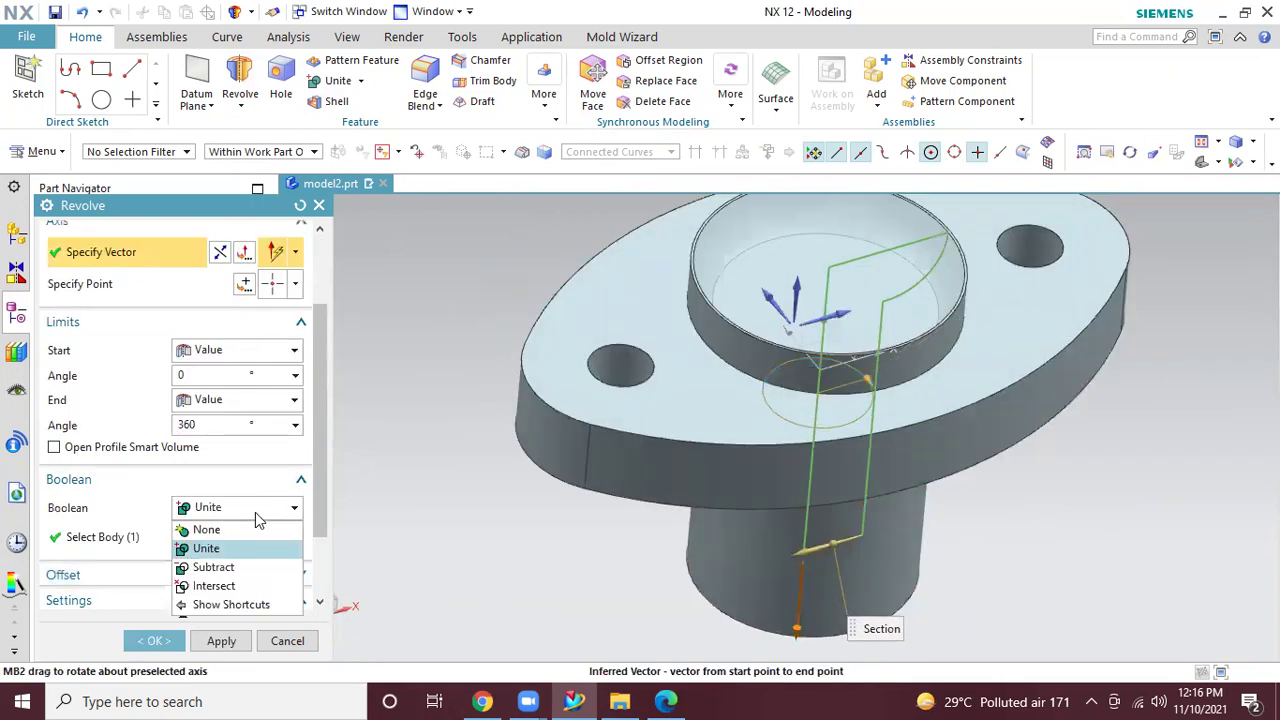
{"action": "left_click", "coordinate": [258, 568]}
{"action": "left_click", "coordinate": [157, 641]}
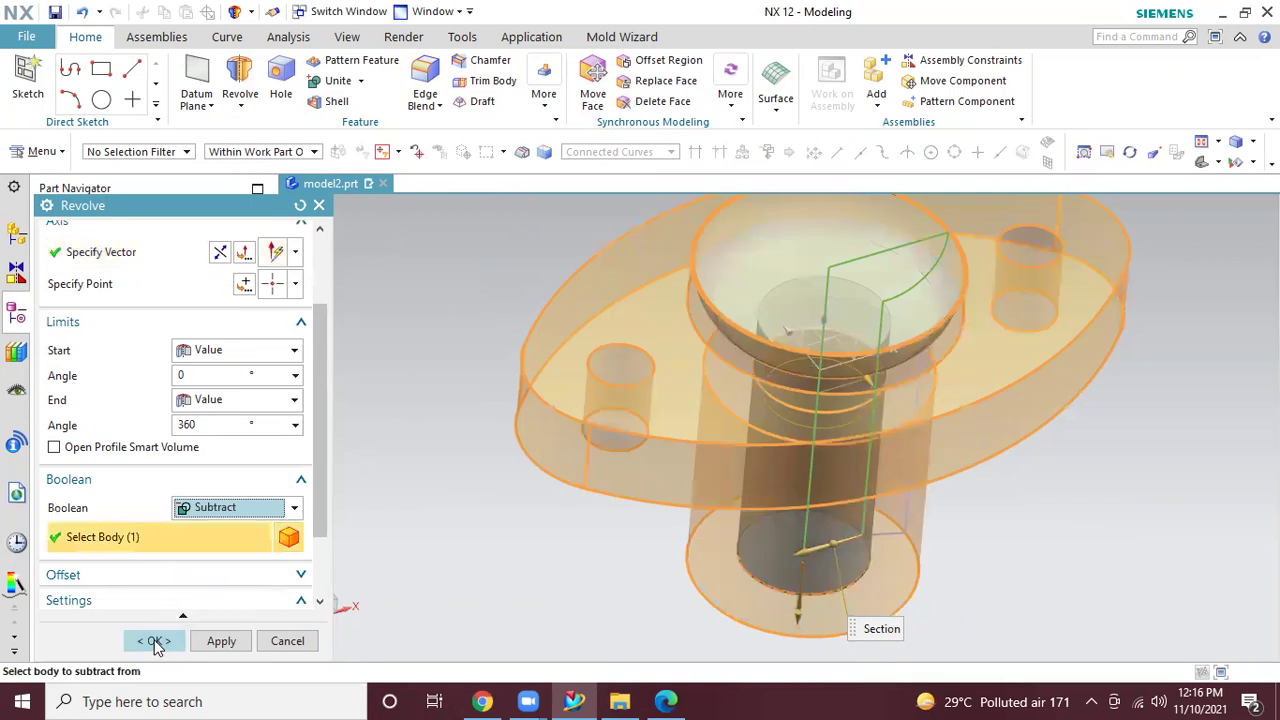
Hide all sketches so that only the solid body and the datum coordinate system stay displayed
{"action": "middle_click", "coordinate": [466, 556]}
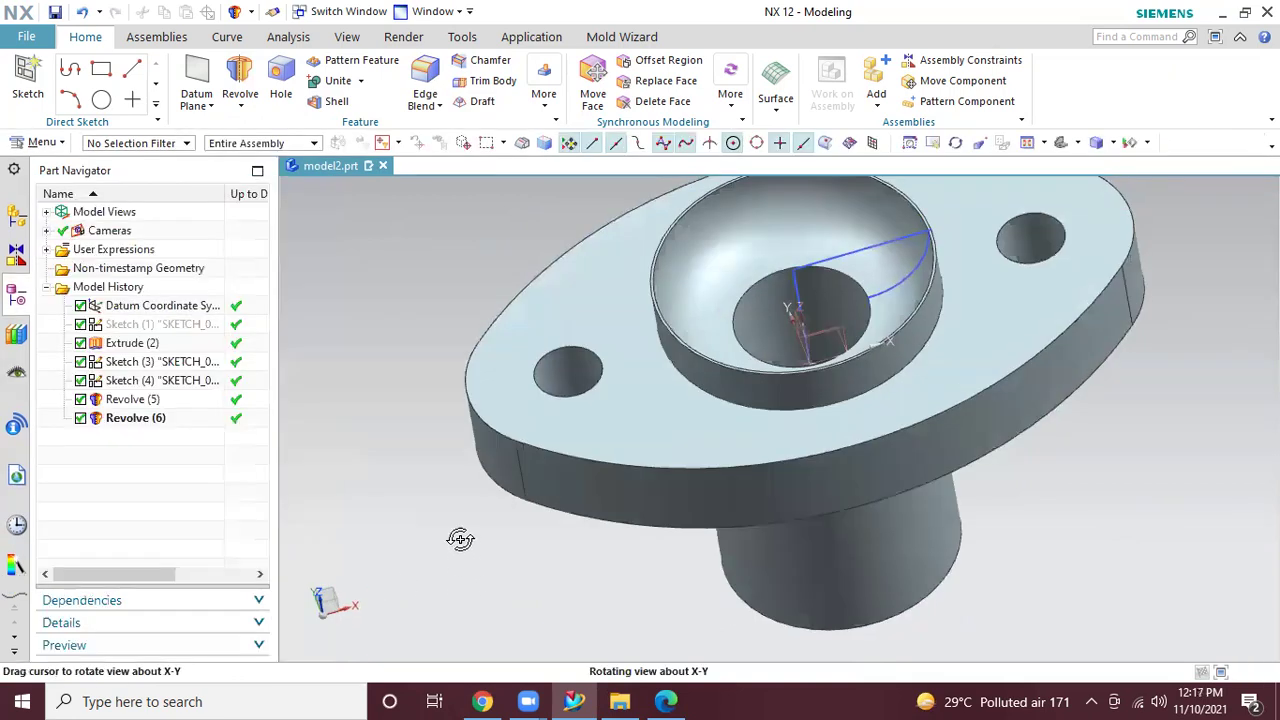
{"action": "middle_click_drag", "start_coordinate": [440, 400], "coordinate": [449, 449]}
{"action": "middle_click_drag", "start_coordinate": [791, 337], "coordinate": [1017, 177]}
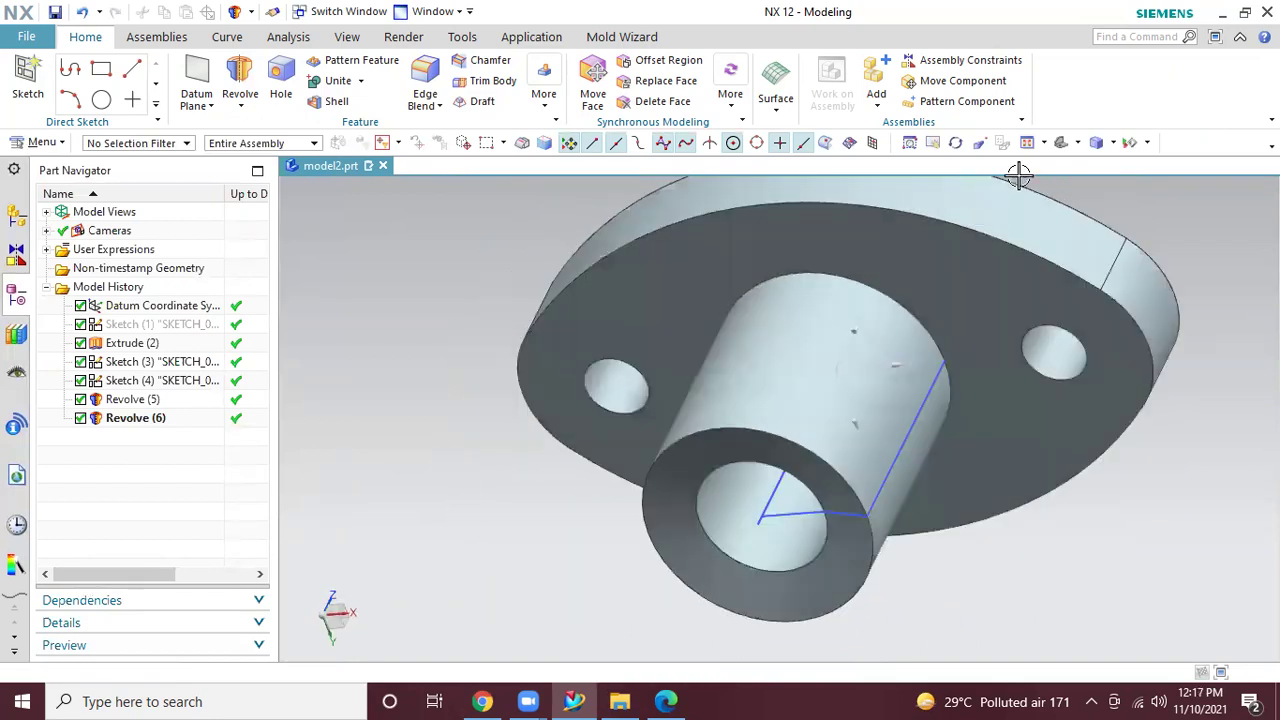
{"action": "left_click", "coordinate": [1128, 143]}
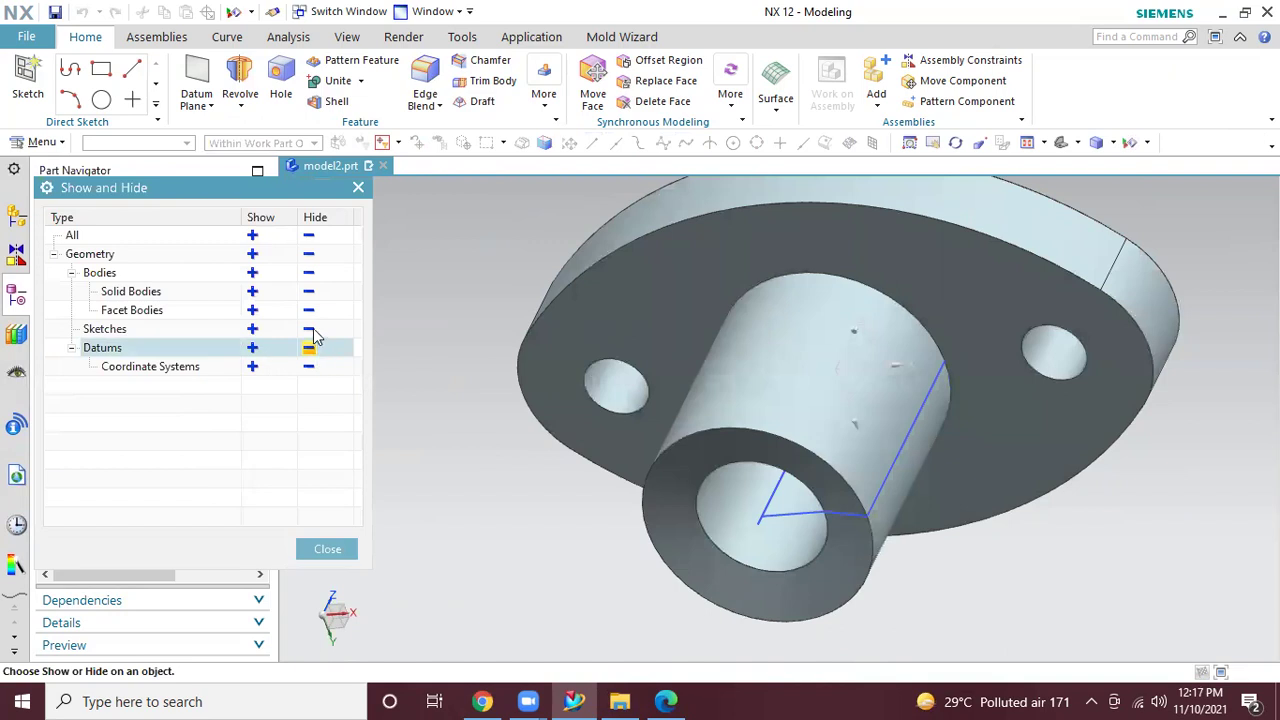
{"action": "left_click", "coordinate": [327, 548]}
{"action": "middle_click_drag", "start_coordinate": [460, 466], "coordinate": [720, 297]}
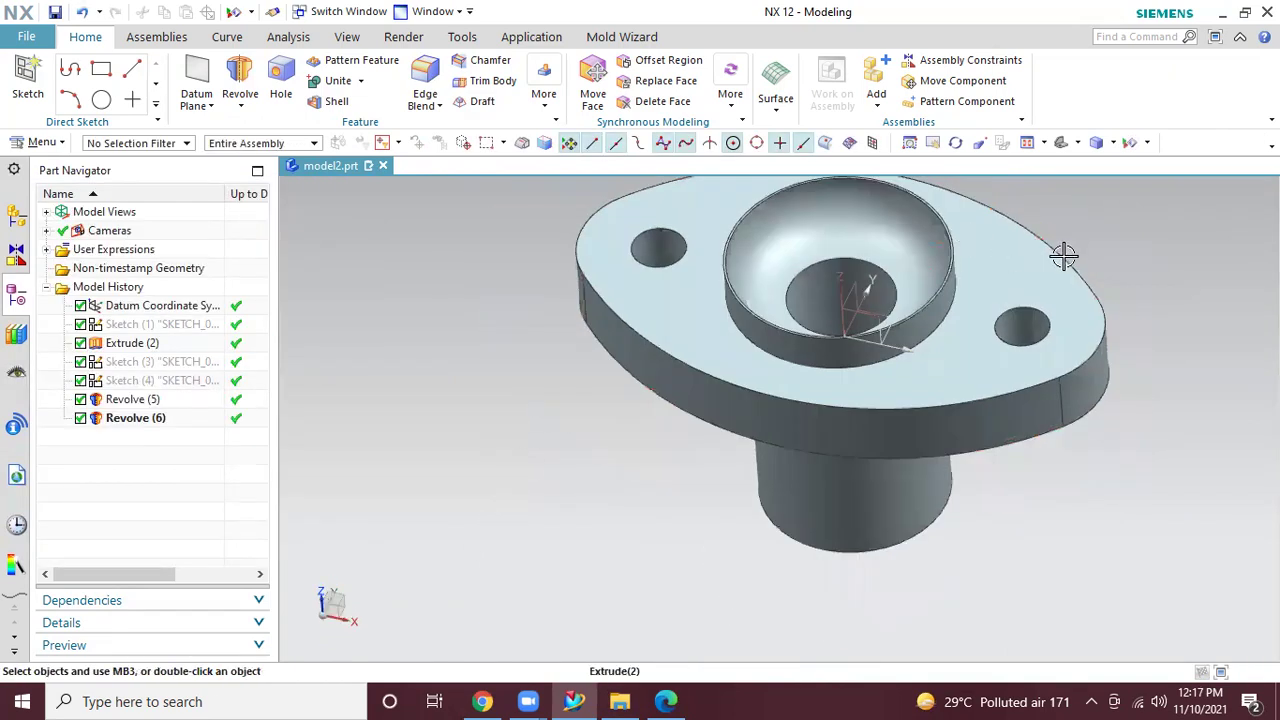
Mark the part 2 views with a red stroke in the PDF drawing, and save the part in NX as model2
{"action": "left_click", "coordinate": [665, 701]}
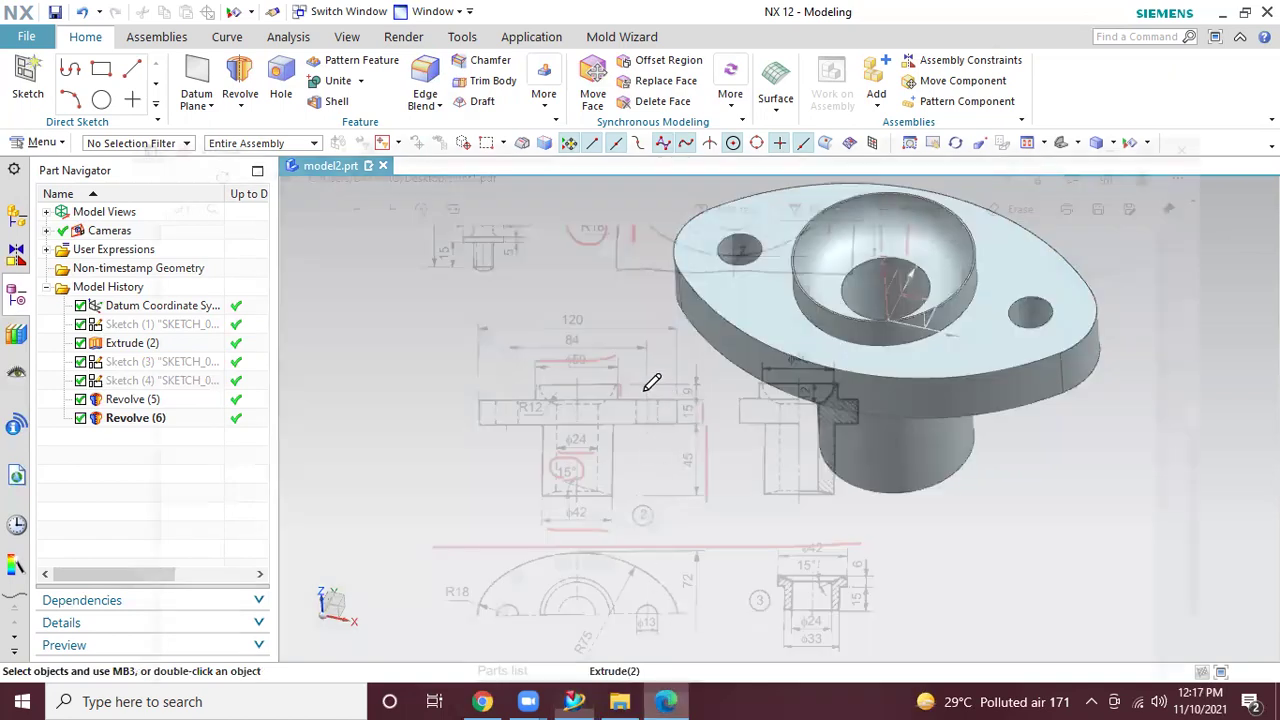
{"action": "left_click_drag", "start_coordinate": [345, 378], "coordinate": [380, 332]}
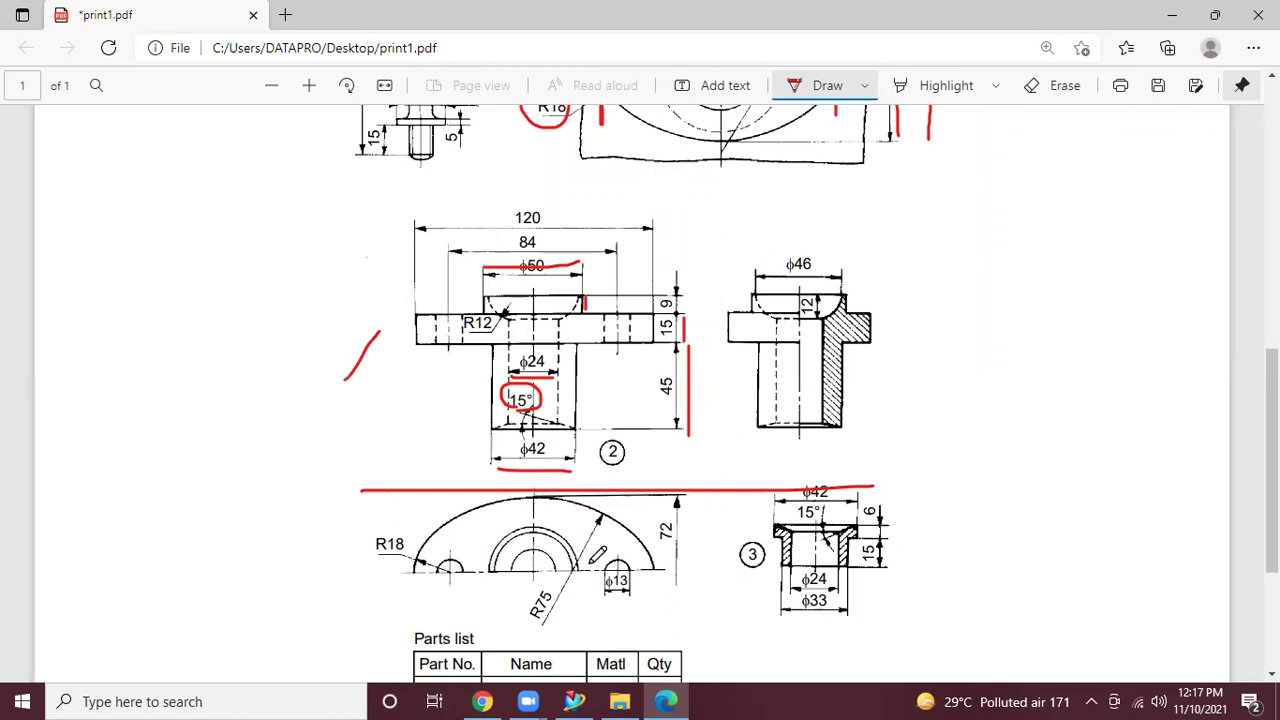
{"action": "left_click", "coordinate": [667, 700]}
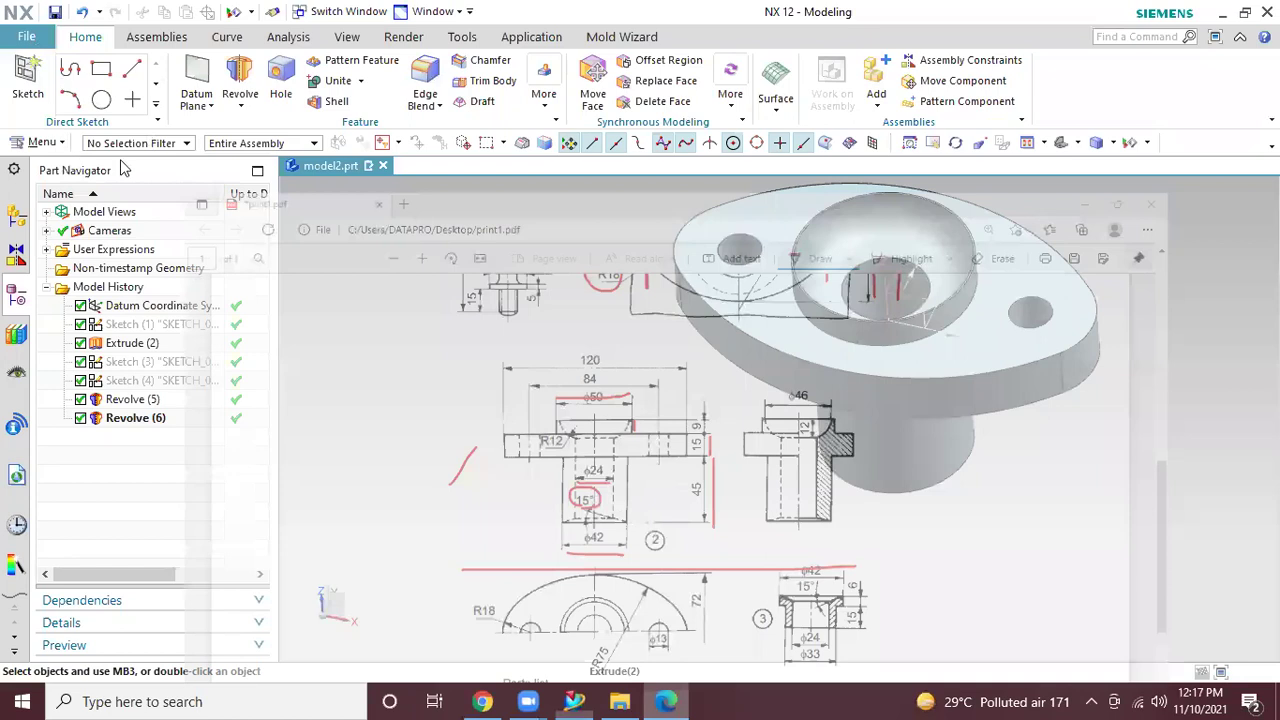
{"action": "left_click", "coordinate": [217, 171]}
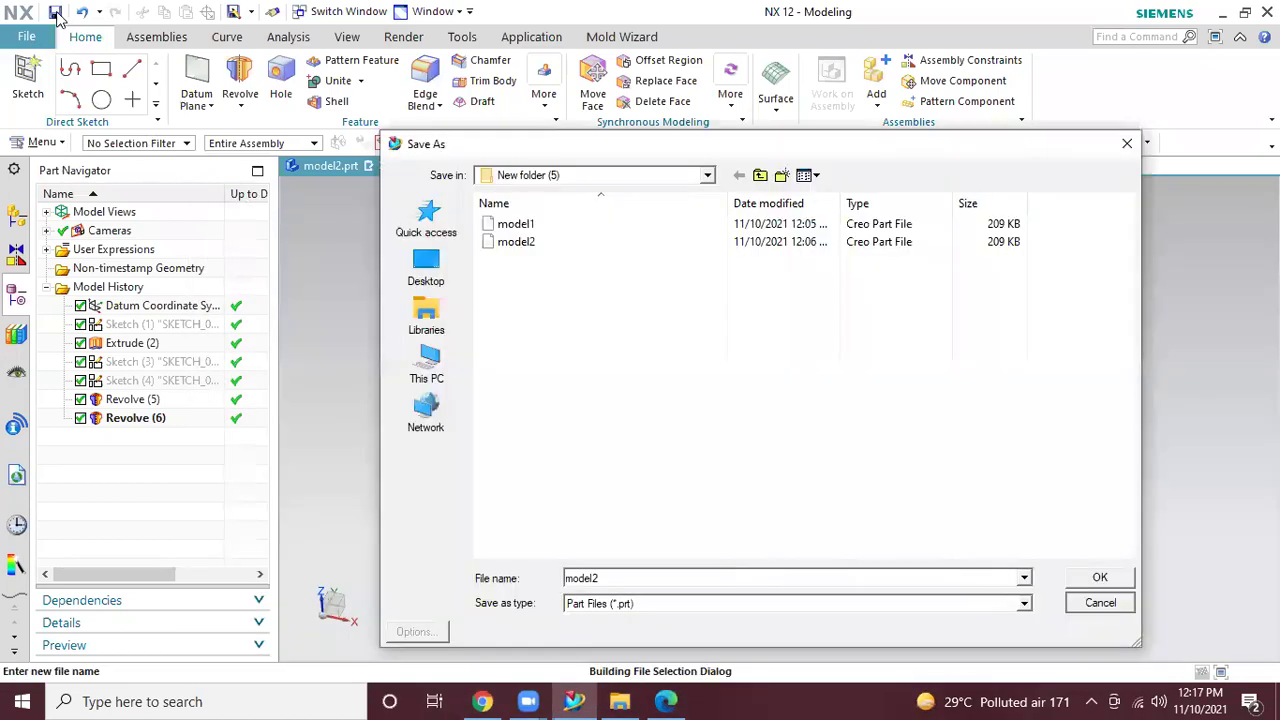
{"action": "key", "text": "Return"}
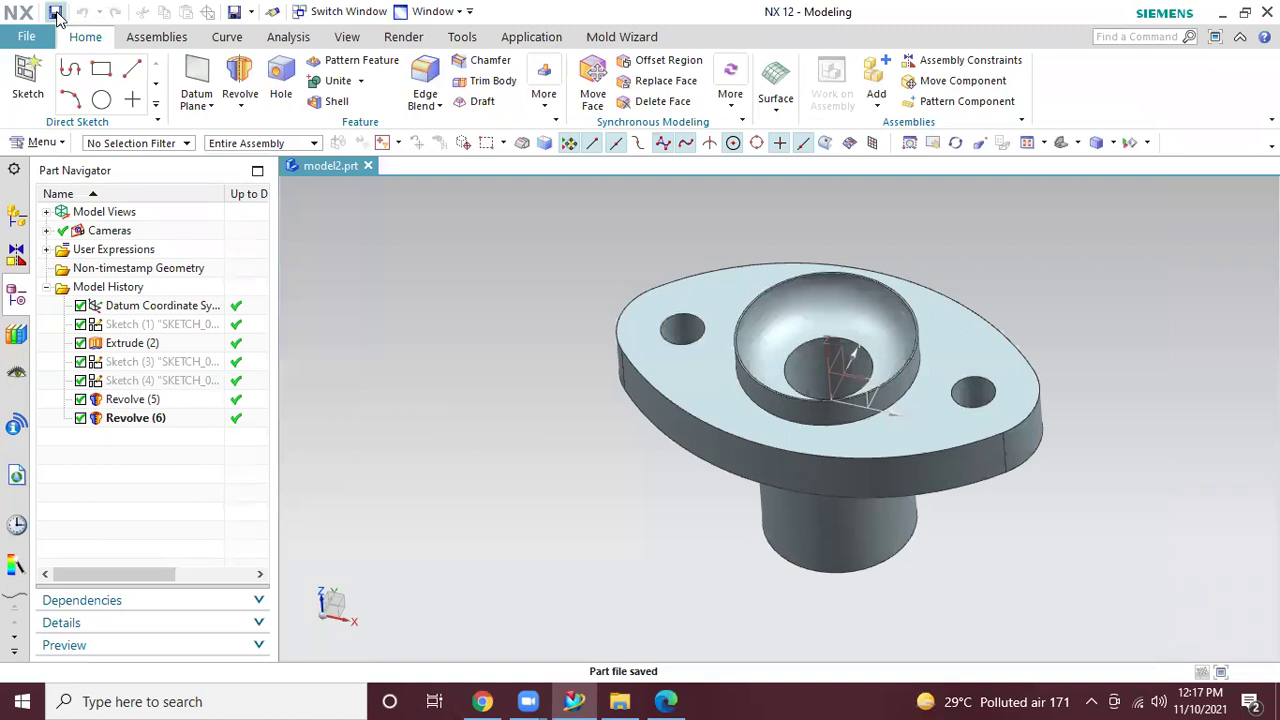
Switch to the PDF drawing, tick off Gland in the parts list and circle the part 3 view in red
{"action": "left_click", "coordinate": [666, 701]}
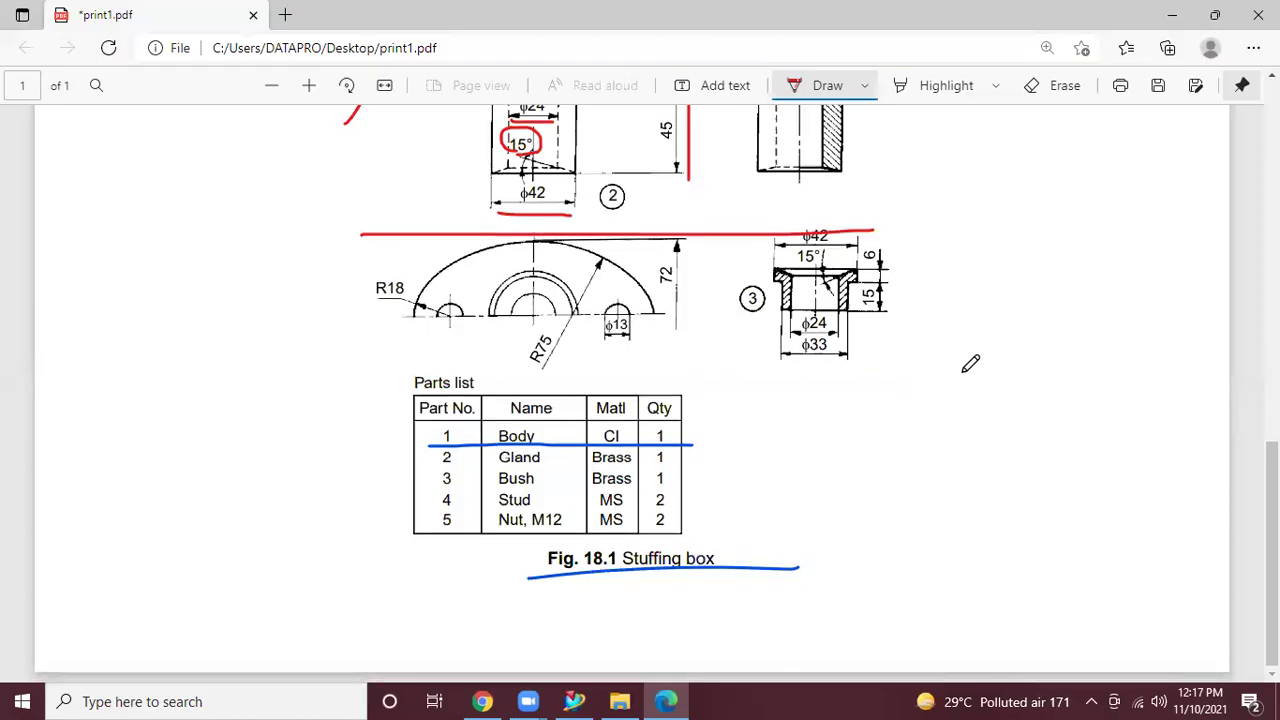
{"action": "left_click_drag", "start_coordinate": [681, 461], "coordinate": [717, 443]}
{"action": "mouse_move", "coordinate": [876, 212]}
{"action": "left_mouse_down"}
{"action": "mouse_move", "coordinate": [762, 212]}
{"action": "mouse_move", "coordinate": [708, 276]}
{"action": "mouse_move", "coordinate": [826, 381]}
{"action": "mouse_move", "coordinate": [911, 294]}
{"action": "mouse_move", "coordinate": [876, 214]}
{"action": "left_mouse_up"}
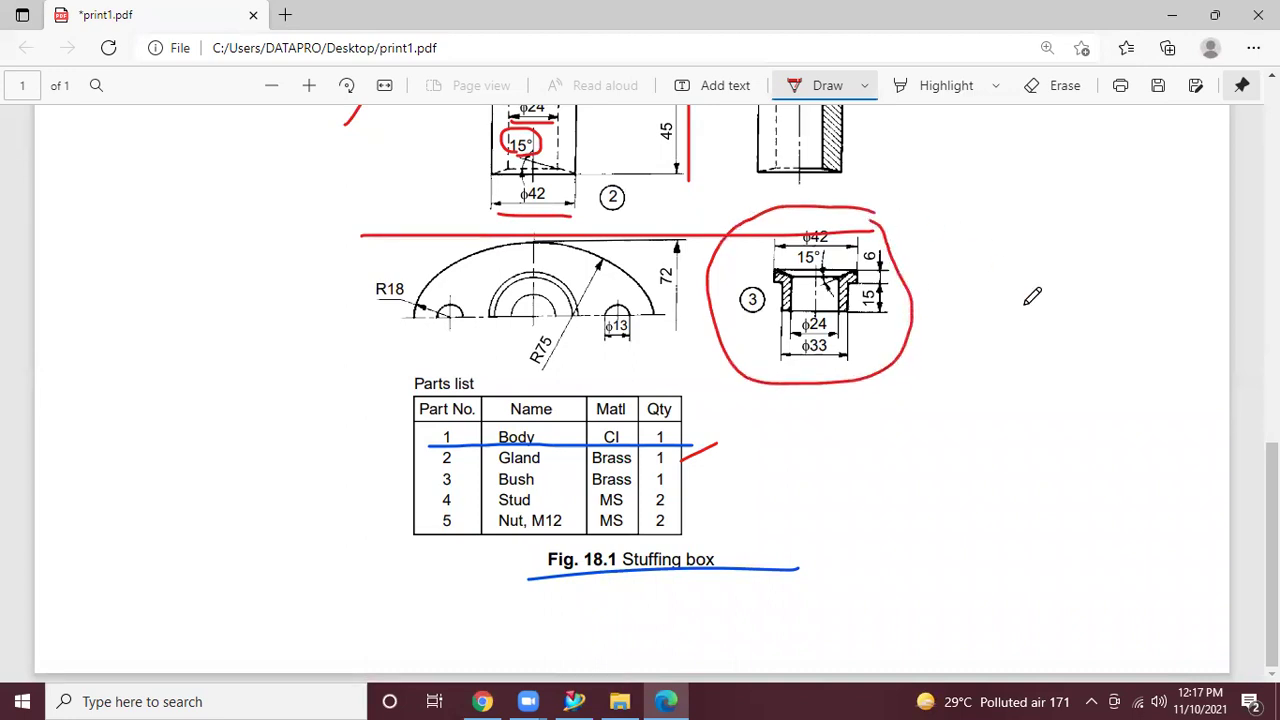
{"action": "scroll", "coordinate": [1032, 298], "scroll_direction": "up", "scroll_amount": 3}
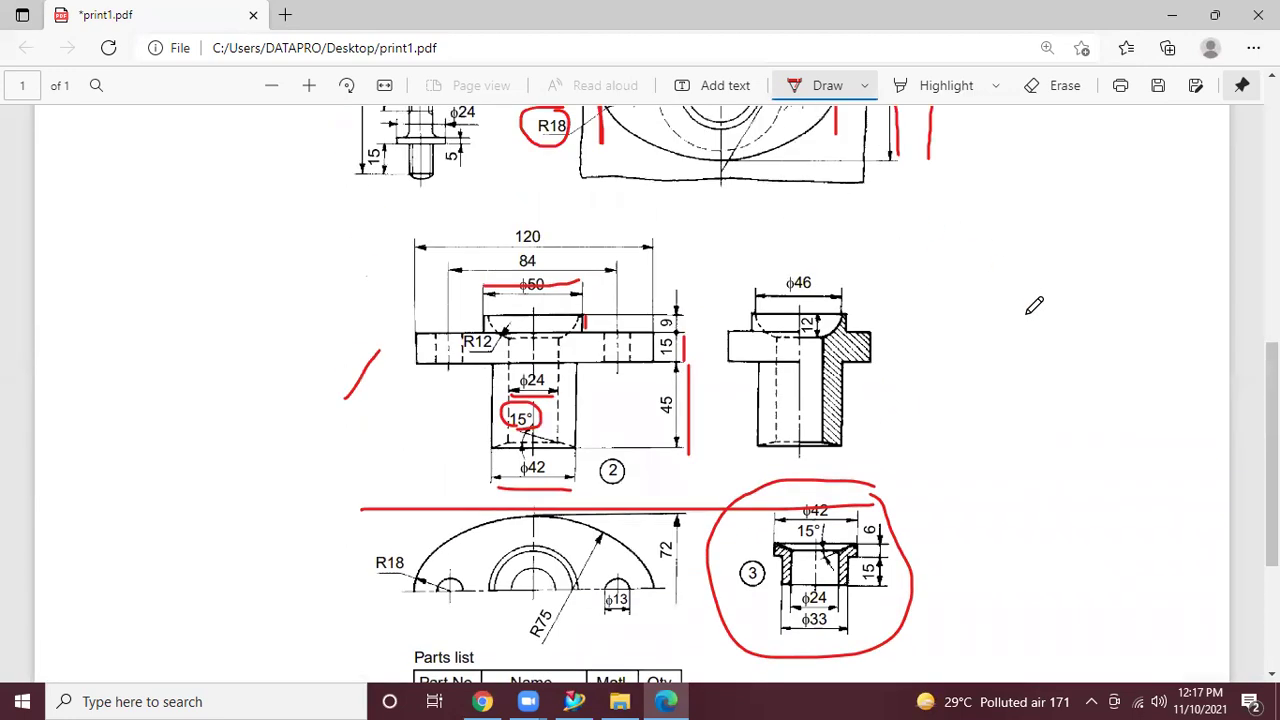
{"action": "scroll", "coordinate": [1035, 302], "scroll_direction": "up", "scroll_amount": 1}
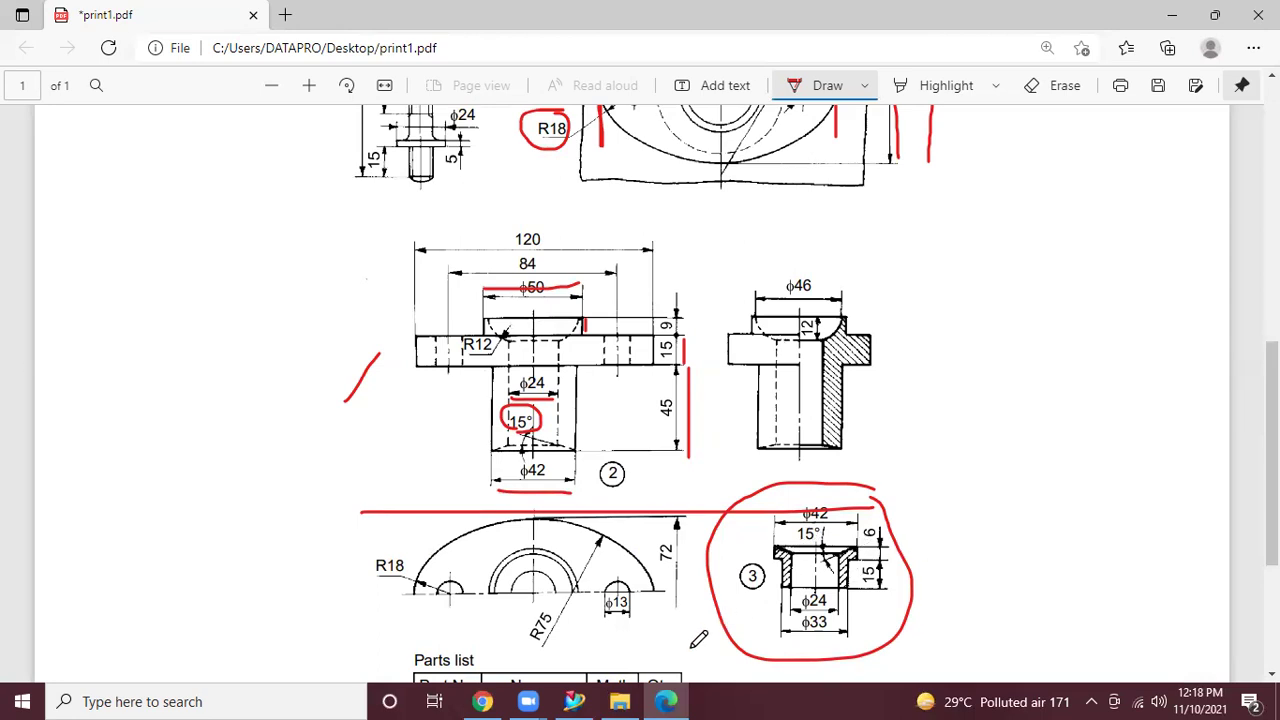
Switch to NX, create a new millimetre Model file named model3.prt in New folder (5), and start a sketch on the XZ plane
{"action": "left_click", "coordinate": [574, 701]}
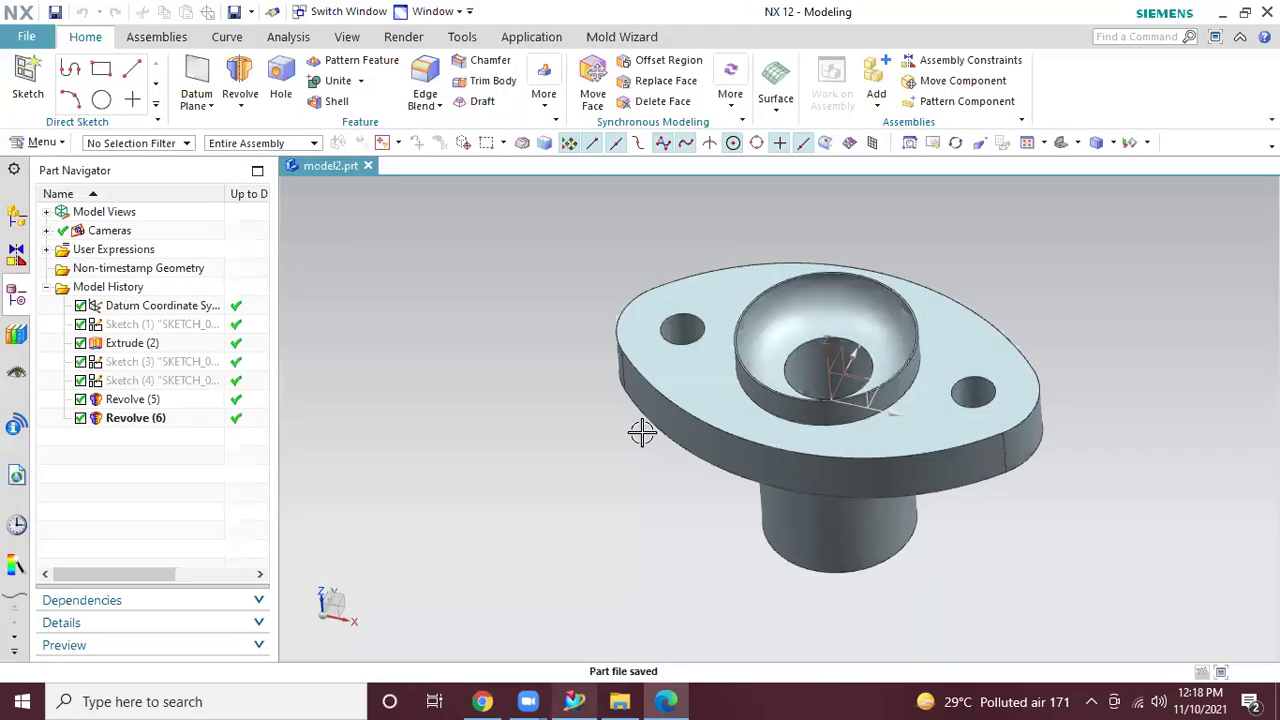
{"action": "left_click", "coordinate": [26, 38]}
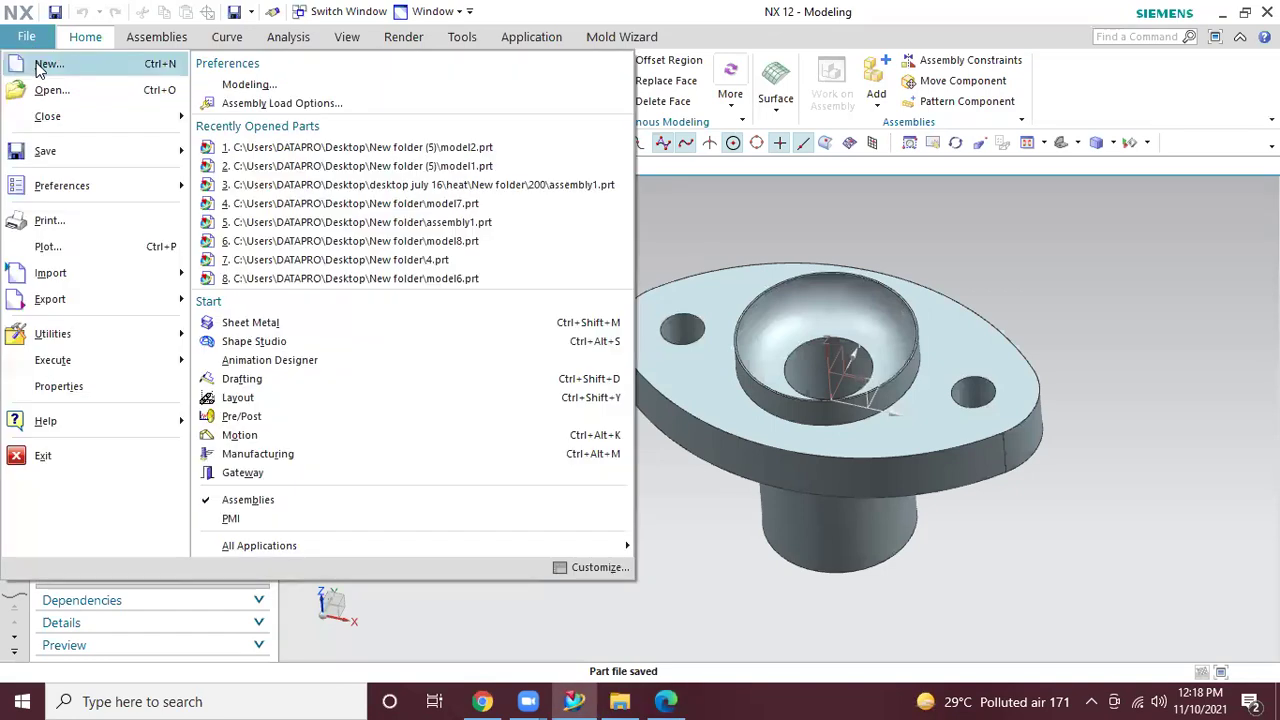
{"action": "left_click", "coordinate": [35, 63]}
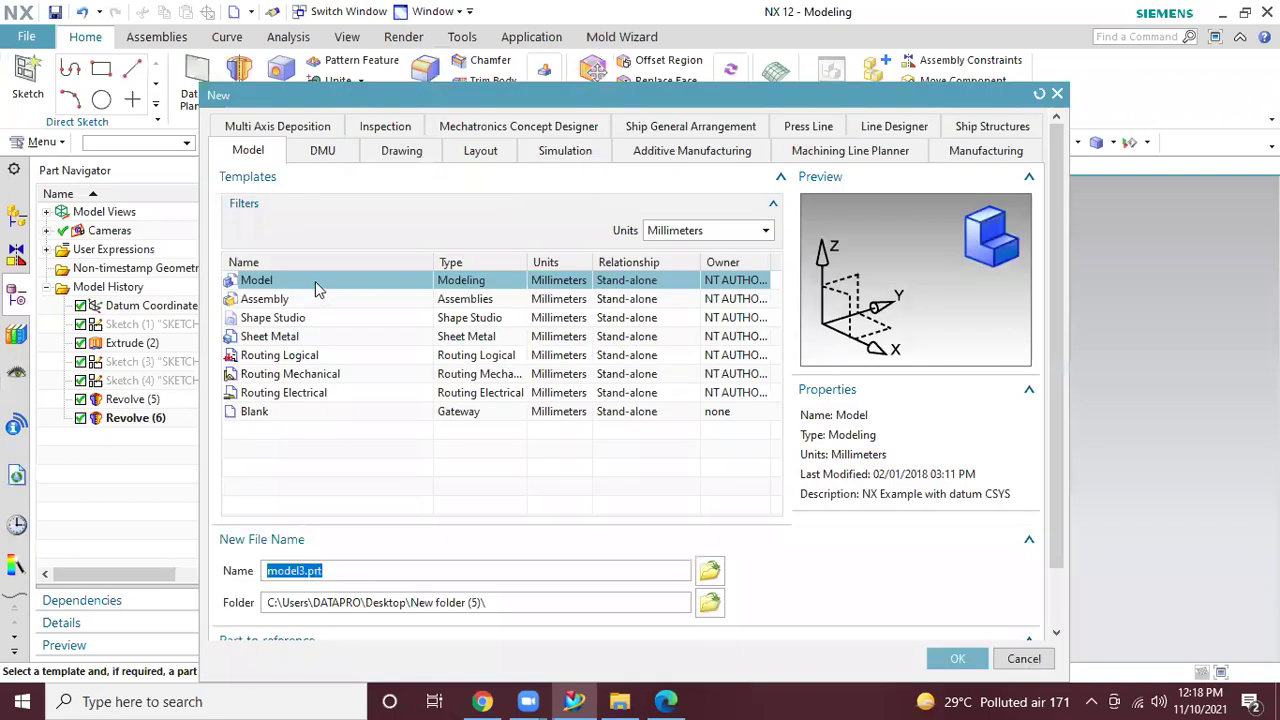
{"action": "left_click", "coordinate": [957, 658]}
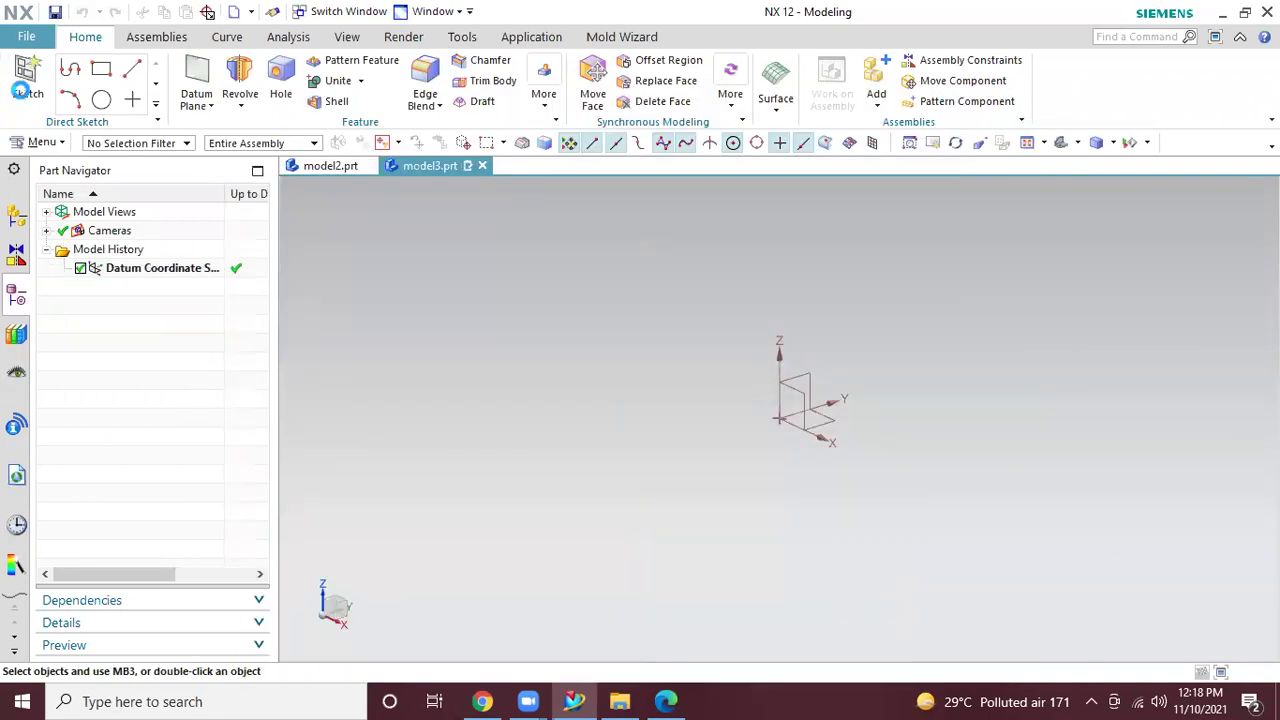
{"action": "left_click", "coordinate": [800, 398]}
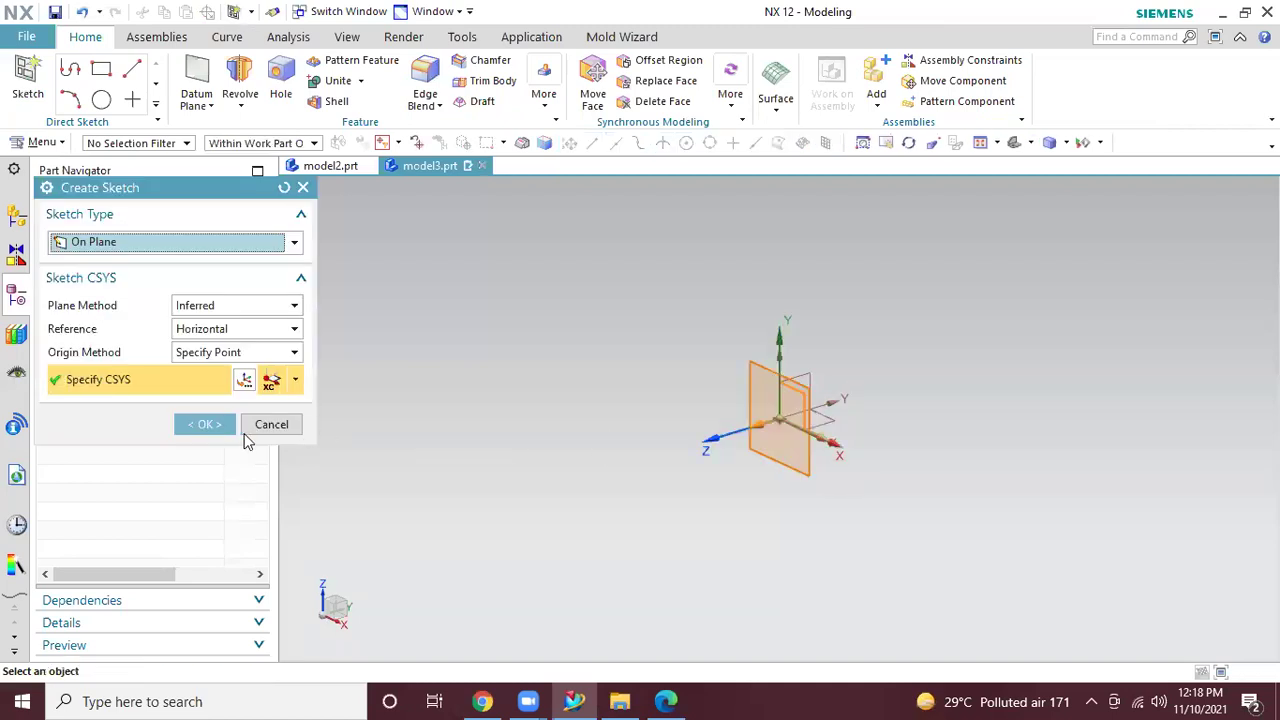
{"action": "left_click", "coordinate": [224, 426]}
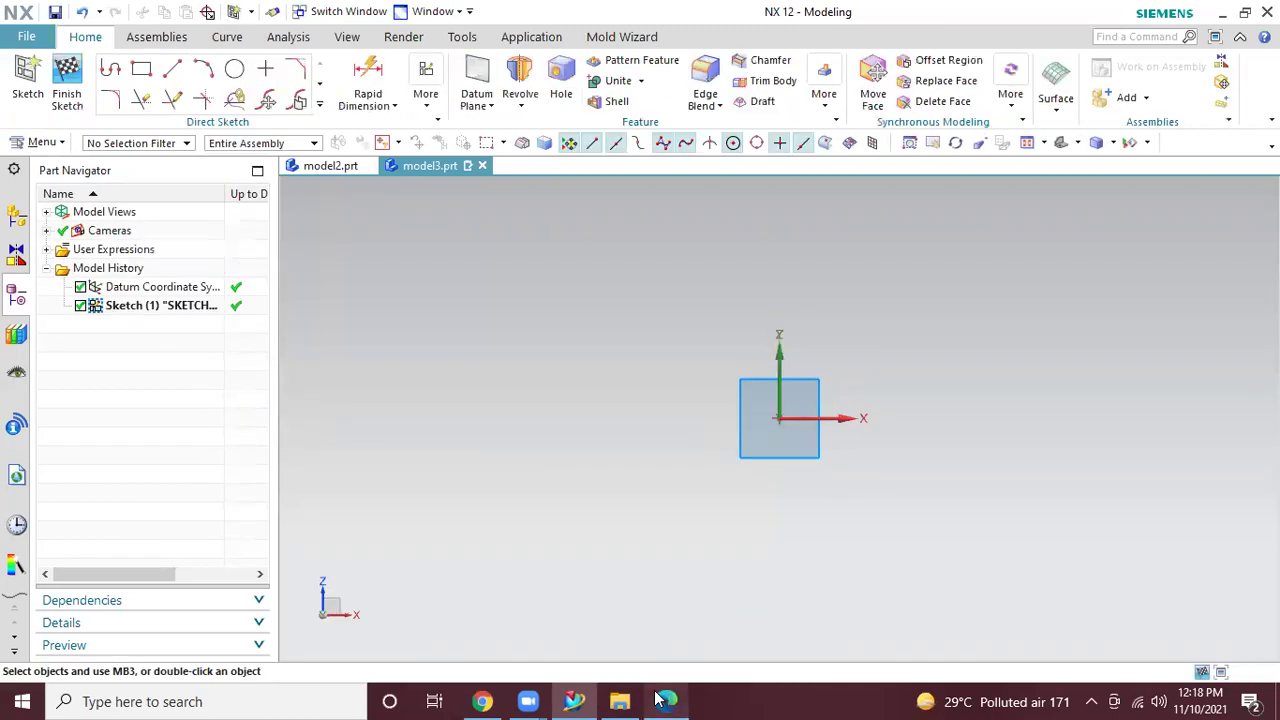
Check part 3 in the PDF drawing and draw a horizontal line from the origin along the X axis with length 42/2 mm
{"action": "key", "text": "alt+Tab"}
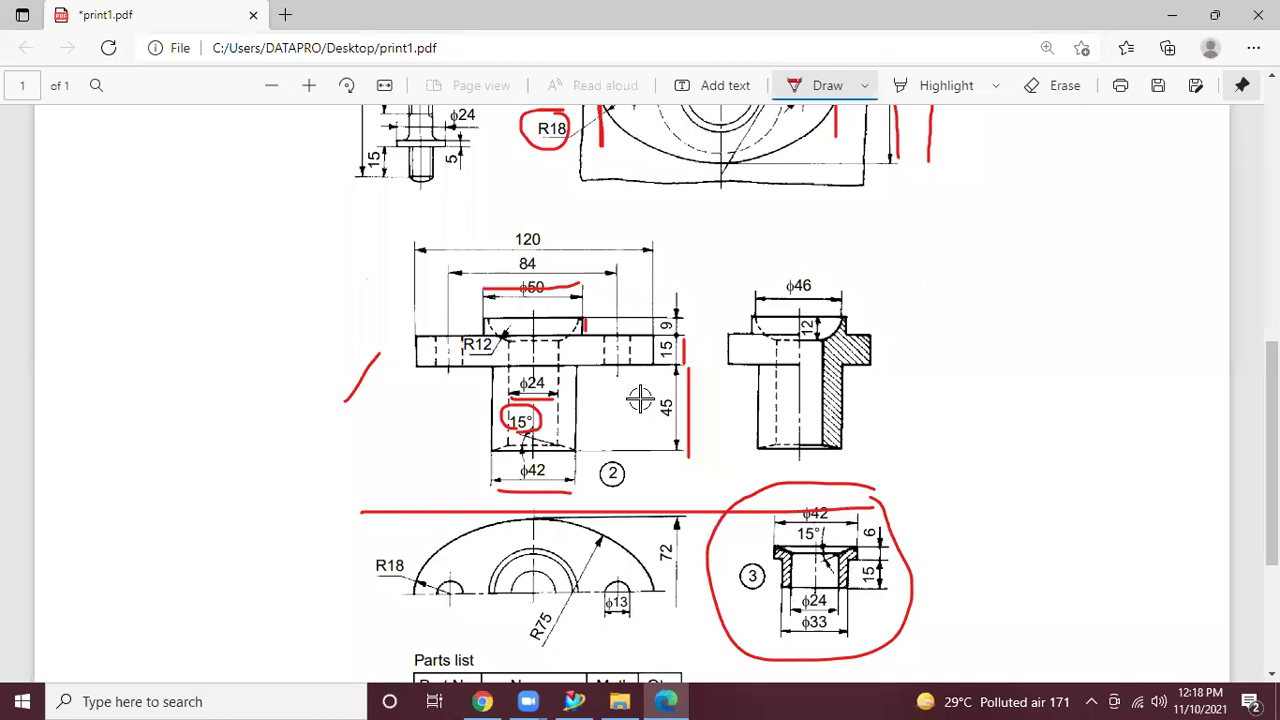
{"action": "key", "text": "alt+Tab"}
{"action": "left_click", "coordinate": [172, 68]}
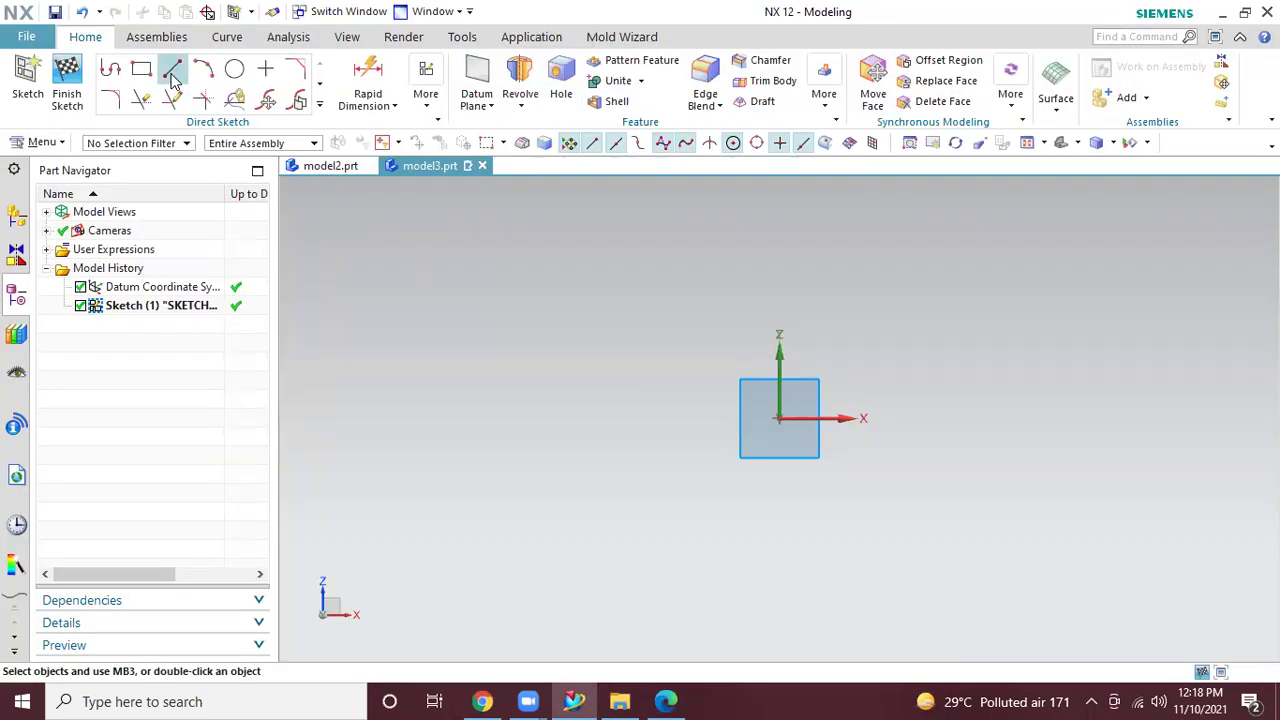
{"action": "left_click", "coordinate": [780, 418]}
{"action": "key", "text": "Return"}
{"action": "type", "text": "42/2"}
{"action": "key", "text": "Return"}
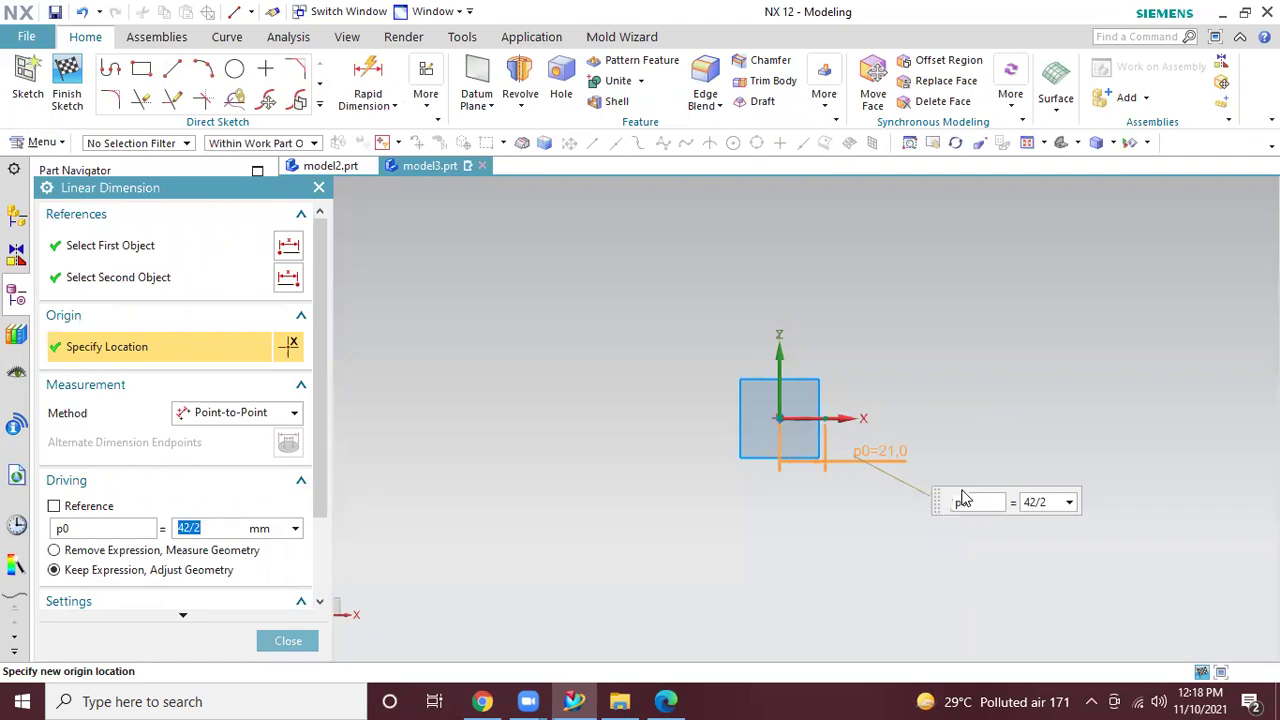
{"action": "key", "text": "Escape"}
{"action": "scroll", "coordinate": [792, 395], "scroll_direction": "up", "scroll_amount": 5}
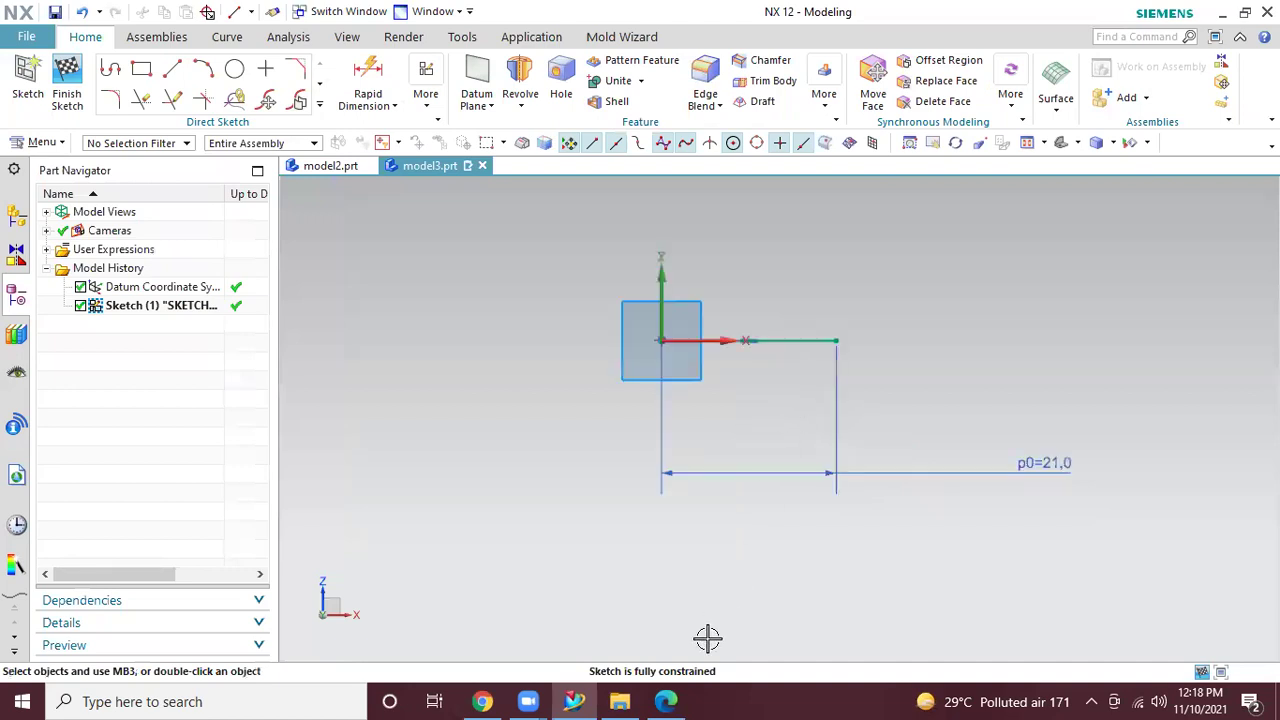
Draw a vertical line about 6.5 mm long downward from the horizontal line's outer end, and set its length to 6 mm
{"action": "left_click", "coordinate": [667, 701]}
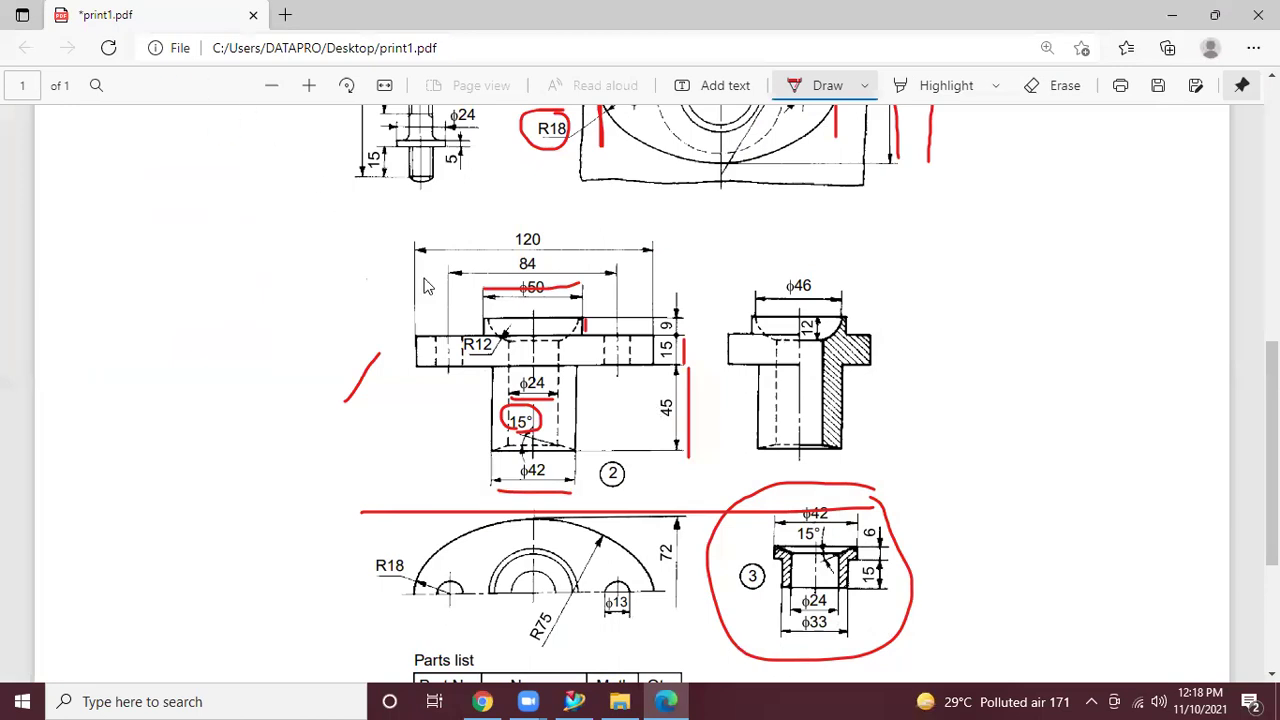
{"action": "key", "text": "alt+Tab"}
{"action": "left_click", "coordinate": [836, 342]}
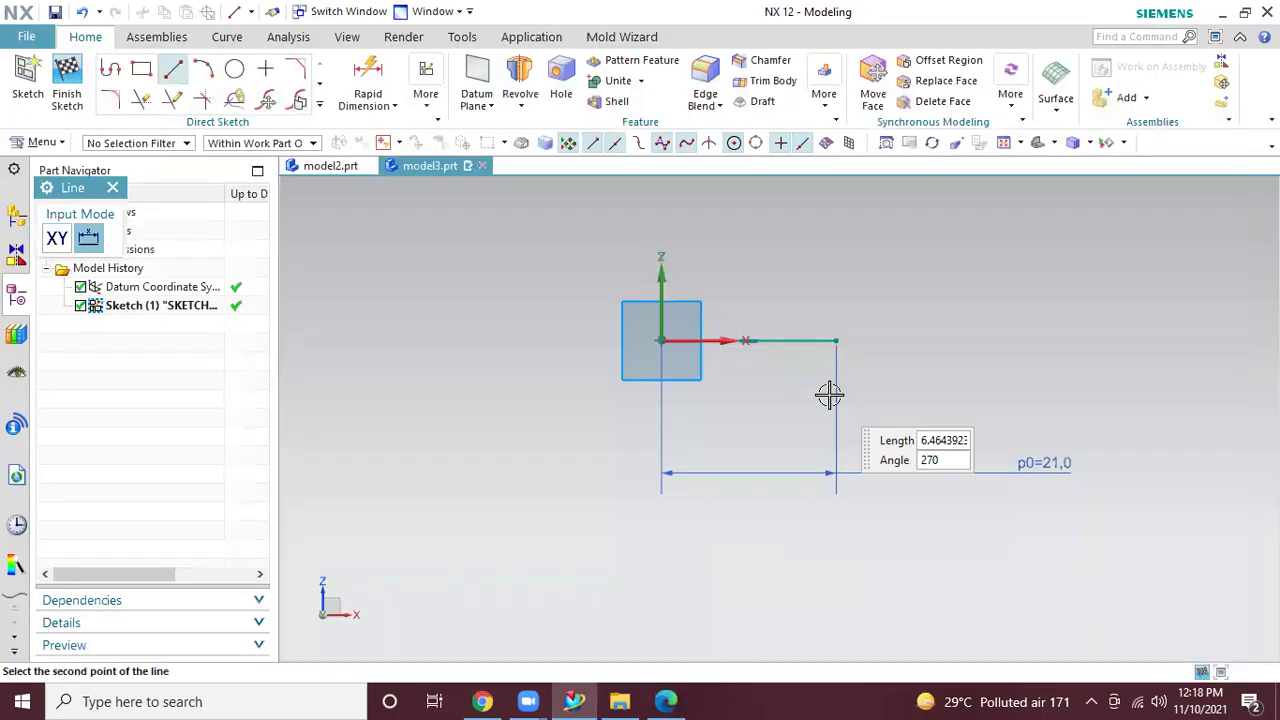
{"action": "left_click", "coordinate": [834, 392]}
{"action": "key", "text": "Escape"}
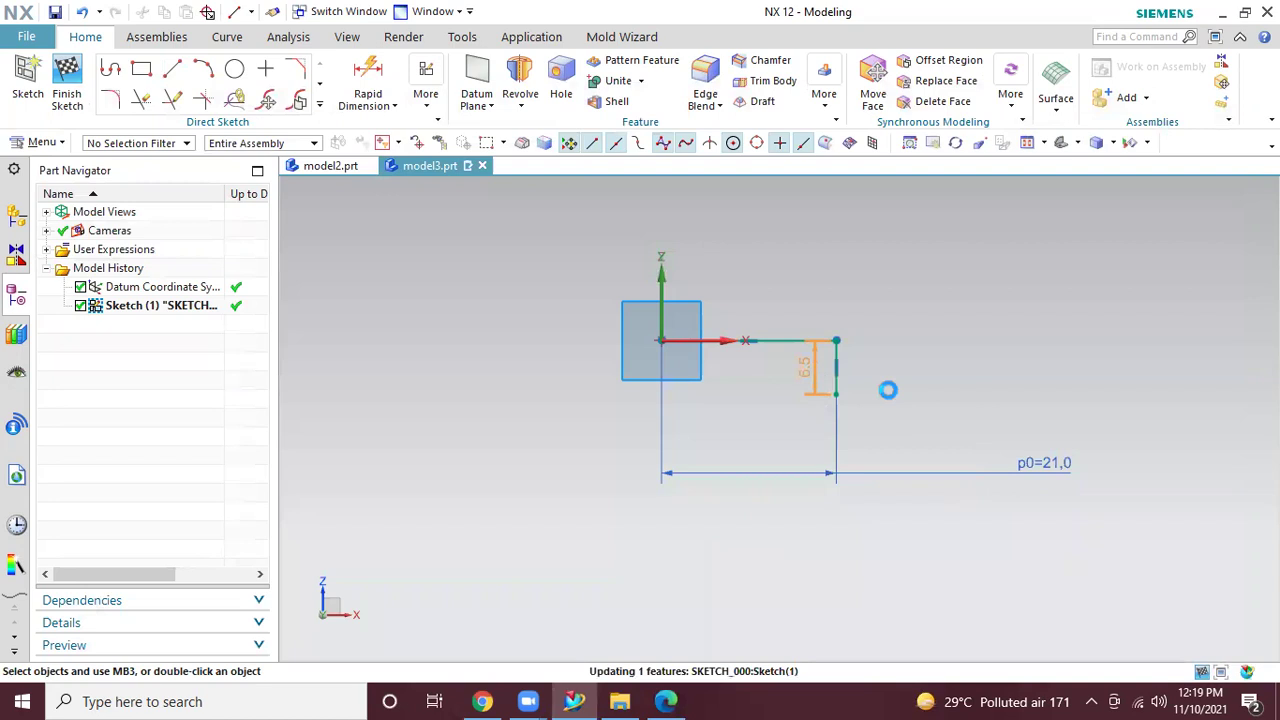
{"action": "type", "text": "6"}
{"action": "key", "text": "Return"}
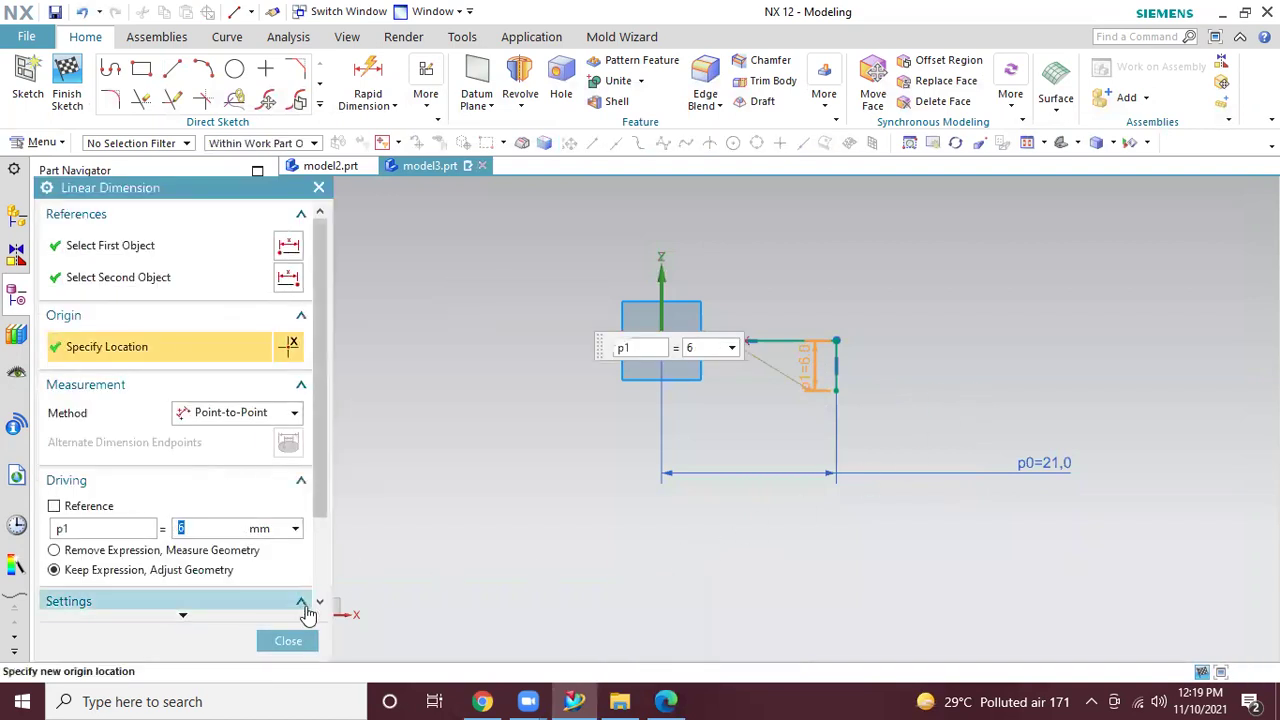
Check part 3 in the PDF, draw a horizontal line about 8 mm inward from the 6 mm line's lower end, and set its inner end 33/2 mm from the origin
{"action": "left_click", "coordinate": [288, 641]}
{"action": "left_click", "coordinate": [668, 701]}
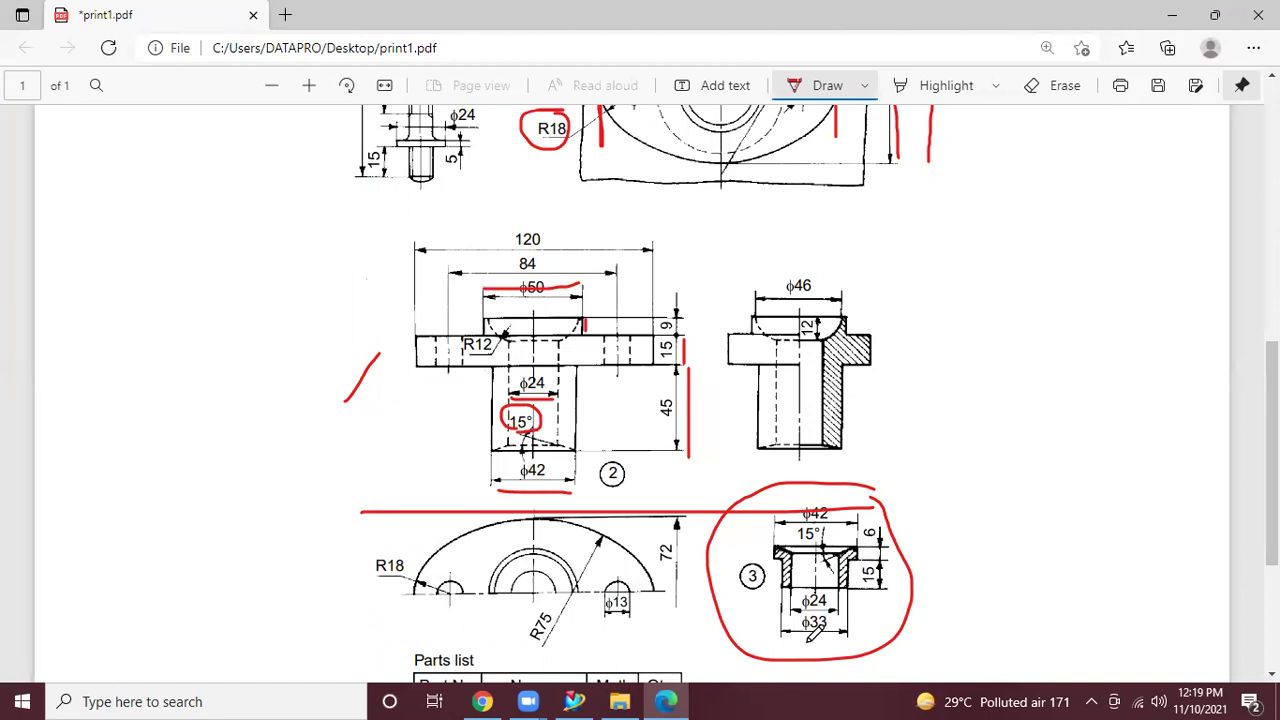
{"action": "left_click", "coordinate": [666, 701]}
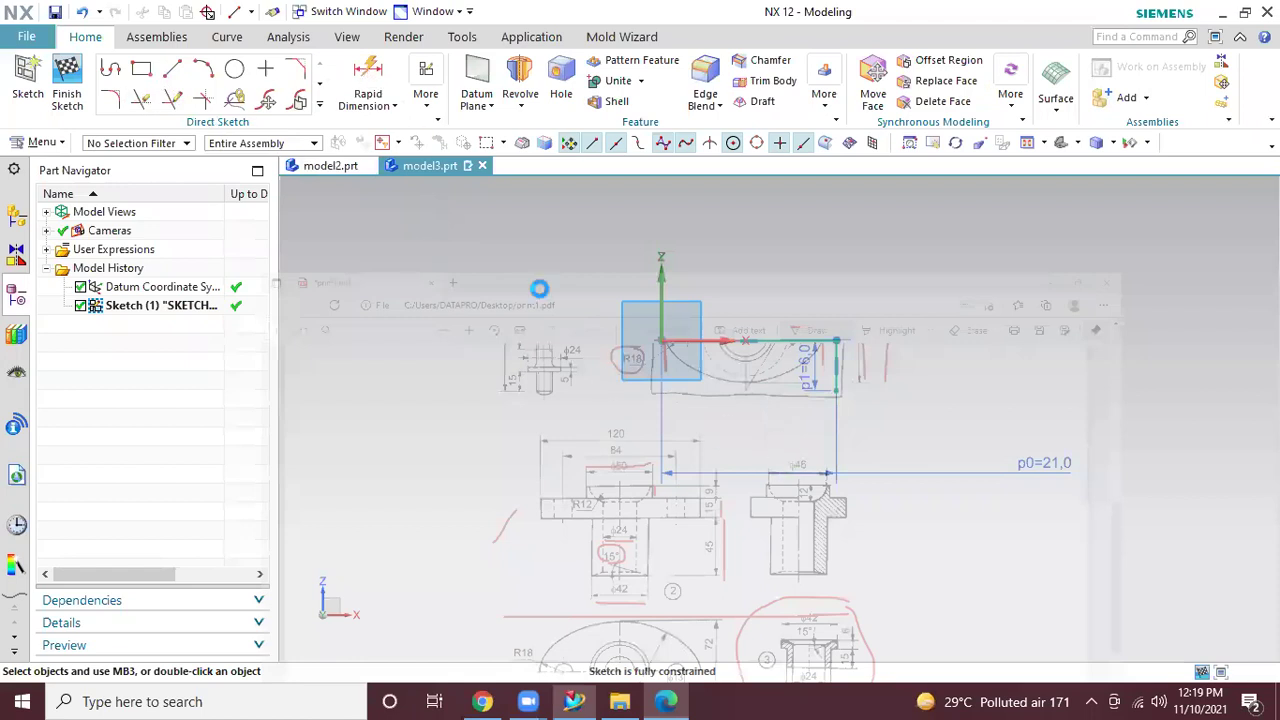
{"action": "left_click", "coordinate": [767, 392]}
{"action": "left_click", "coordinate": [726, 428]}
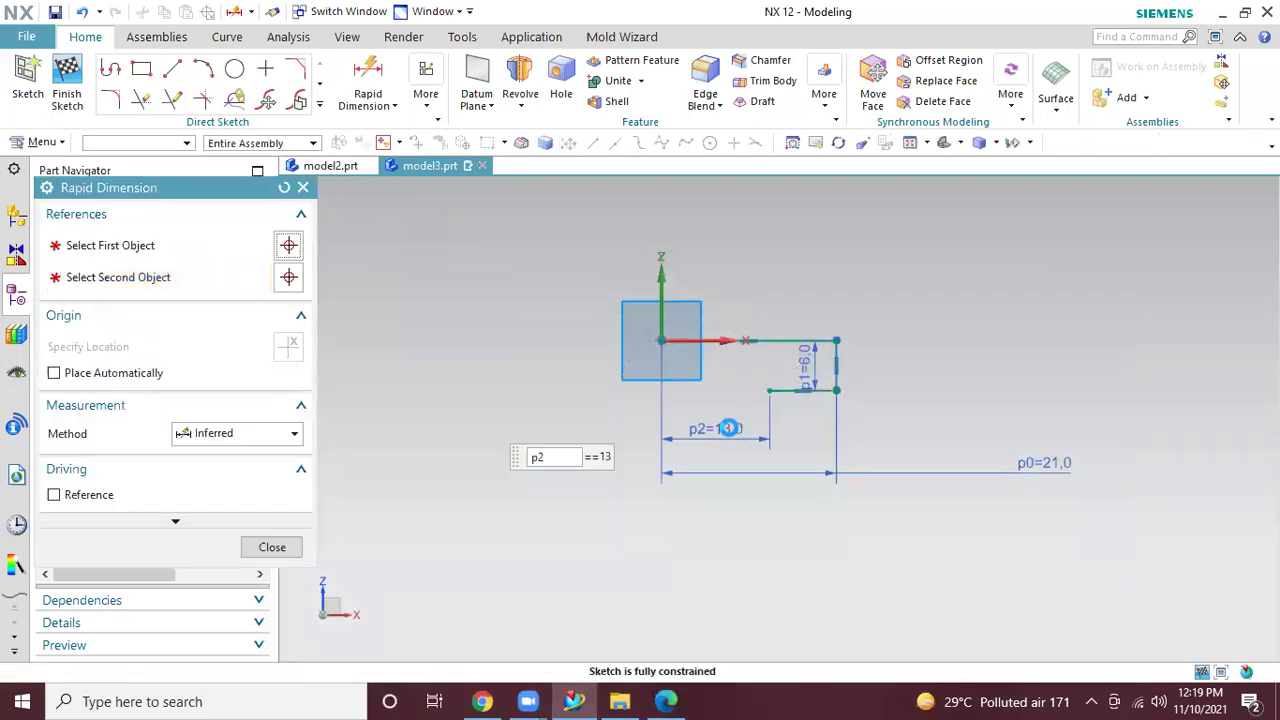
{"action": "type", "text": "33/2"}
{"action": "key", "text": "Return"}
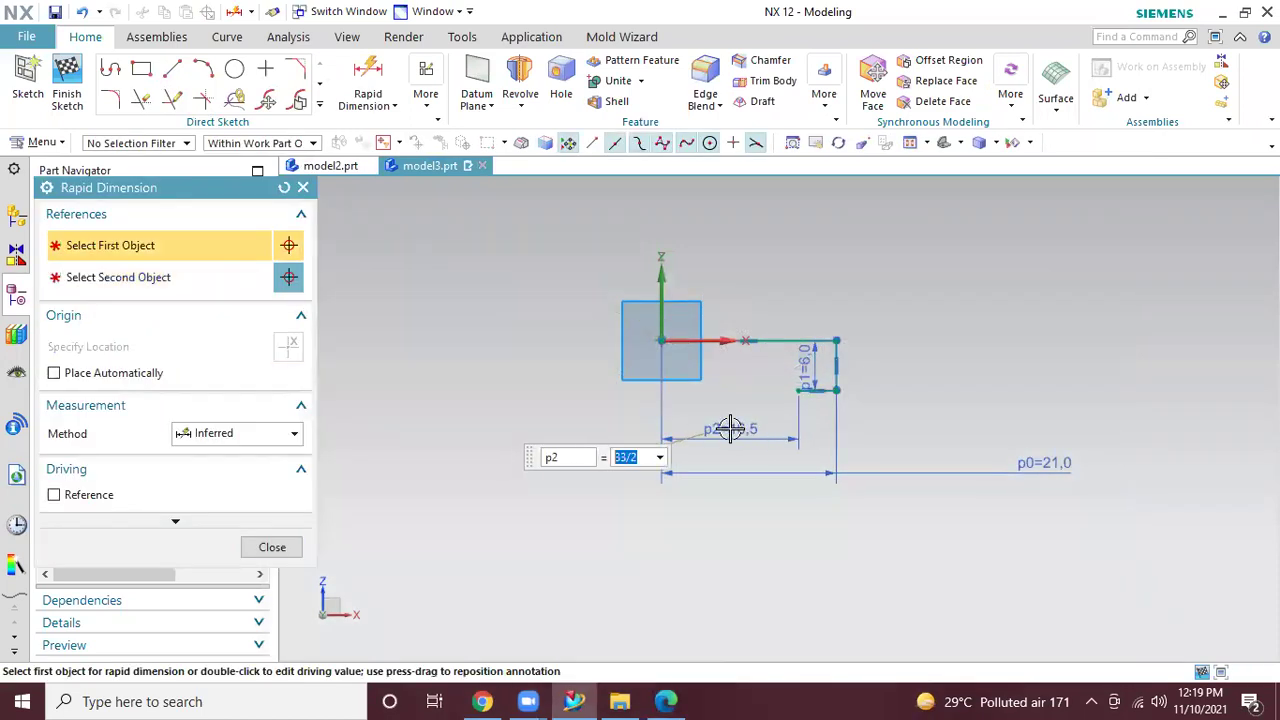
{"action": "left_click", "coordinate": [268, 552]}
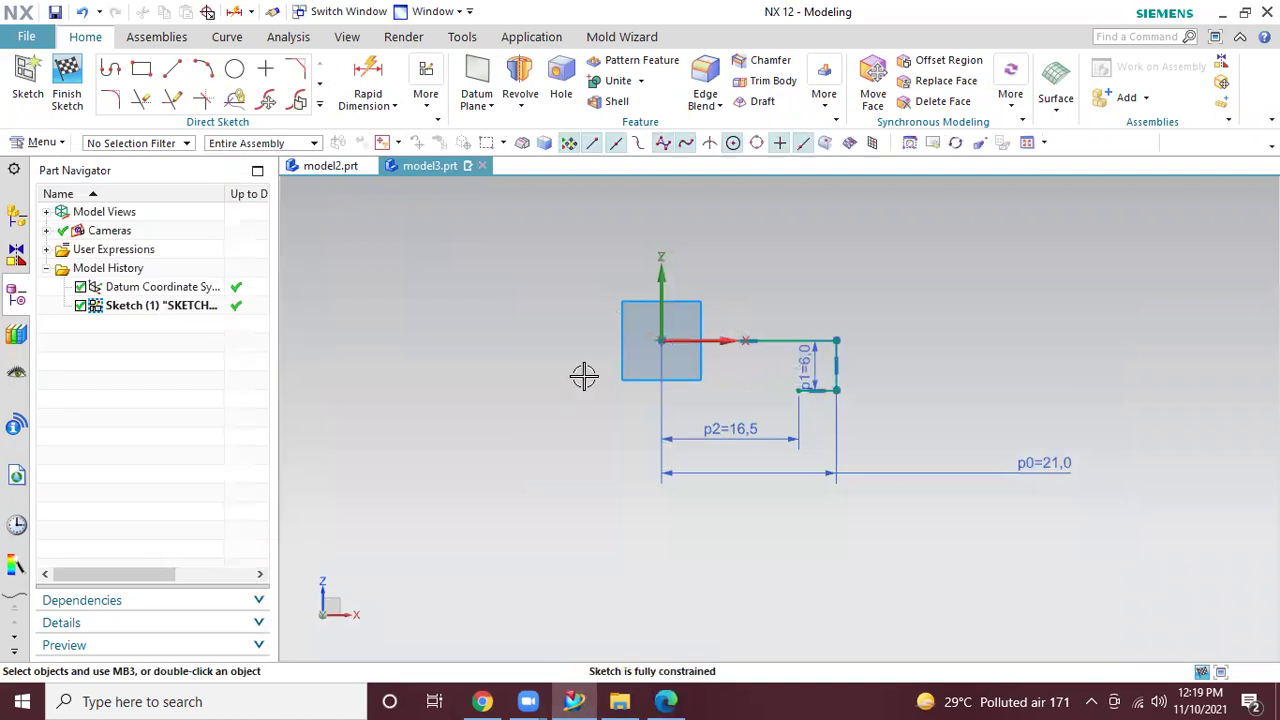
Draw a vertical line about 14.5 mm downward from the flange underside's inner end and set its length to 15 mm per the PDF drawing
{"action": "left_click", "coordinate": [172, 68]}
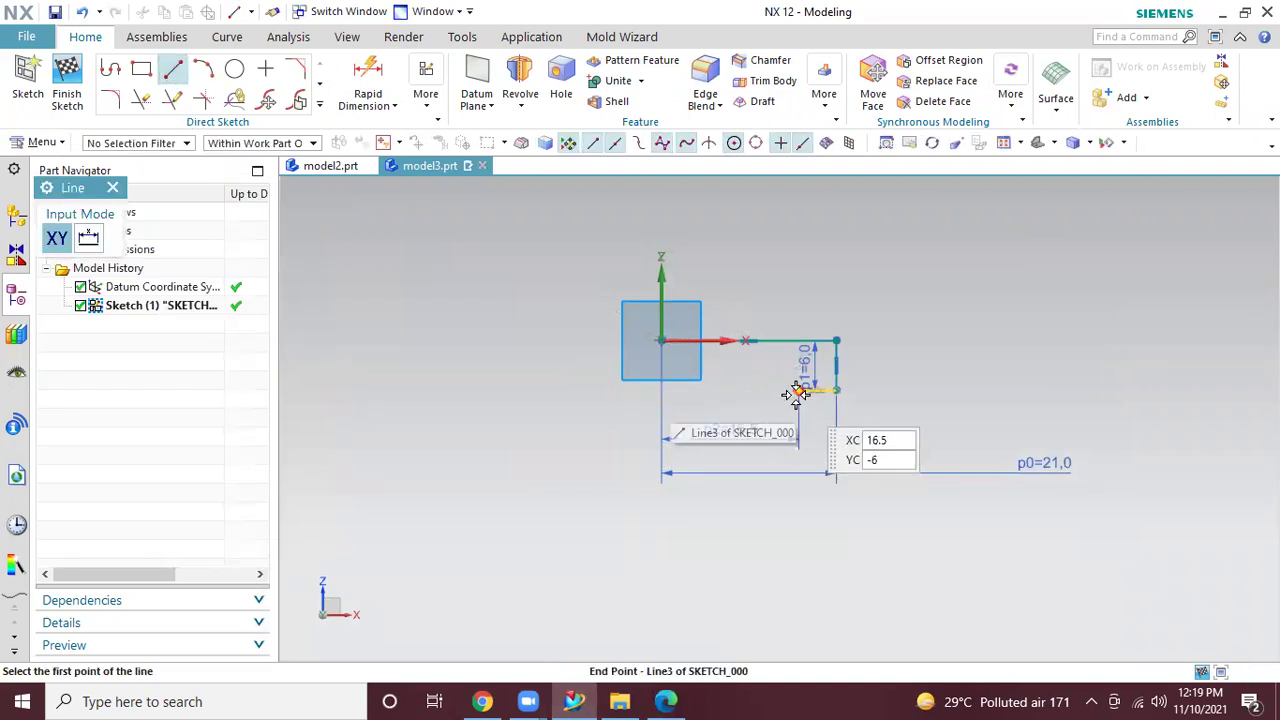
{"action": "left_click", "coordinate": [799, 390]}
{"action": "left_click", "coordinate": [798, 510]}
{"action": "key", "text": "Escape"}
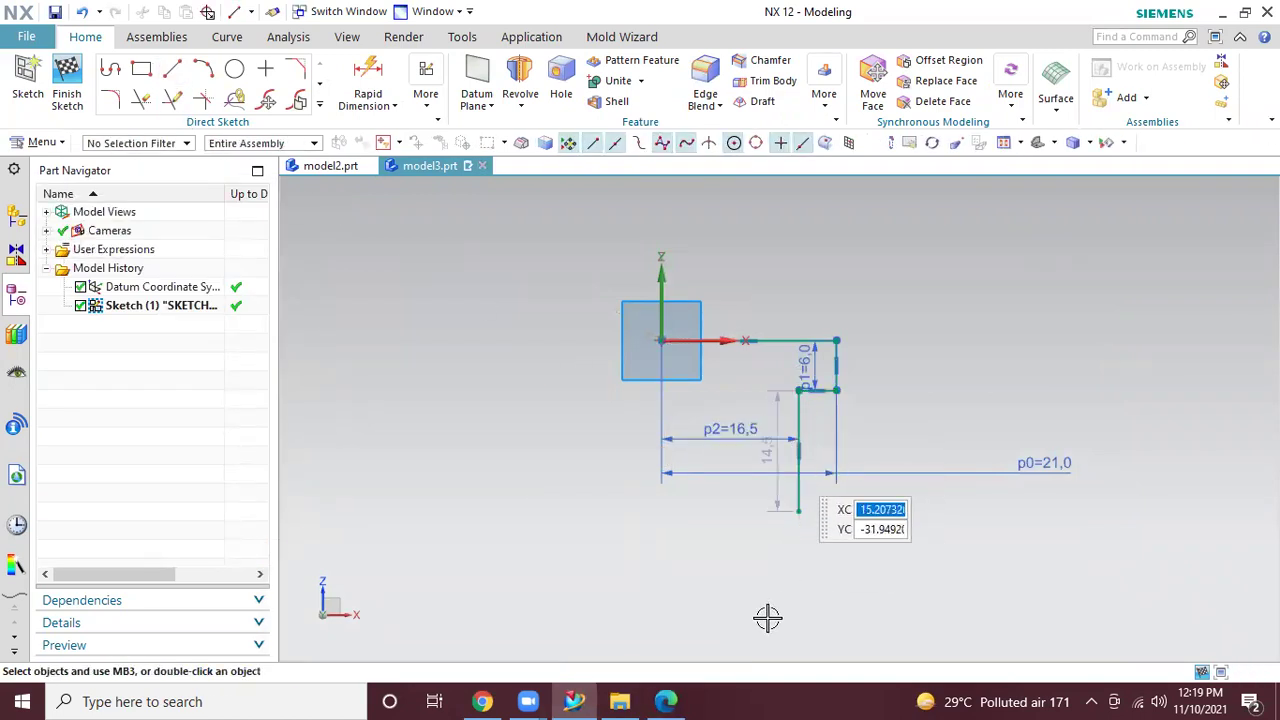
{"action": "left_click", "coordinate": [665, 701]}
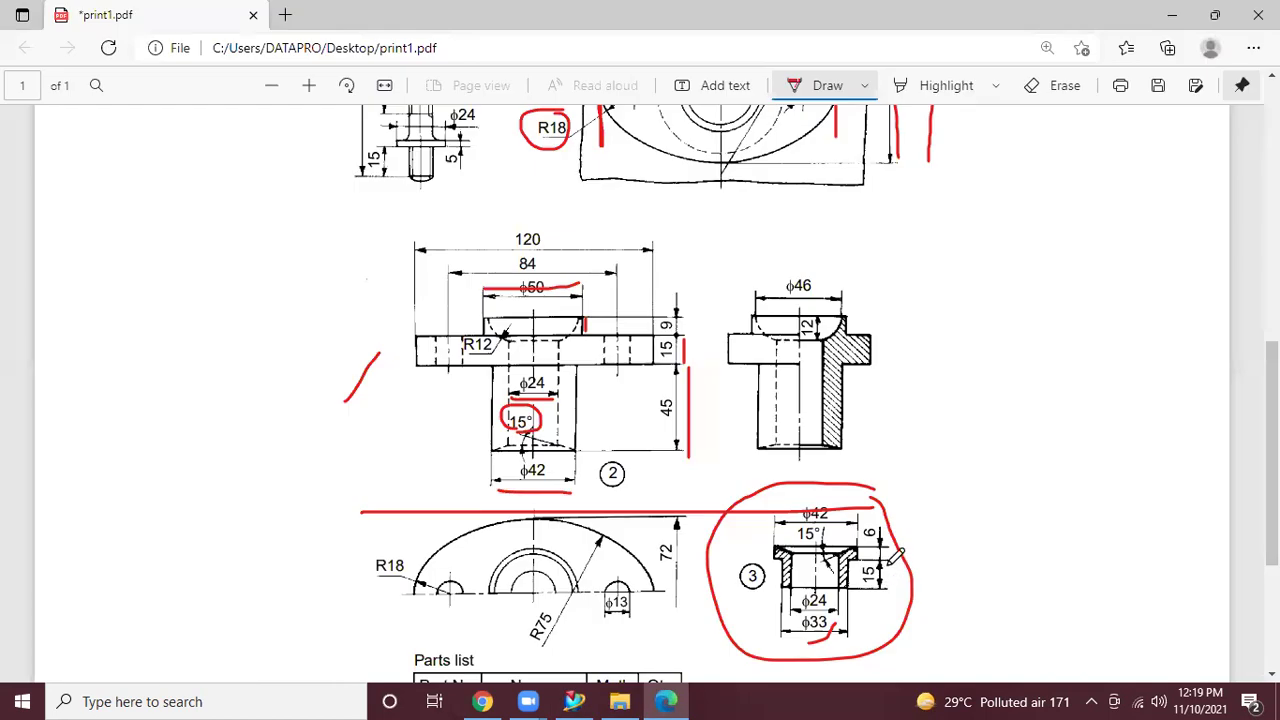
{"action": "left_click", "coordinate": [672, 700]}
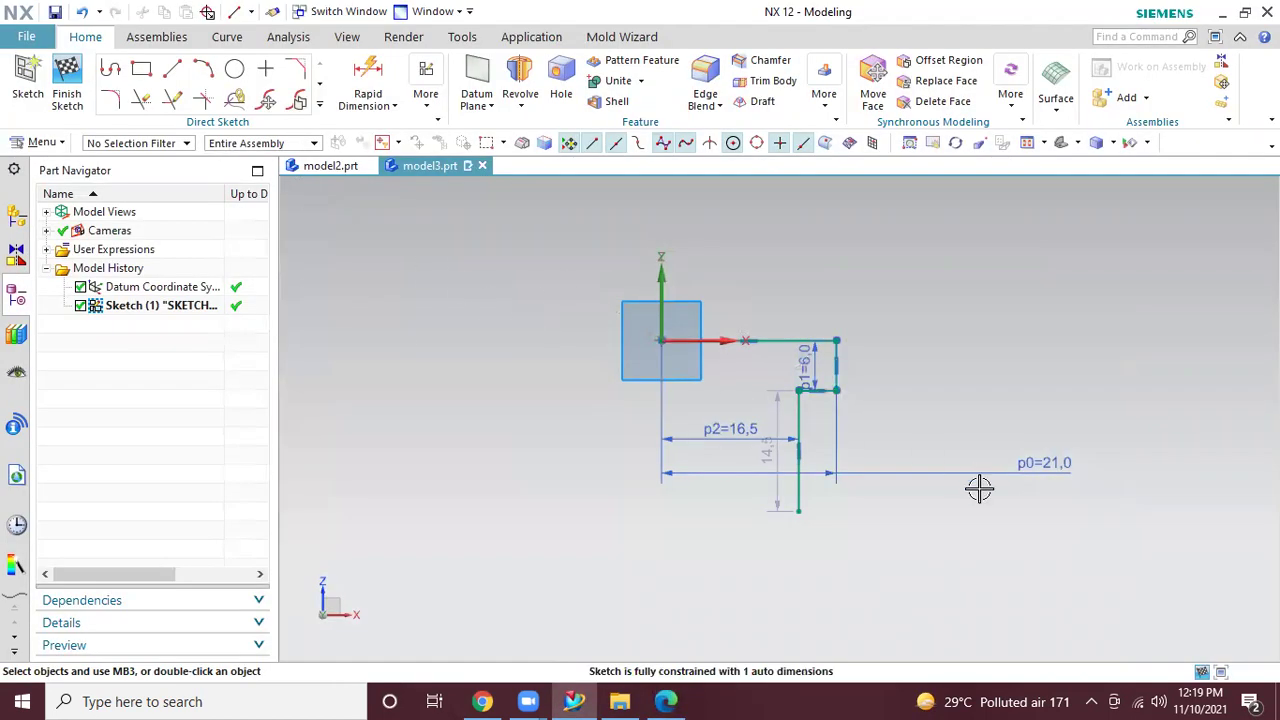
{"action": "double_click", "coordinate": [771, 490]}
{"action": "type", "text": "15"}
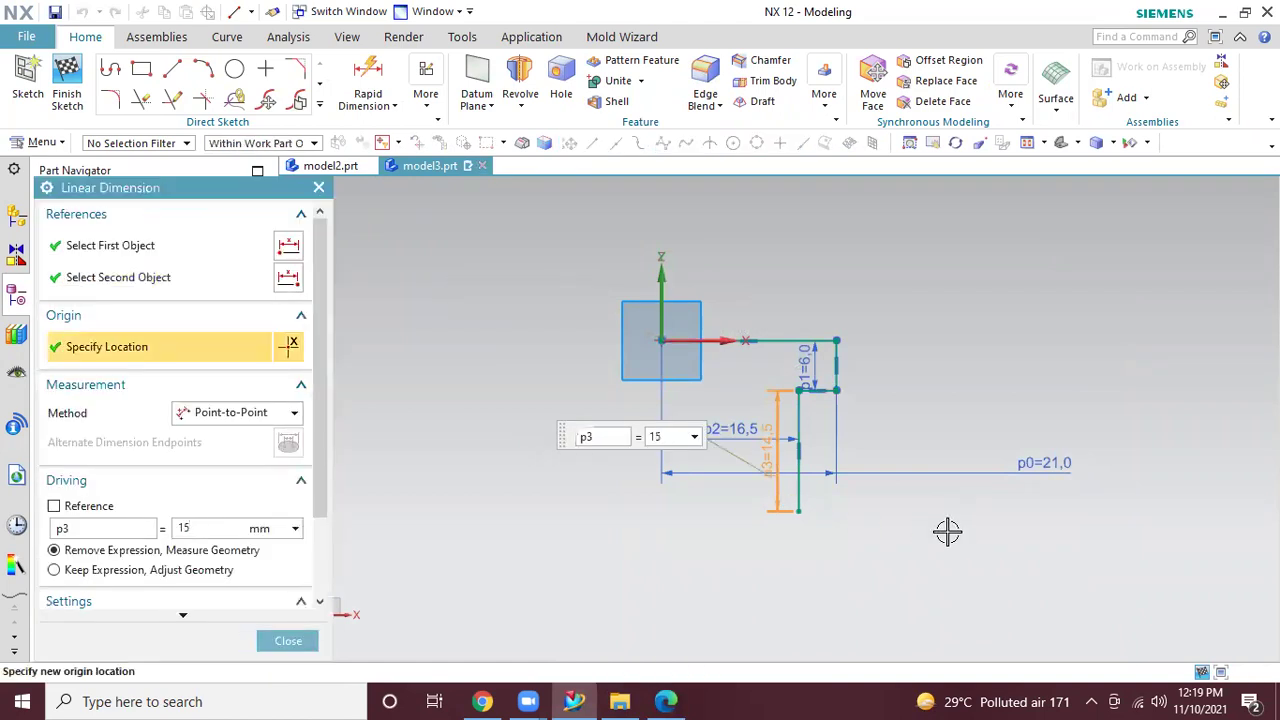
{"action": "key", "text": "Return"}
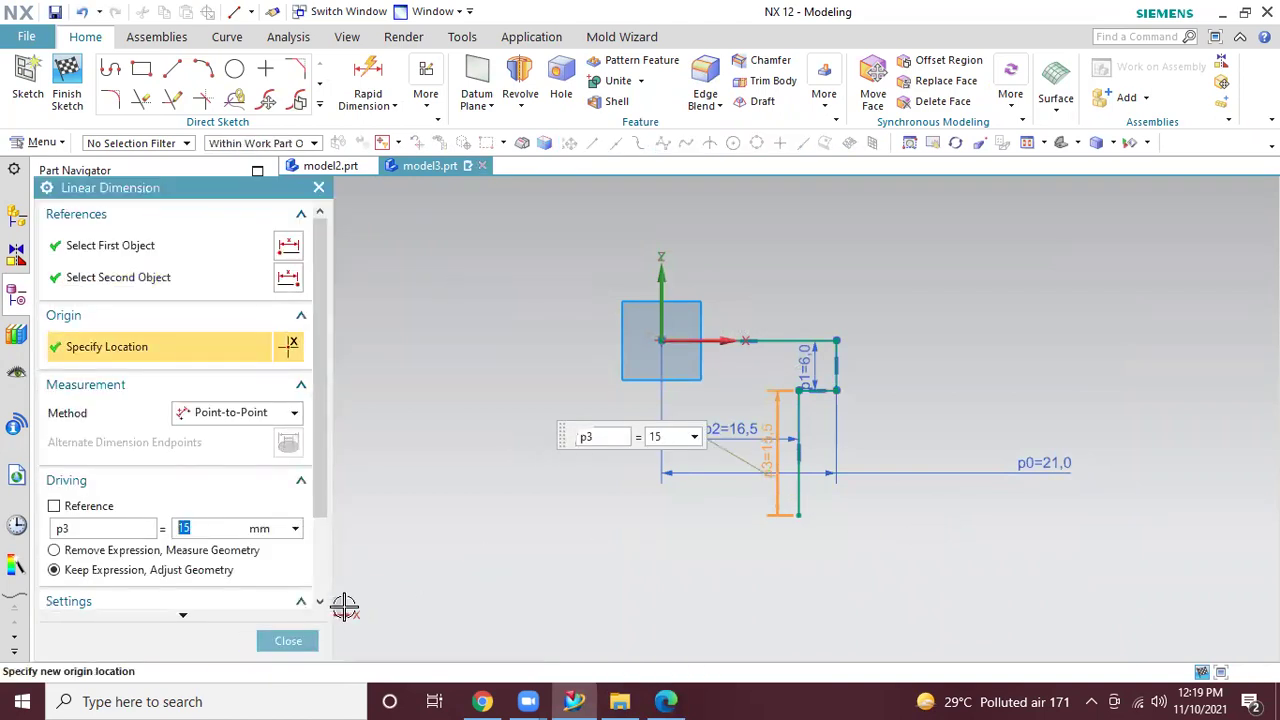
{"action": "left_click", "coordinate": [306, 640]}
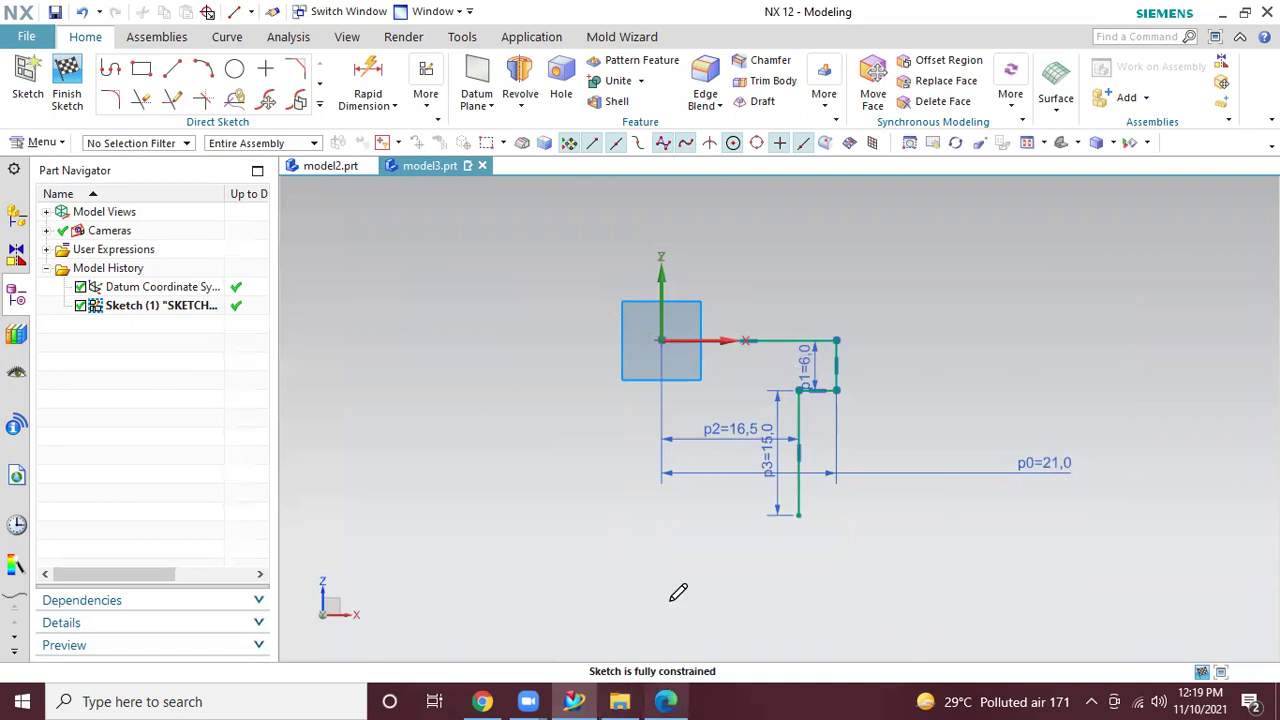
Check the bore in the PDF, draw a horizontal line about 5.4 mm inward from the 15 mm line's lower end, and set its end 24/2 mm from the origin
{"action": "left_click", "coordinate": [666, 701]}
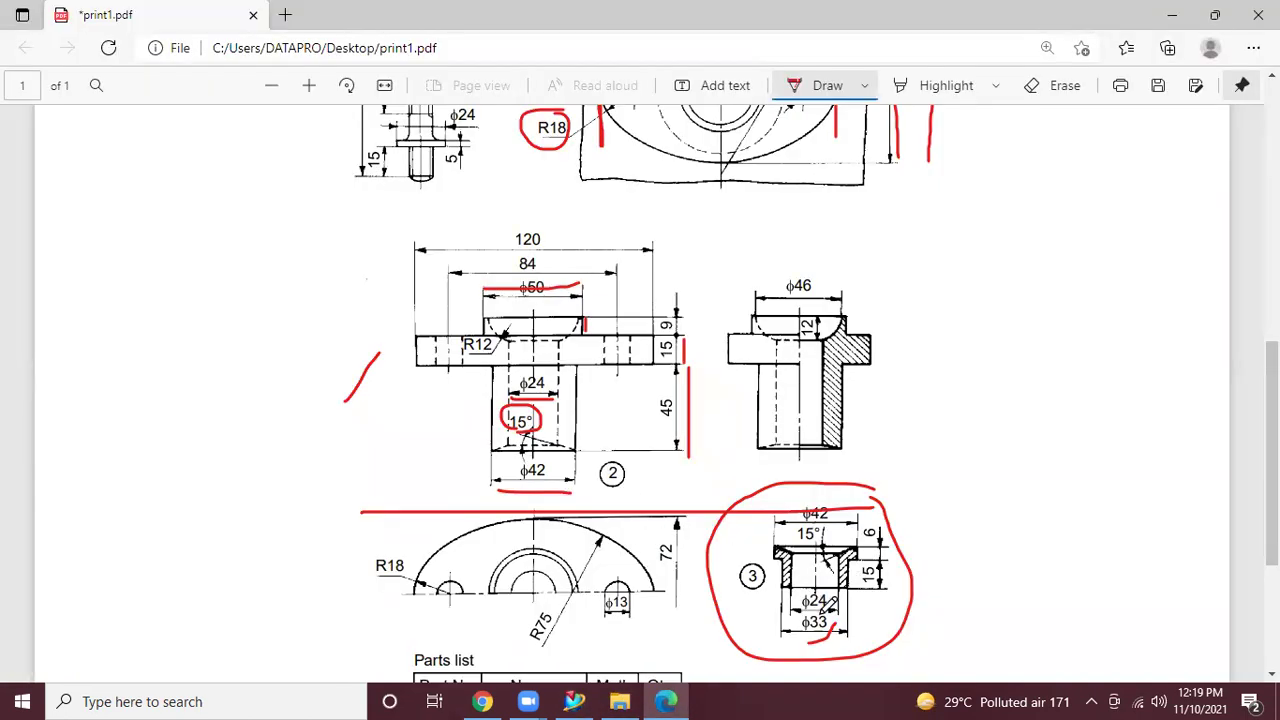
{"action": "left_click", "coordinate": [666, 701]}
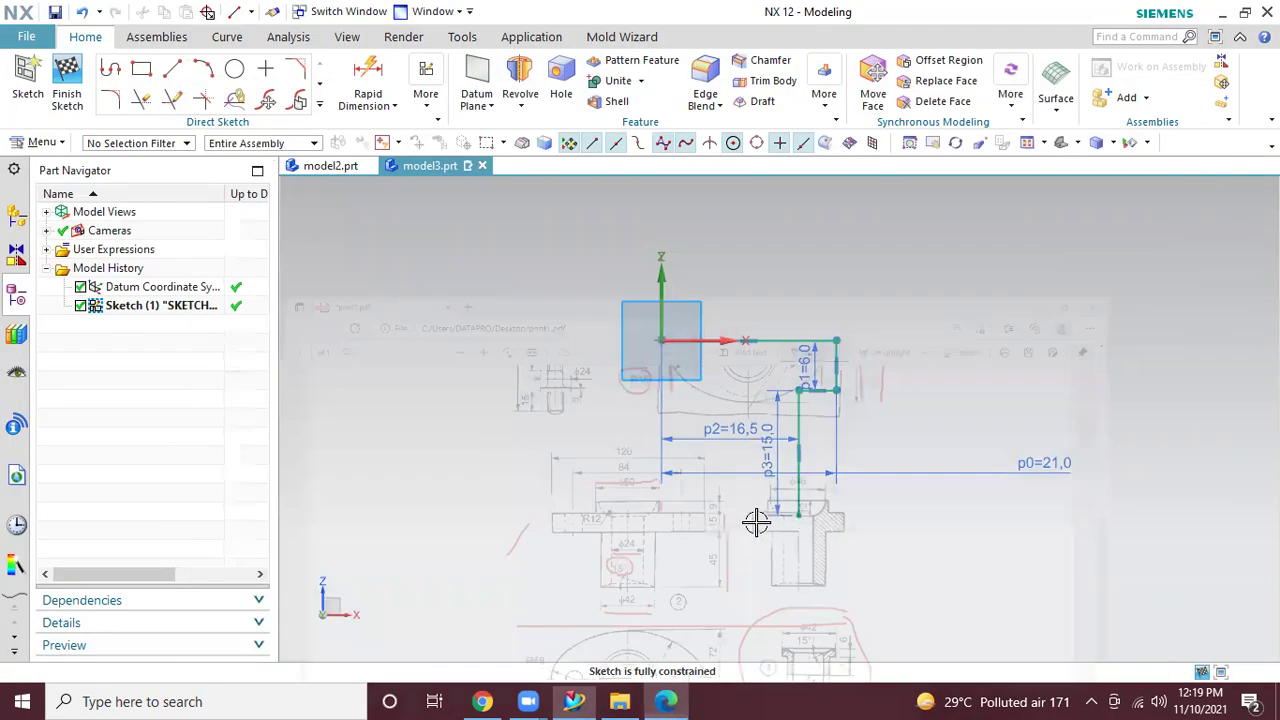
{"action": "left_click", "coordinate": [364, 72]}
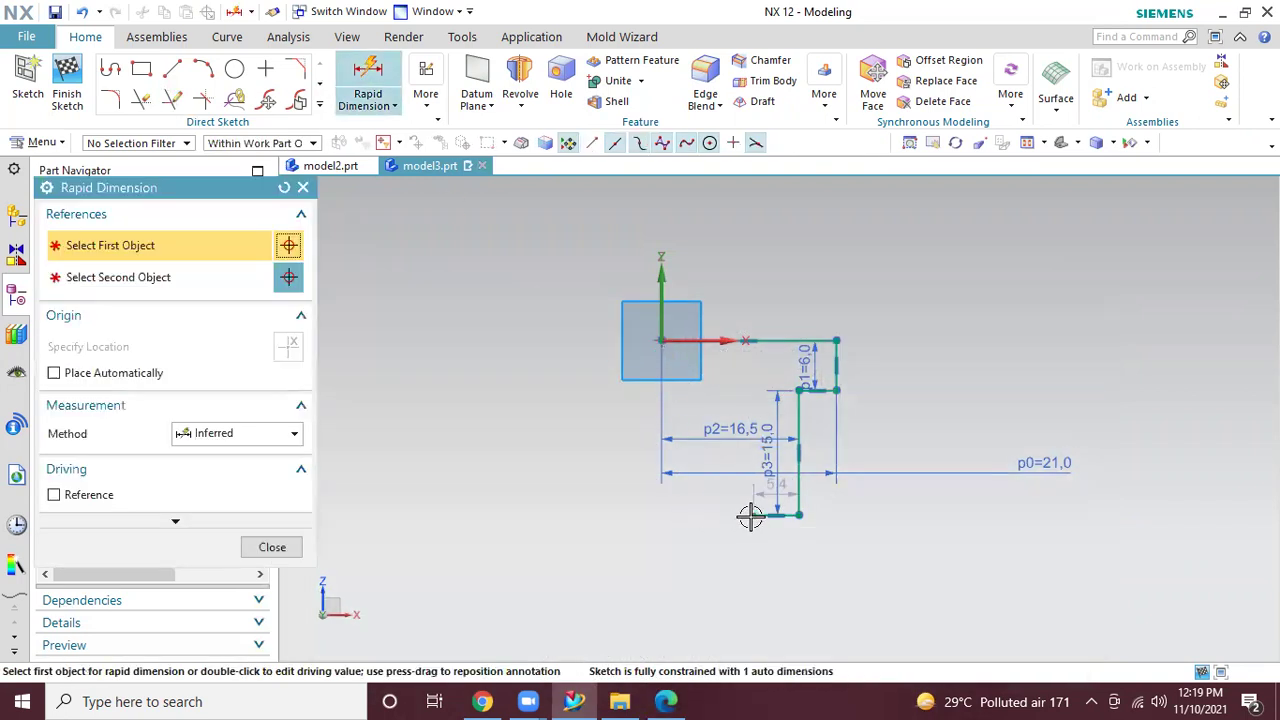
{"action": "left_click", "coordinate": [751, 517]}
{"action": "left_click", "coordinate": [740, 522]}
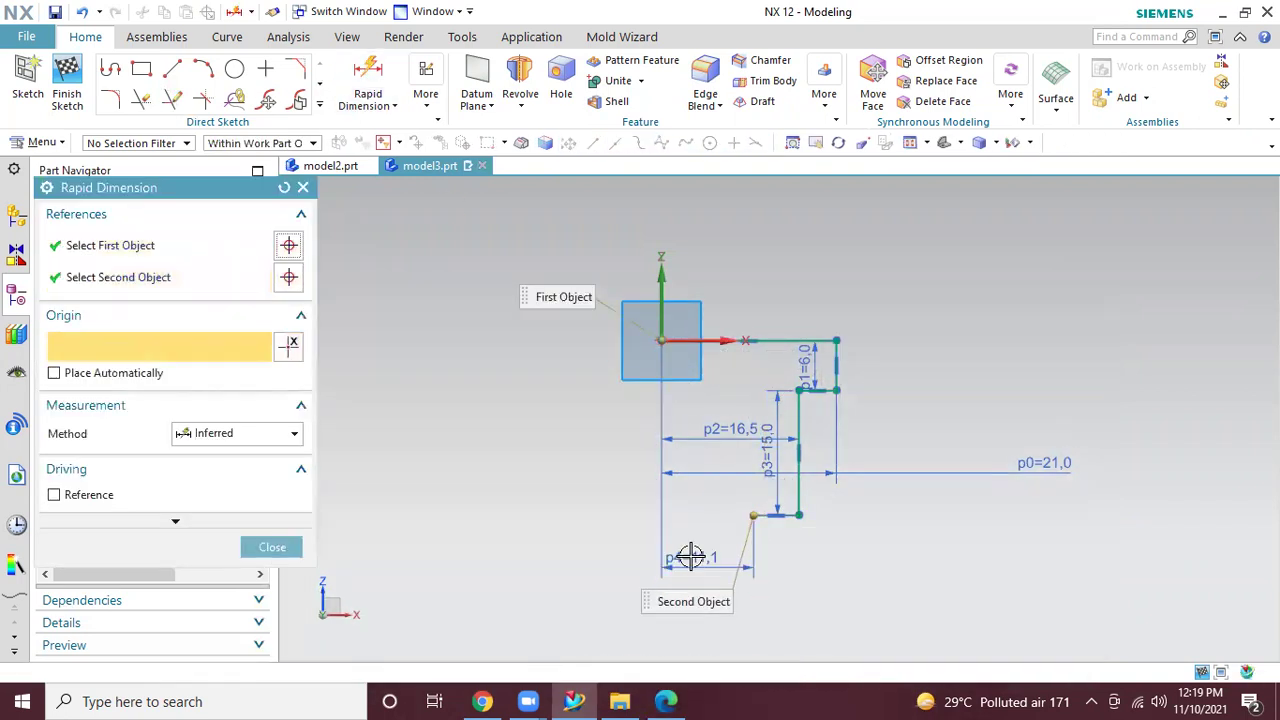
{"action": "left_click", "coordinate": [690, 556]}
{"action": "type", "text": "24/2"}
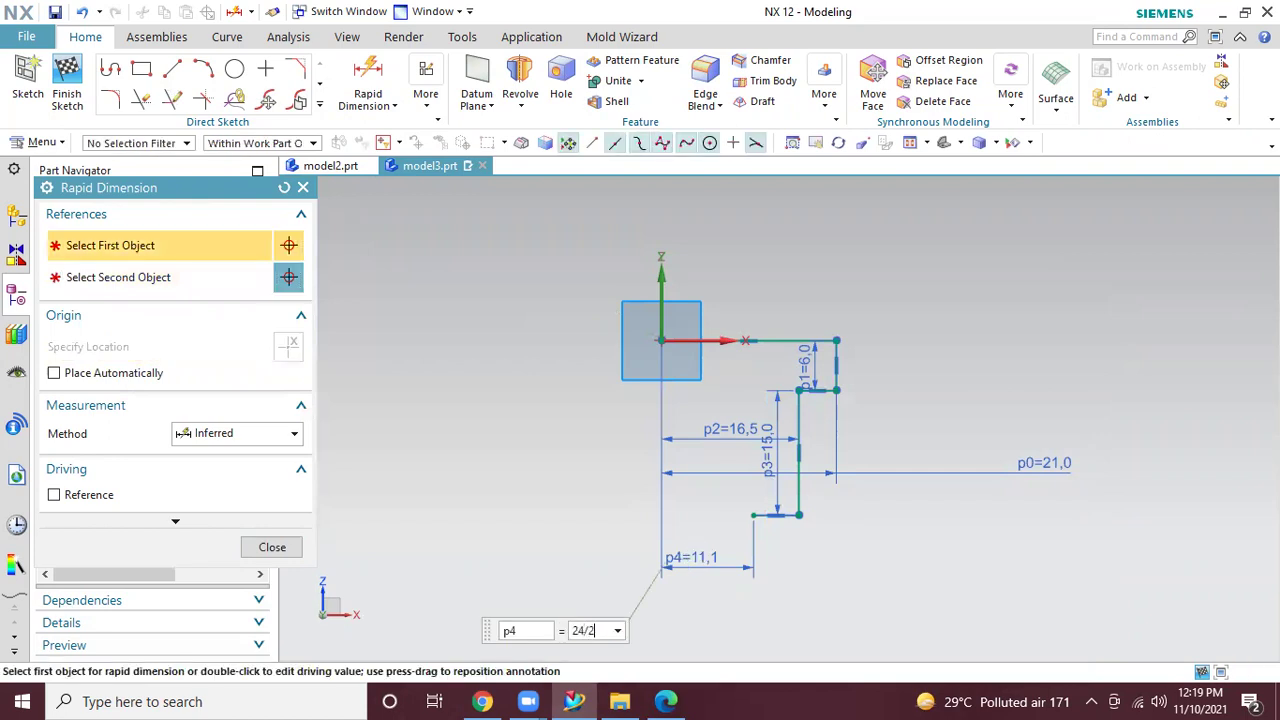
{"action": "key", "text": "Return"}
{"action": "left_click", "coordinate": [284, 548]}
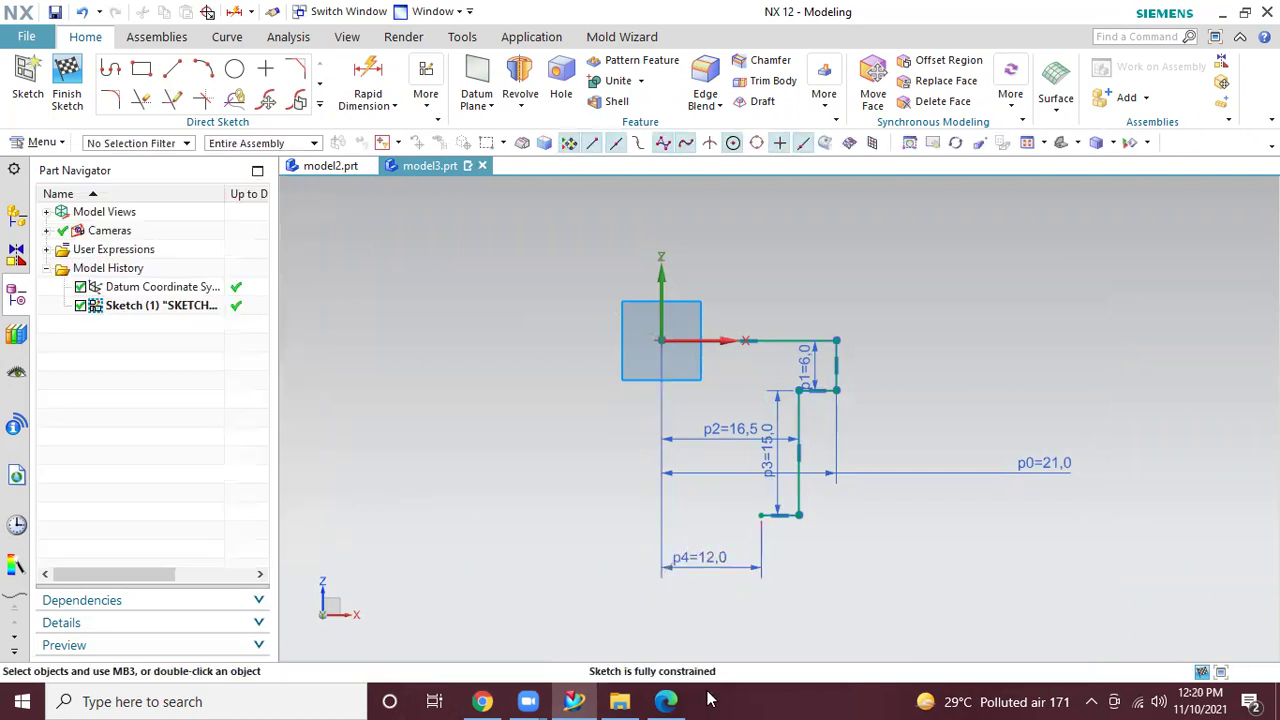
Check part 3 in the PDF drawing and draw a vertical bore line about 27.5 mm upward from the bottom edge's inner end, crossing the top horizontal line
{"action": "left_click", "coordinate": [668, 701]}
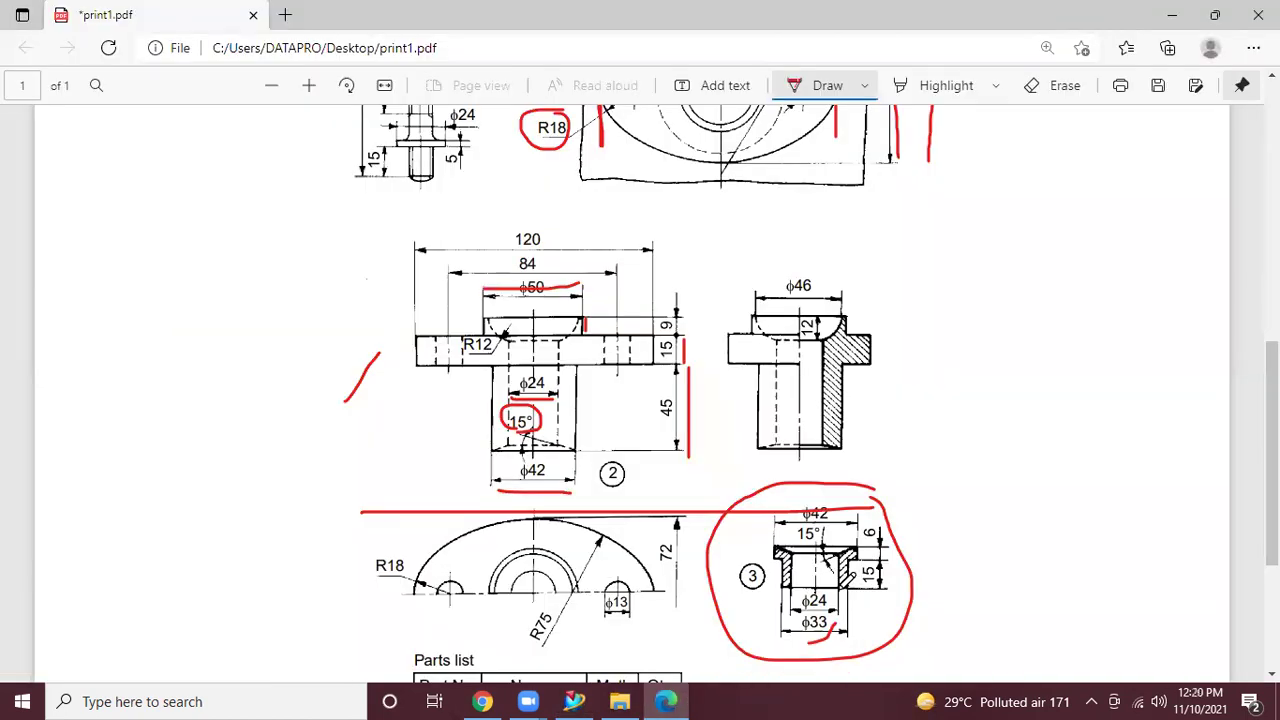
{"action": "left_click", "coordinate": [659, 694]}
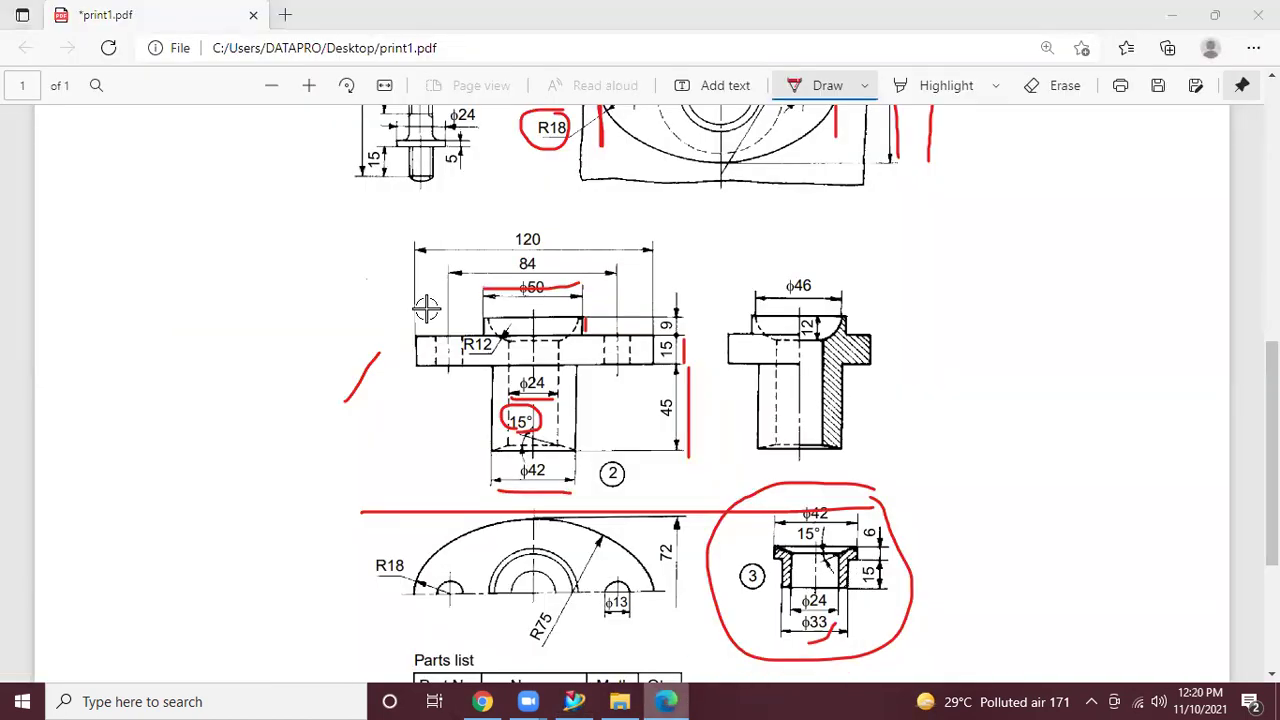
{"action": "left_click", "coordinate": [172, 68]}
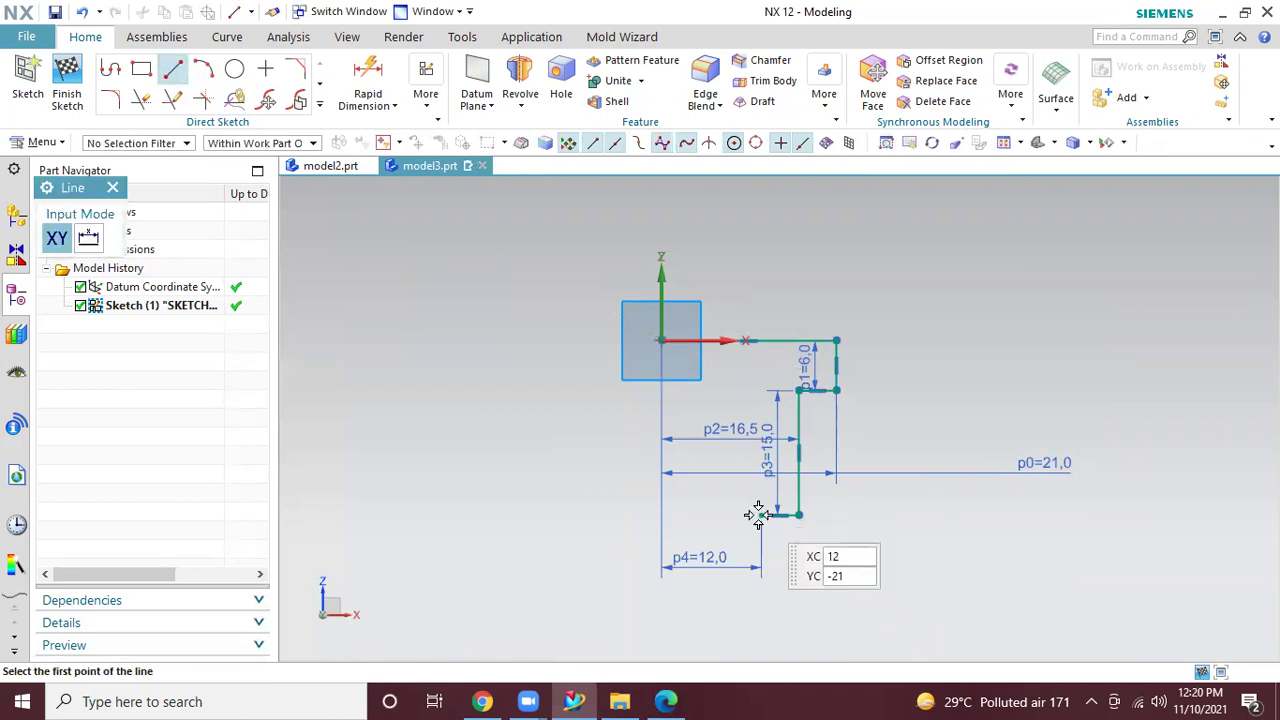
{"action": "left_click", "coordinate": [761, 515]}
{"action": "left_click", "coordinate": [761, 288]}
{"action": "key", "text": "Escape"}
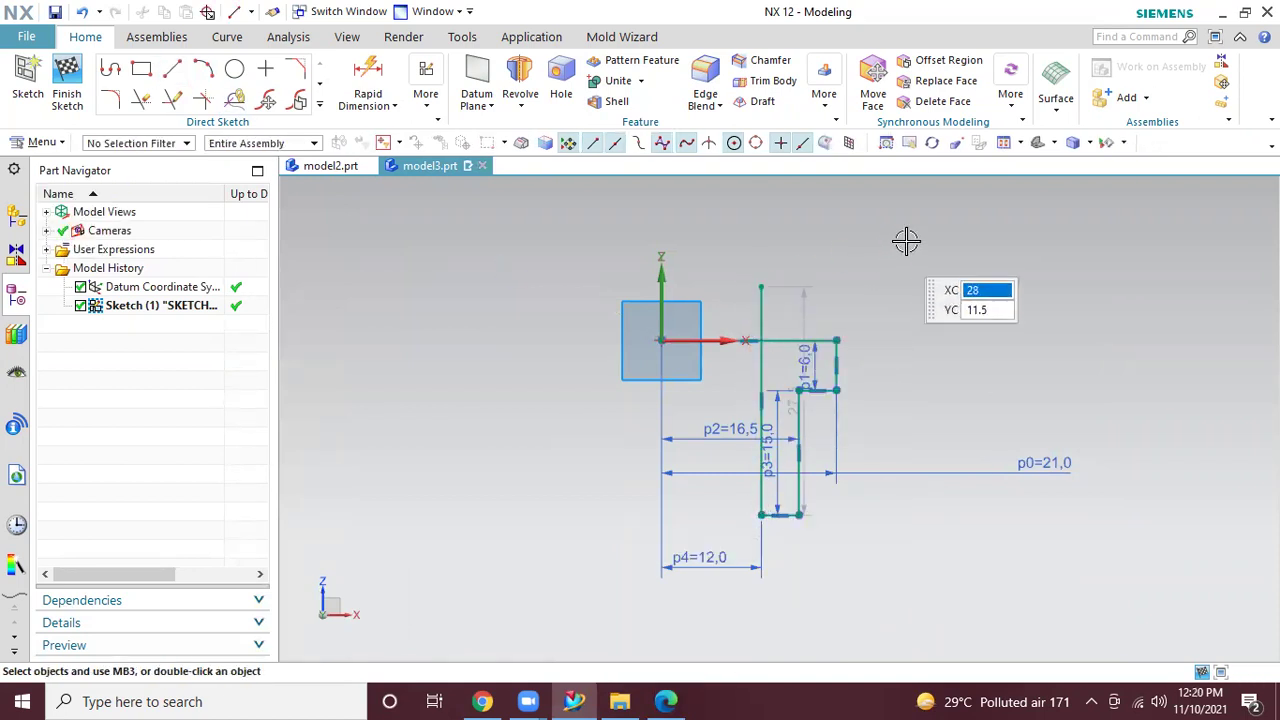
Draw a slanted line about 16 mm long inward and down from the flange's top outer corner, and set its angle to the top horizontal line to 15°
{"action": "left_click", "coordinate": [172, 68]}
{"action": "scroll", "coordinate": [830, 340], "scroll_direction": "up", "scroll_amount": 3}
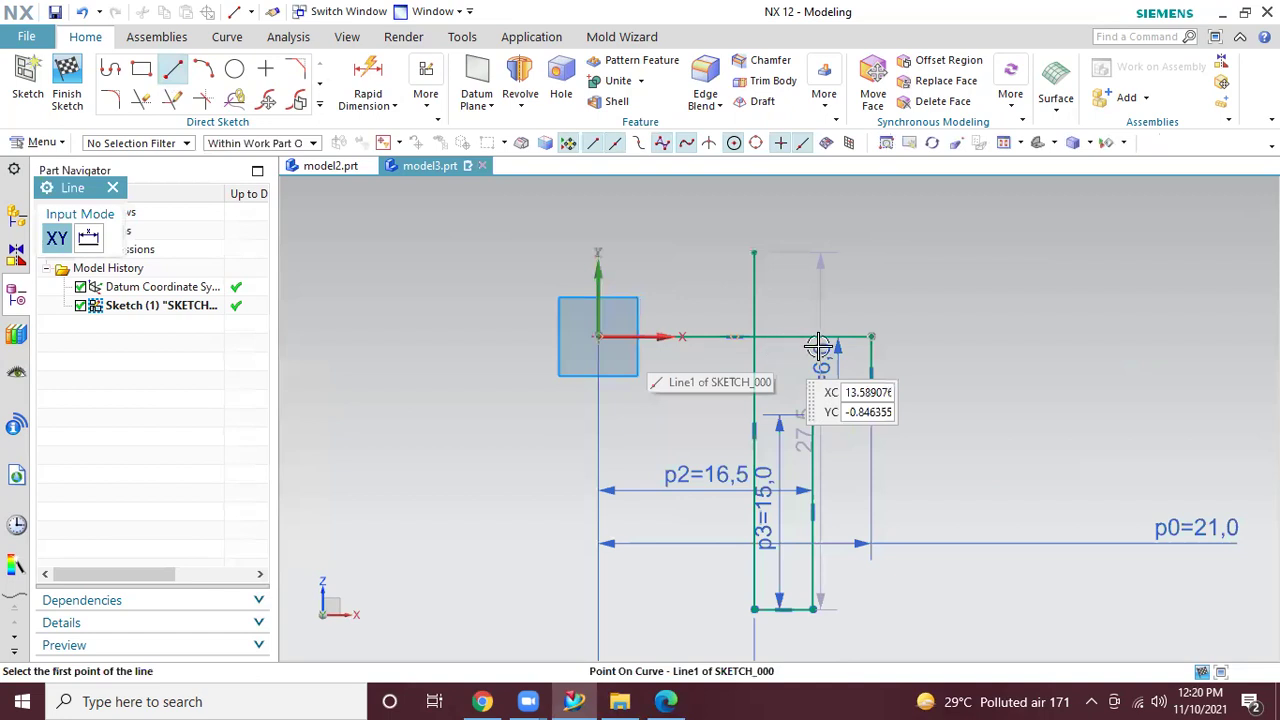
{"action": "left_click", "coordinate": [897, 334]}
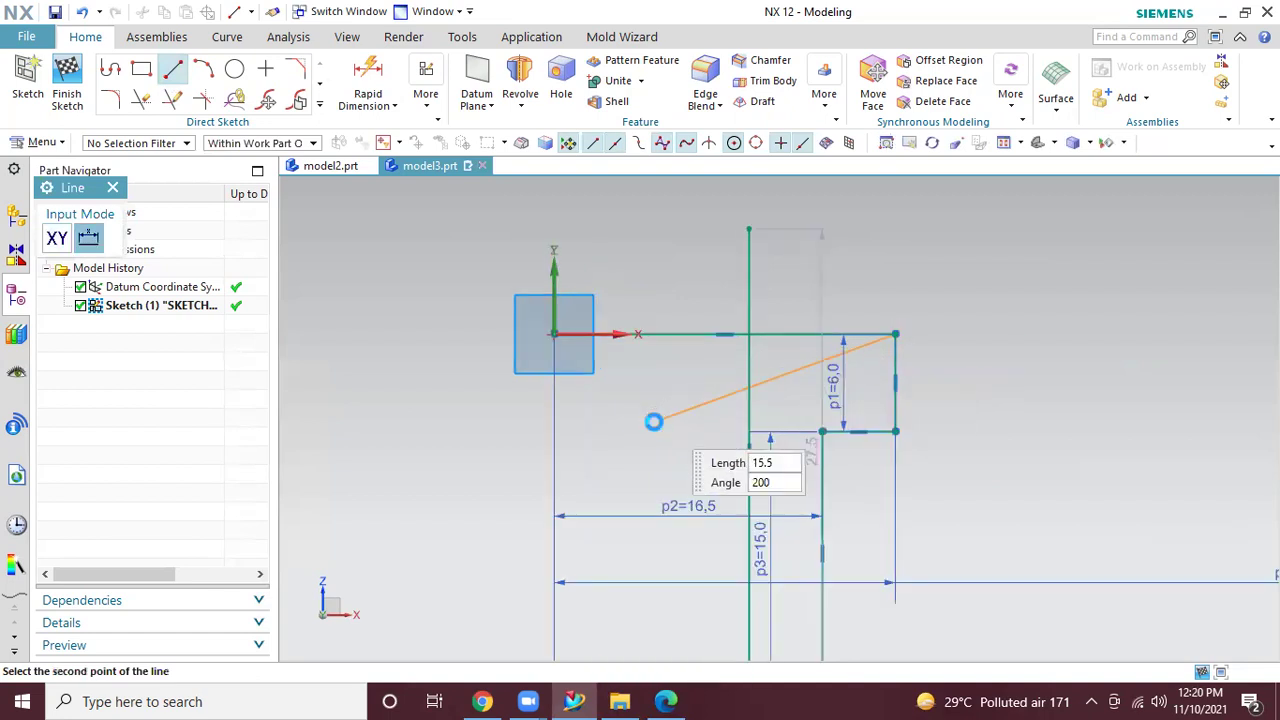
{"action": "left_click", "coordinate": [654, 431]}
{"action": "key", "text": "Escape"}
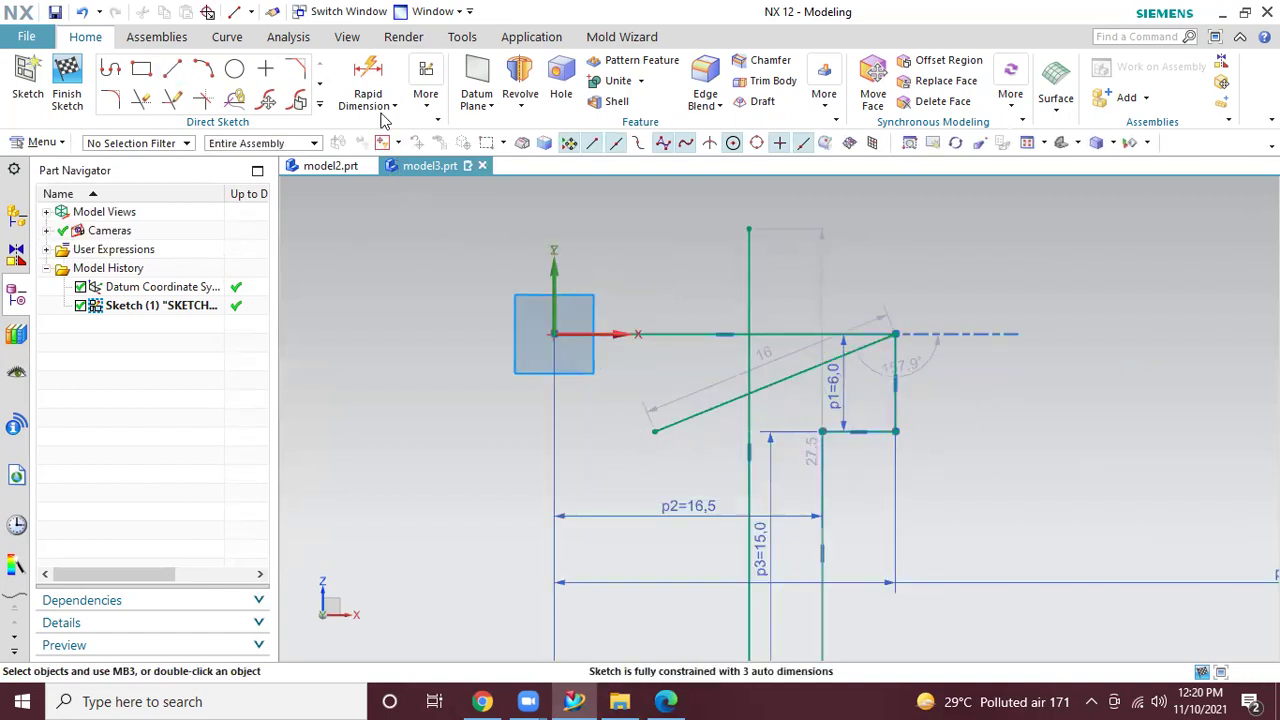
{"action": "left_click", "coordinate": [368, 78]}
{"action": "left_click", "coordinate": [725, 409]}
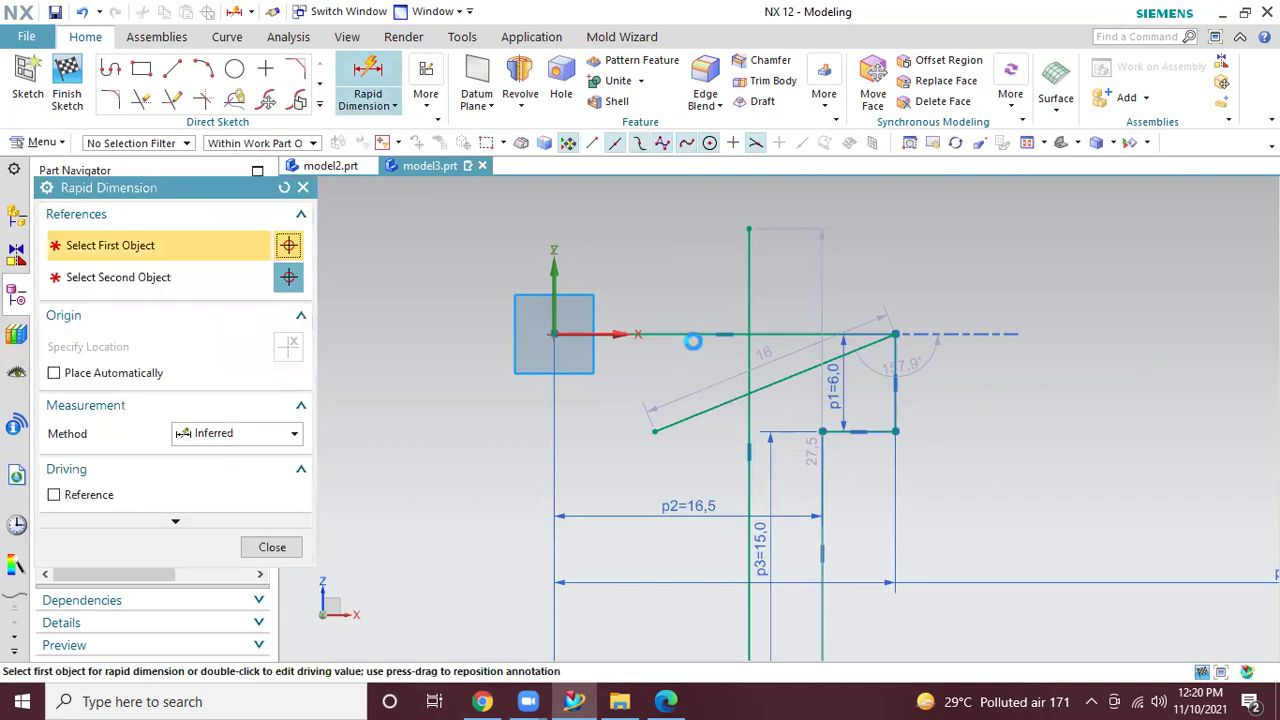
{"action": "left_click", "coordinate": [694, 337]}
{"action": "left_click", "coordinate": [690, 372]}
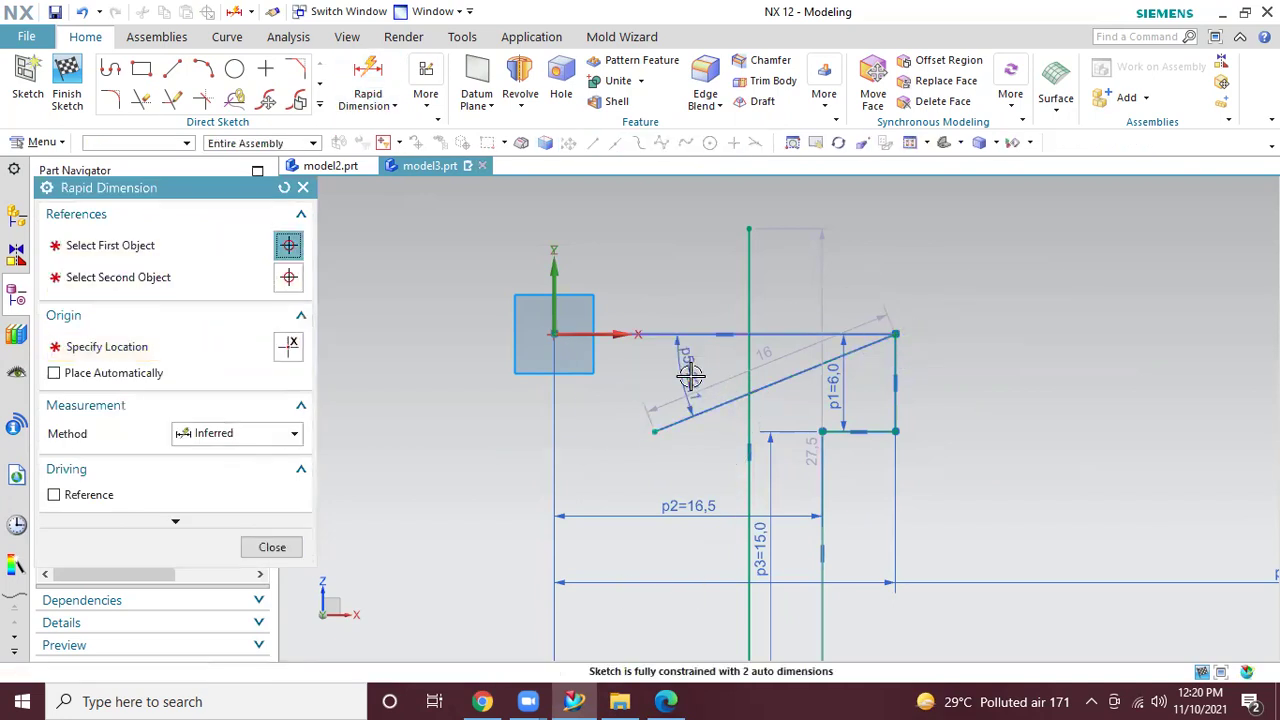
{"action": "type", "text": "15"}
{"action": "key", "text": "Return"}
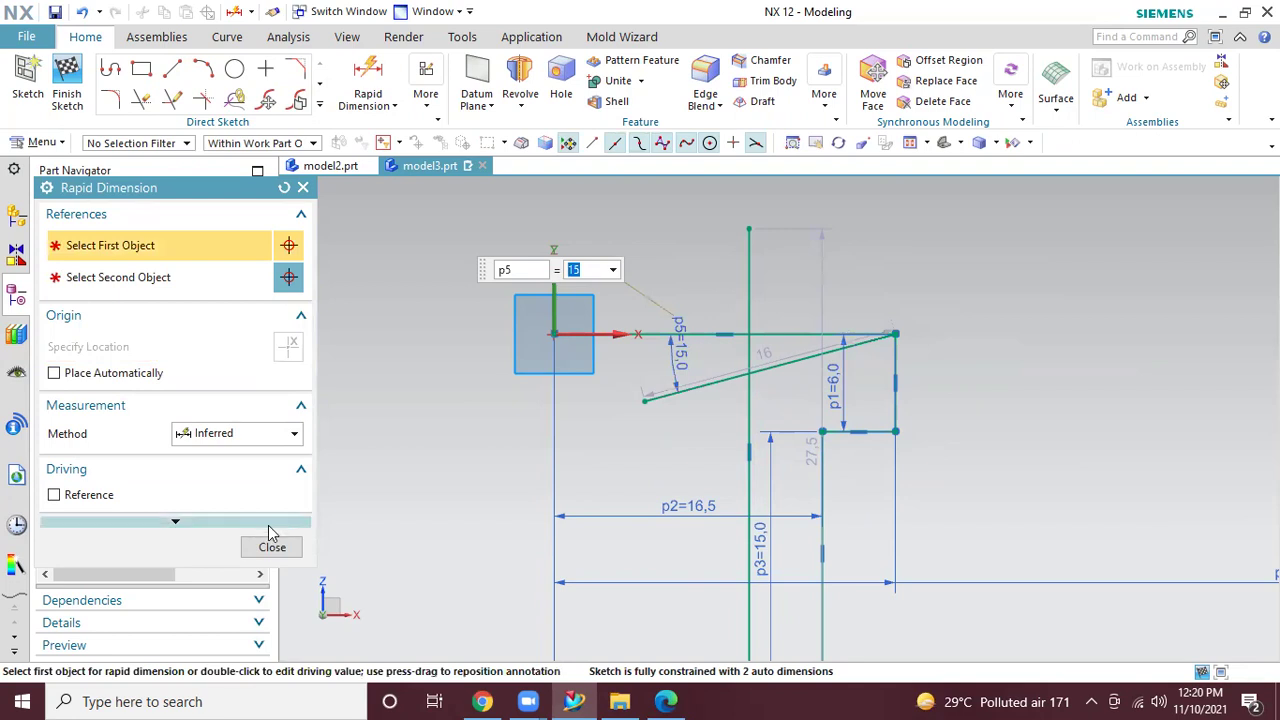
{"action": "left_click", "coordinate": [270, 545]}
Quick Trim the slanted line inside the bore line, the bore line above the slant, and the top horizontal line to leave a closed profile
{"action": "left_click", "coordinate": [665, 701]}
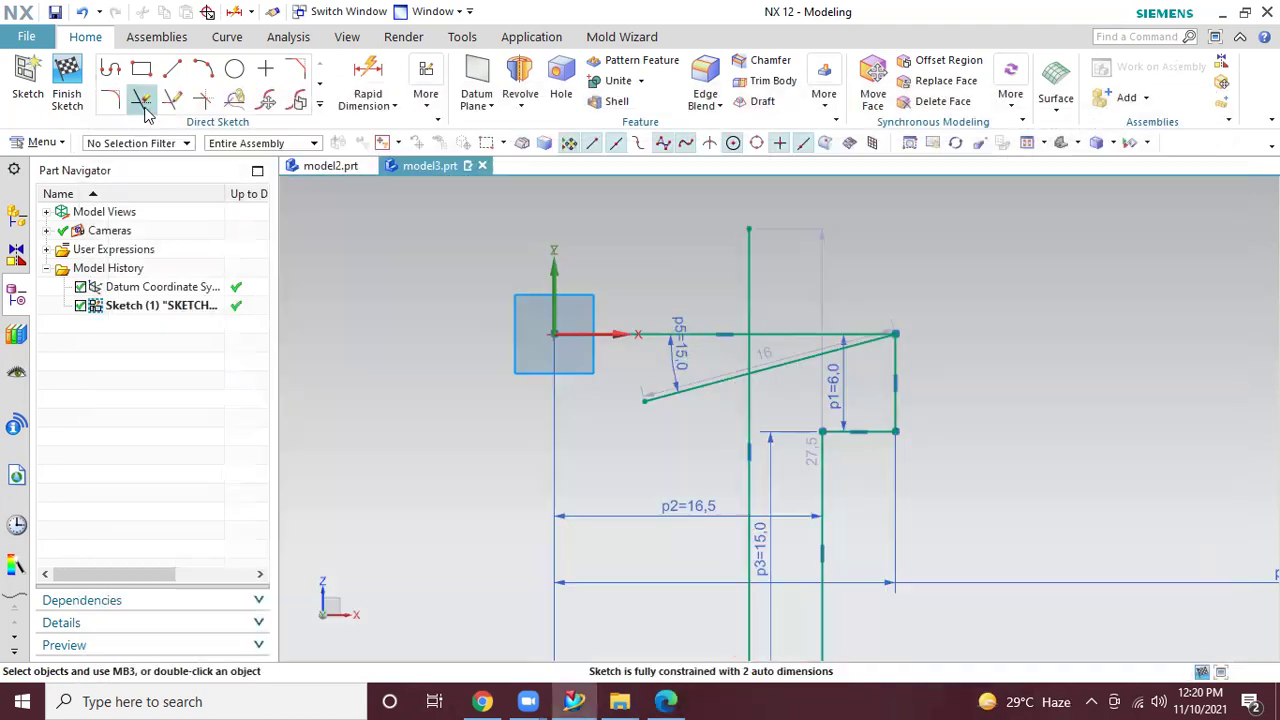
{"action": "left_click", "coordinate": [142, 100]}
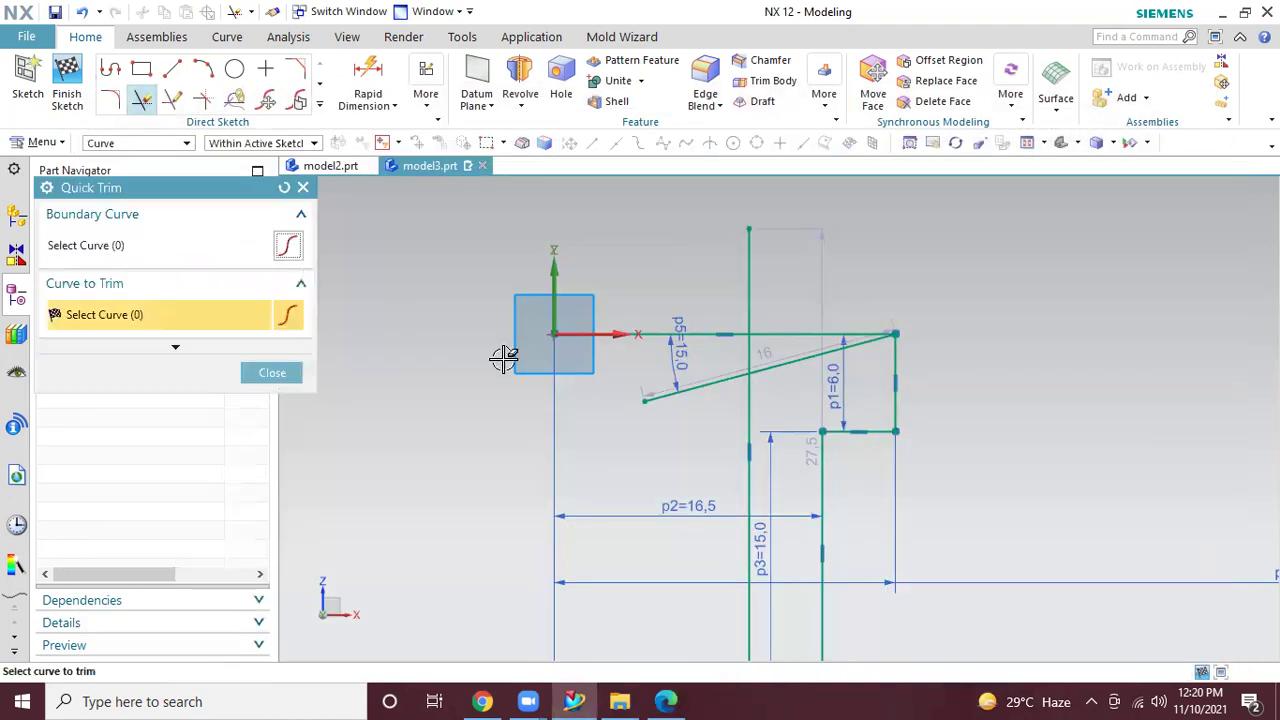
{"action": "left_click", "coordinate": [738, 372]}
{"action": "left_click", "coordinate": [746, 278]}
{"action": "left_click", "coordinate": [750, 331]}
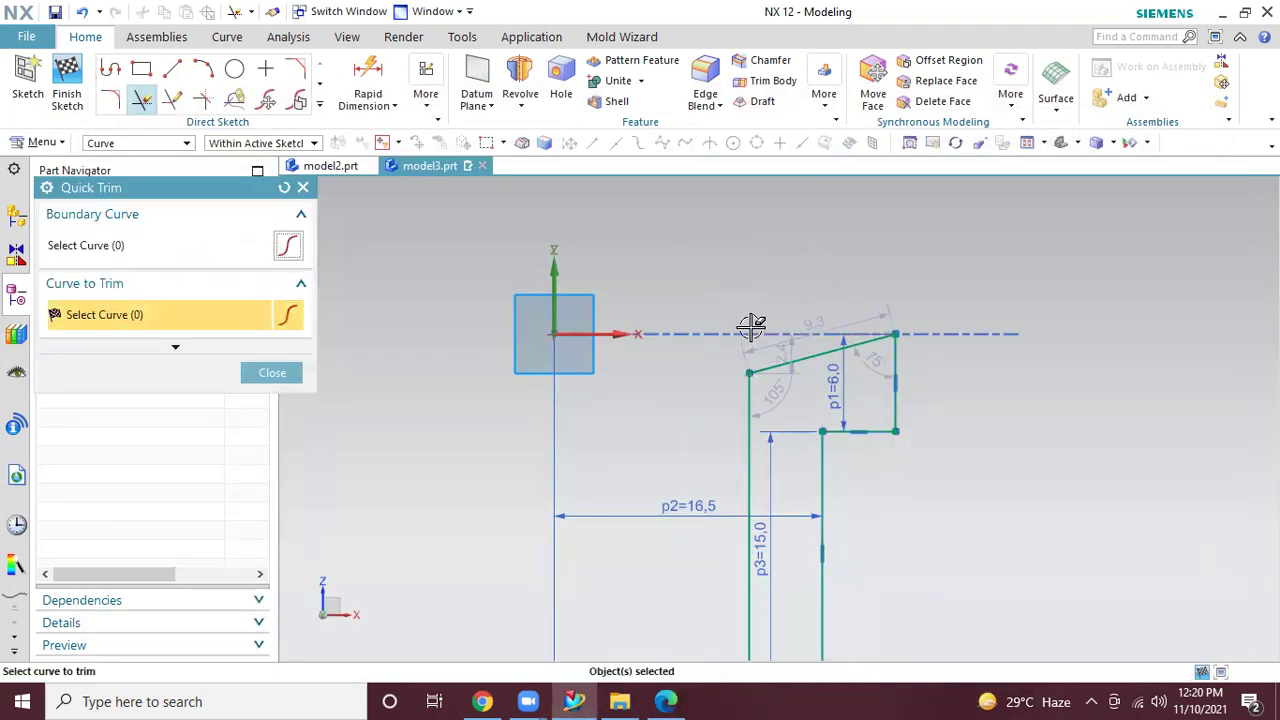
{"action": "scroll", "coordinate": [785, 272], "scroll_direction": "up", "scroll_amount": 2}
{"action": "scroll", "coordinate": [782, 275], "scroll_direction": "down", "scroll_amount": 3}
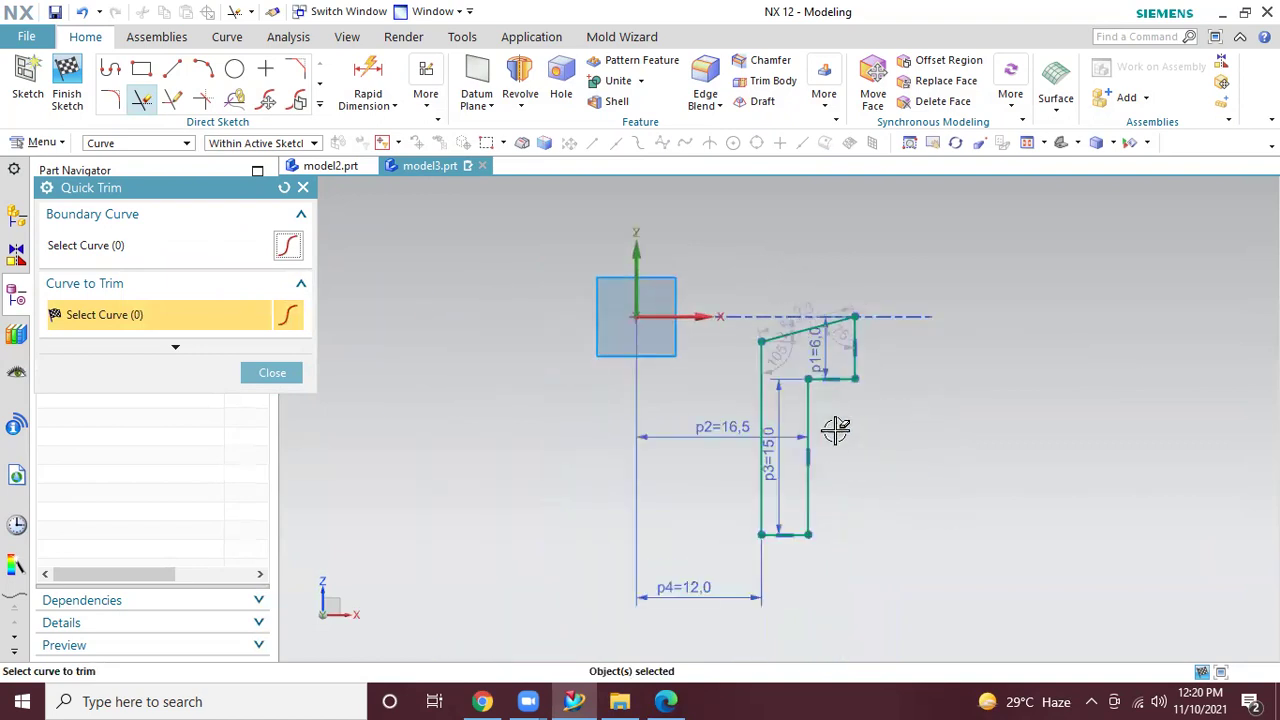
{"action": "scroll", "coordinate": [838, 435], "scroll_direction": "up", "scroll_amount": 2}
{"action": "left_click", "coordinate": [272, 374]}
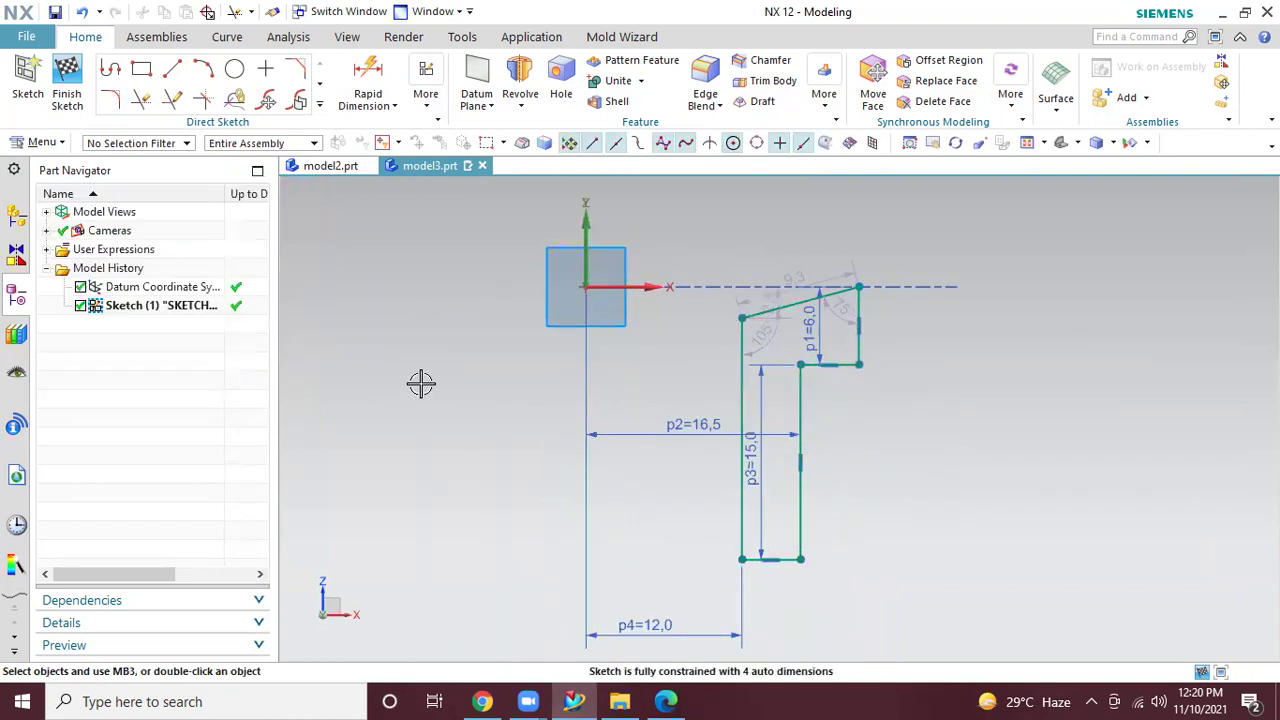
Draw a vertical axis line about 7 mm long upward from the sketch origin and finish the sketch
{"action": "left_click", "coordinate": [172, 72]}
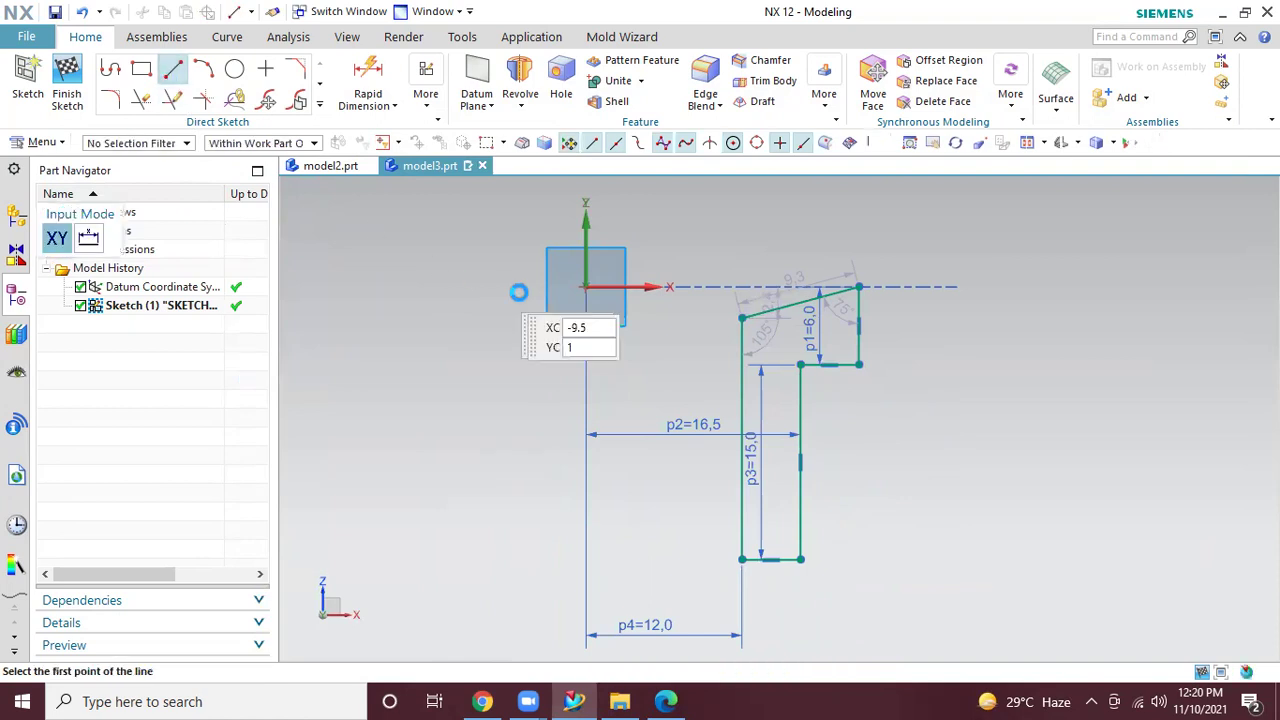
{"action": "left_click", "coordinate": [586, 287]}
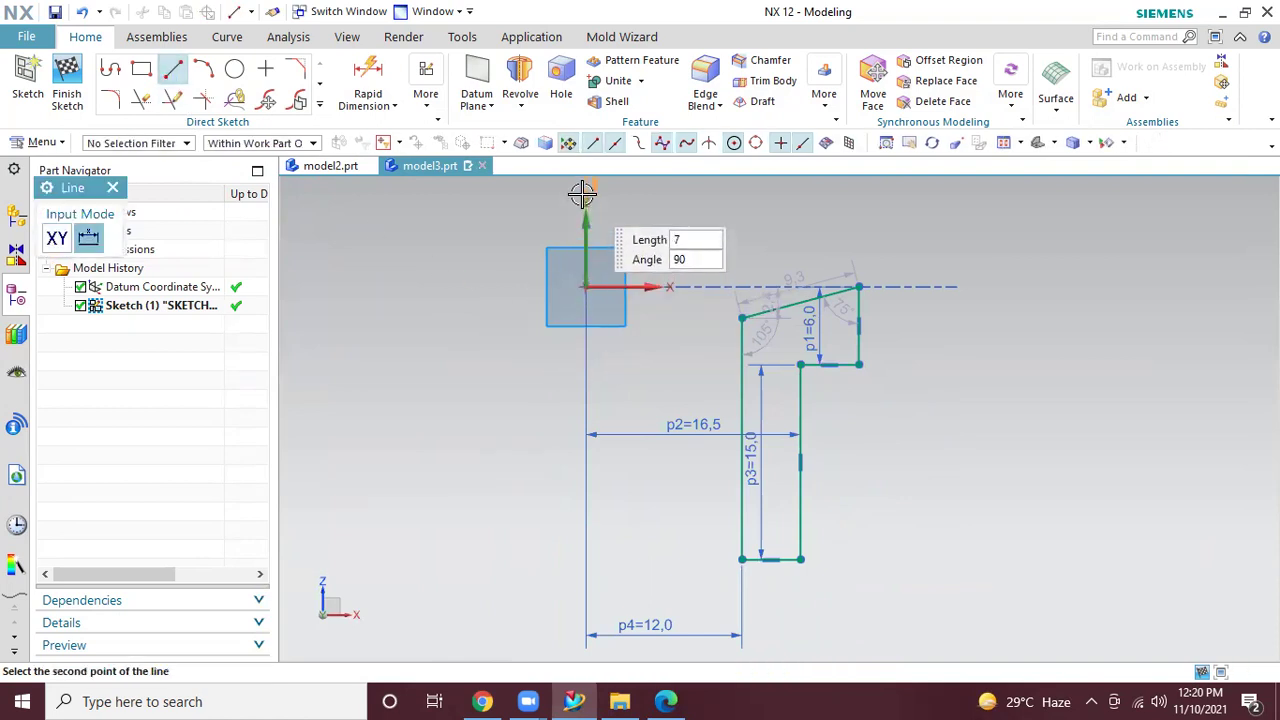
{"action": "key", "text": "Escape"}
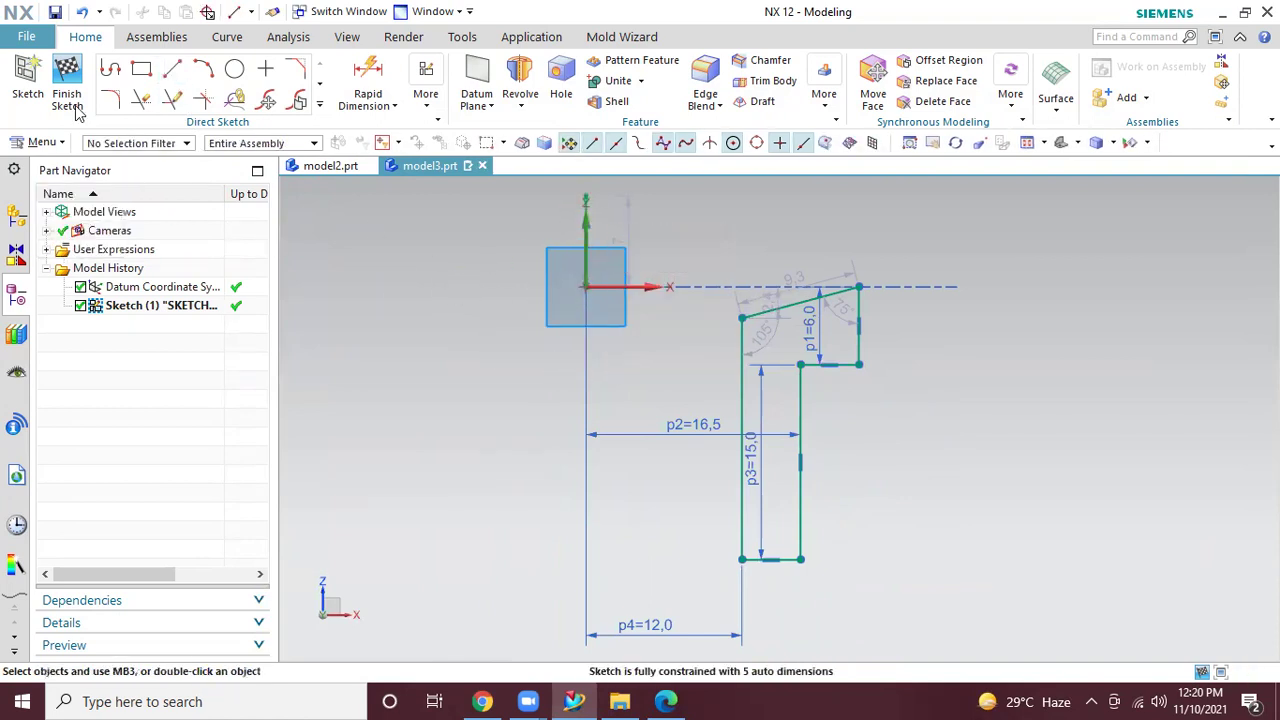
{"action": "left_click", "coordinate": [67, 85]}
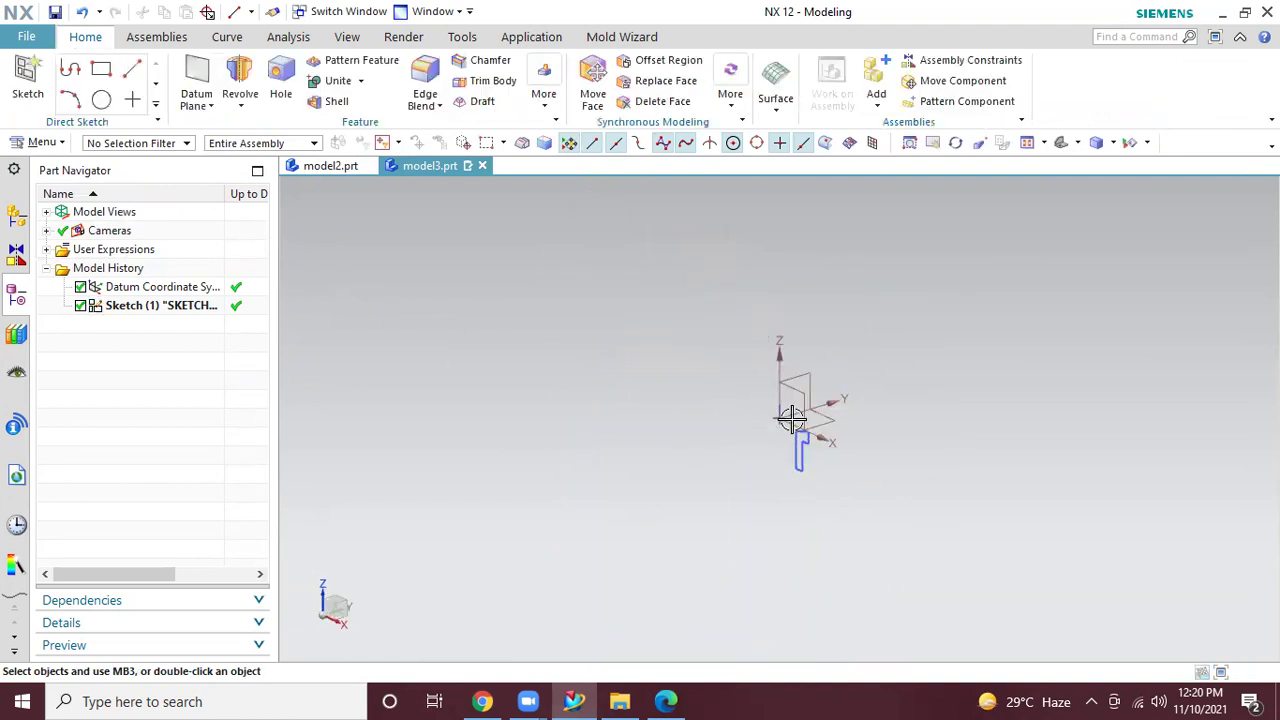
Revolve the closed bush profile 360° about the vertical line at the origin to create the solid
{"action": "scroll", "coordinate": [790, 430], "scroll_direction": "up", "scroll_amount": 3}
{"action": "key", "text": "r"}
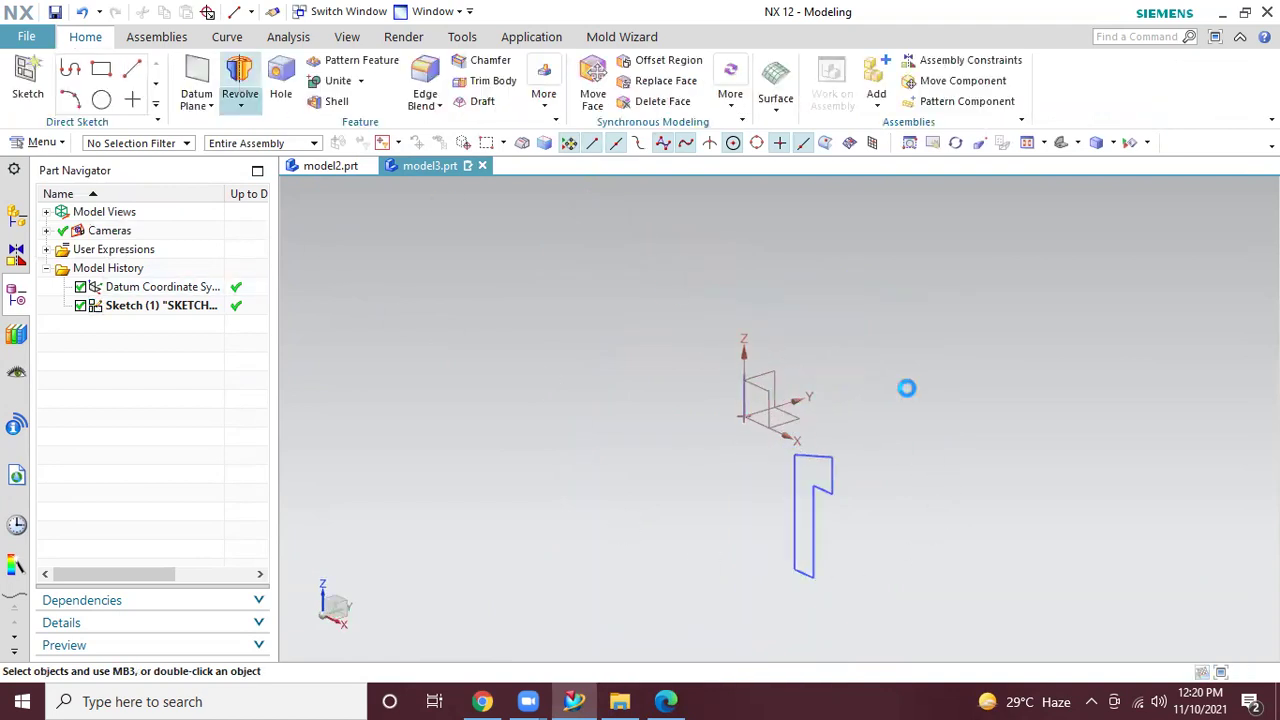
{"action": "left_click", "coordinate": [836, 480]}
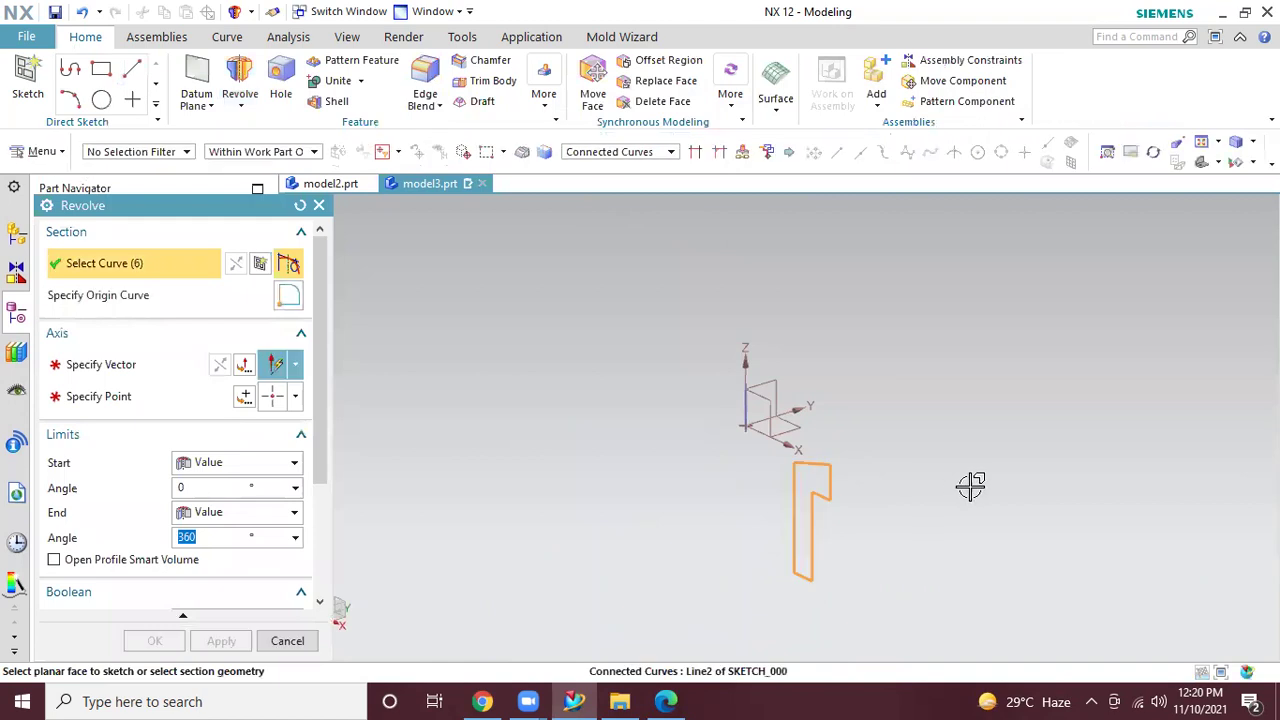
{"action": "left_click", "coordinate": [744, 401]}
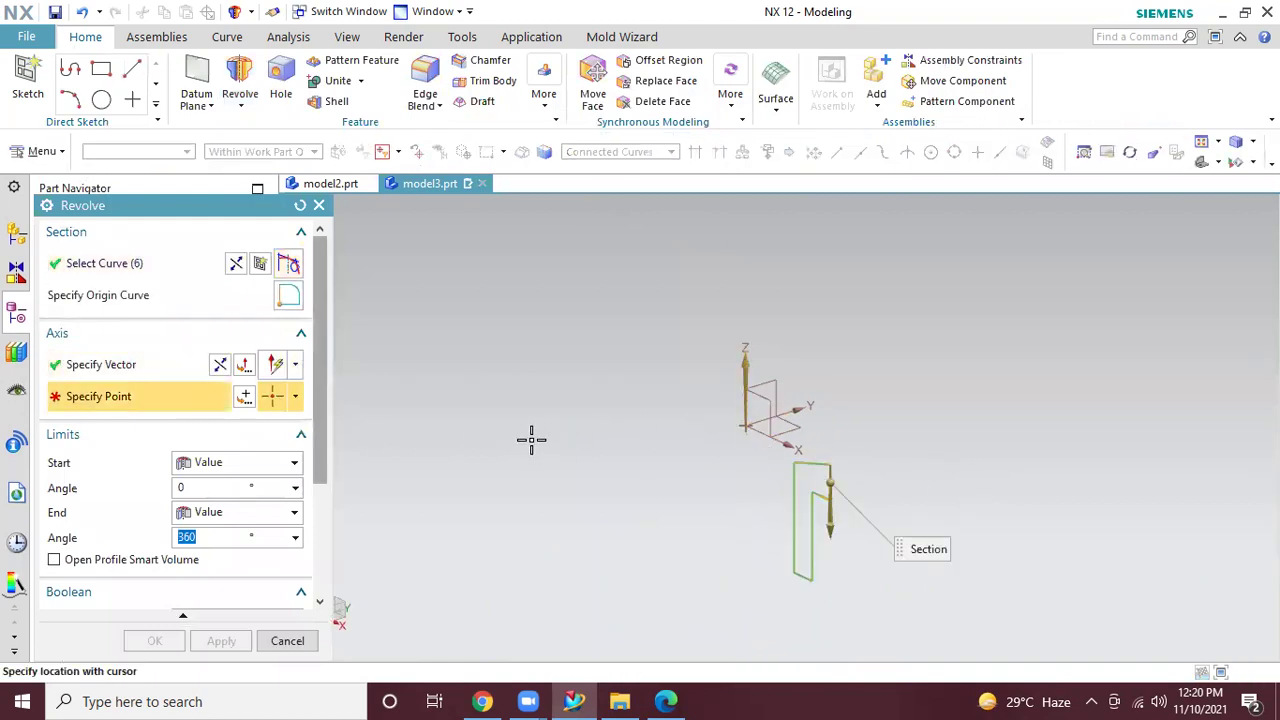
{"action": "scroll", "coordinate": [753, 408], "scroll_direction": "up", "scroll_amount": 3}
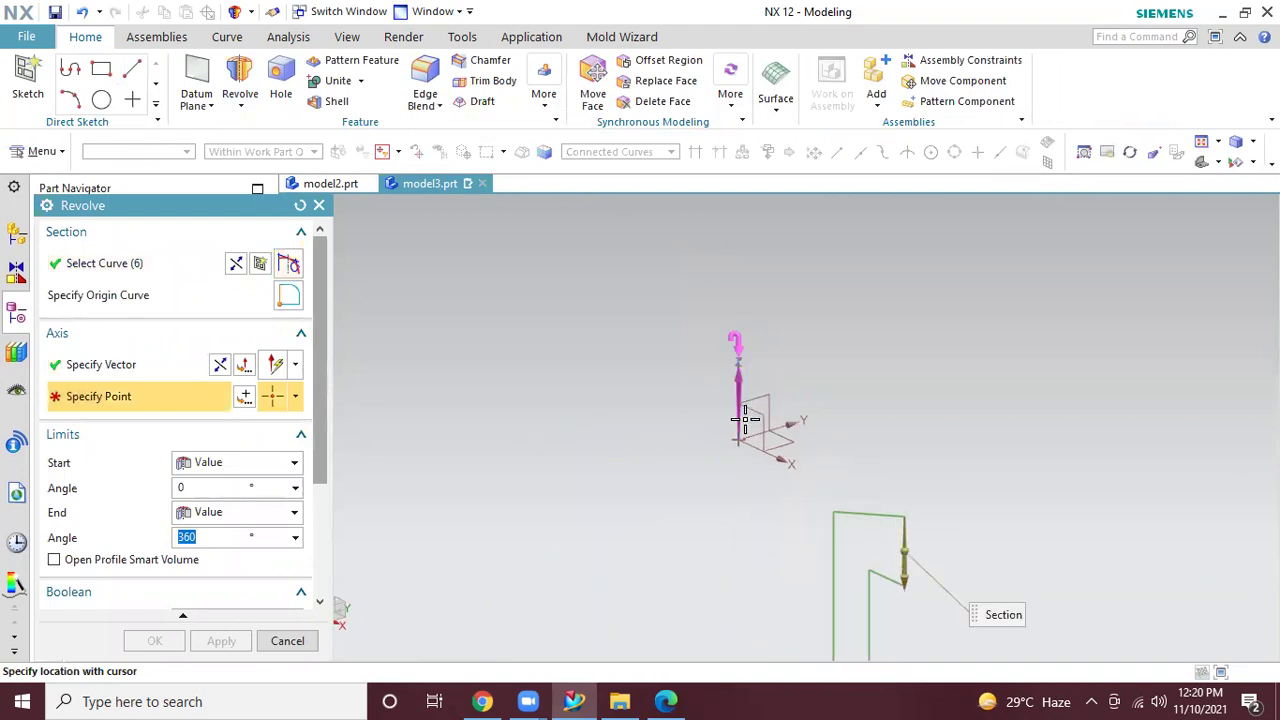
{"action": "scroll", "coordinate": [600, 424], "scroll_direction": "up", "scroll_amount": 2}
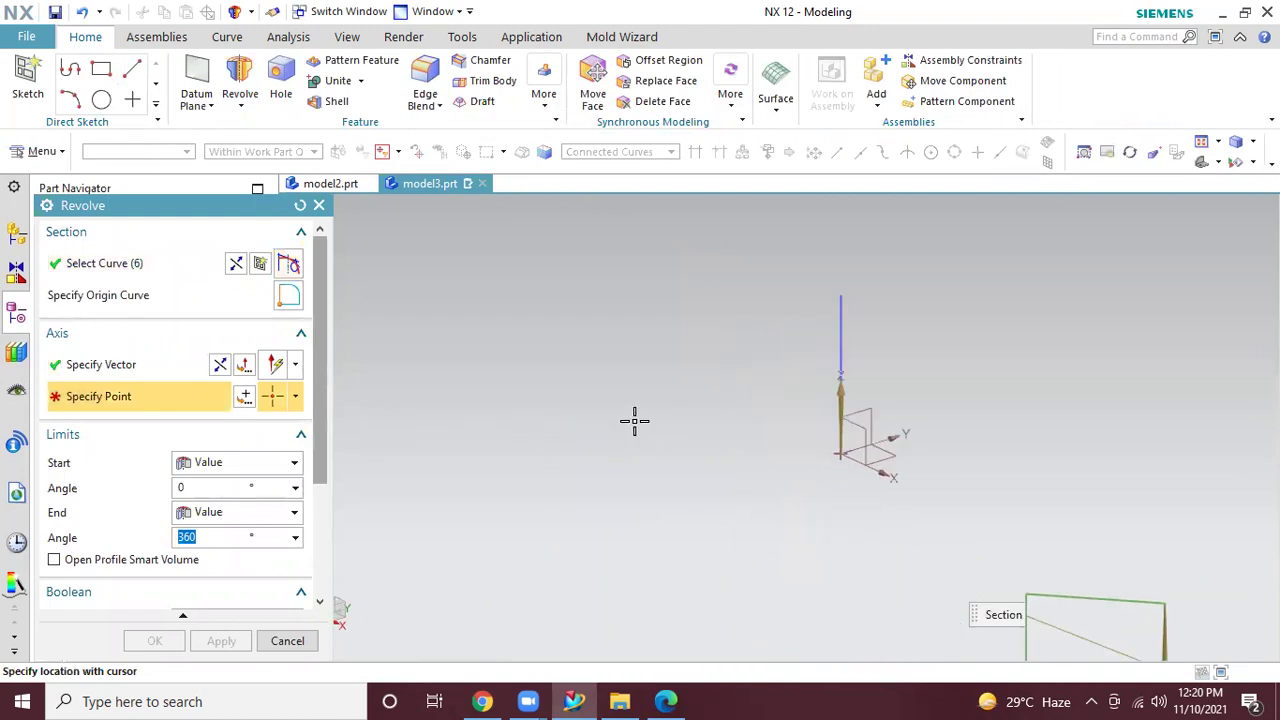
{"action": "left_click", "coordinate": [161, 365]}
{"action": "left_click", "coordinate": [838, 325]}
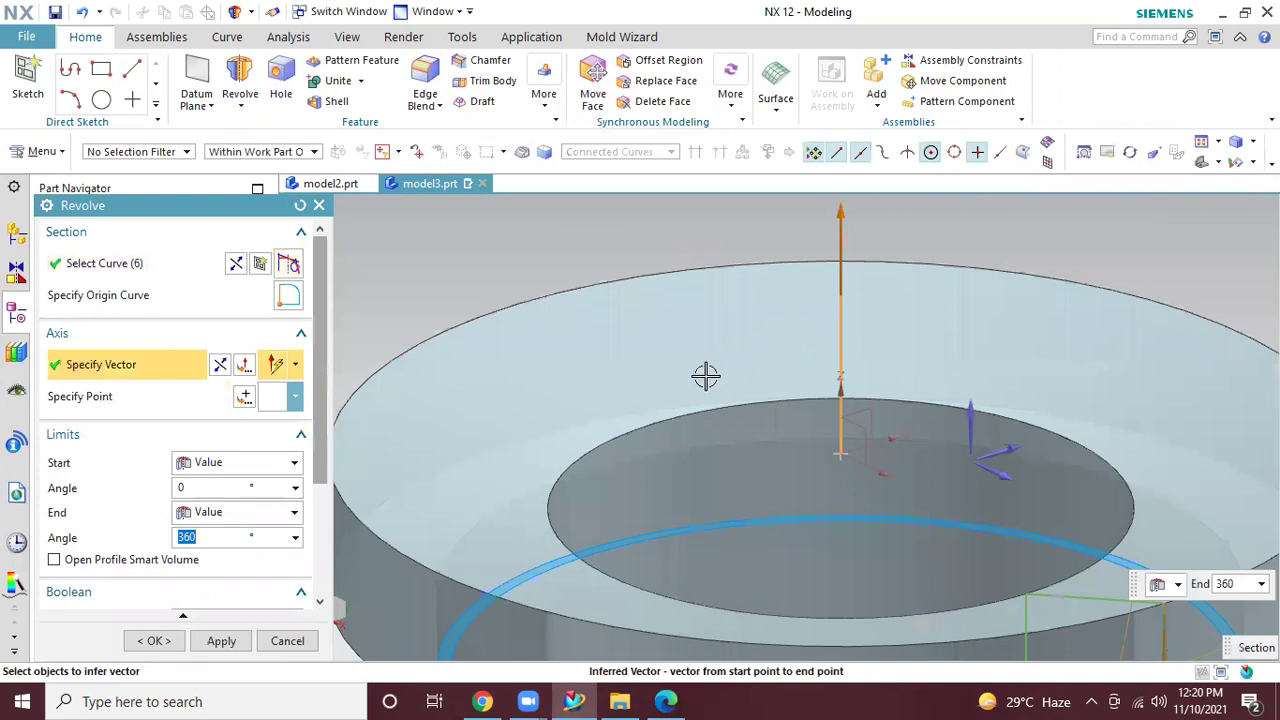
{"action": "scroll", "coordinate": [688, 384], "scroll_direction": "down", "scroll_amount": 3}
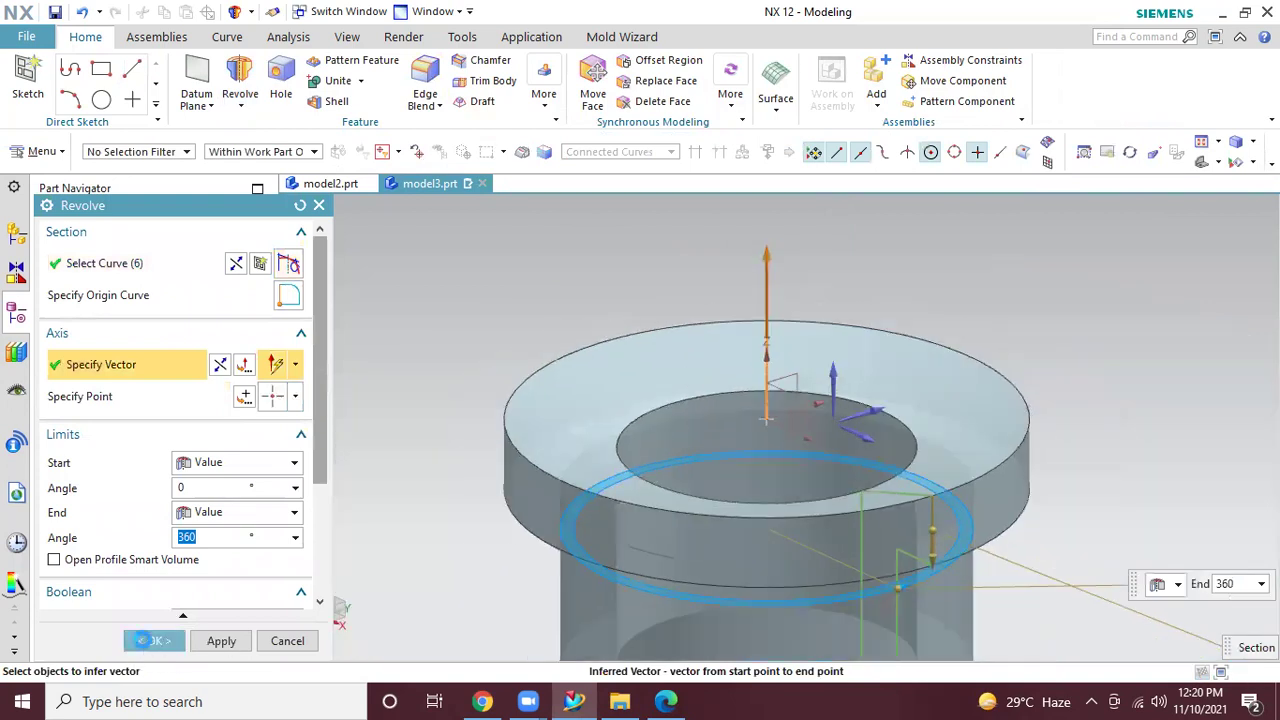
{"action": "left_click", "coordinate": [152, 640]}
Hide all sketches so only the revolved bush and the datum coordinate system are displayed
{"action": "middle_click_drag", "start_coordinate": [483, 531], "coordinate": [505, 560]}
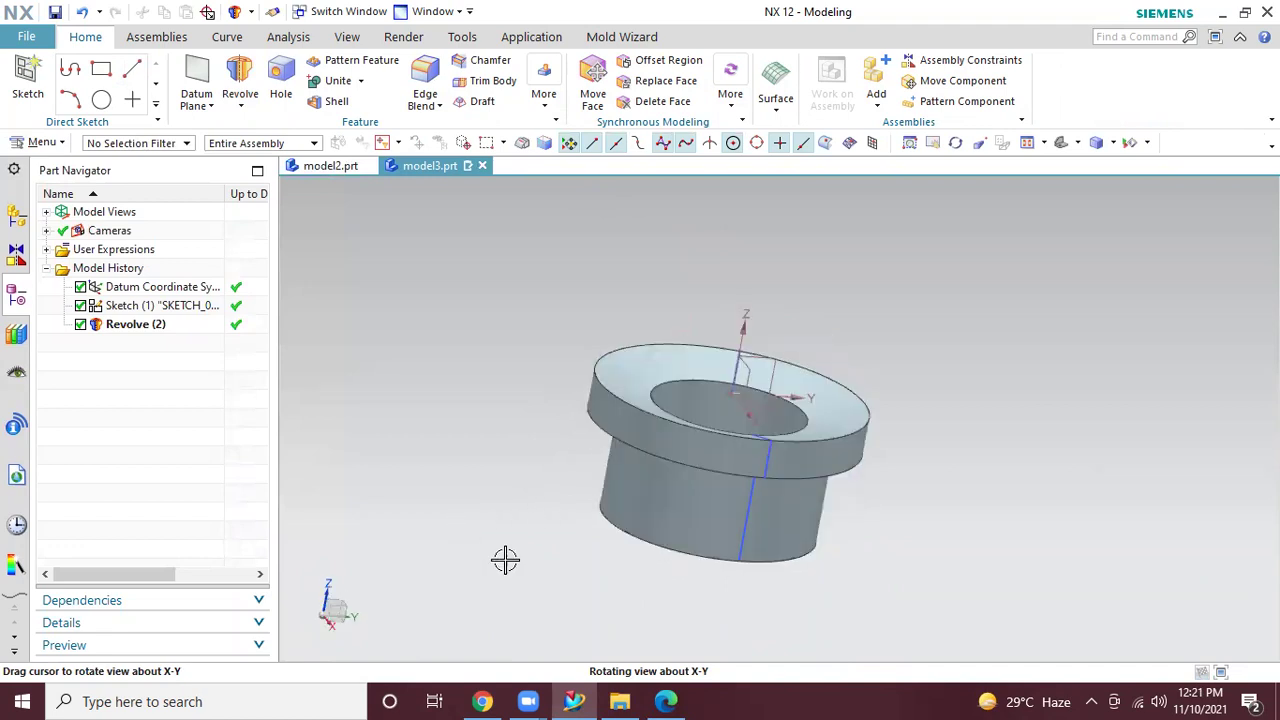
{"action": "left_click", "coordinate": [1128, 142]}
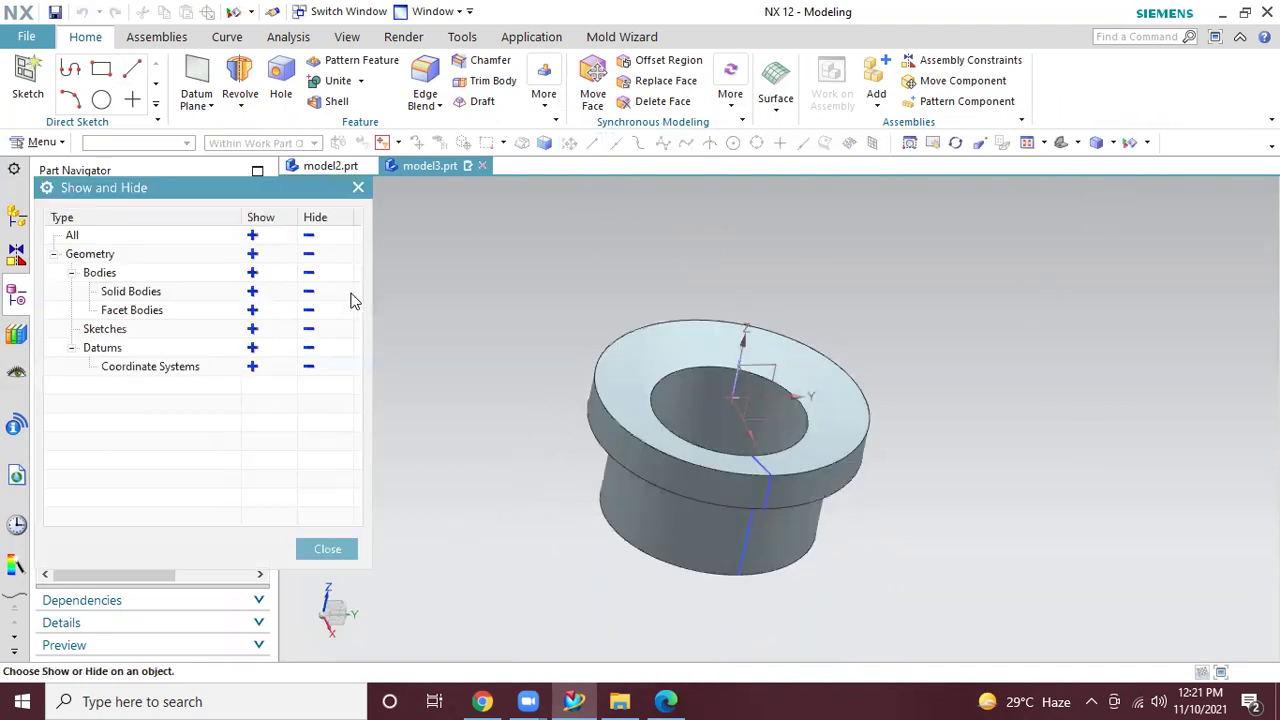
{"action": "left_click", "coordinate": [309, 333]}
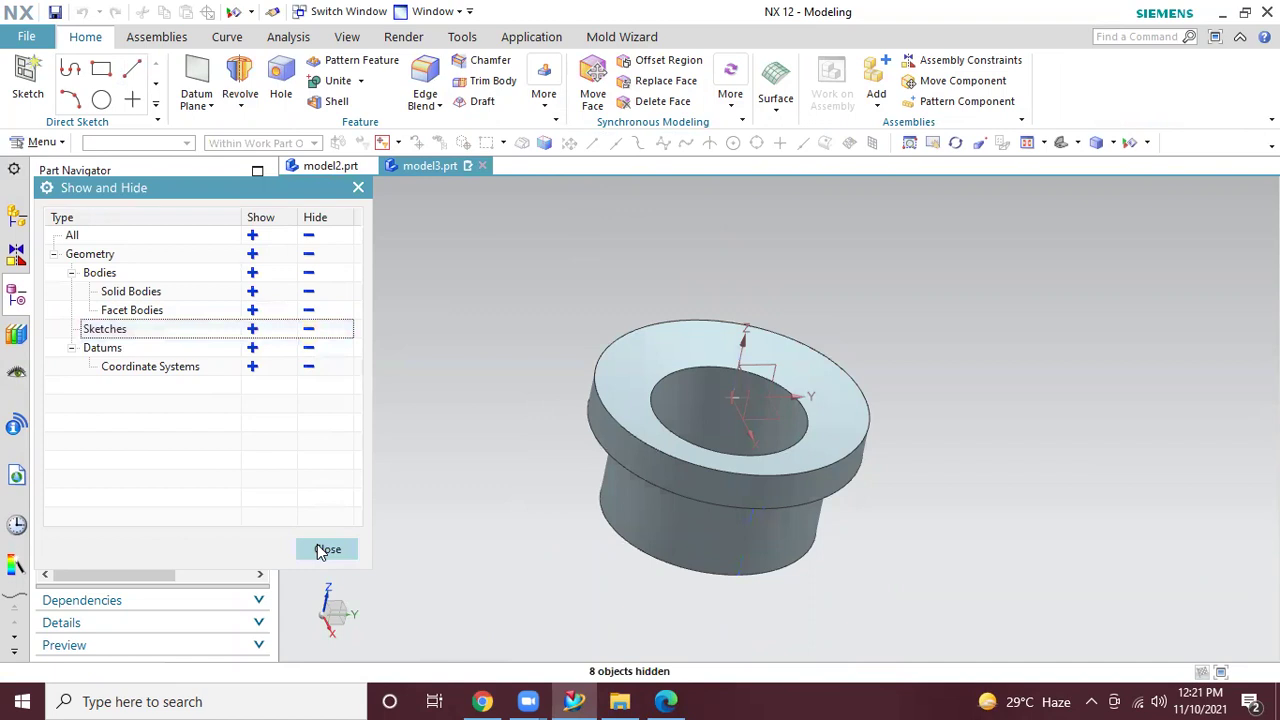
{"action": "left_click", "coordinate": [322, 550]}
Save the bush part under the file name model3 in New folder (5)
{"action": "left_click", "coordinate": [36, 42]}
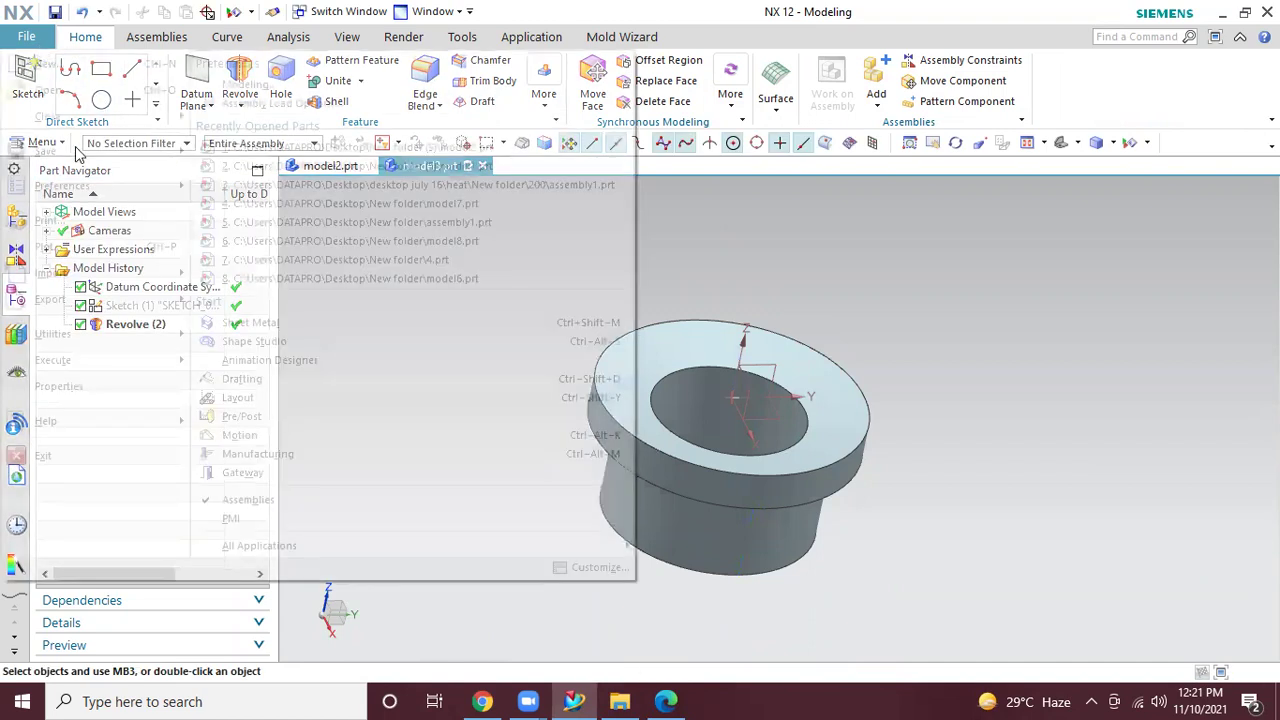
{"action": "mouse_move", "coordinate": [78, 152]}
{"action": "left_click", "coordinate": [255, 162]}
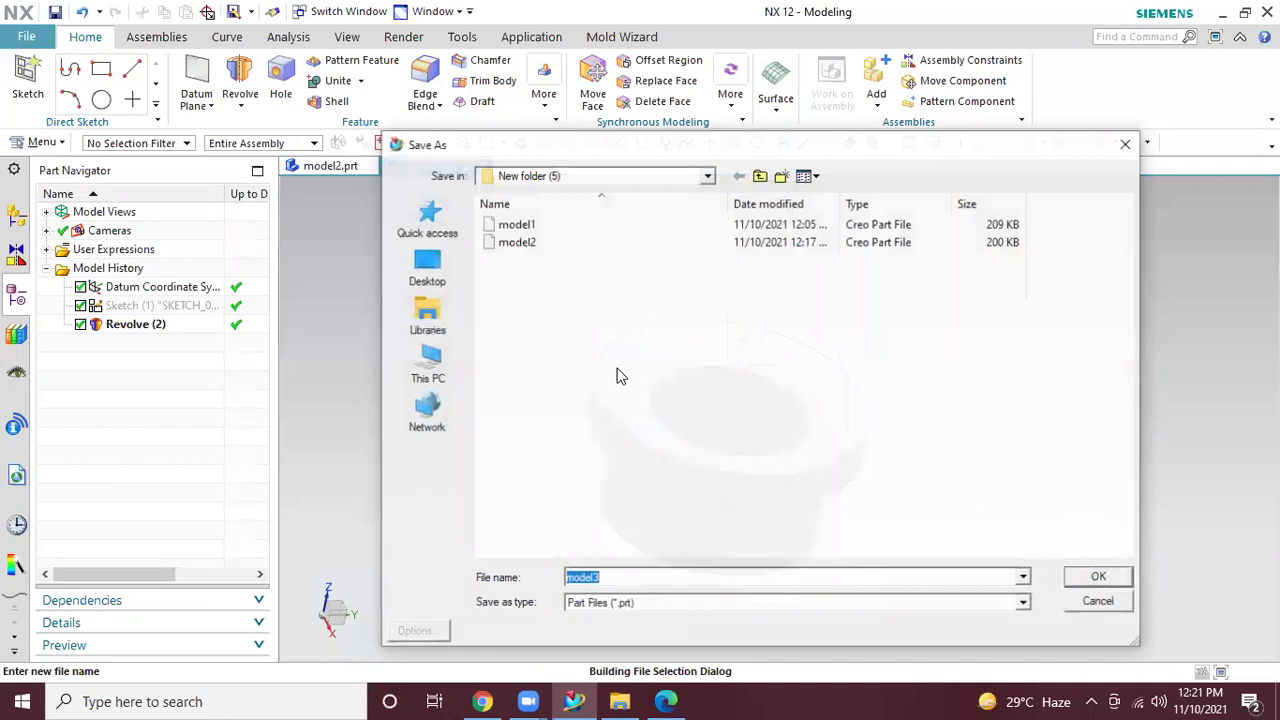
{"action": "key", "text": "Return"}
{"action": "key", "text": "Return"}
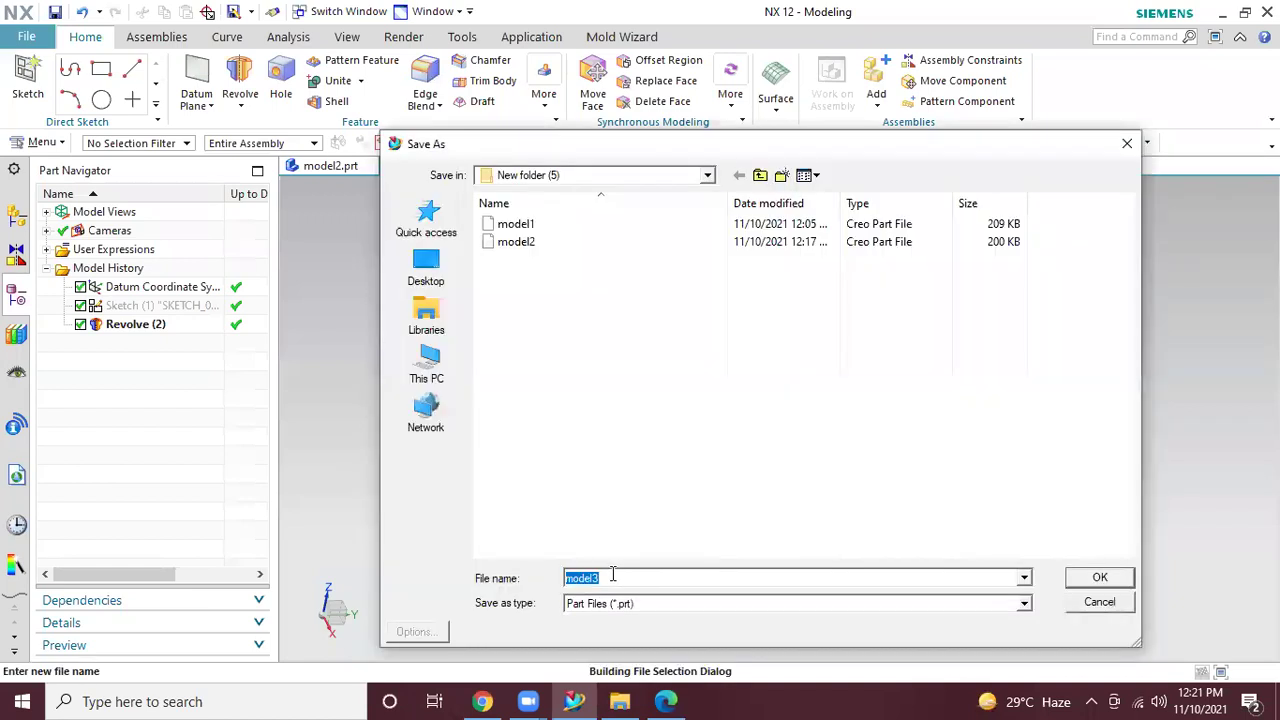
{"action": "key", "text": "Return"}
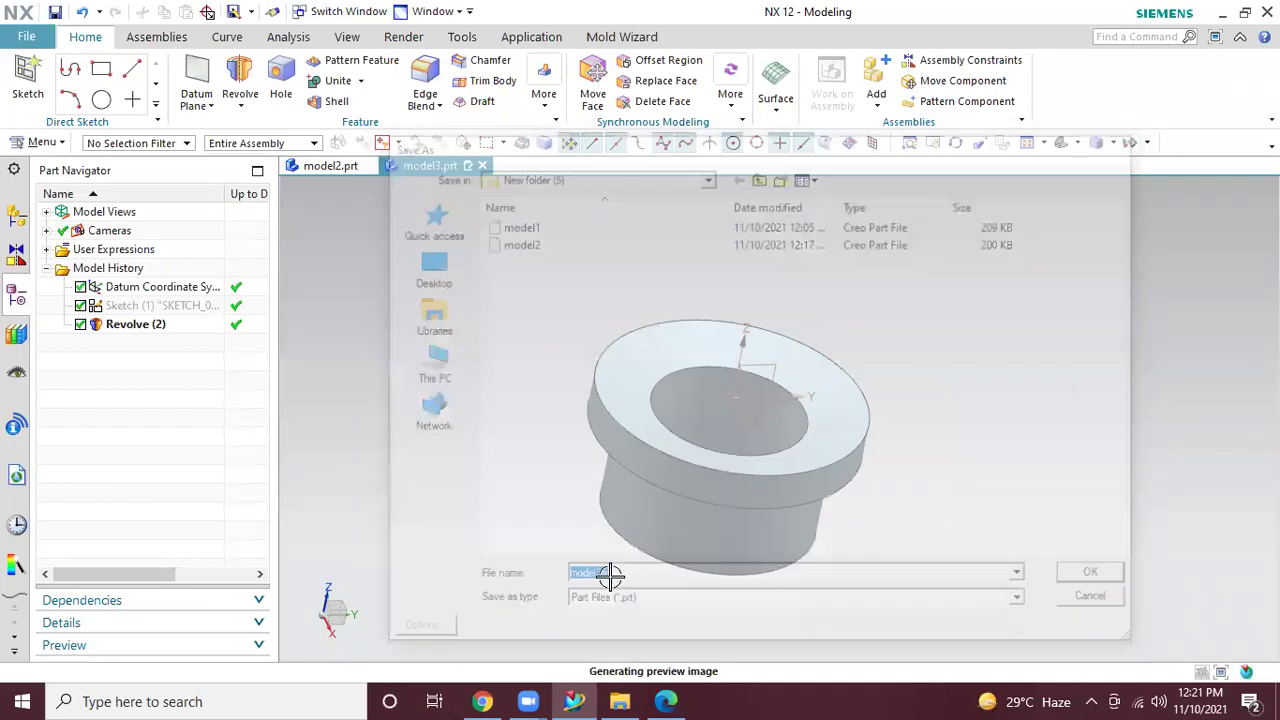
Switch to the stuffing box PDF in the browser and review the part views and the parts list for the remaining parts
{"action": "key", "text": "alt+Tab"}
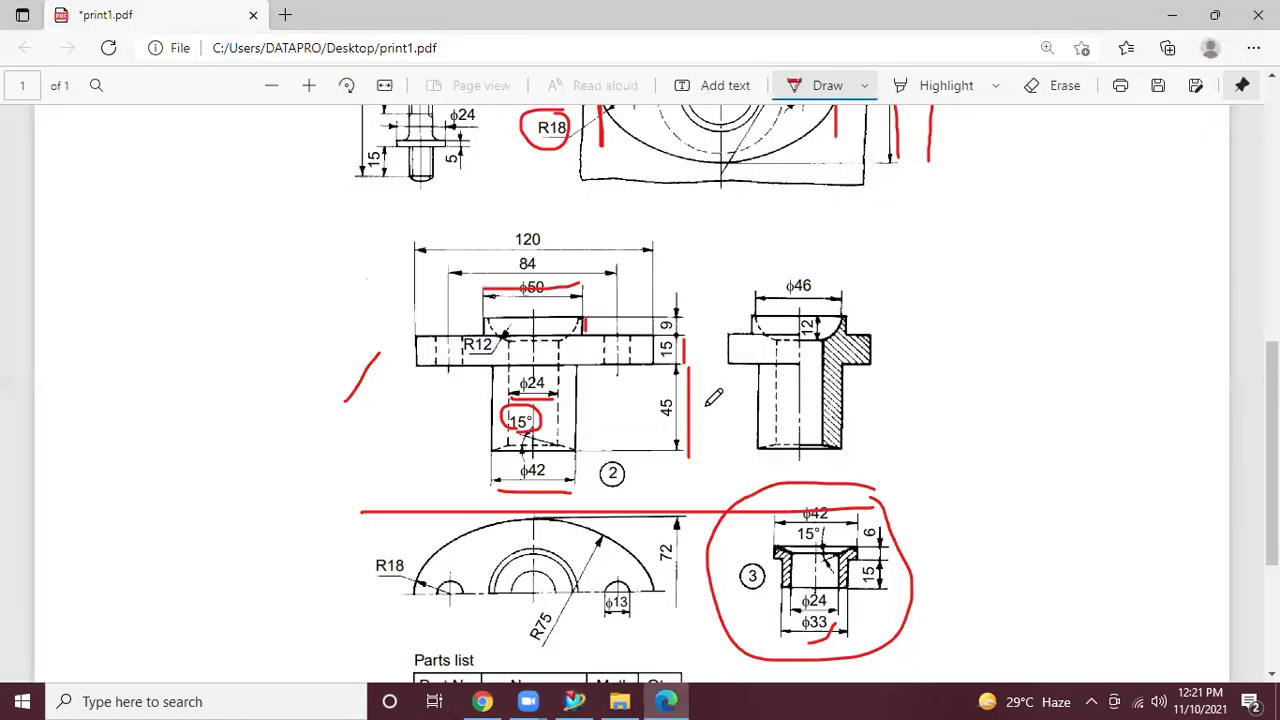
{"action": "scroll", "coordinate": [840, 440], "scroll_direction": "down", "scroll_amount": 2}
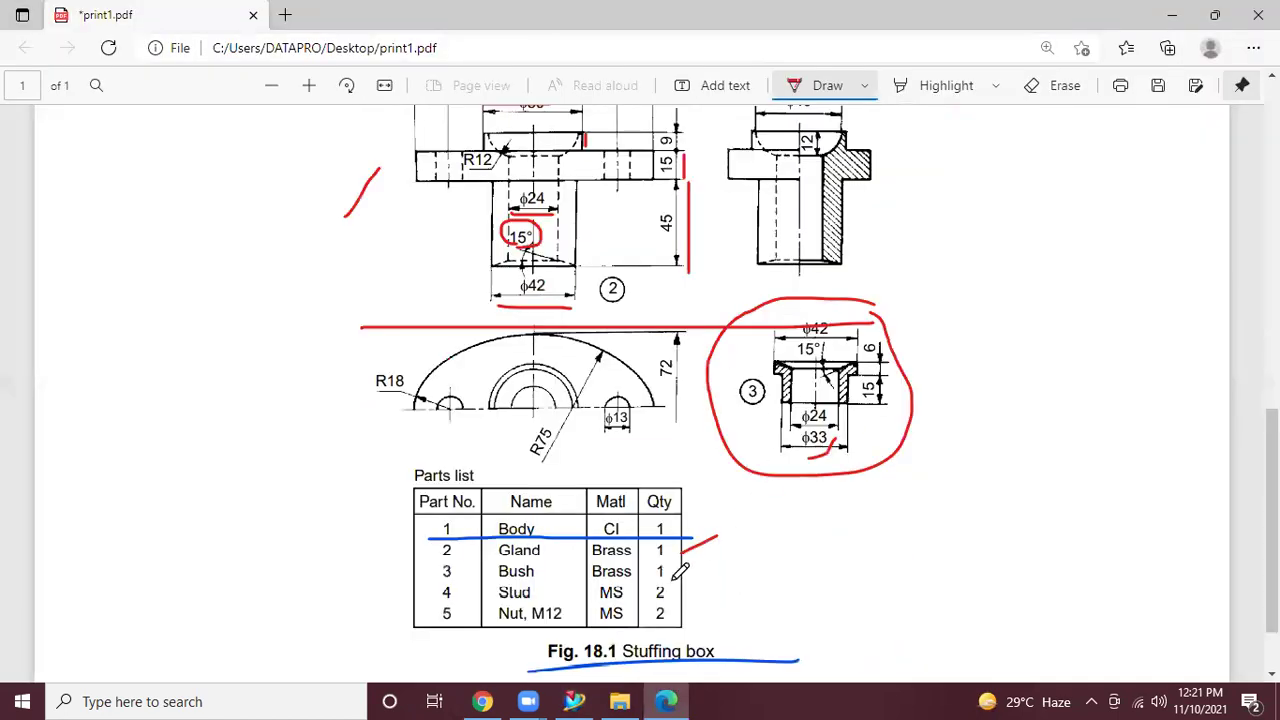
{"action": "scroll", "coordinate": [788, 555], "scroll_direction": "up", "scroll_amount": 3}
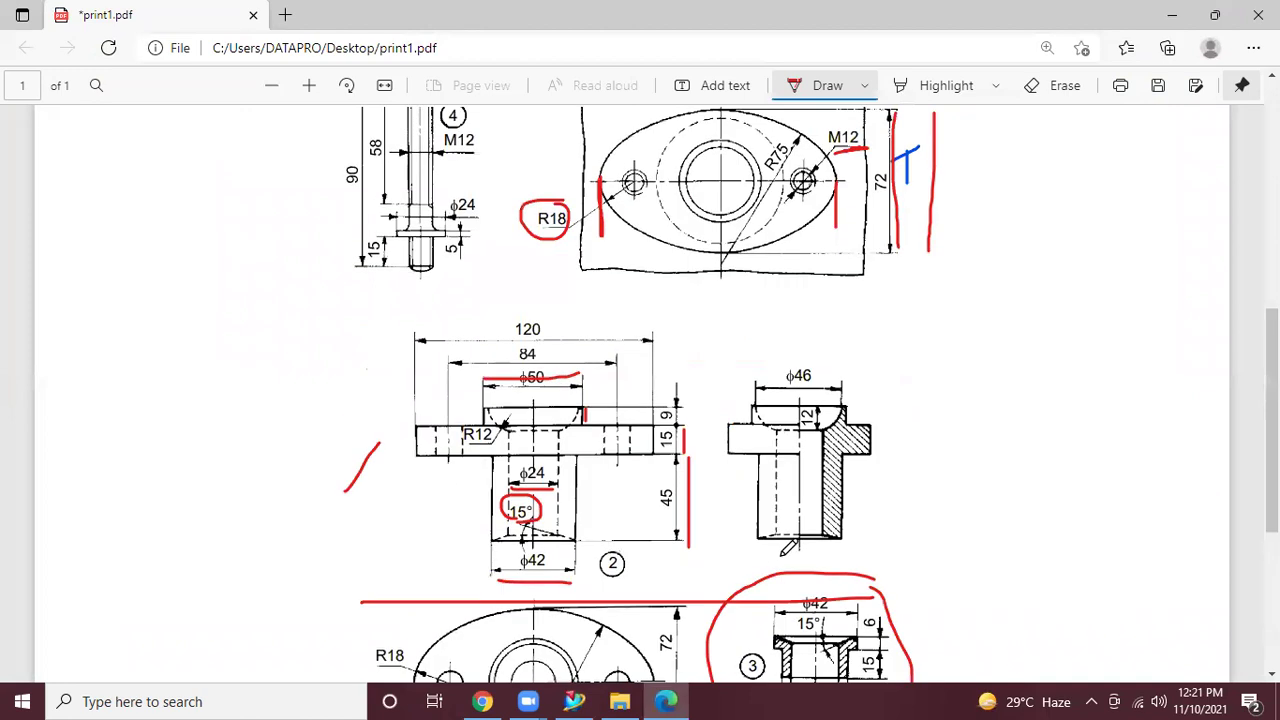
{"action": "scroll", "coordinate": [786, 550], "scroll_direction": "down", "scroll_amount": 1}
{"action": "scroll", "coordinate": [776, 530], "scroll_direction": "down", "scroll_amount": 3}
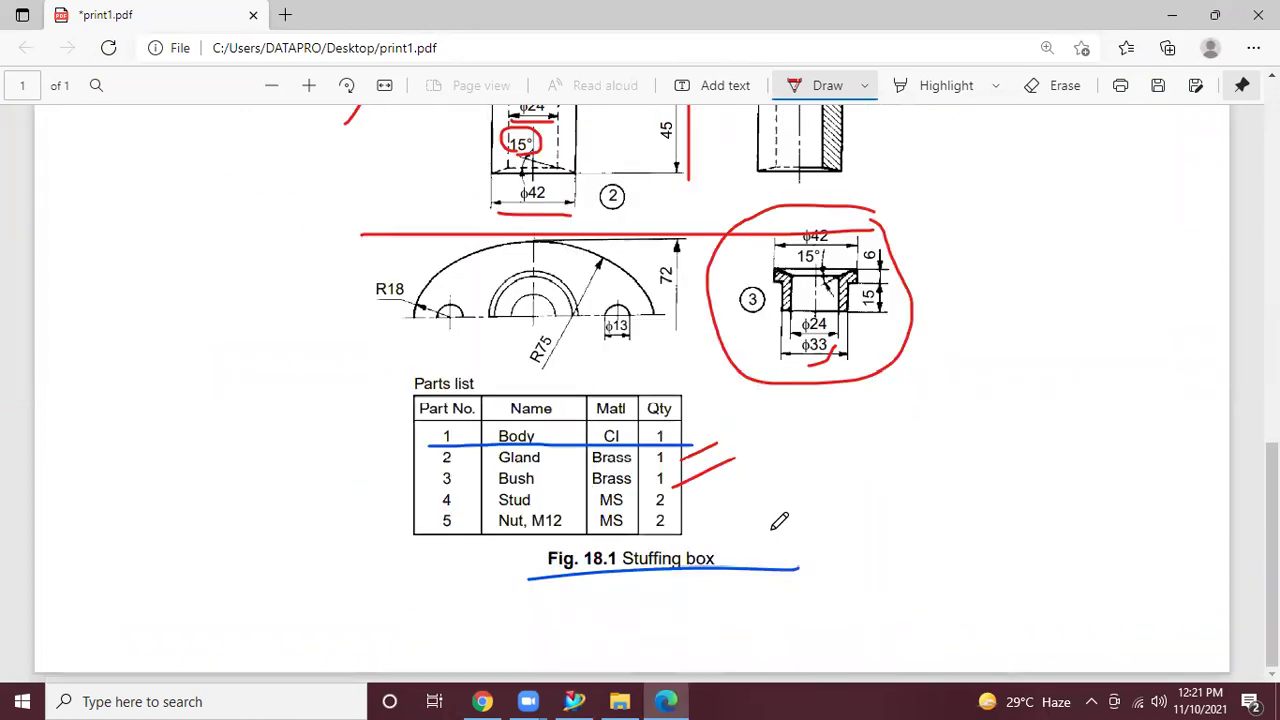
{"action": "scroll", "coordinate": [779, 521], "scroll_direction": "up", "scroll_amount": 2}
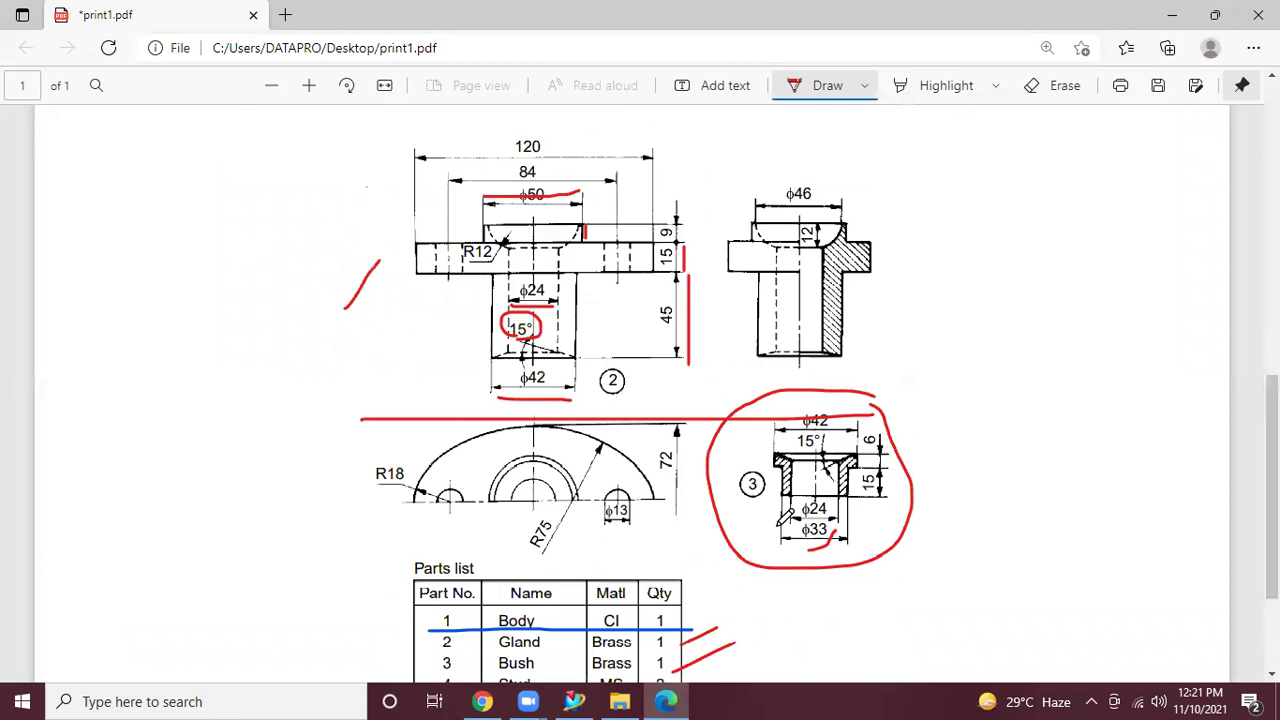
{"action": "scroll", "coordinate": [786, 515], "scroll_direction": "down", "scroll_amount": 1}
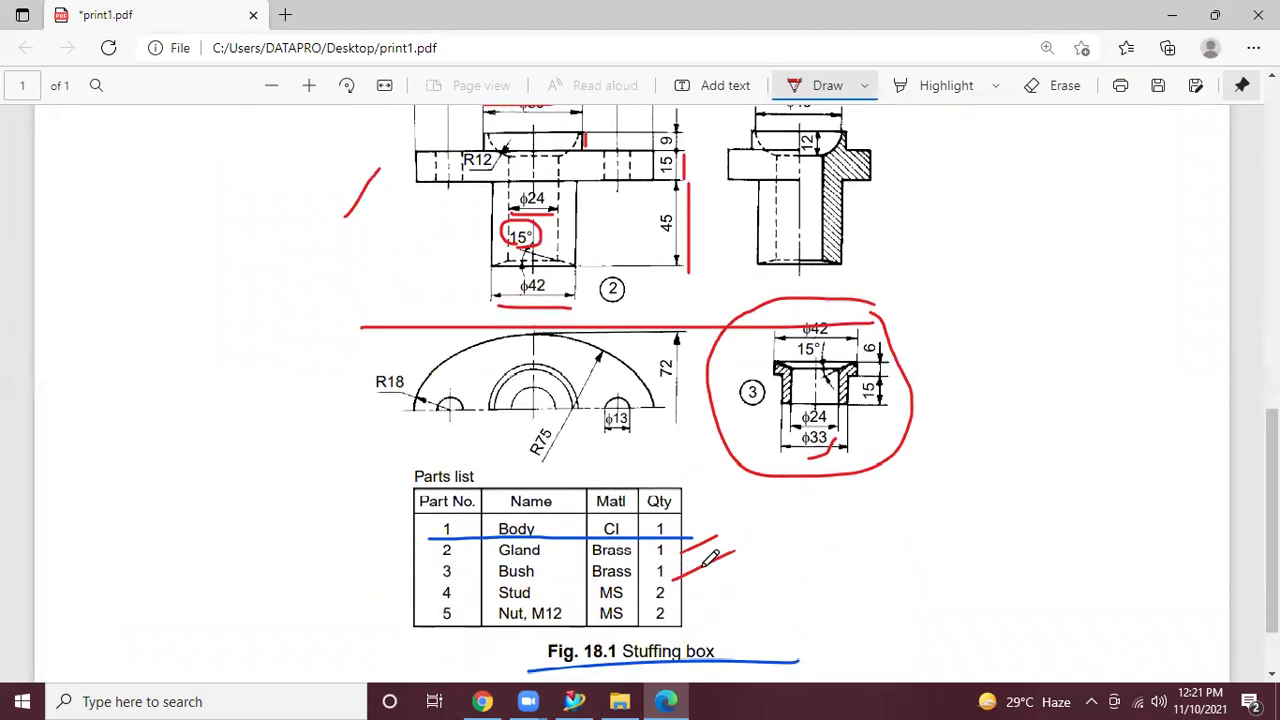
{"action": "scroll", "coordinate": [710, 560], "scroll_direction": "up", "scroll_amount": 2}
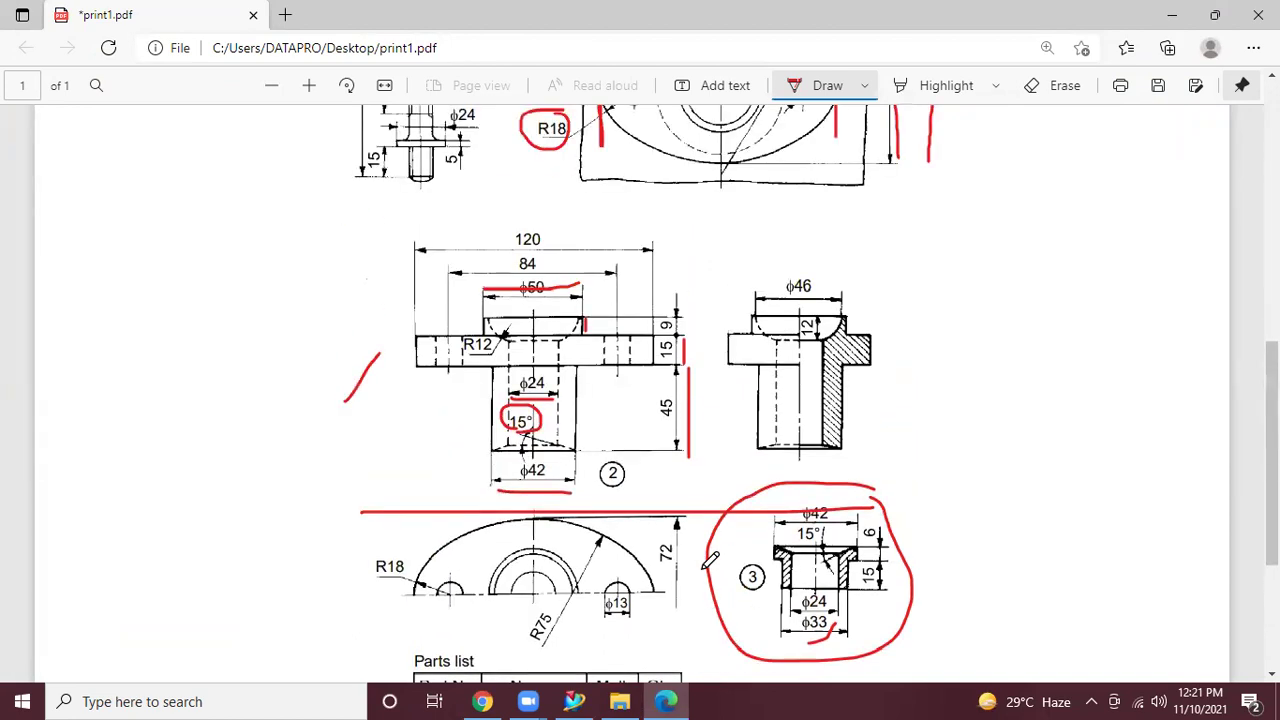
{"action": "scroll", "coordinate": [710, 560], "scroll_direction": "up", "scroll_amount": 4}
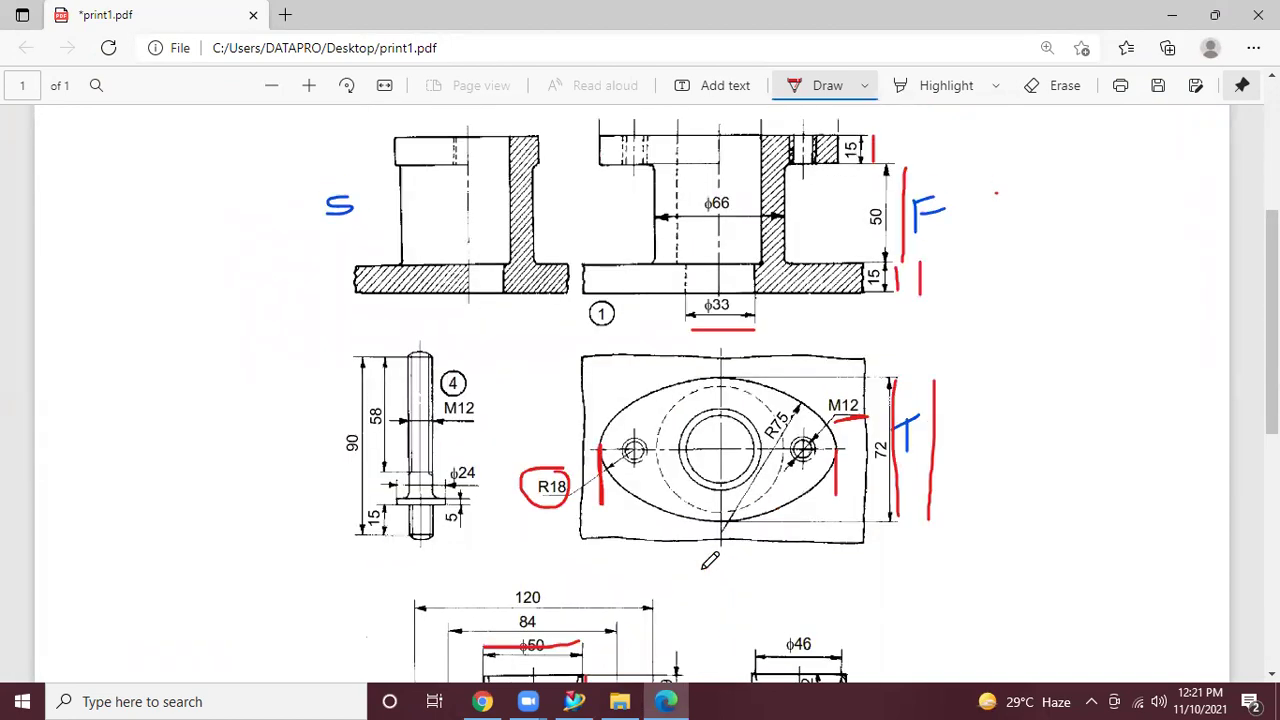
{"action": "scroll", "coordinate": [710, 560], "scroll_direction": "up", "scroll_amount": 2}
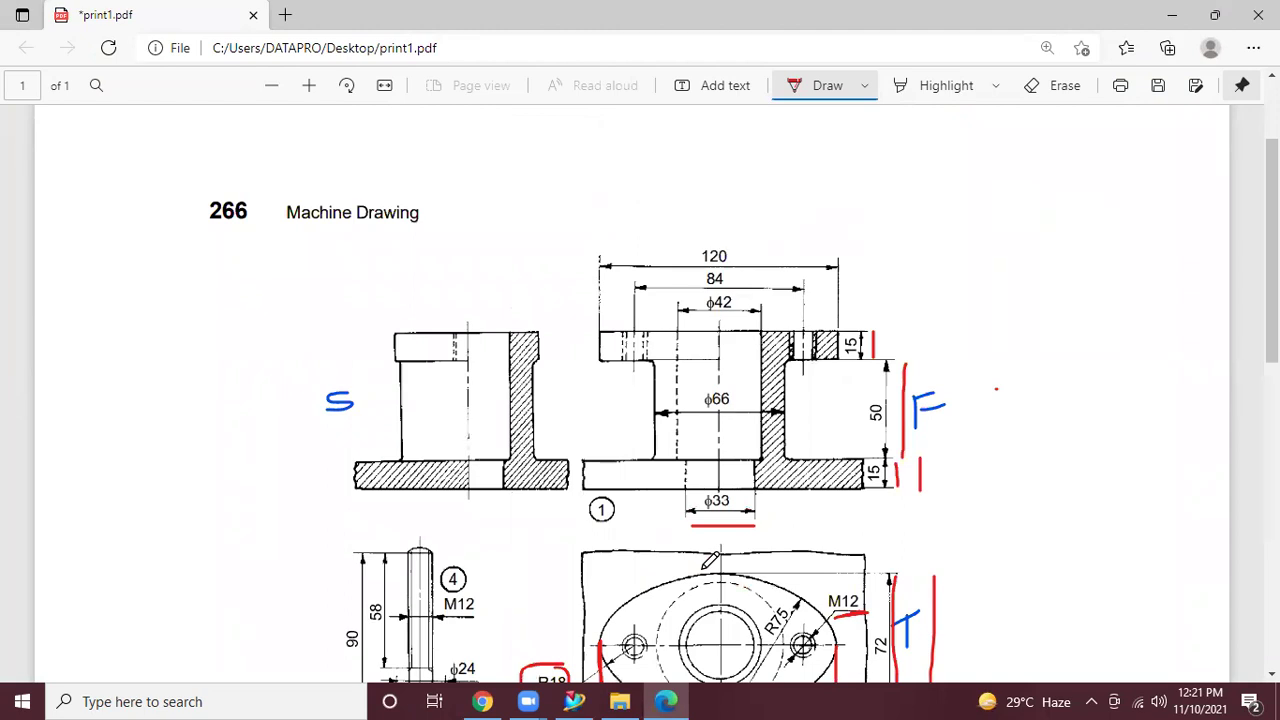
{"action": "scroll", "coordinate": [710, 560], "scroll_direction": "down", "scroll_amount": 8}
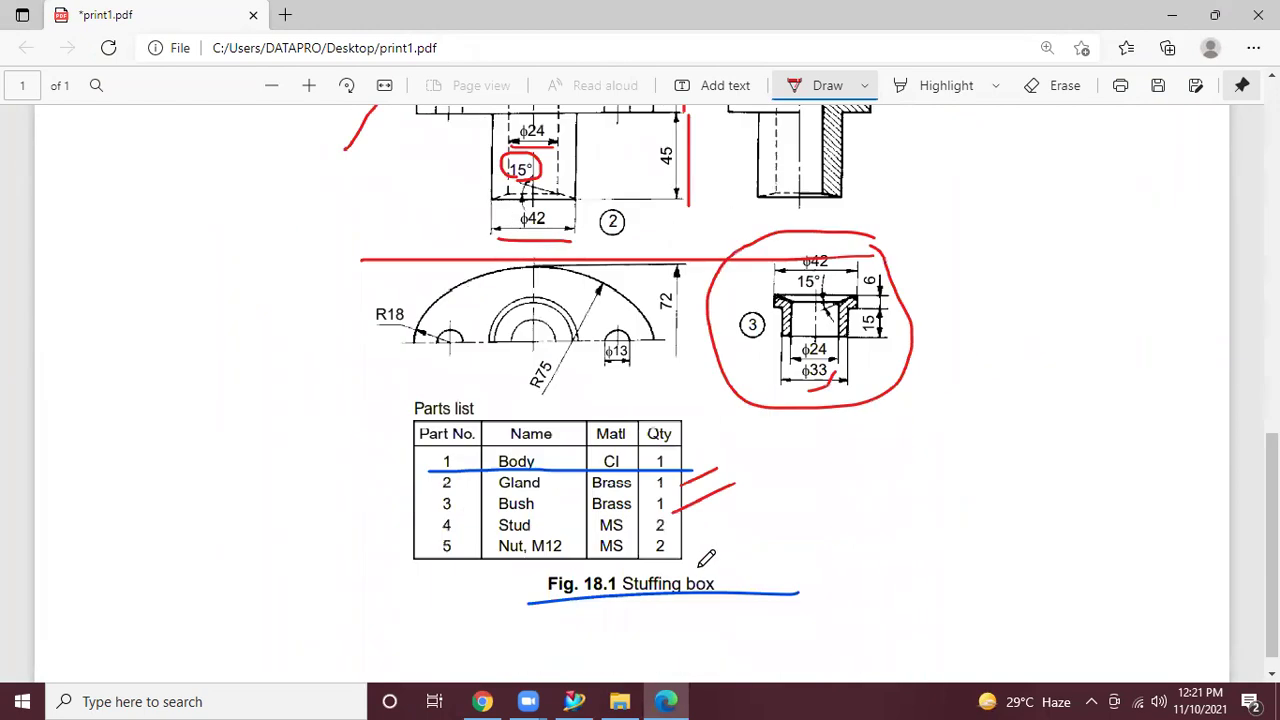
{"action": "scroll", "coordinate": [706, 558], "scroll_direction": "down", "scroll_amount": 1}
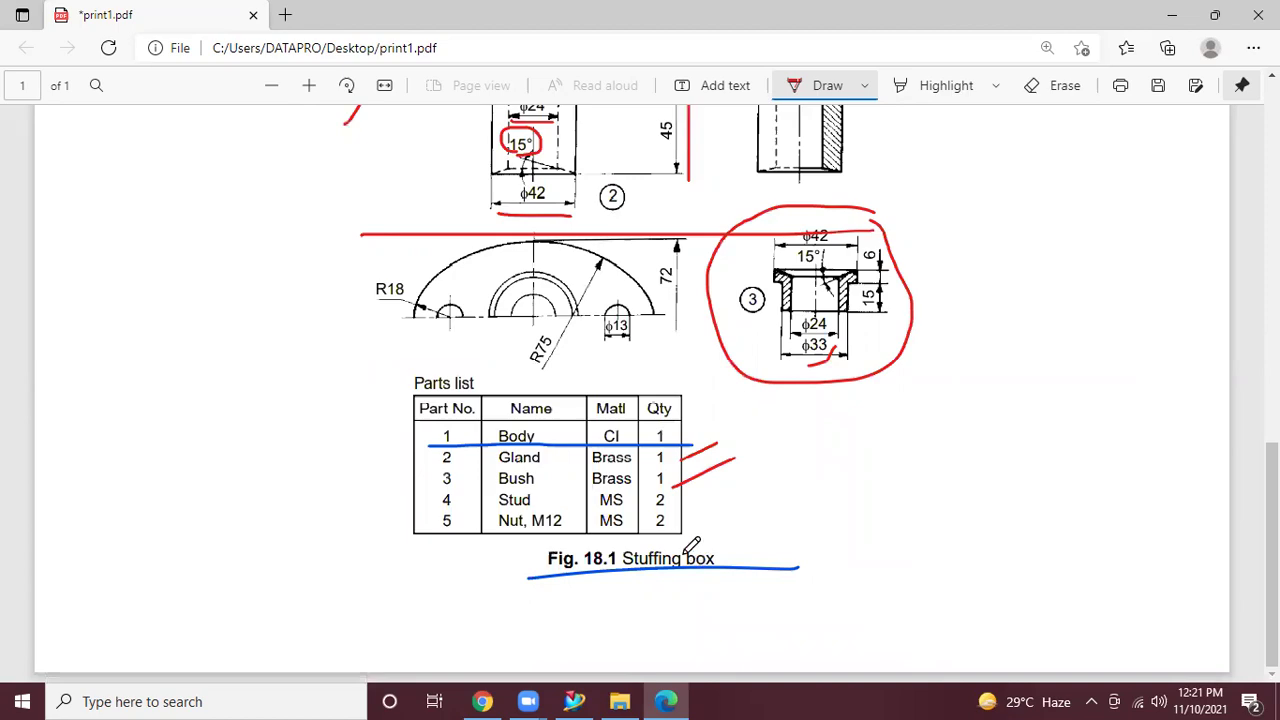